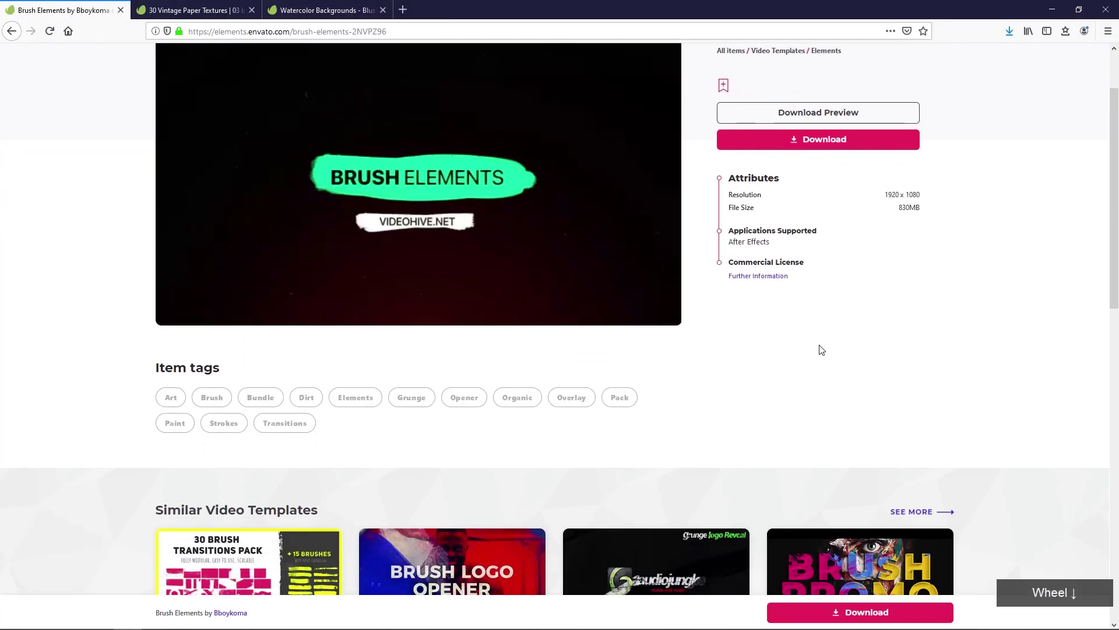
Step: Play the preview video on the Brush Elements item page
scroll(586, 474, up, 3)
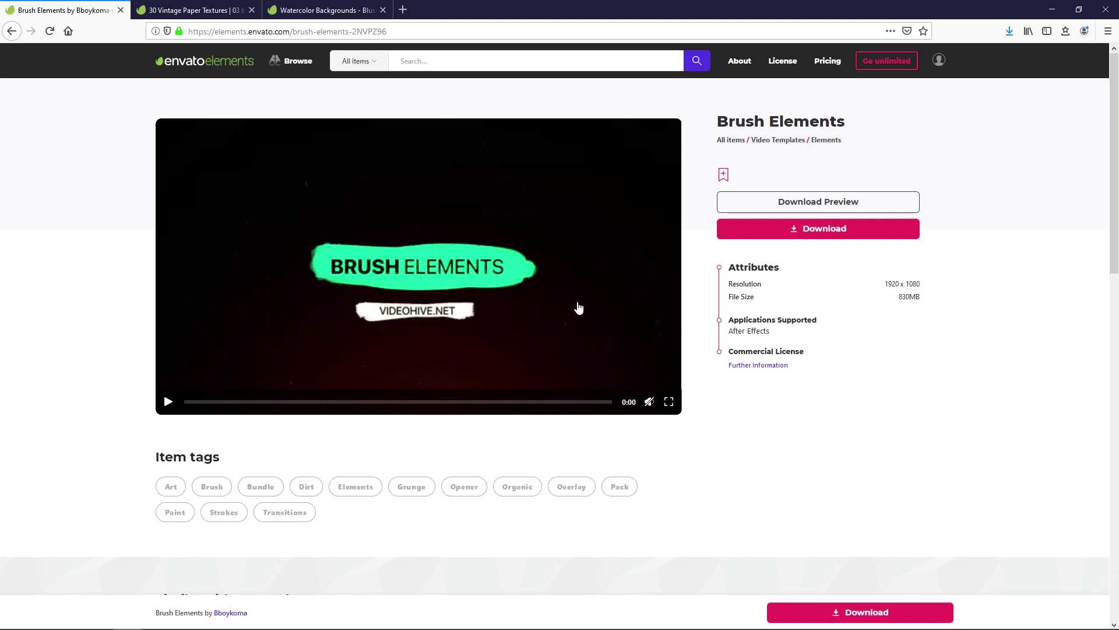
click(167, 402)
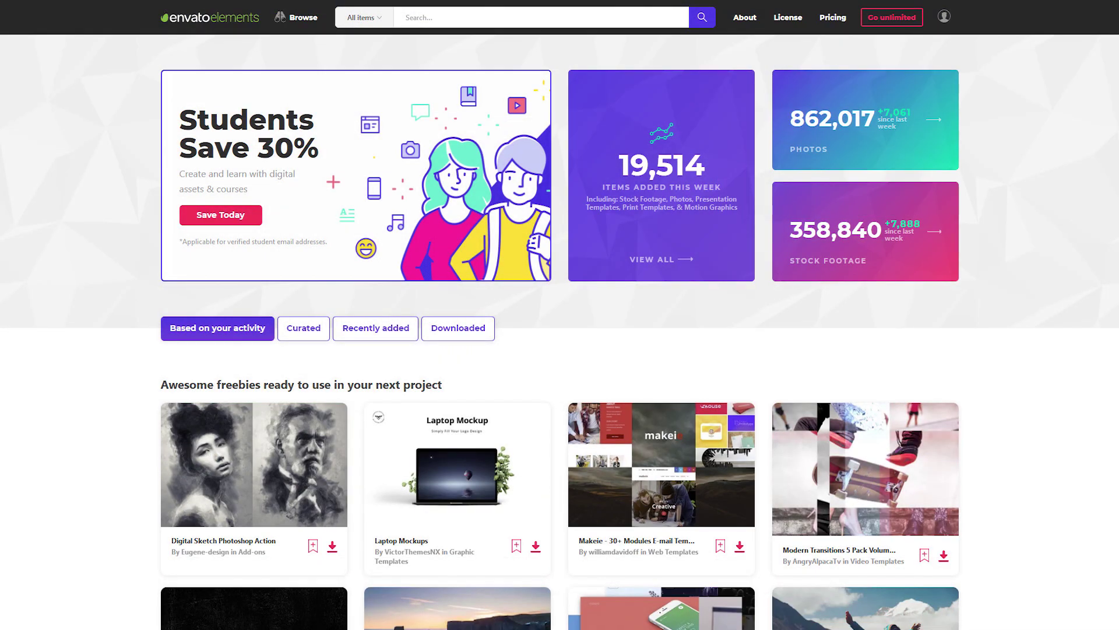
Step: Browse the Envato Elements home page, the asset categories and the video templates listing
scroll(560, 314, down, 3)
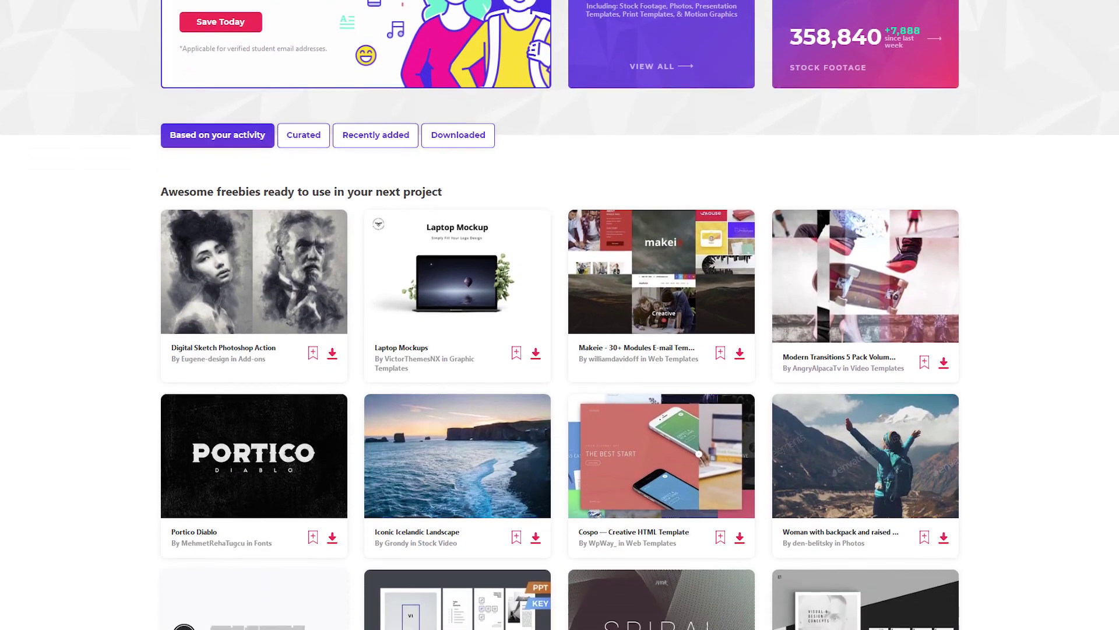
scroll(560, 315, down, 4)
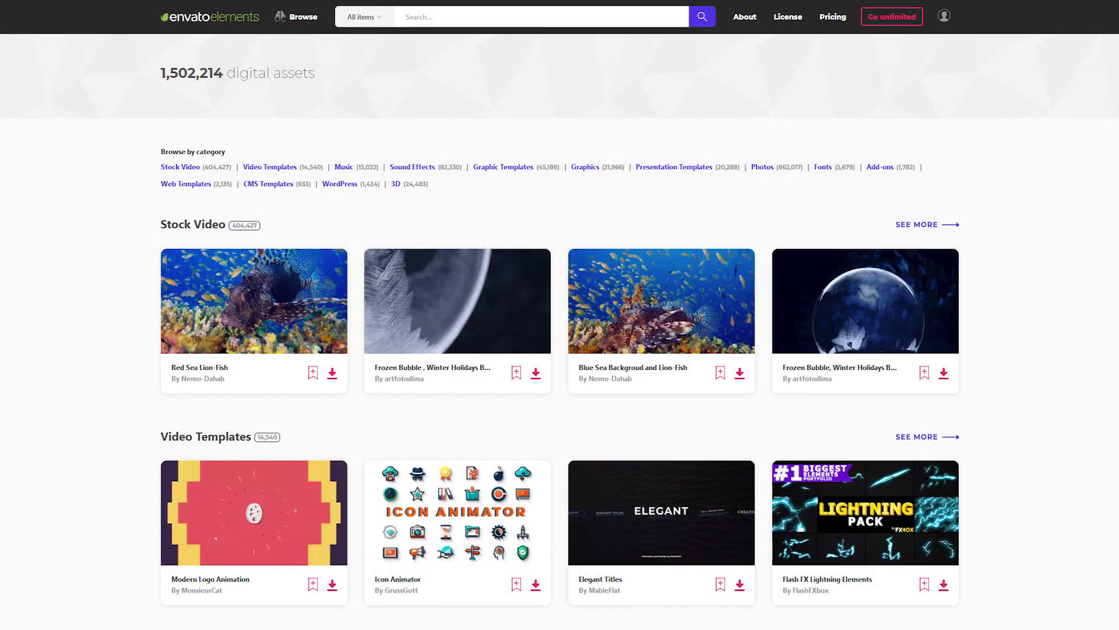
scroll(559, 315, down, 3)
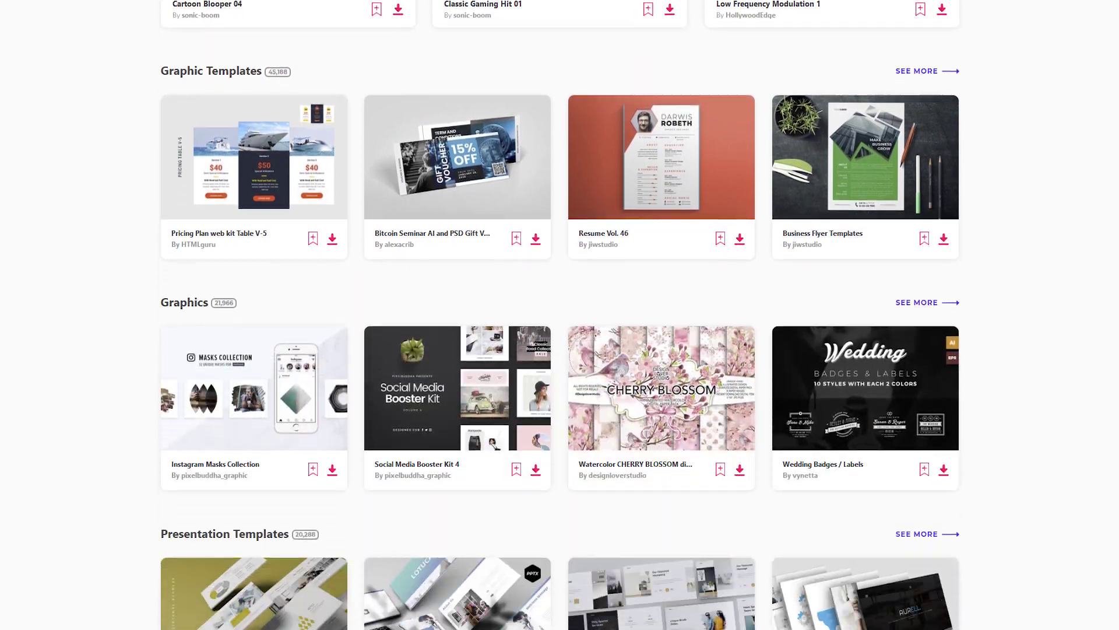
scroll(560, 315, down, 7)
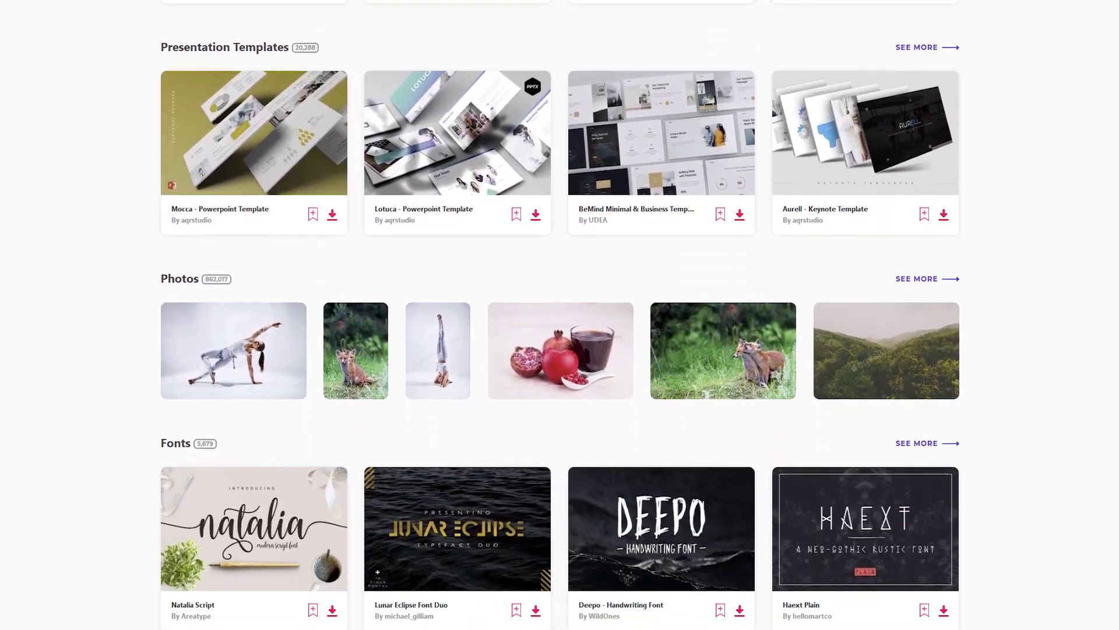
scroll(560, 315, down, 2)
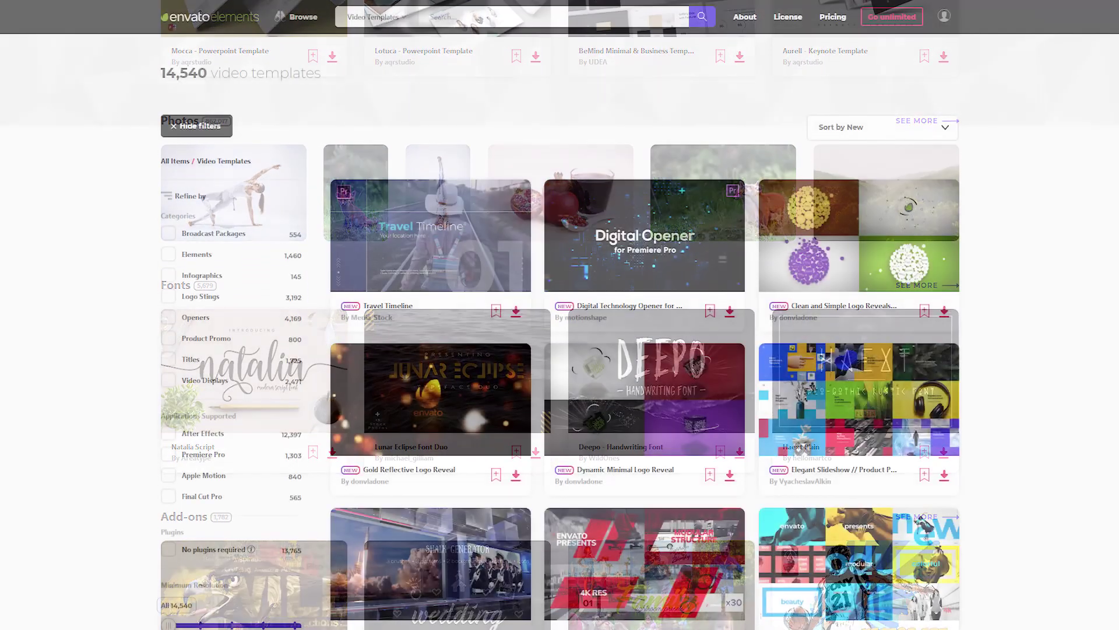
scroll(560, 315, down, 2)
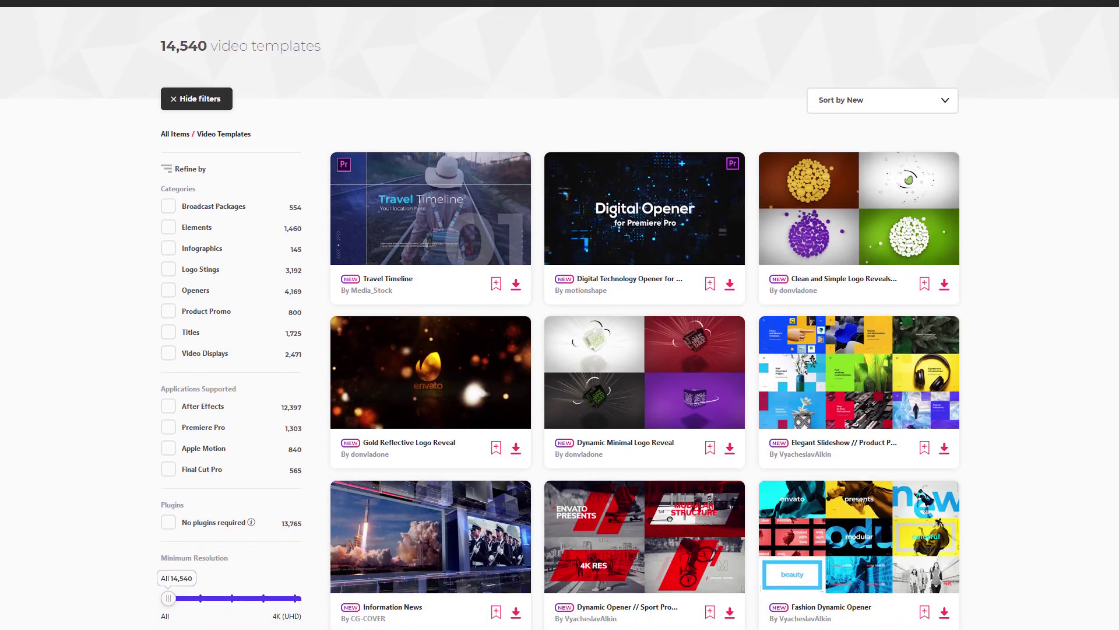
scroll(560, 314, down, 4)
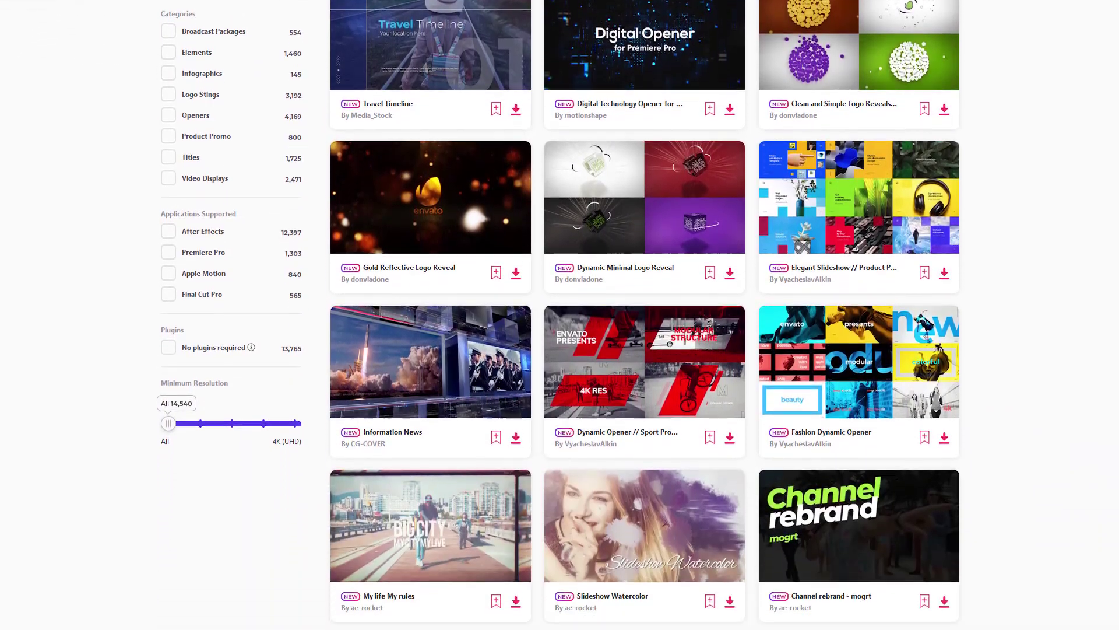
scroll(559, 315, down, 3)
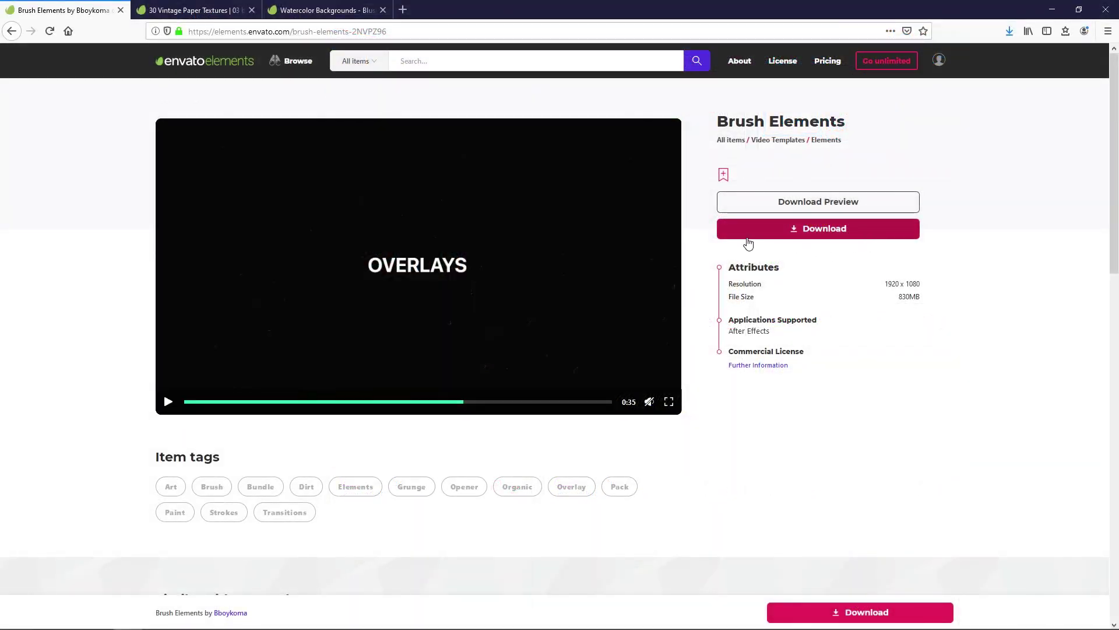
Step: Switch to File Explorer, open Project.aep from the Project Files folder in After Effects, and accept the version conversion
key(alt+Tab)
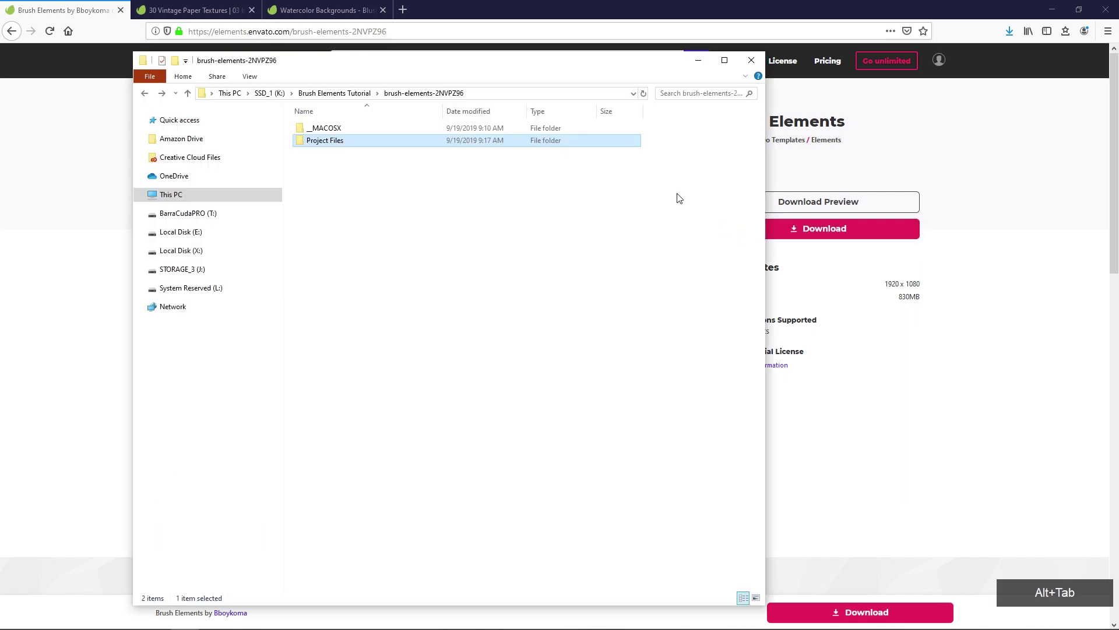
click(341, 140)
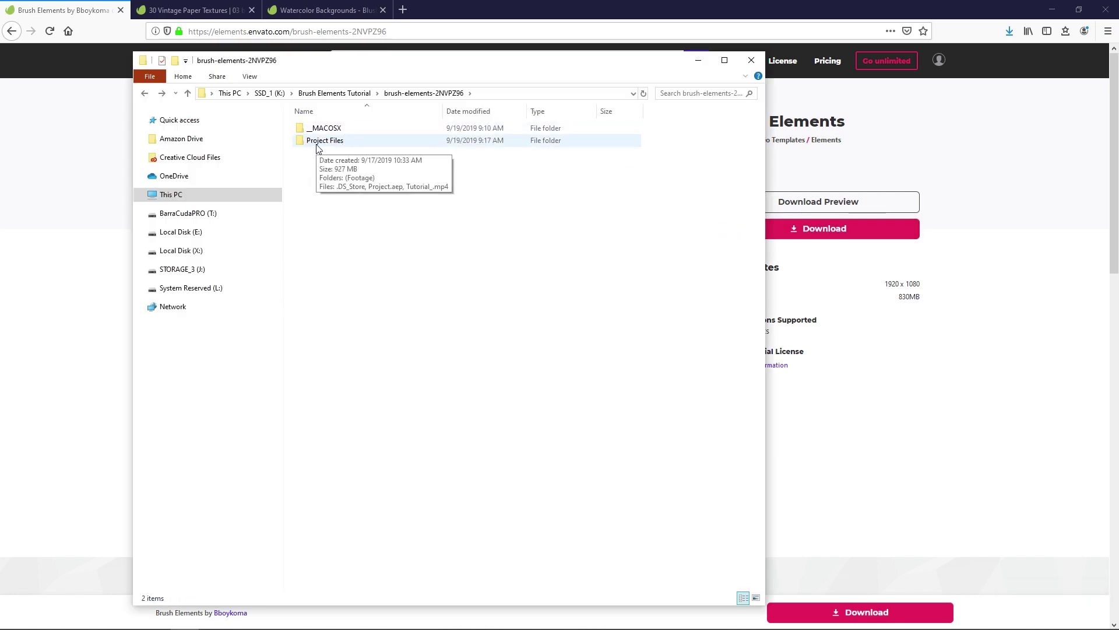
double_click(317, 145)
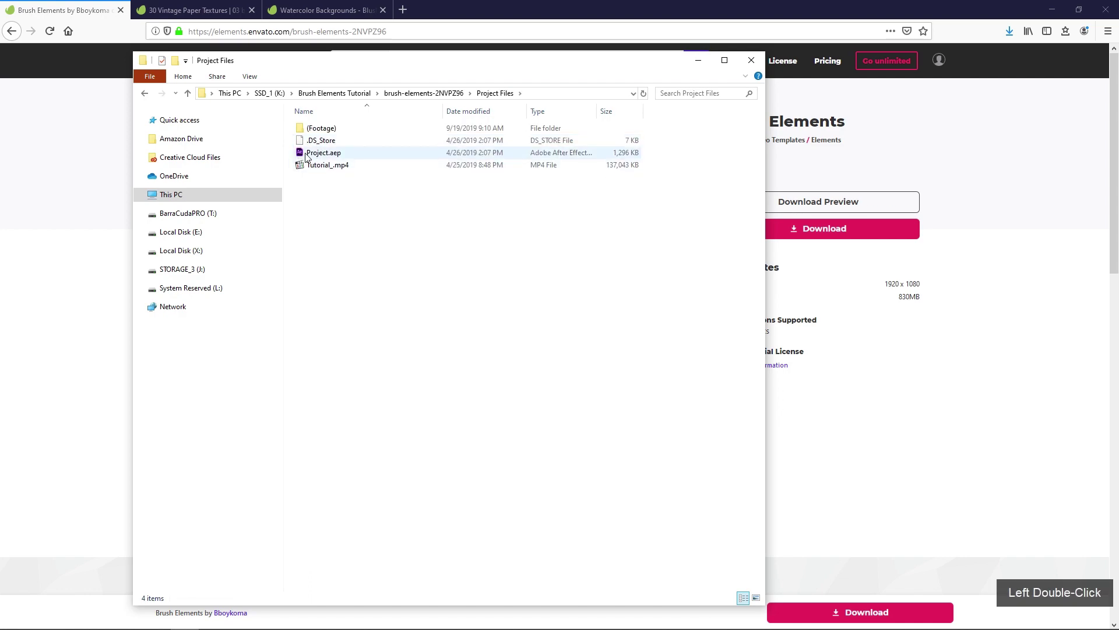
double_click(307, 155)
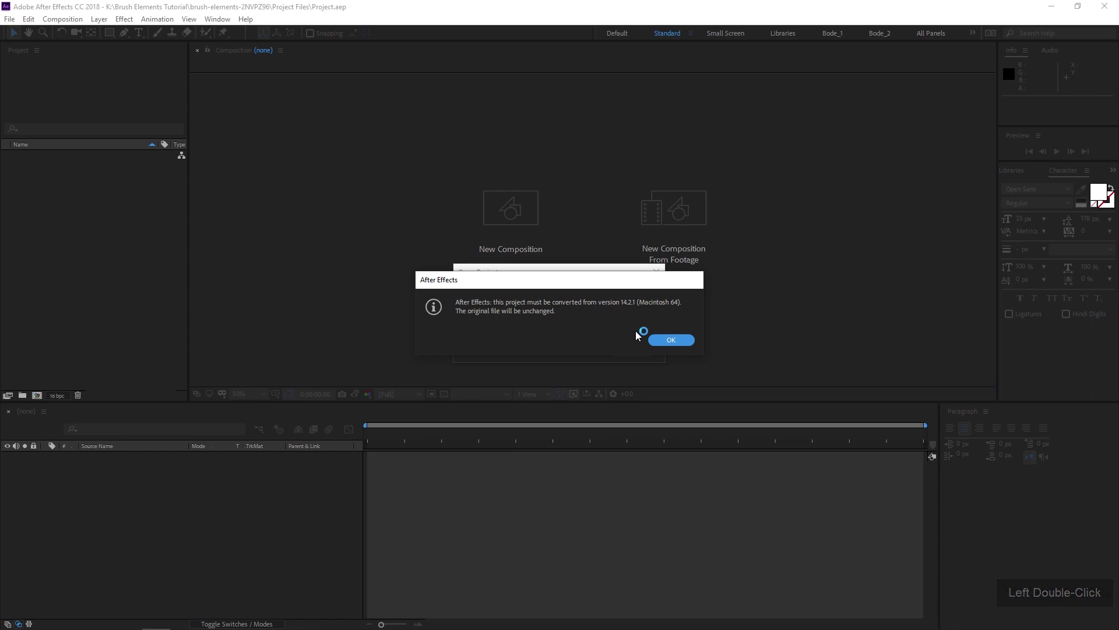
click(695, 338)
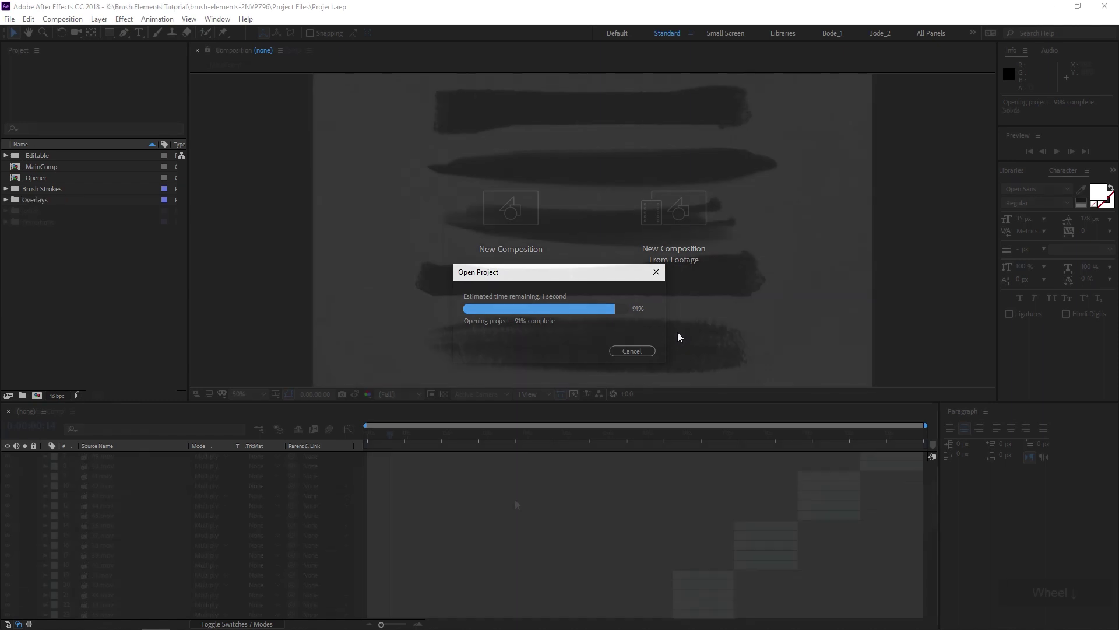
scroll(515, 501, down, 3)
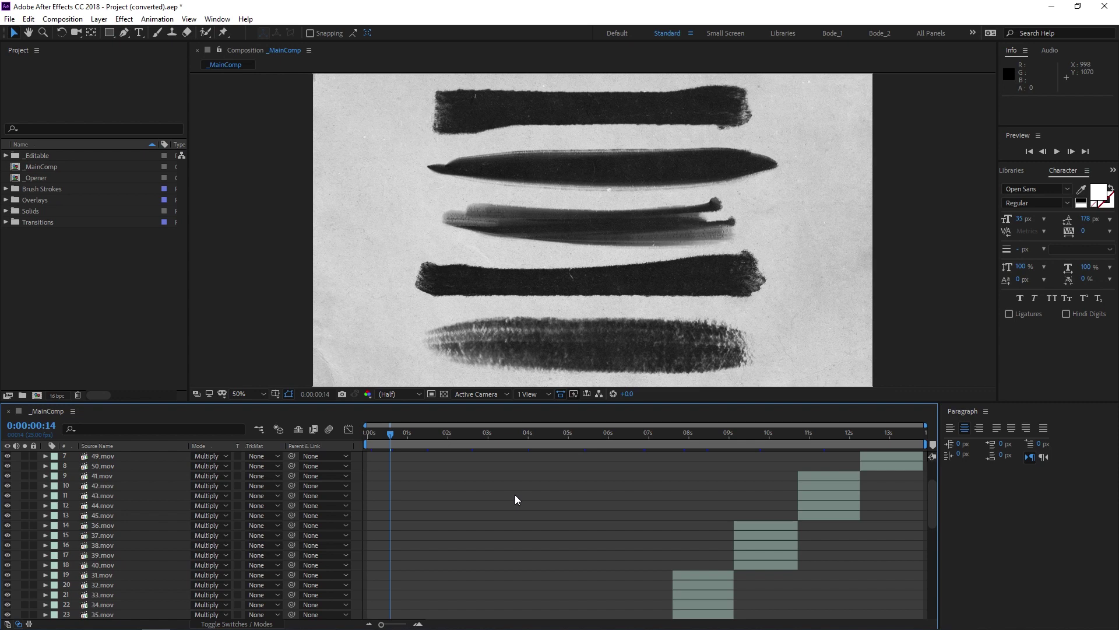
Step: Save the converted project in the Project Files folder as Project_new.aep
key(ctrl+shift+s)
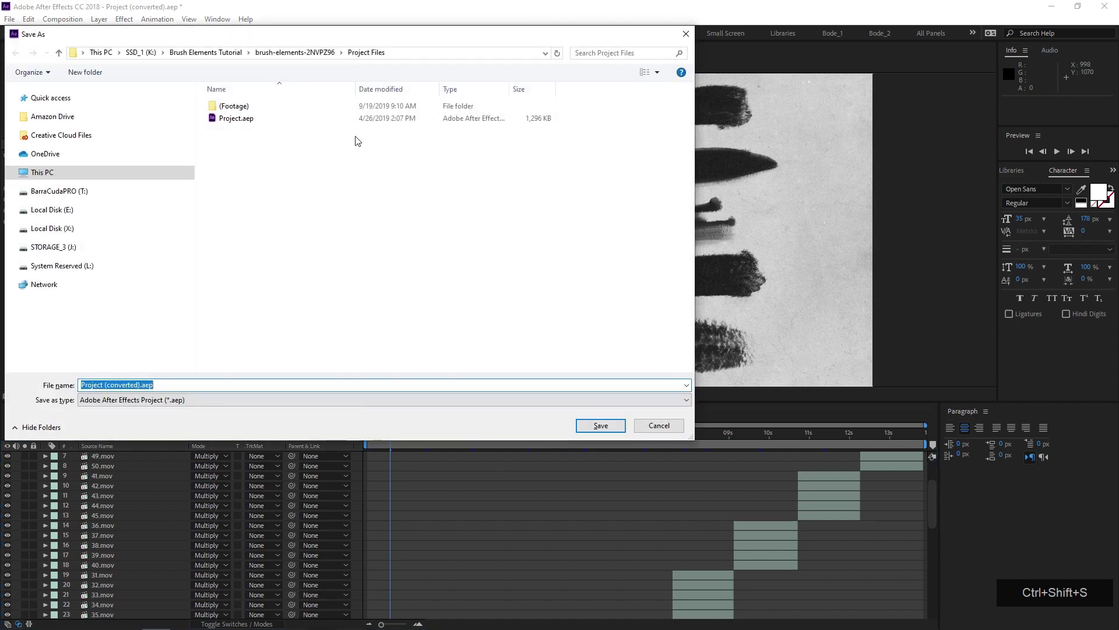
drag(367, 34, 524, 117)
drag(261, 467, 299, 468)
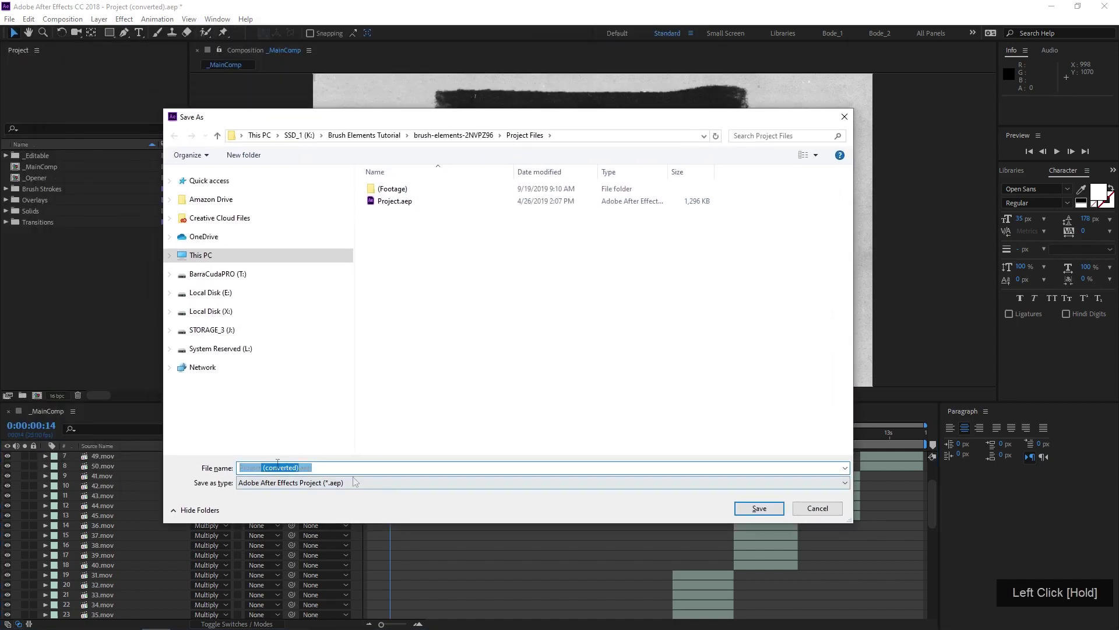
text(_new)
key(Return)
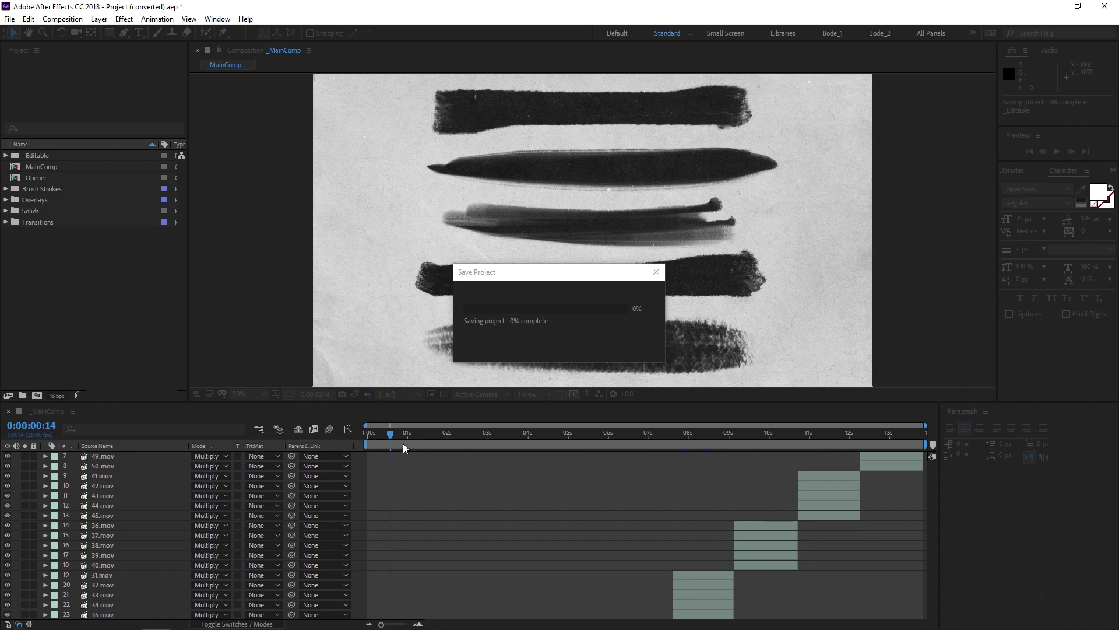
Step: Reset the Standard workspace to its saved layout
scroll(481, 534, down, 3)
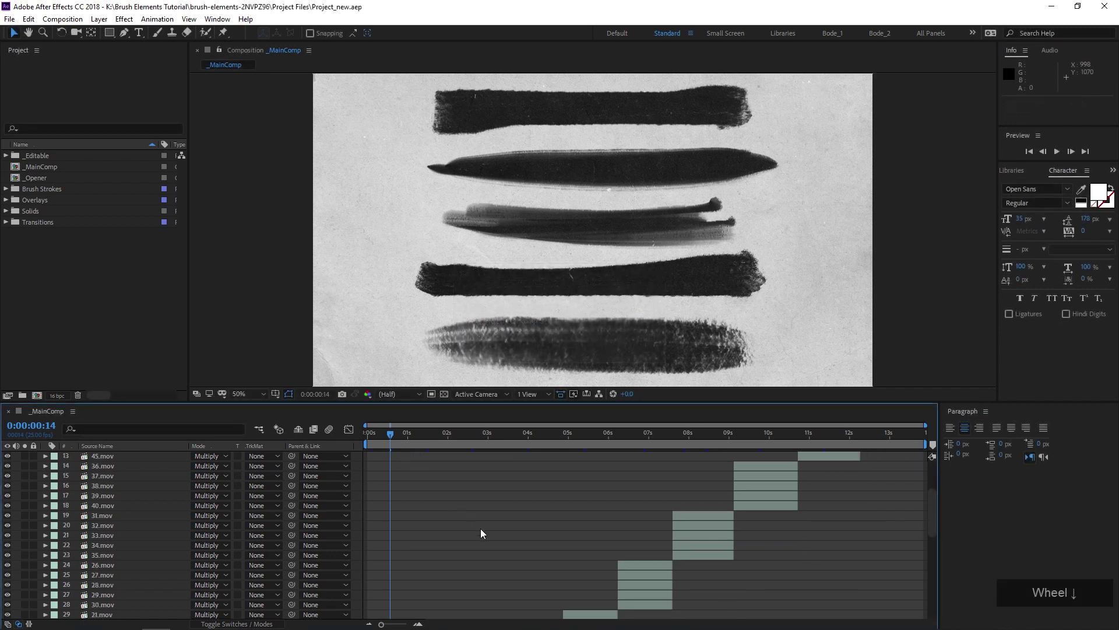
scroll(481, 534, up, 3)
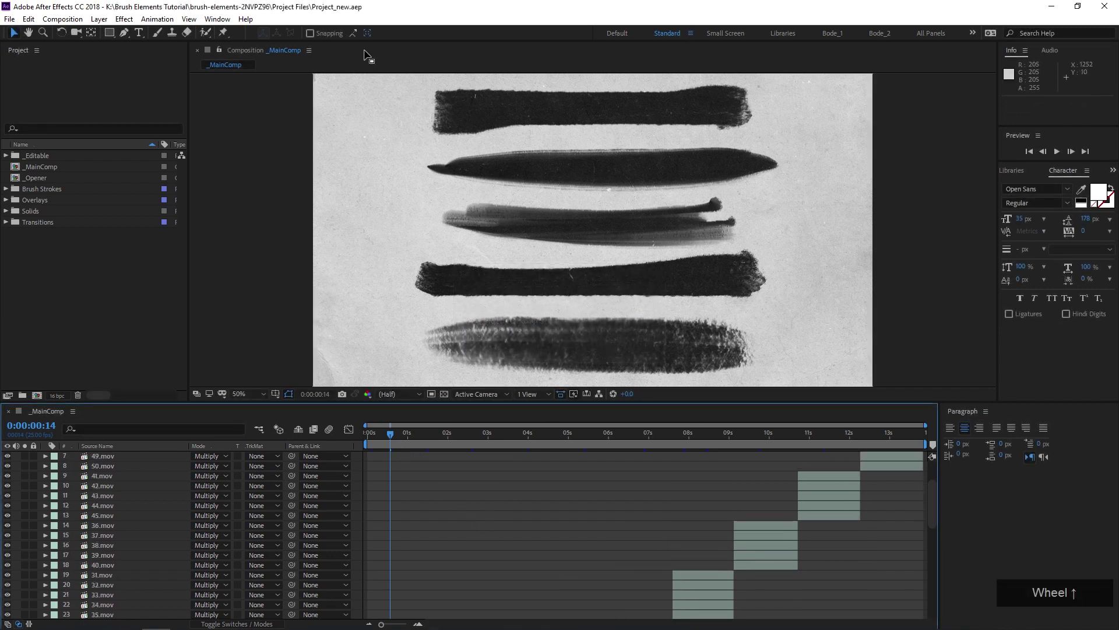
click(218, 20)
mouse_move(276, 18)
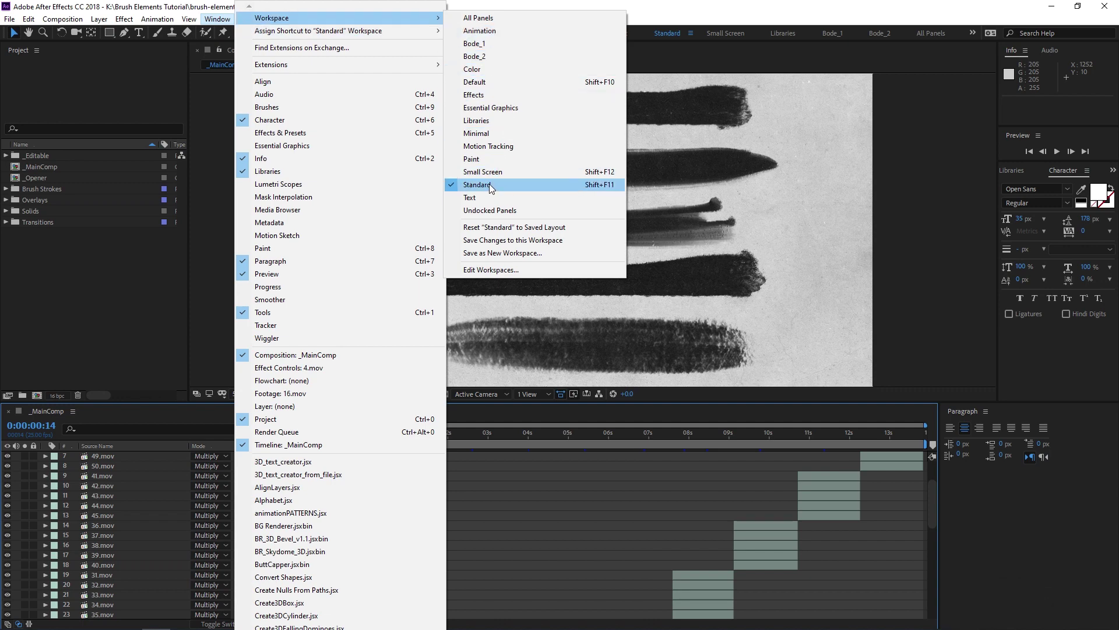
click(476, 227)
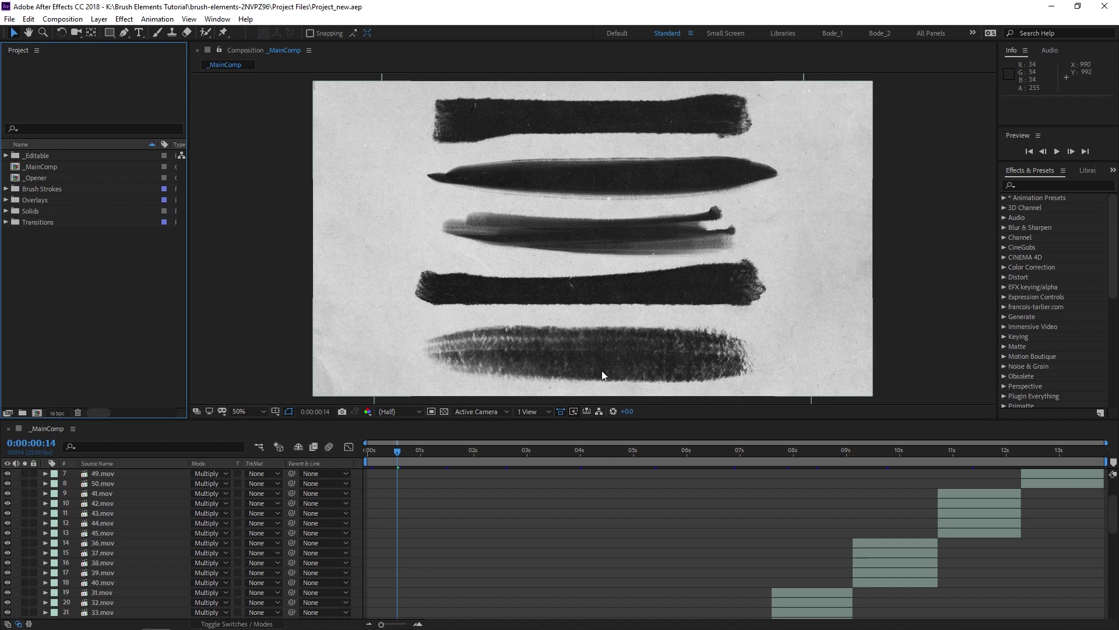
Step: Preview the brush strokes in the _MainComp composition from the start of the timeline
scroll(464, 534, down, 4)
scroll(464, 533, down, 7)
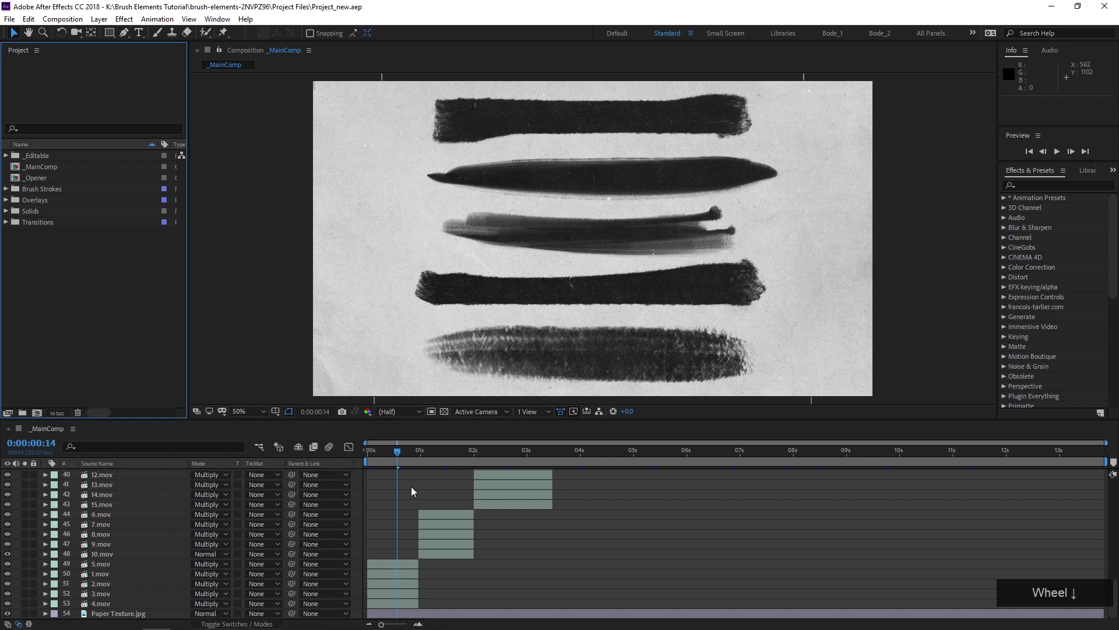
drag(396, 461, 370, 465)
key(space)
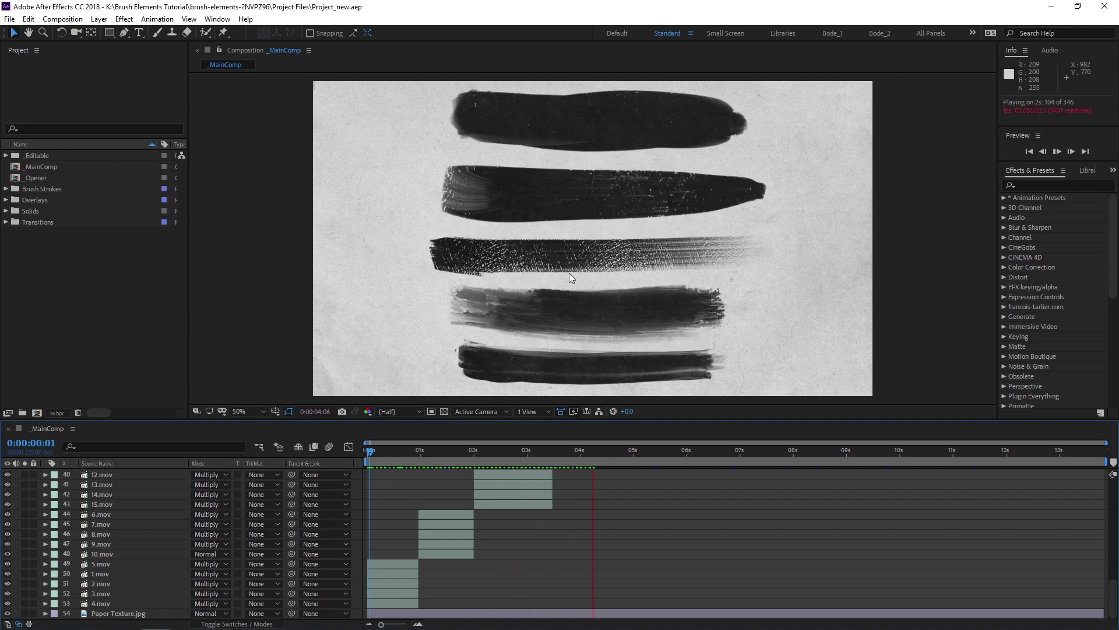
scroll(670, 527, up, 4)
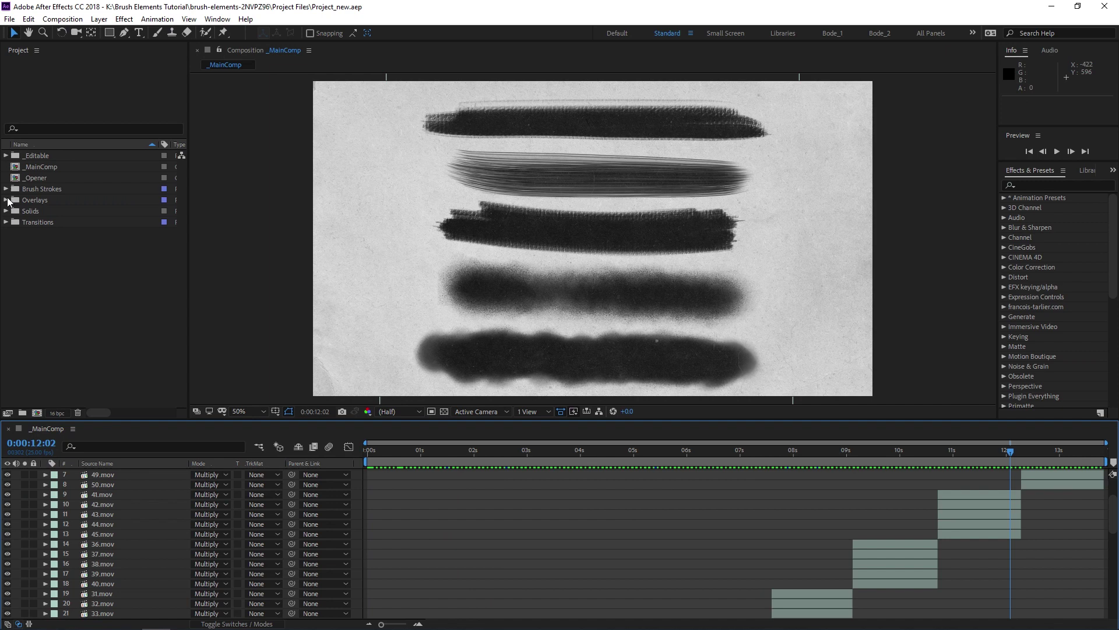
Step: Open the _Opener composition and scrub through its opening to about 0:00:01:08
double_click(33, 179)
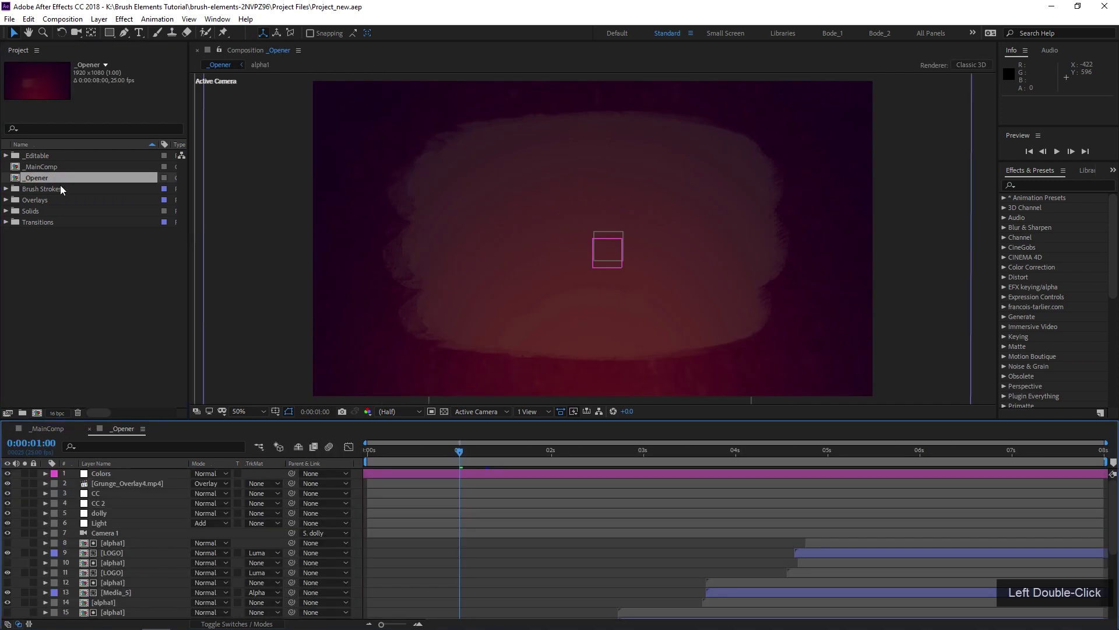
scroll(422, 556, down, 3)
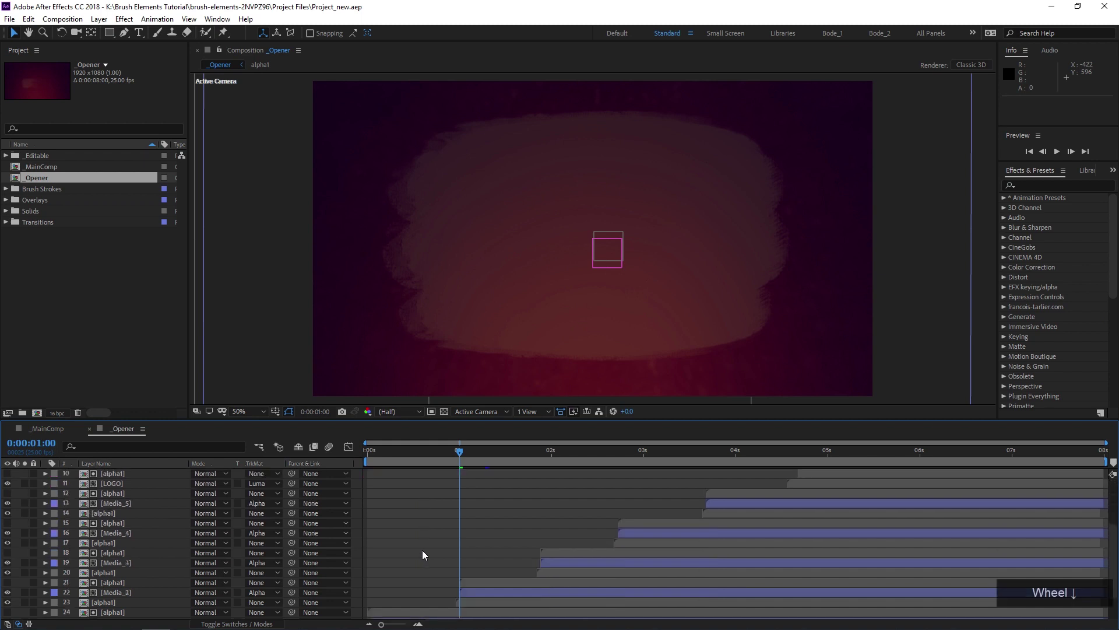
scroll(423, 555, down, 1)
drag(387, 454, 414, 458)
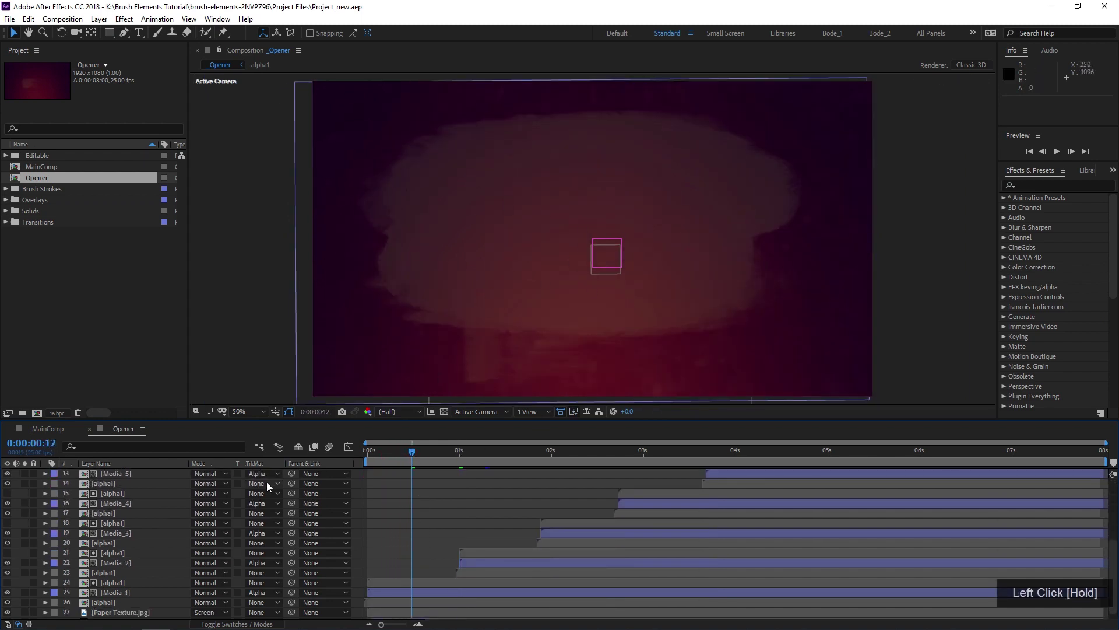
drag(415, 454, 489, 459)
Step: Inspect the Track Matte options of the Media_1 layer, leaving Alpha Matte selected
click(382, 597)
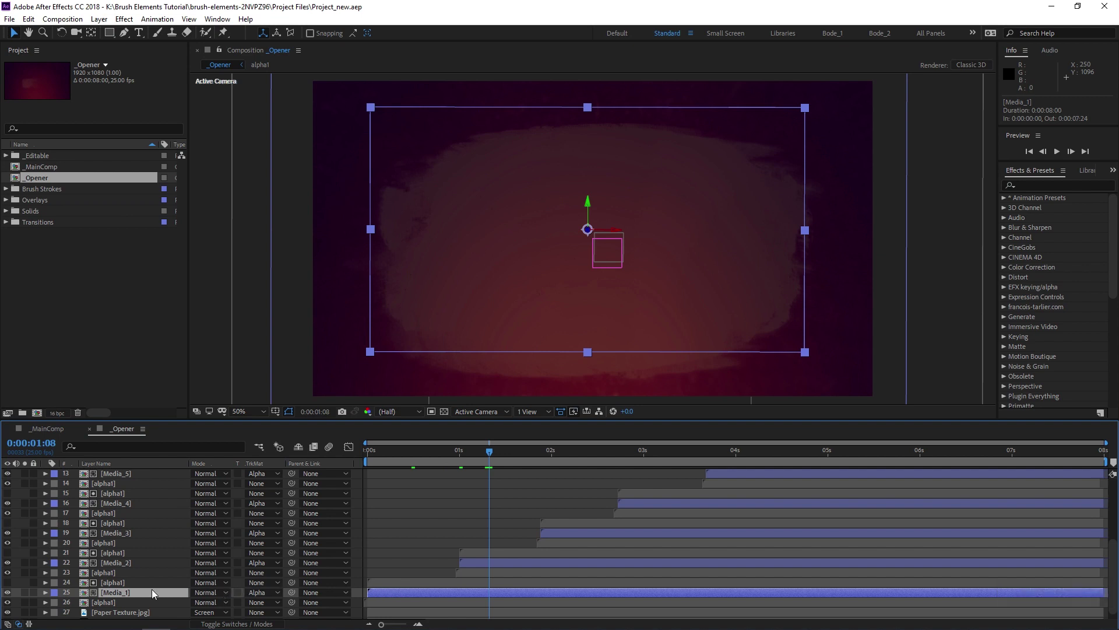
click(267, 595)
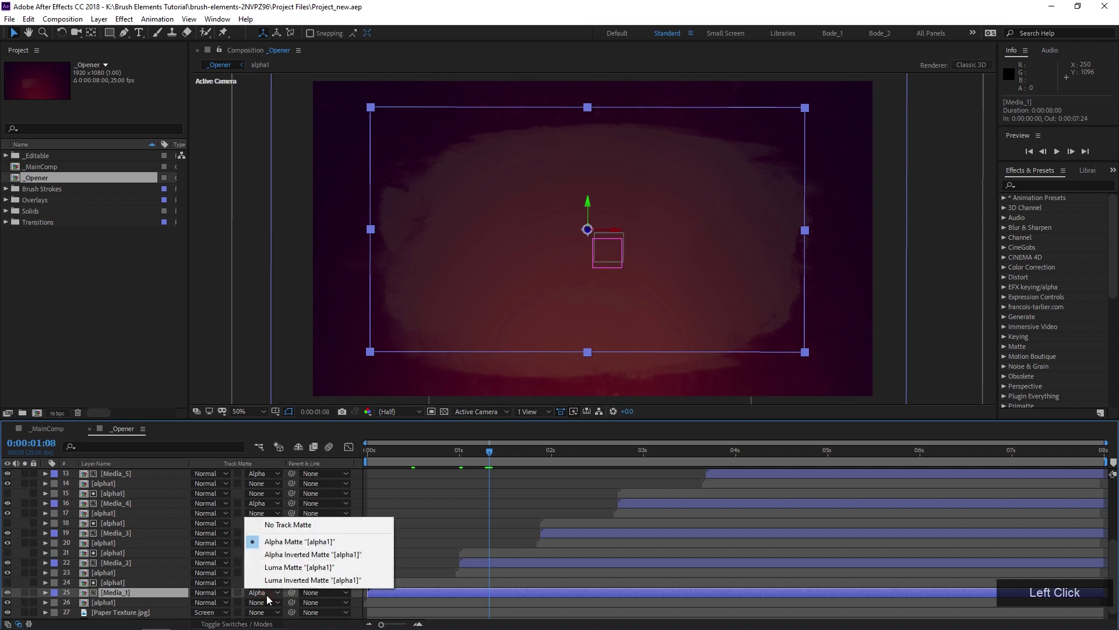
click(153, 593)
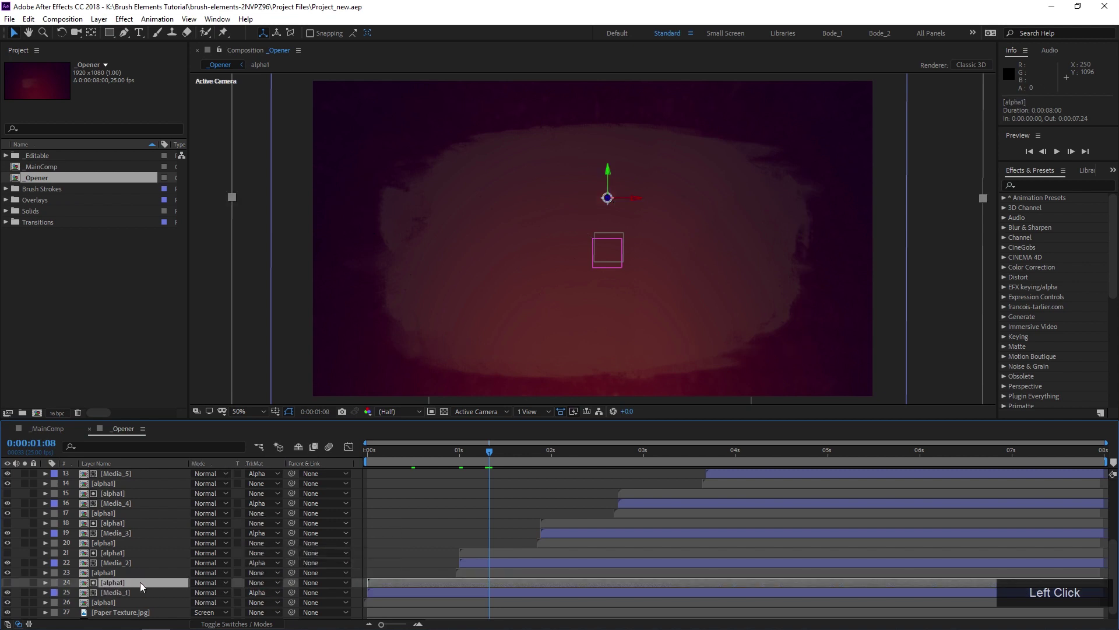
Step: Open the alpha1 matte precomp above Media_1, play it from the beginning and scrub to about 0:00:01:01
double_click(140, 582)
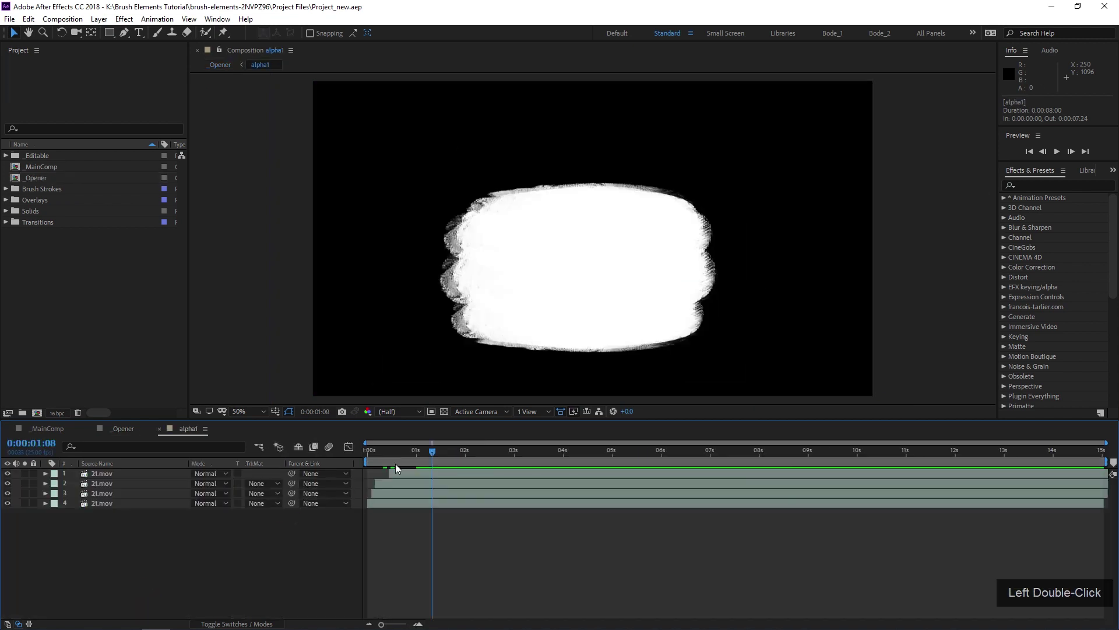
click(395, 463)
drag(395, 464, 344, 464)
key(space)
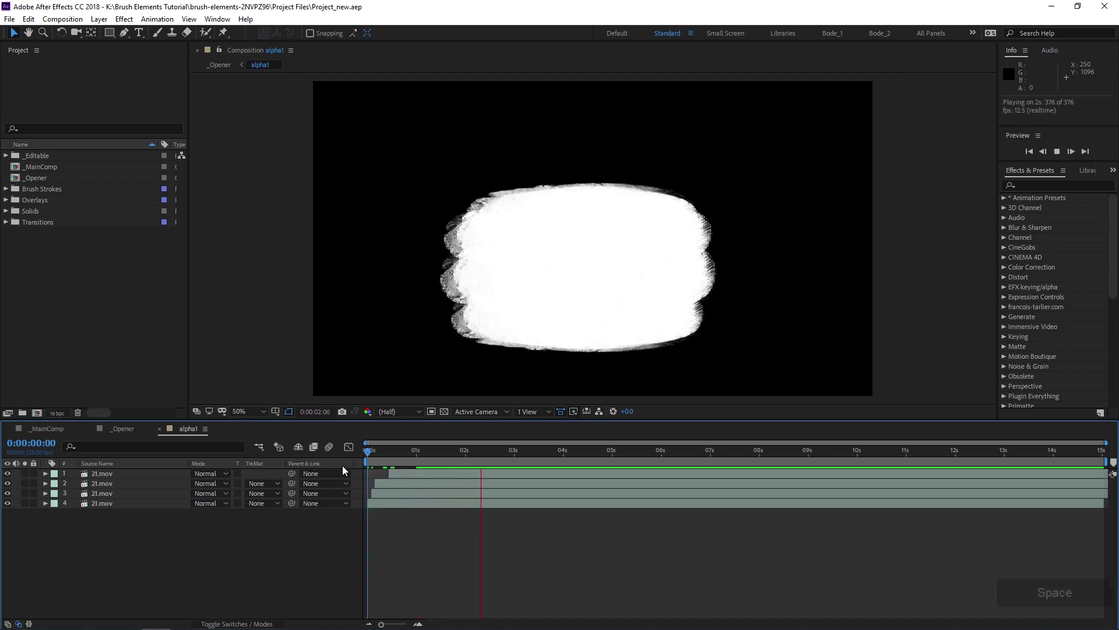
key(space)
drag(386, 461, 418, 460)
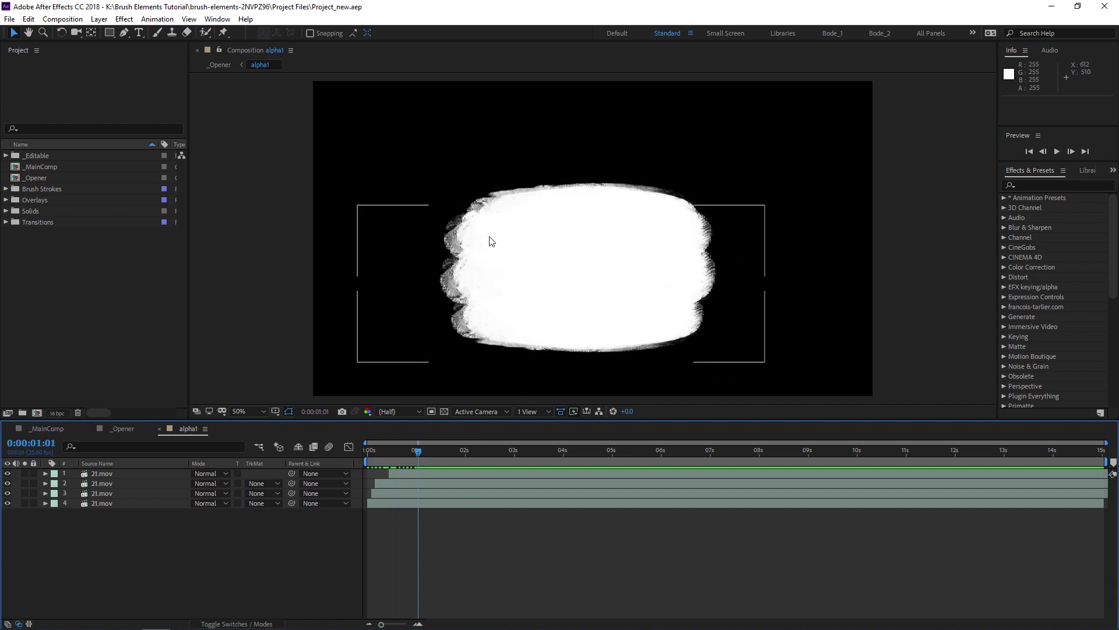
Step: Return to the _Opener composition and scrub its timeline to 0:00:05:13 to view the brush mattes and the logo
click(124, 430)
drag(476, 454, 558, 463)
scroll(487, 516, up, 4)
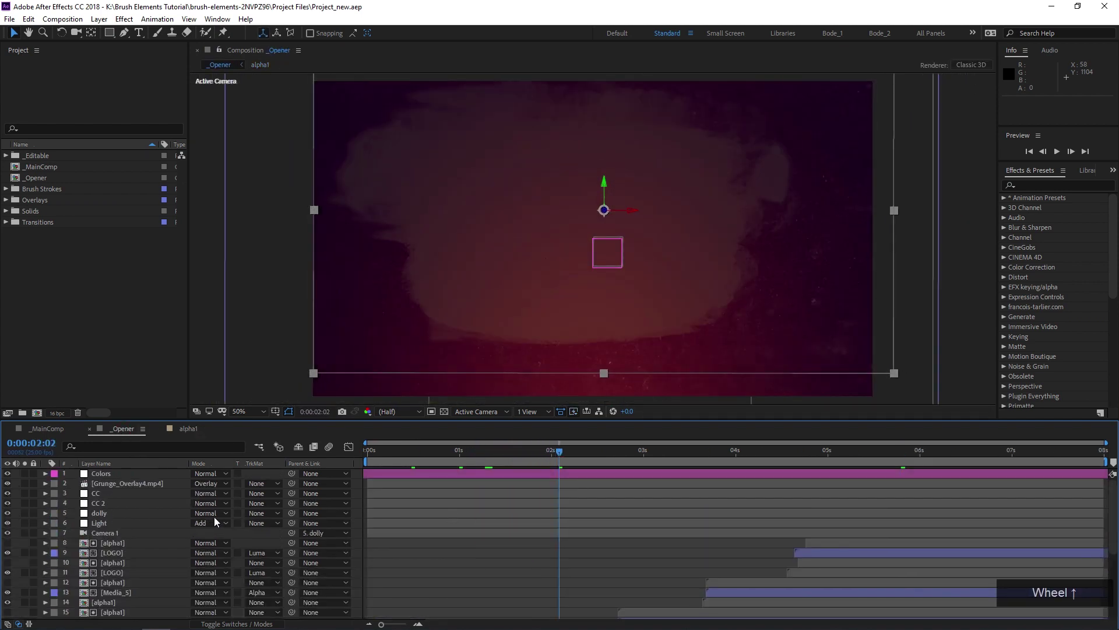
drag(640, 460, 876, 480)
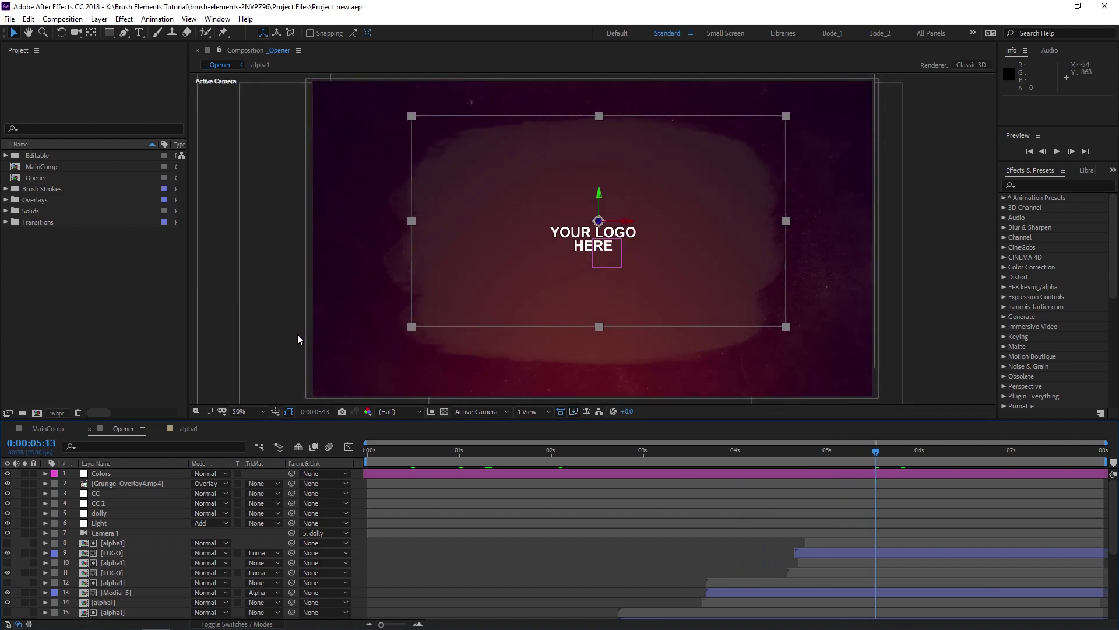
Step: Find the Media_1 layer in the _Opener layer stack and open its precomp
scroll(446, 530, down, 1)
scroll(446, 530, down, 2)
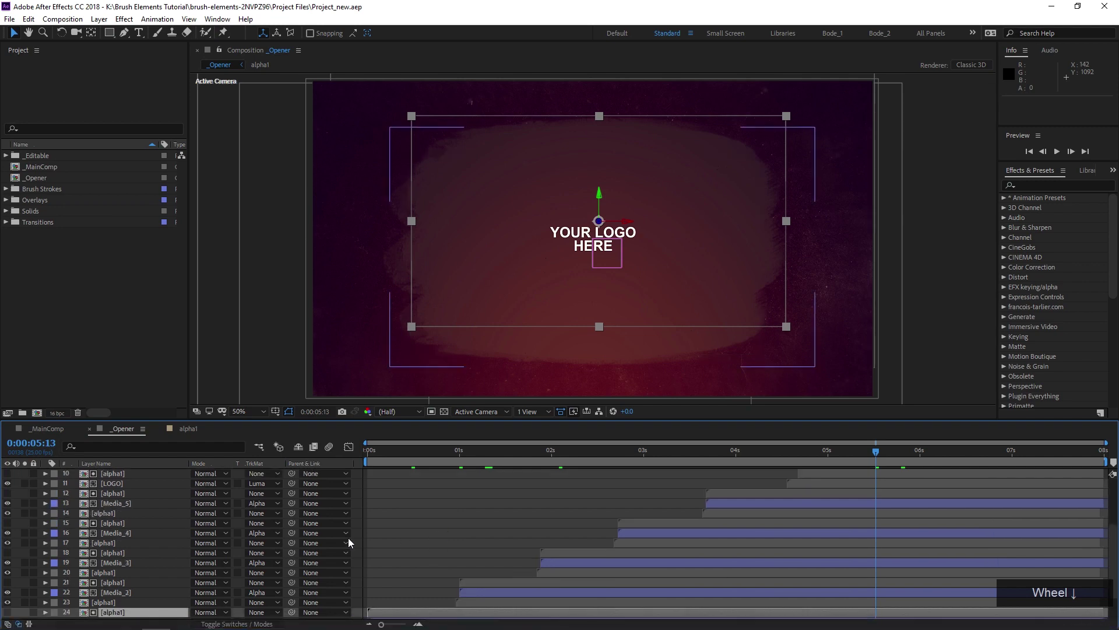
scroll(116, 612, down, 2)
click(119, 584)
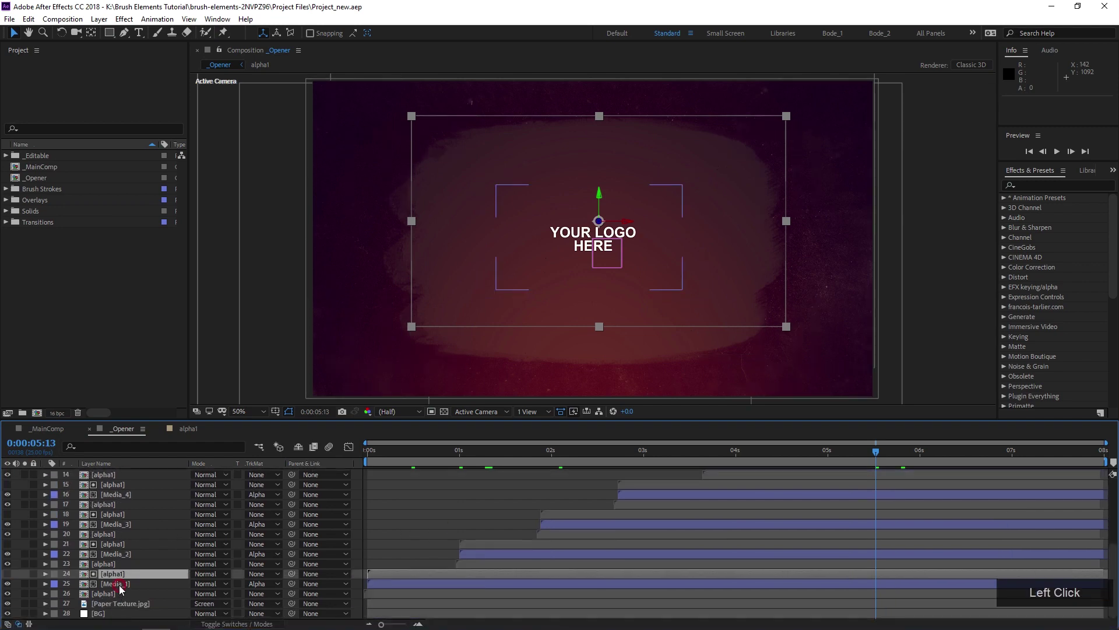
double_click(120, 584)
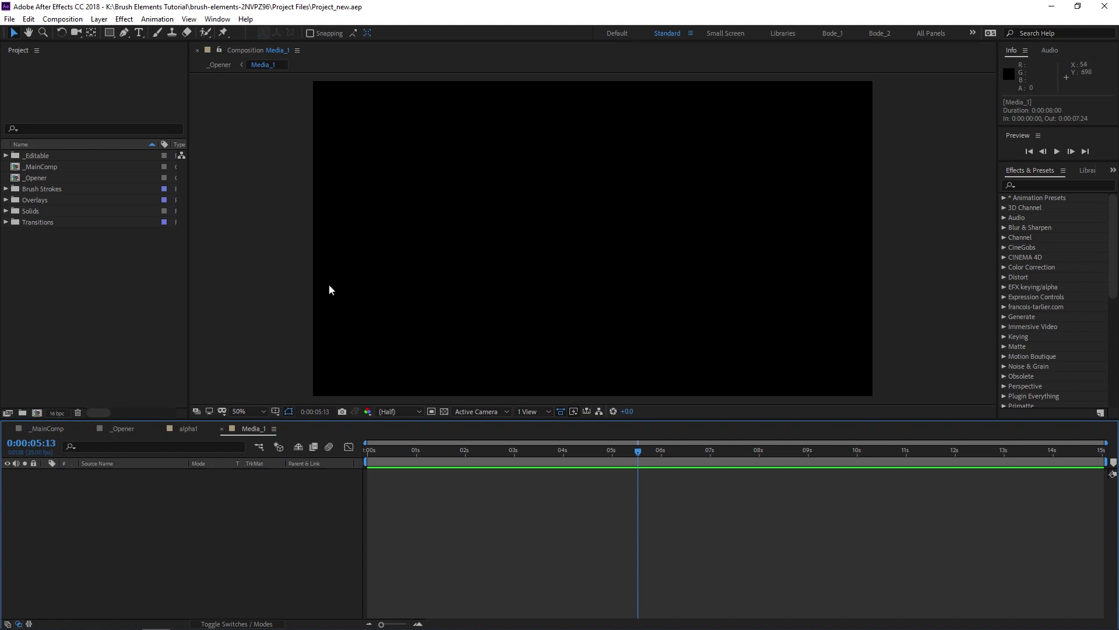
Step: Preview Grunge_Overlay.mp4 from the Overlays folder by scrubbing and playing it, and collapse the folder
click(7, 200)
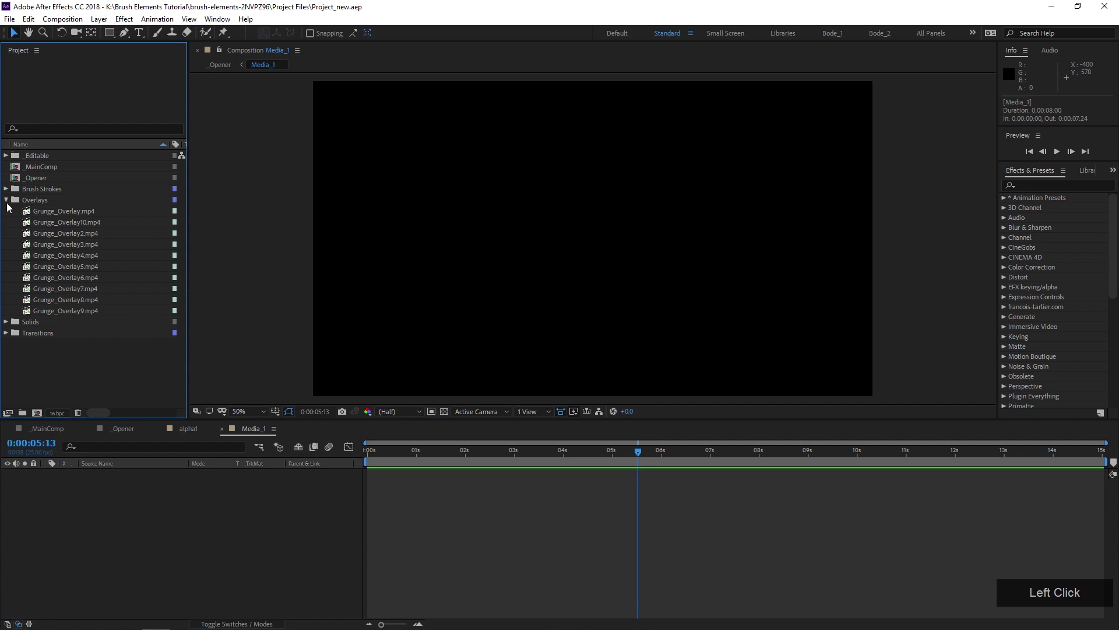
double_click(81, 212)
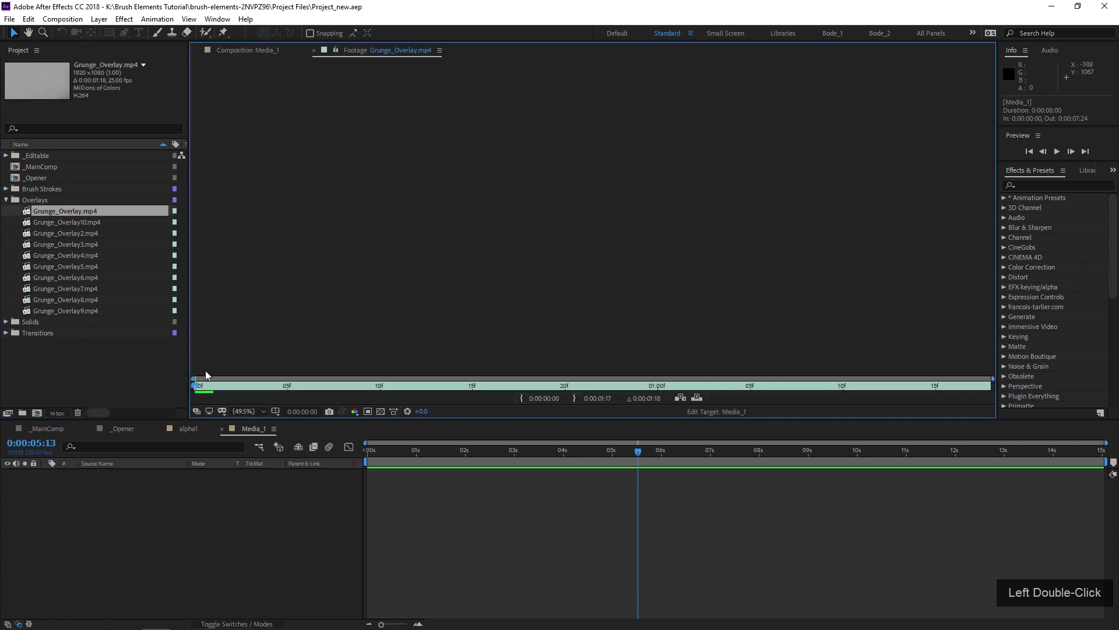
drag(205, 391, 117, 284)
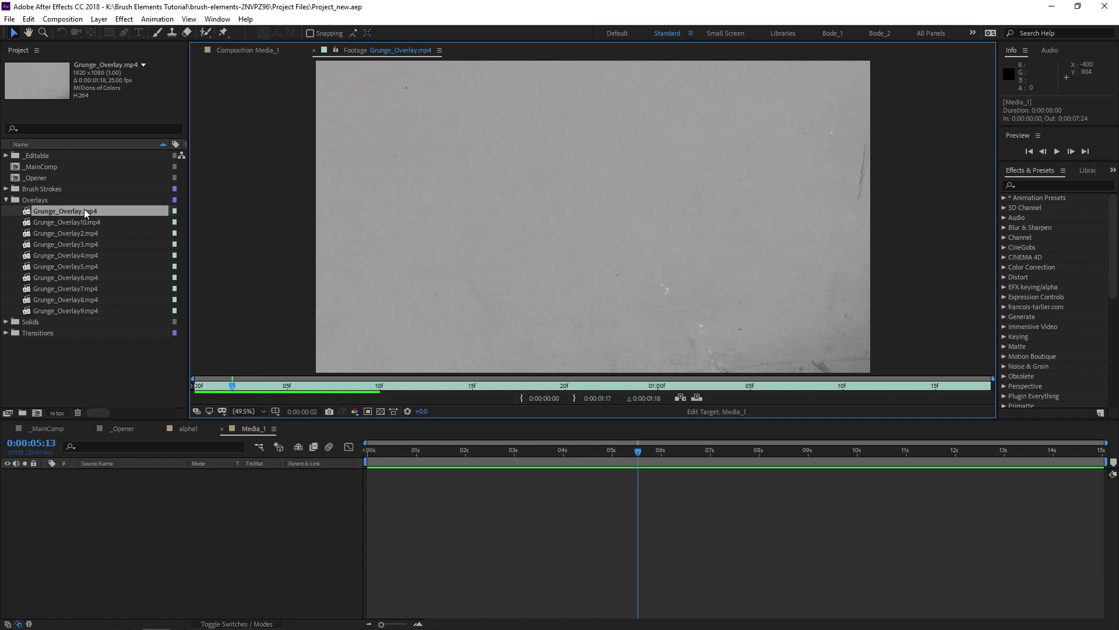
key(space)
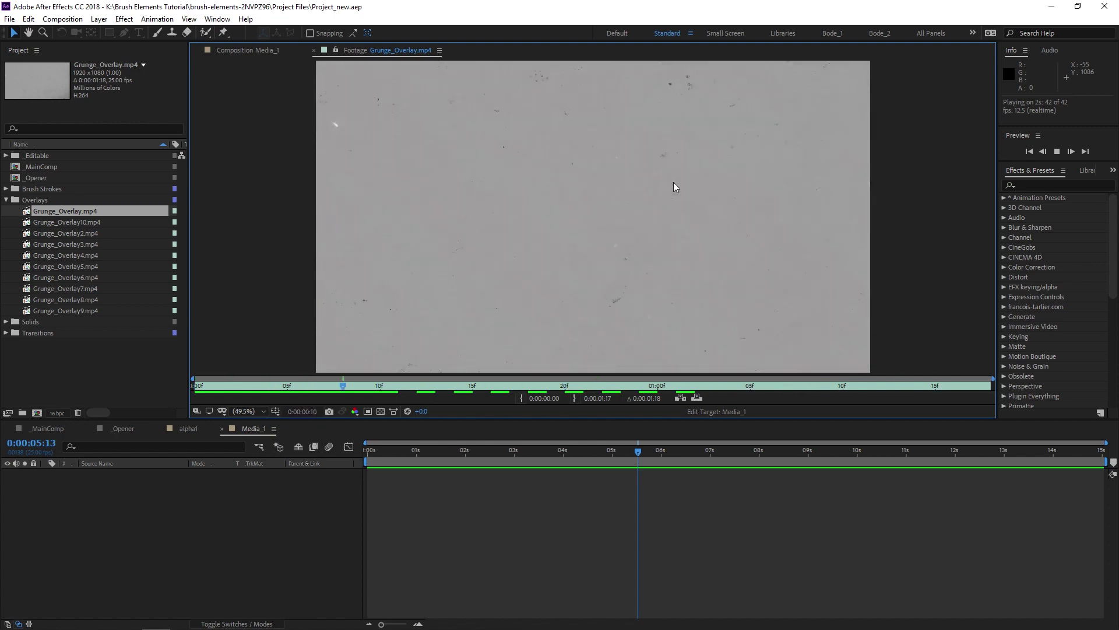
key(space)
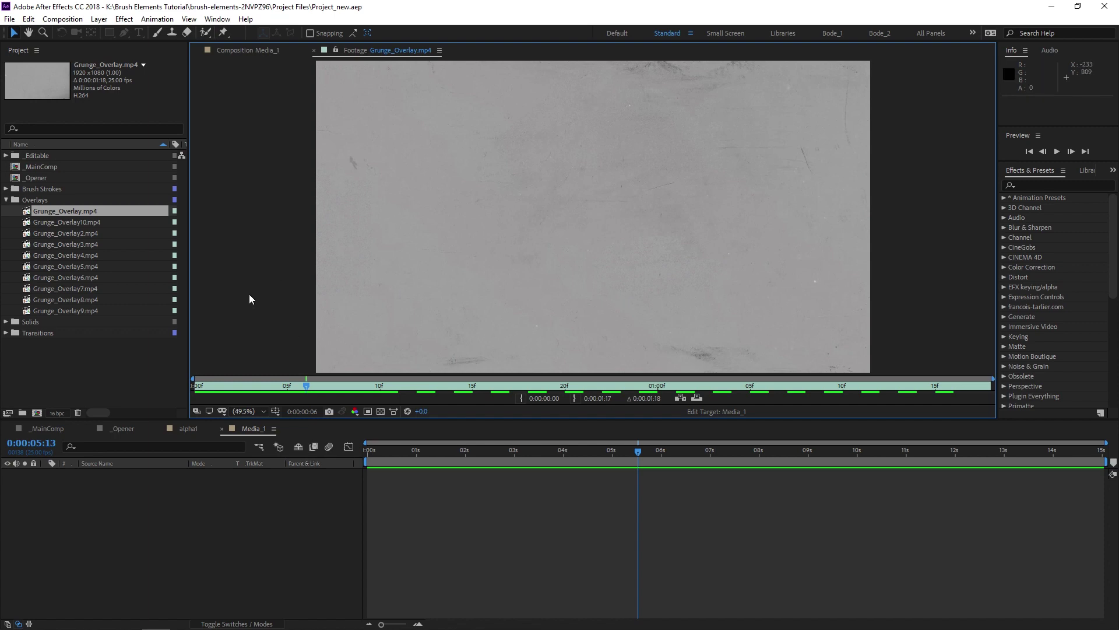
scroll(469, 264, up, 3)
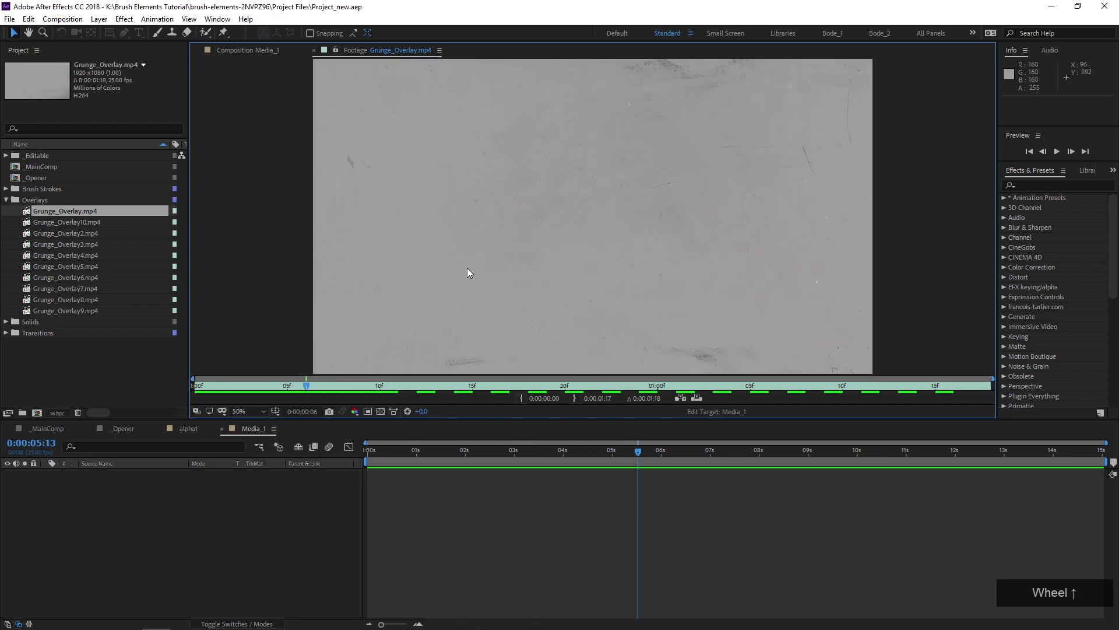
click(6, 200)
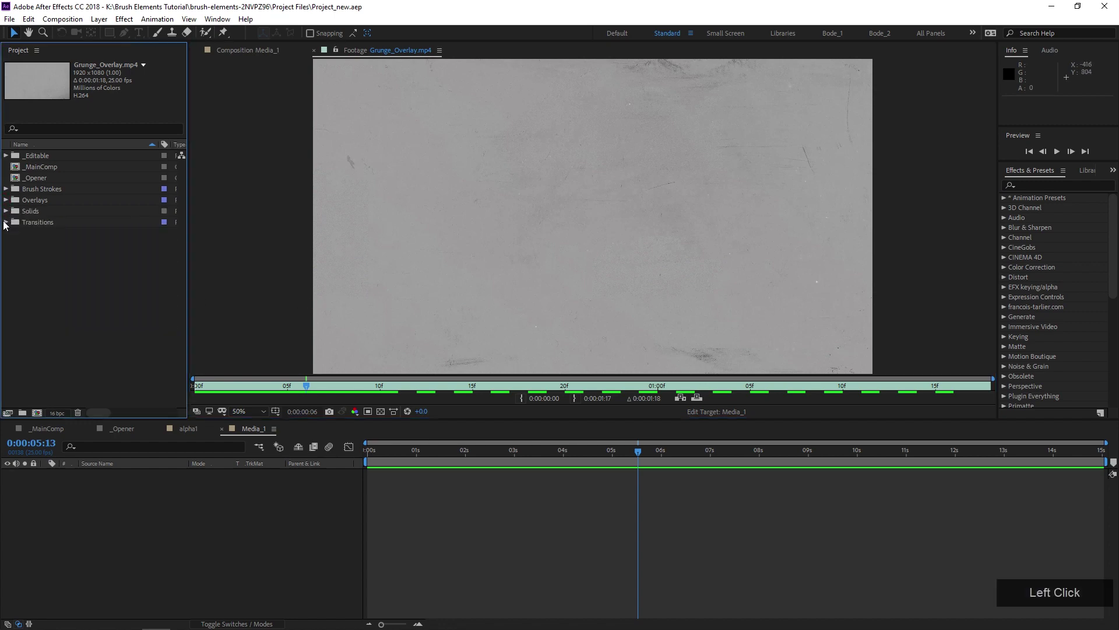
Step: Expand the Transitions folder, then open Transition_11.mp4, scrub through it and play it
click(6, 222)
scroll(110, 281, up, 3)
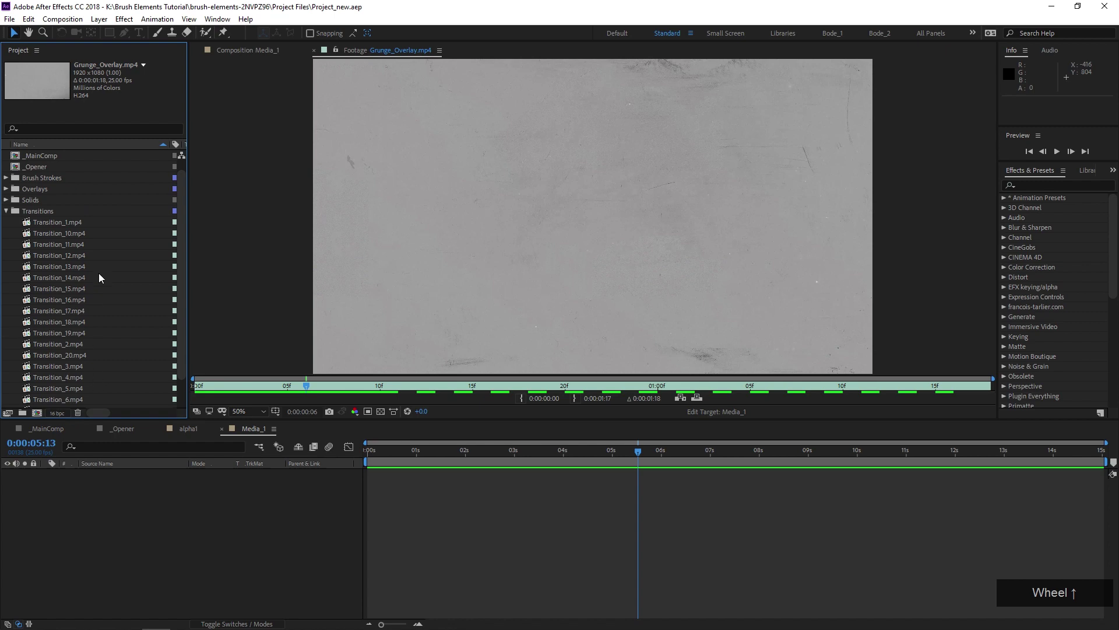
double_click(70, 245)
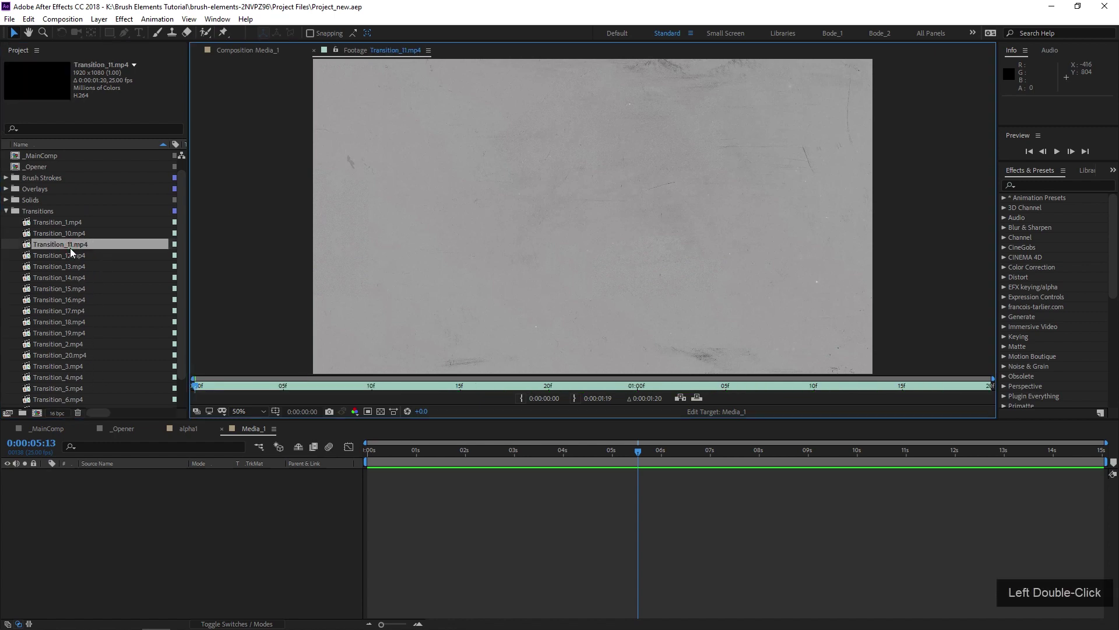
mouse_move(204, 387)
mouse_down()
mouse_move(367, 387)
mouse_move(756, 422)
mouse_move(295, 414)
mouse_up()
key(space)
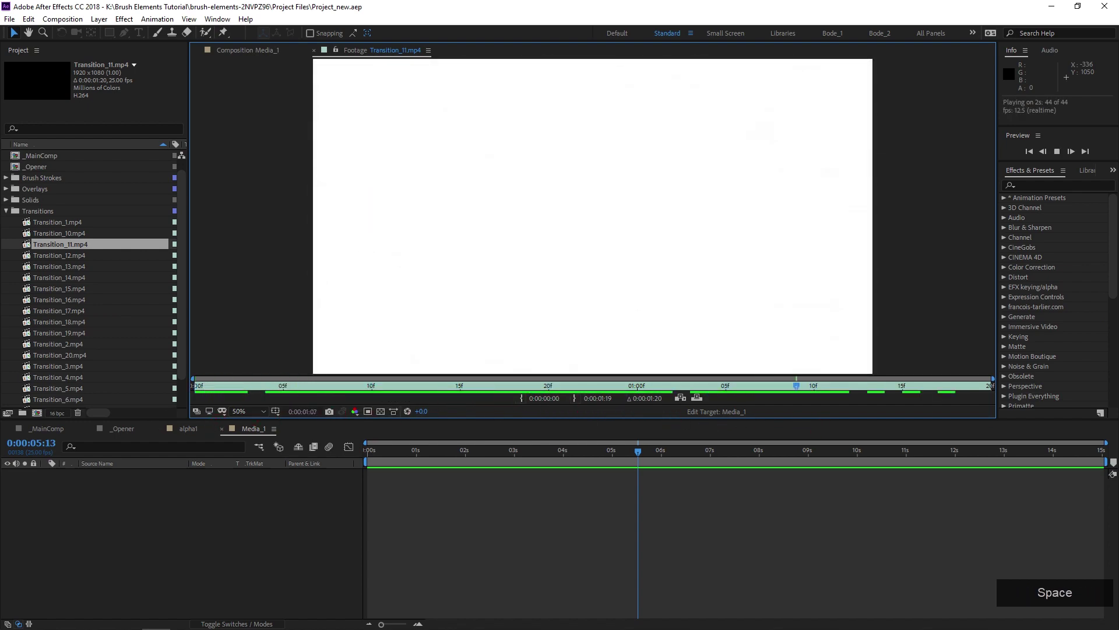
Step: Play the Transition_15.mp4 and Transition_2.mp4 clips in the footage viewer
double_click(91, 287)
key(space)
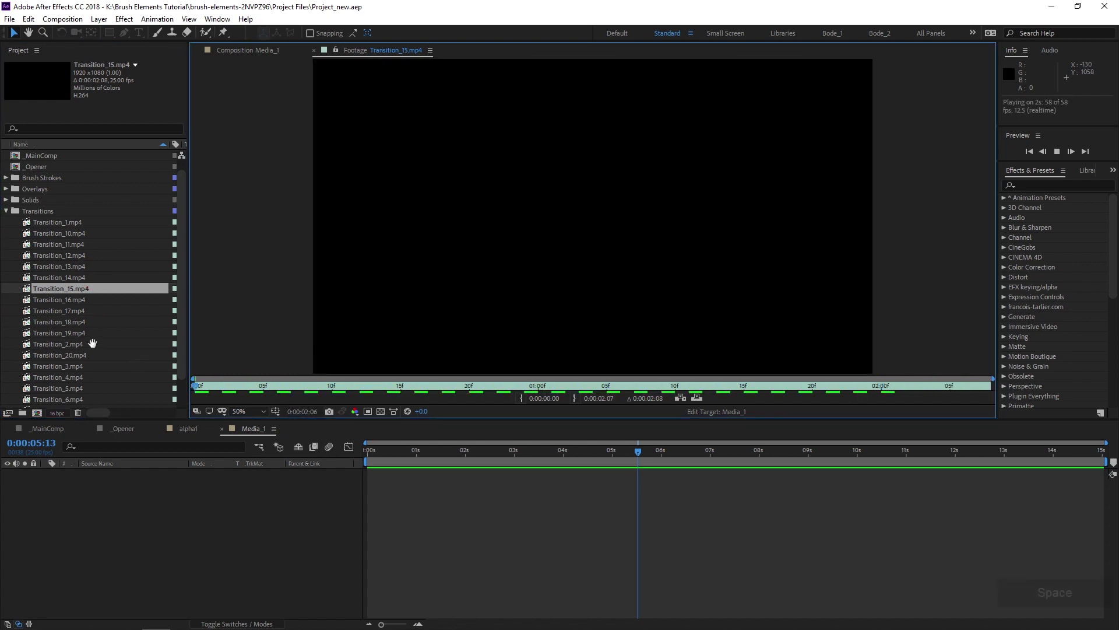
double_click(70, 344)
key(space)
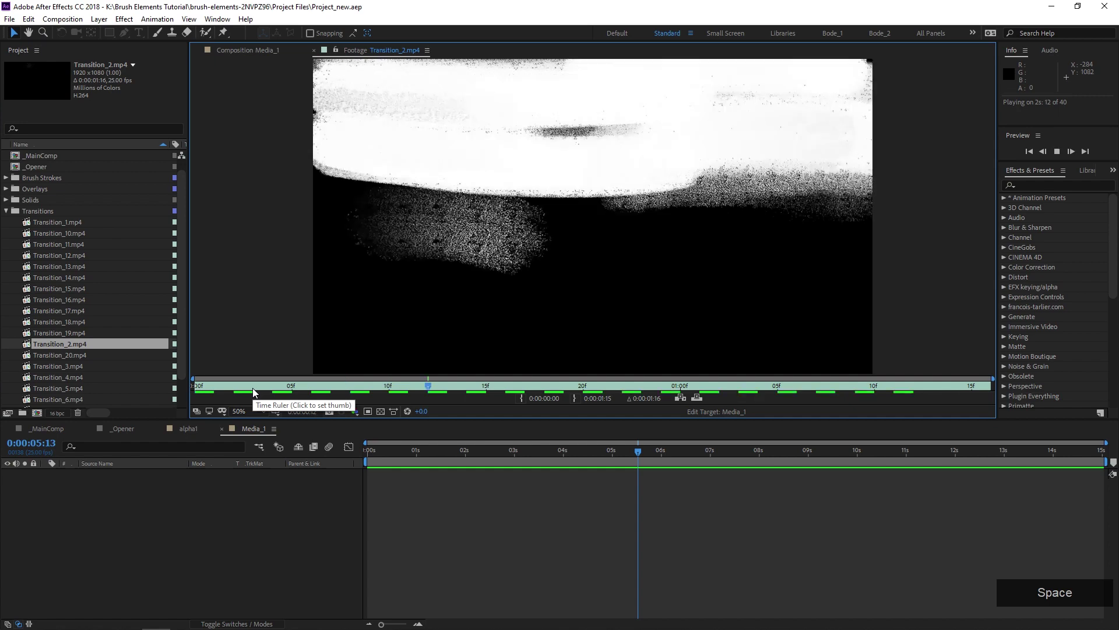
Step: Play the Transition_3.mp4 and Transition_4.mp4 clips in the footage viewer
double_click(67, 366)
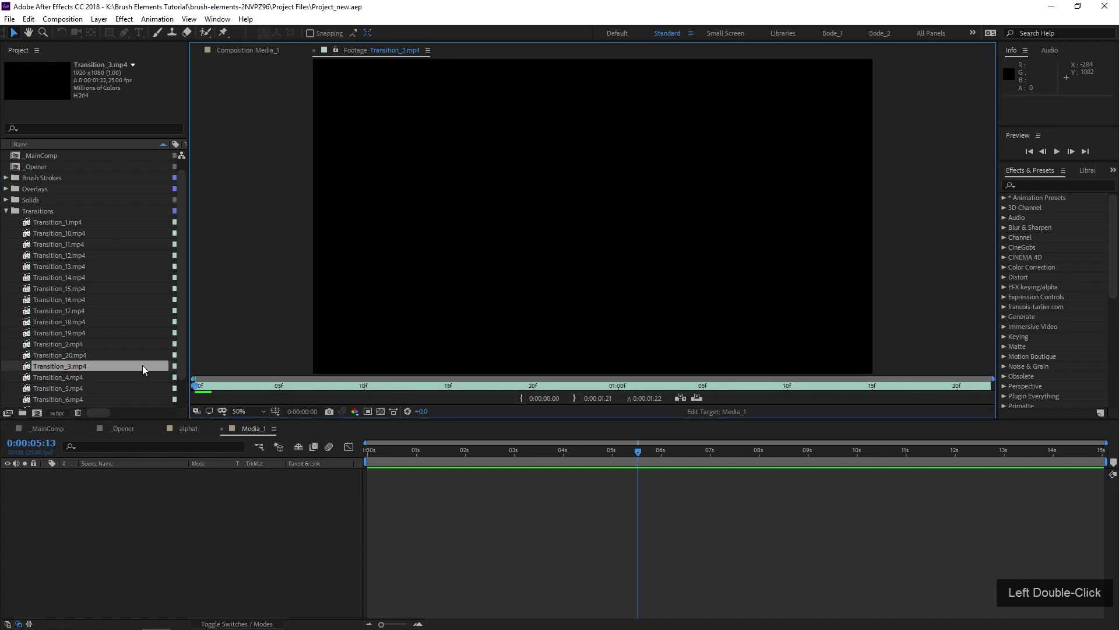
key(space)
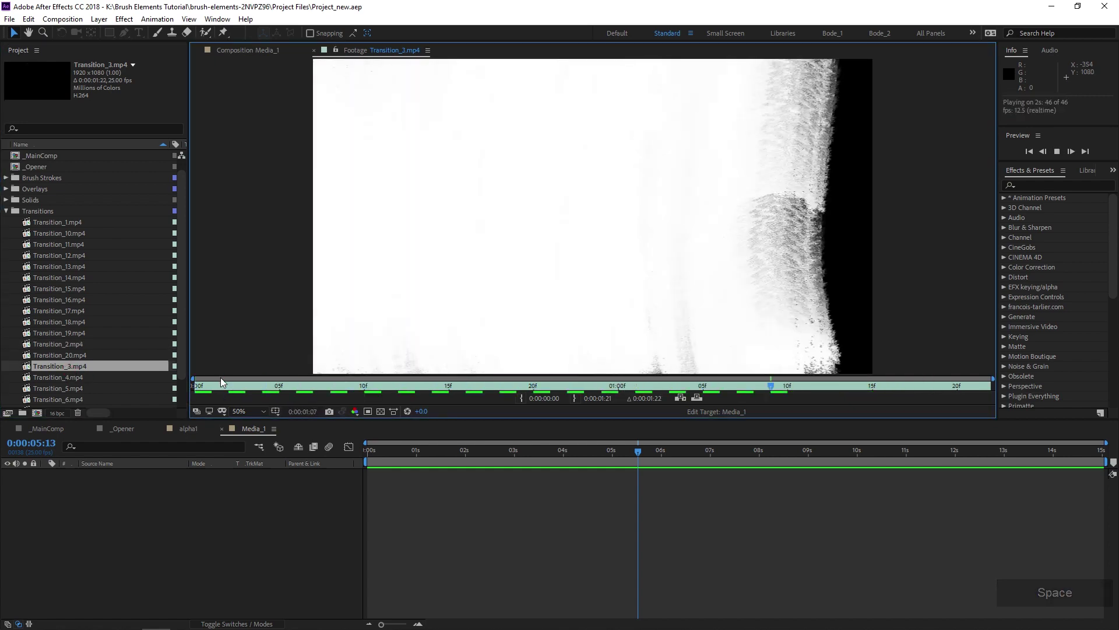
key(space)
double_click(51, 382)
key(space)
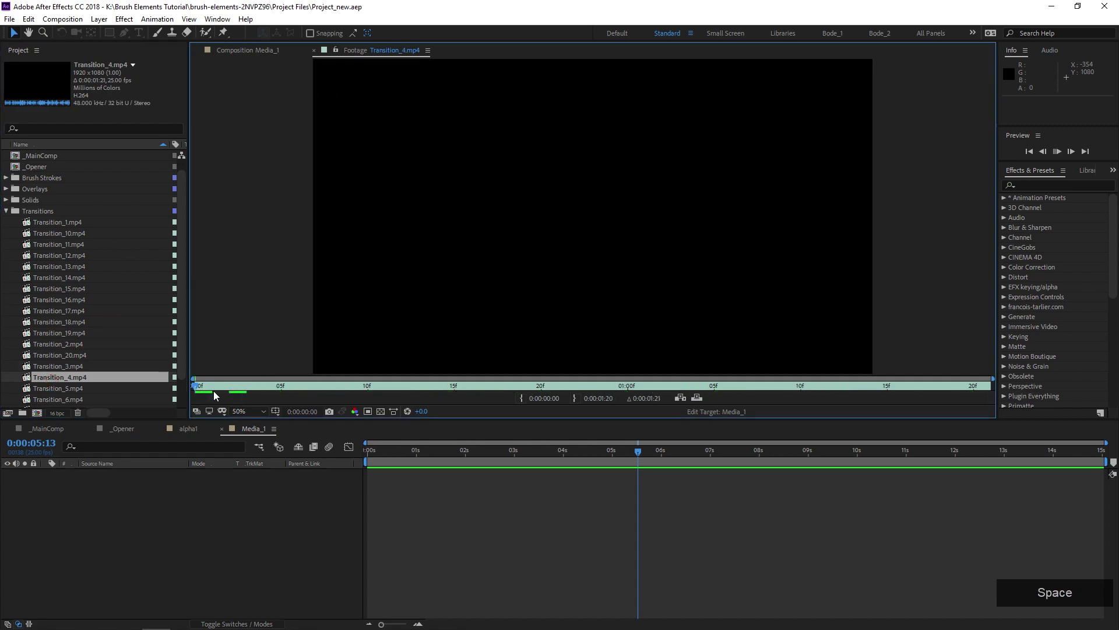
key(space)
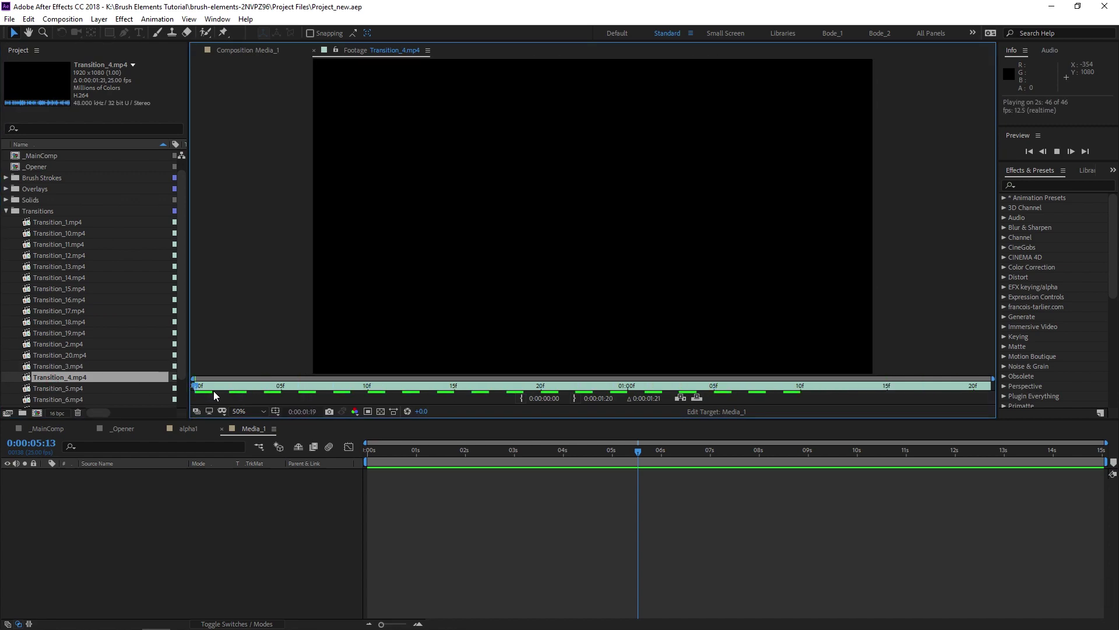
Step: Preview Transition_6.mp4, look back over the transition clips and collapse the Transitions folder
scroll(55, 358, down, 1)
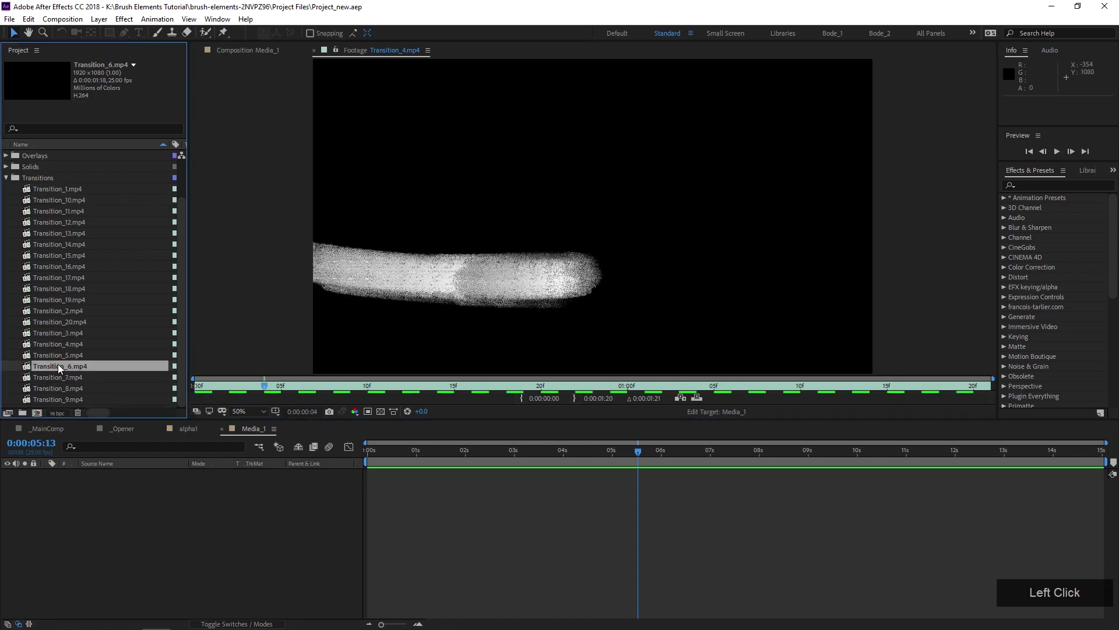
double_click(58, 365)
key(space)
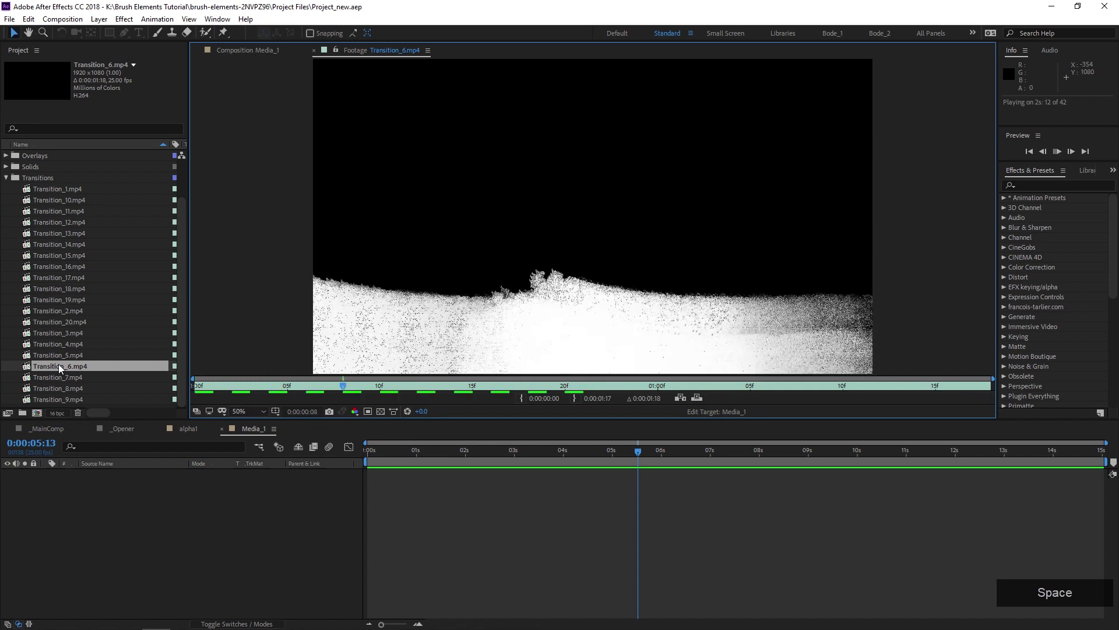
key(space)
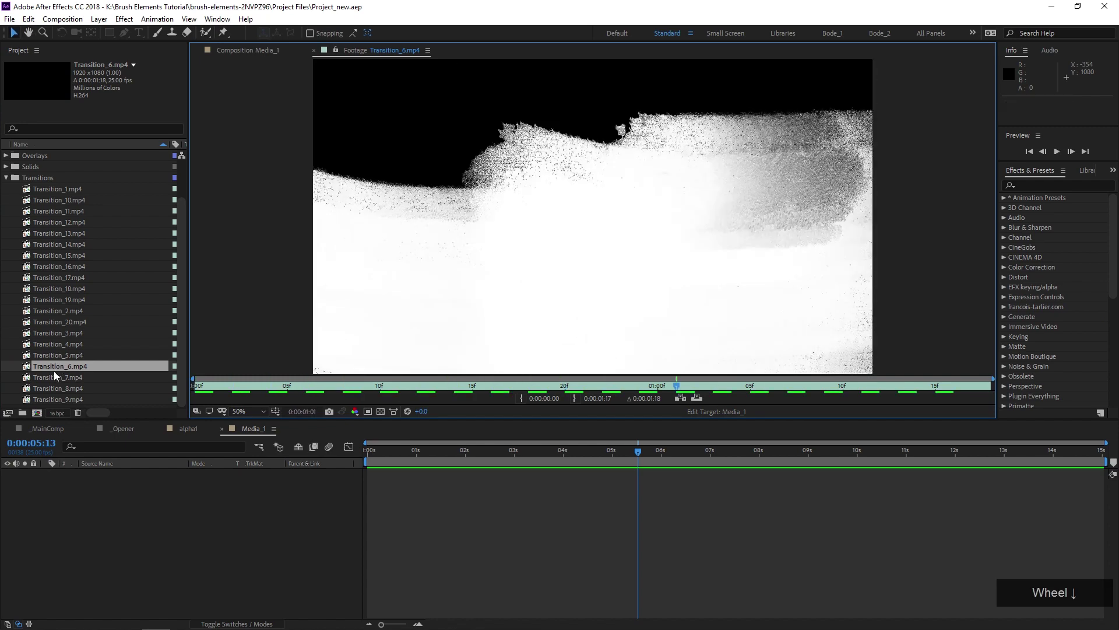
scroll(54, 371, up, 2)
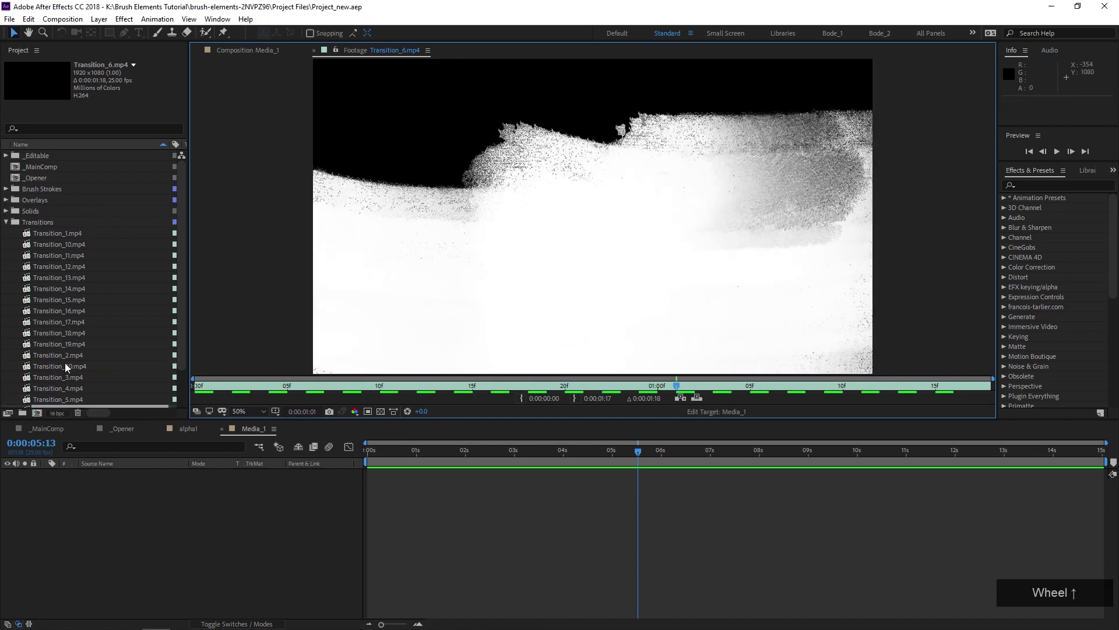
click(58, 242)
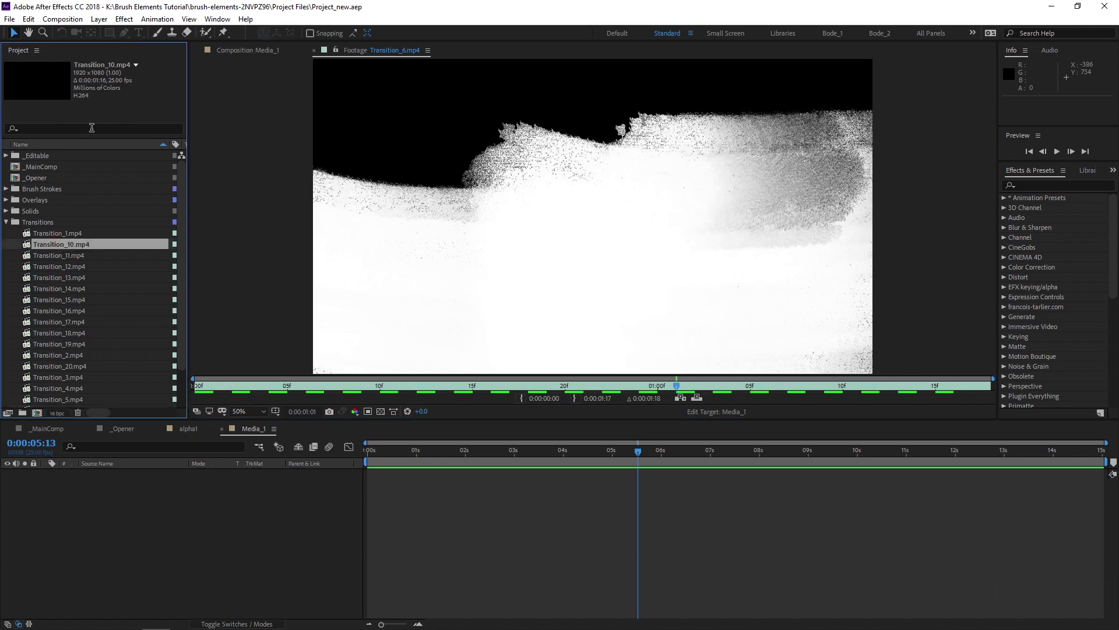
click(7, 225)
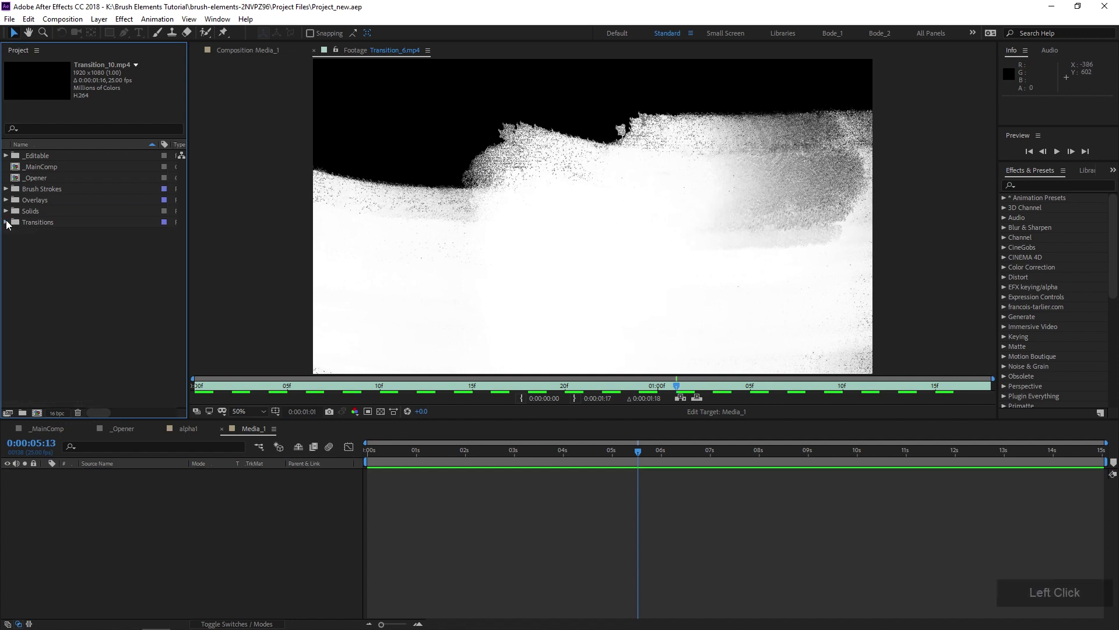
Step: Browse the clips in the Brush Strokes folder, open 15.mov and scrub through its stroke, and collapse the folder
click(6, 189)
scroll(71, 294, down, 8)
scroll(71, 303, down, 3)
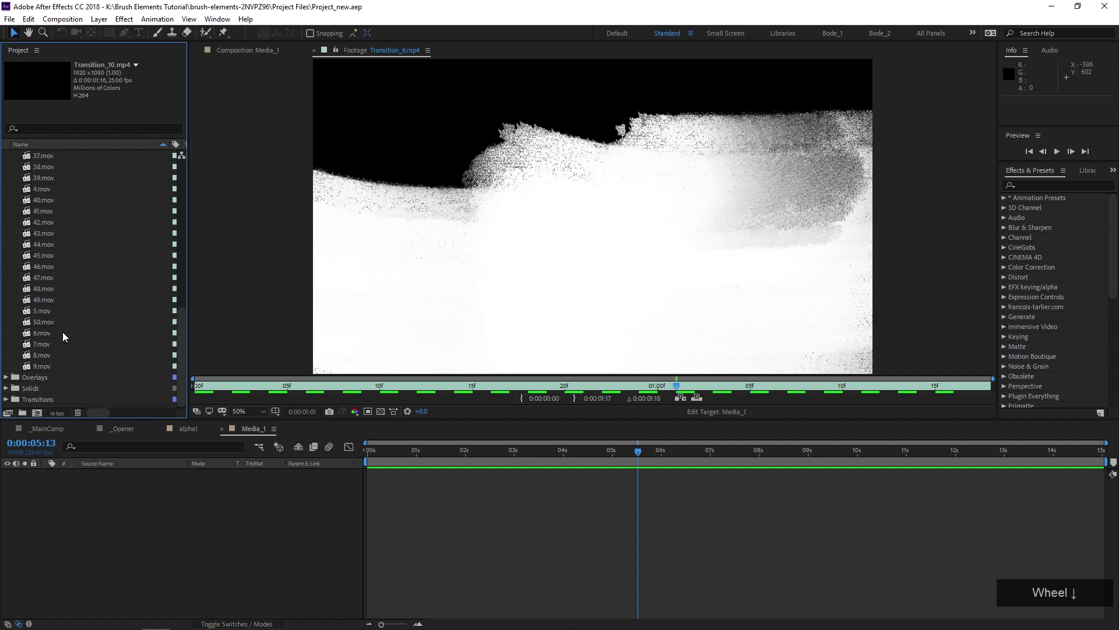
scroll(61, 303, up, 9)
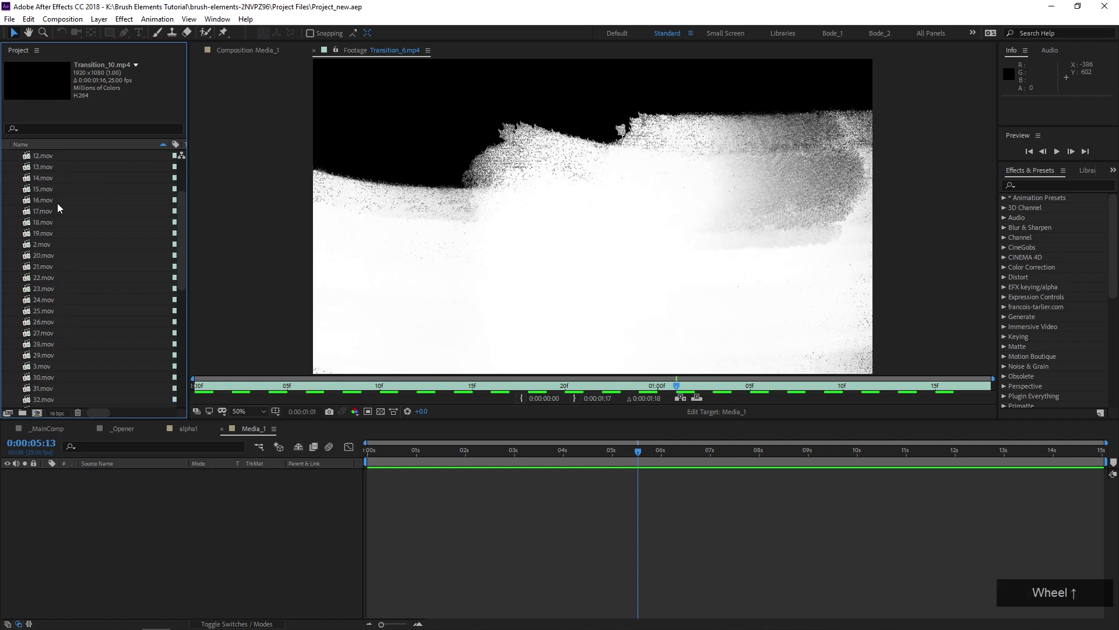
double_click(54, 189)
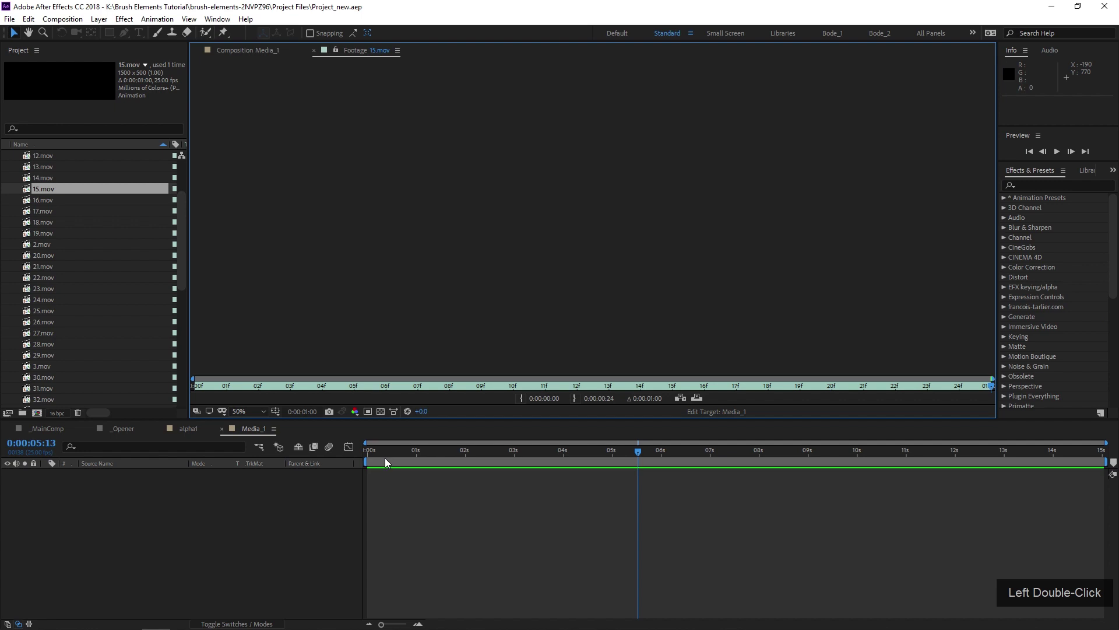
mouse_move(290, 385)
mouse_down()
mouse_move(742, 381)
mouse_move(429, 393)
mouse_move(665, 401)
mouse_move(242, 402)
mouse_up()
scroll(34, 234, up, 3)
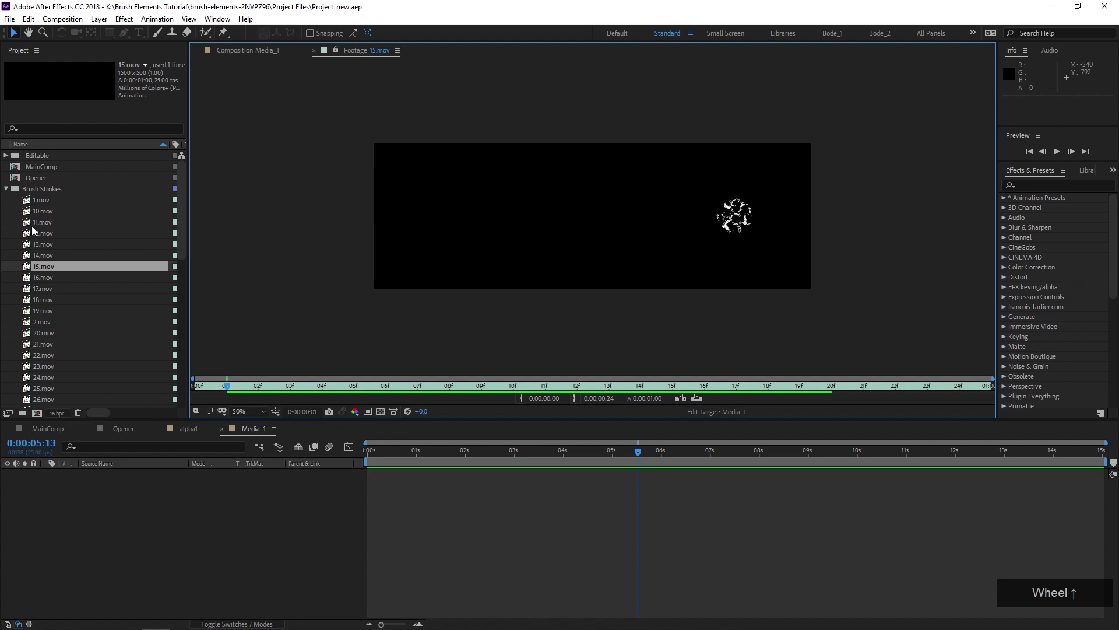
click(5, 189)
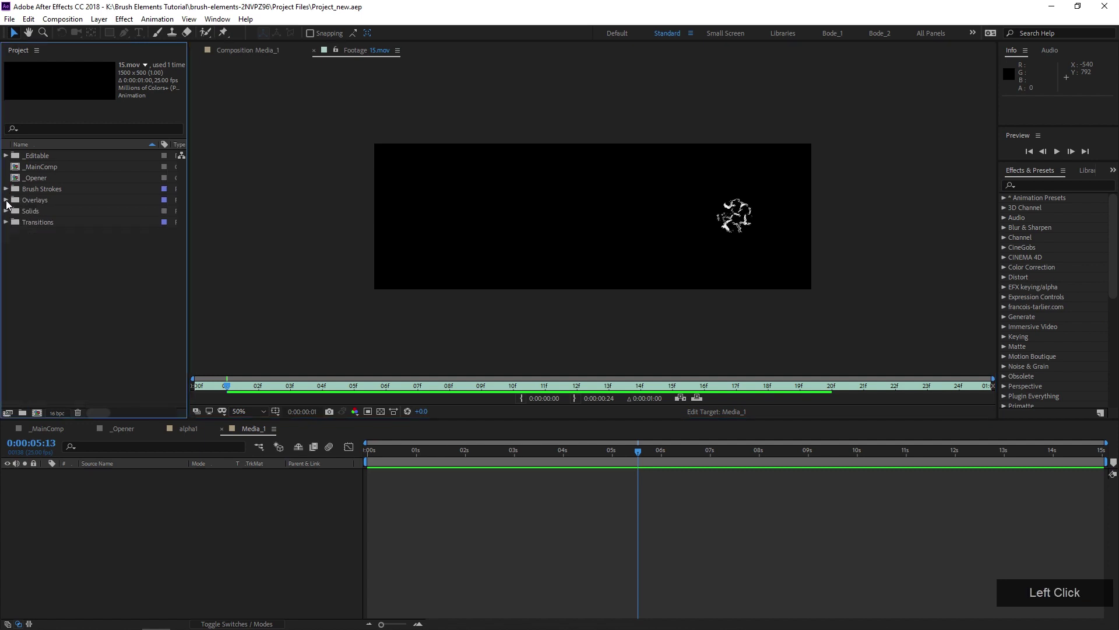
Step: Create a new 1920 x 1080 composition named Brush_1 at 23.976 fps with a duration of 0:00:14:01
click(38, 371)
click(37, 413)
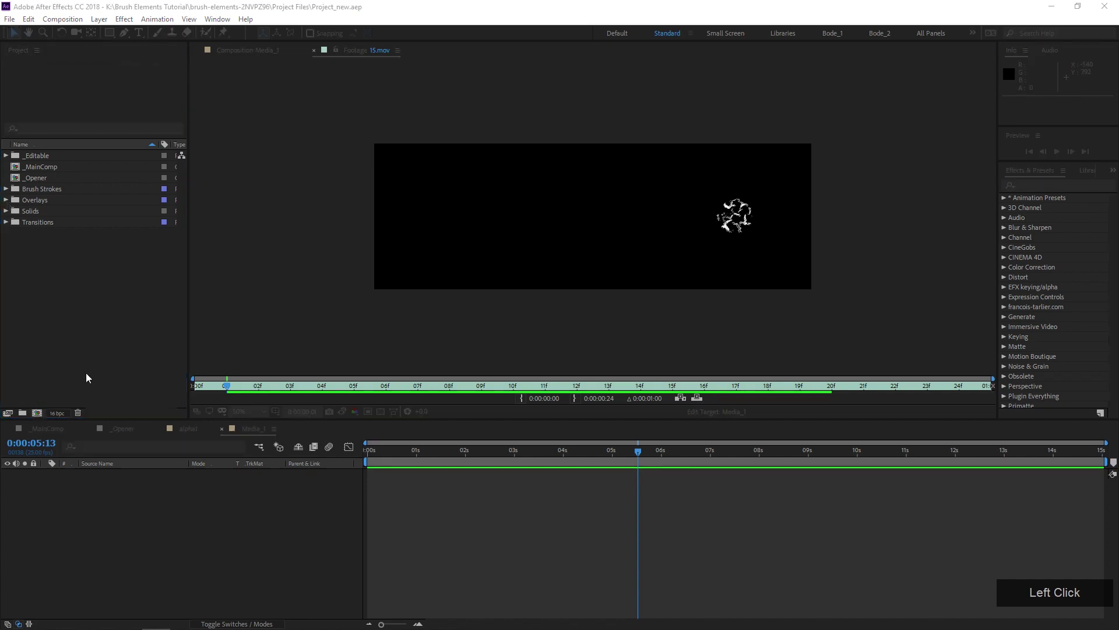
text(Brush_1)
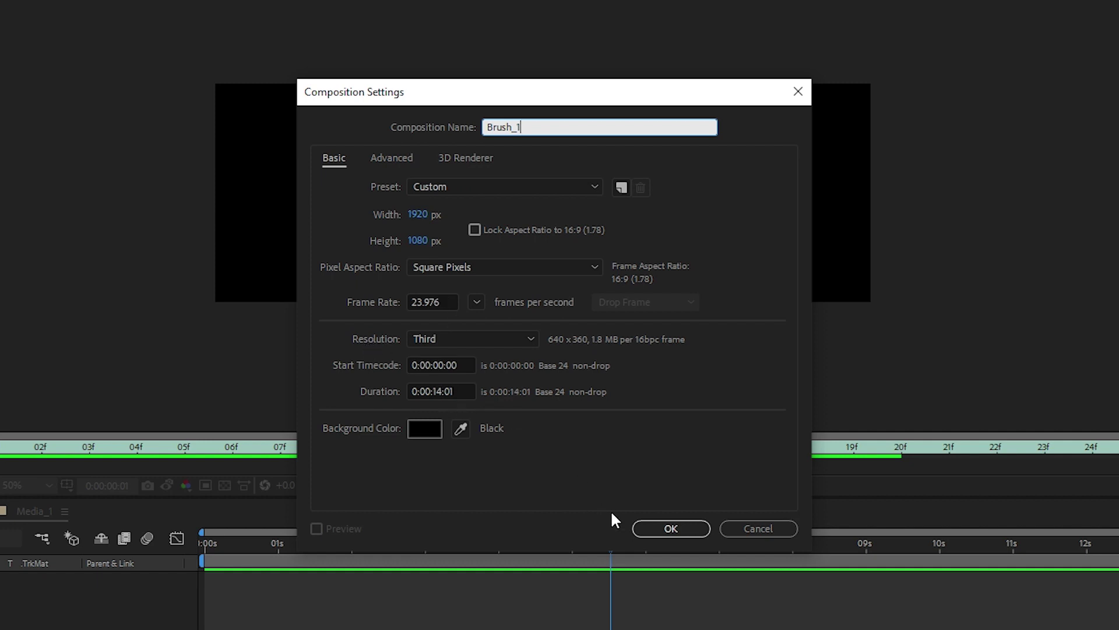
click(688, 530)
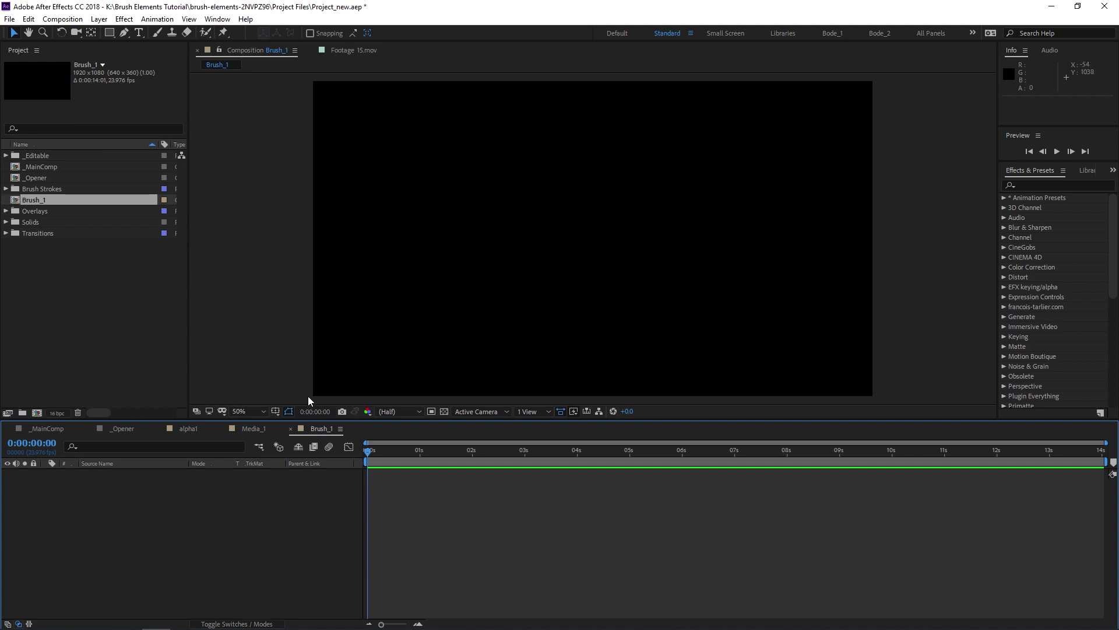
Step: Close the Media_1, alpha1 and _Opener timelines
click(221, 430)
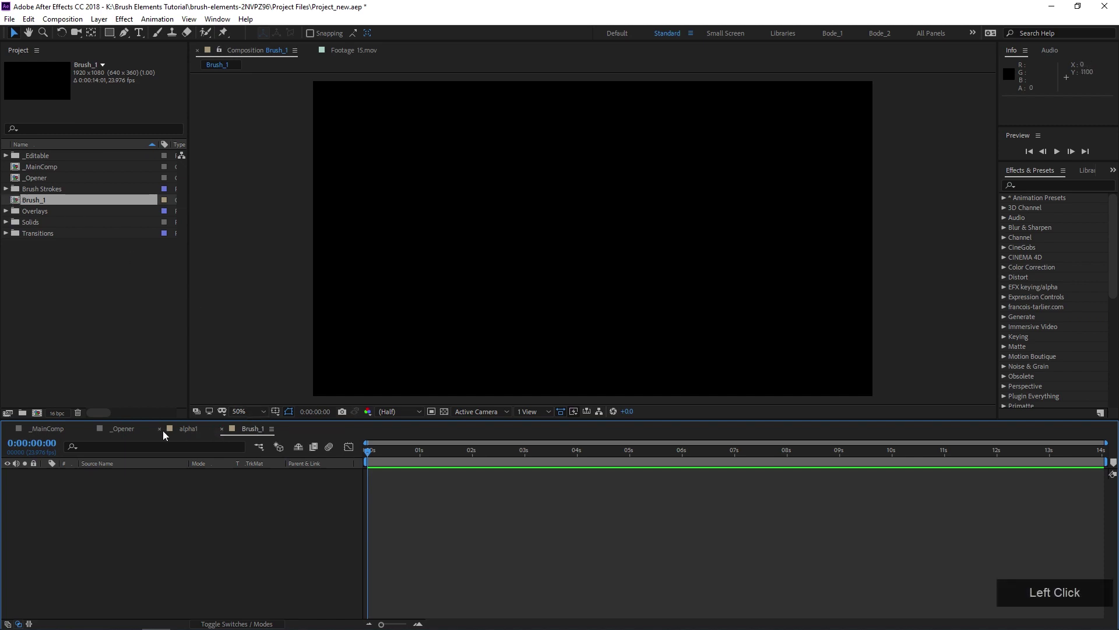
click(159, 428)
click(89, 428)
Step: Look through the brush stroke layers in _MainComp around 0:00:00:09 and return to the Brush_1 composition
click(47, 425)
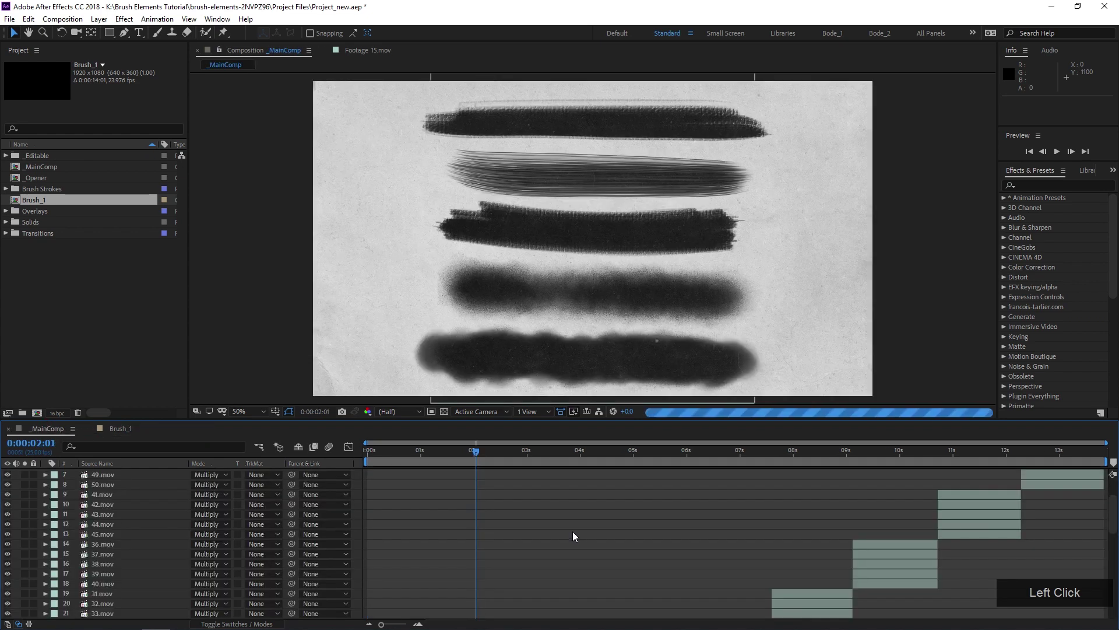
scroll(573, 530, down, 10)
mouse_move(376, 456)
mouse_down()
mouse_move(437, 458)
mouse_move(387, 457)
mouse_up()
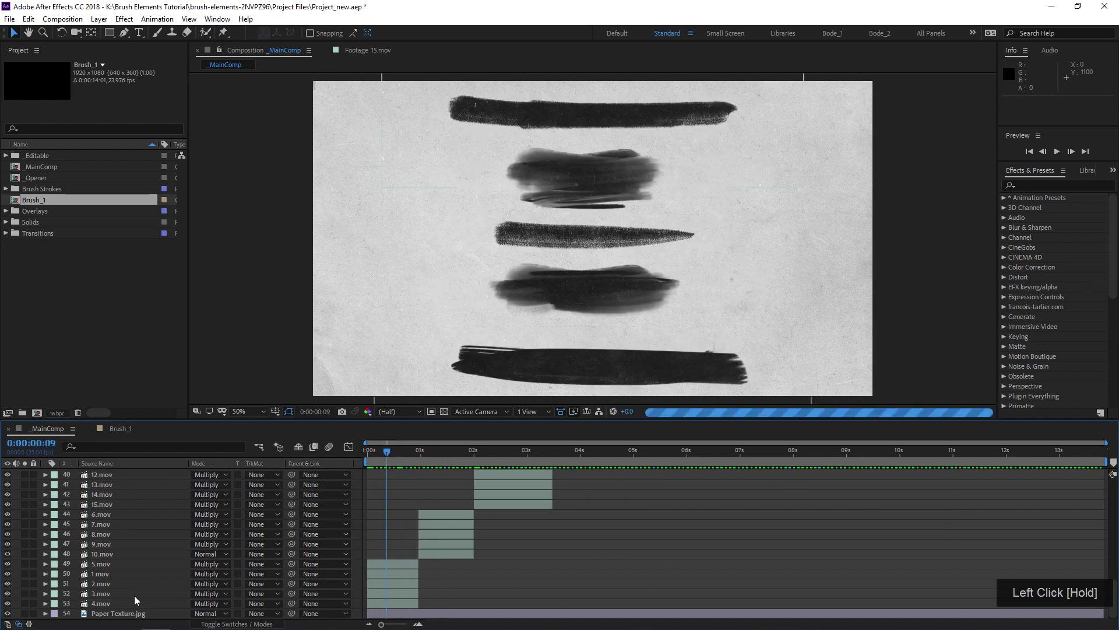
click(114, 425)
drag(383, 463, 426, 457)
click(427, 458)
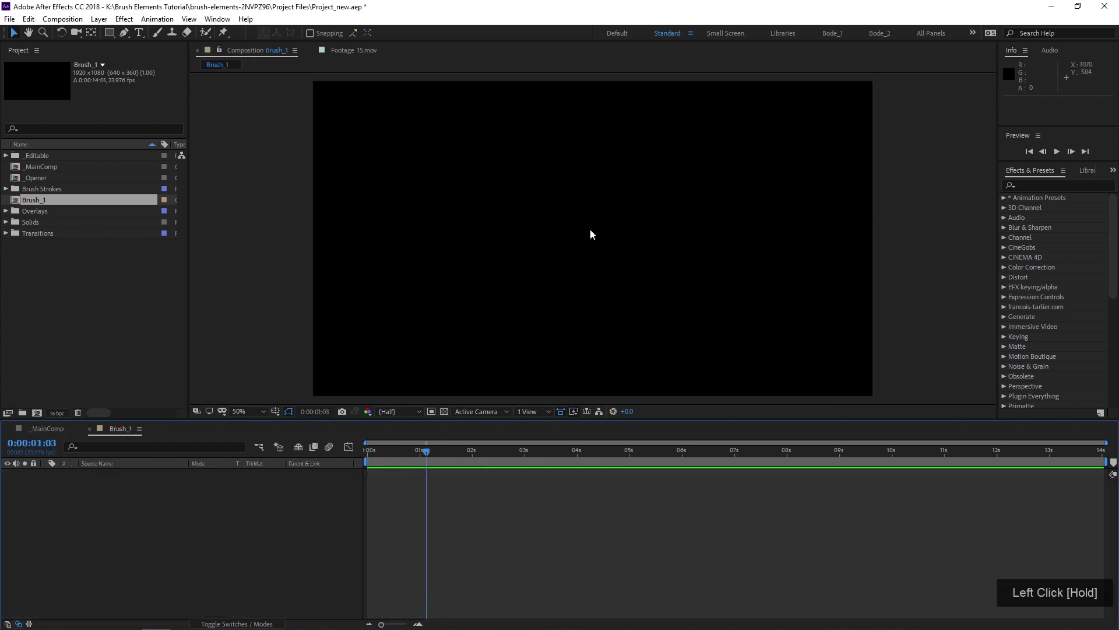
Step: Place the 1.mov brush stroke in the upper part of the Brush_1 composition and preview it at 0:00:00:14
drag(642, 328, 614, 327)
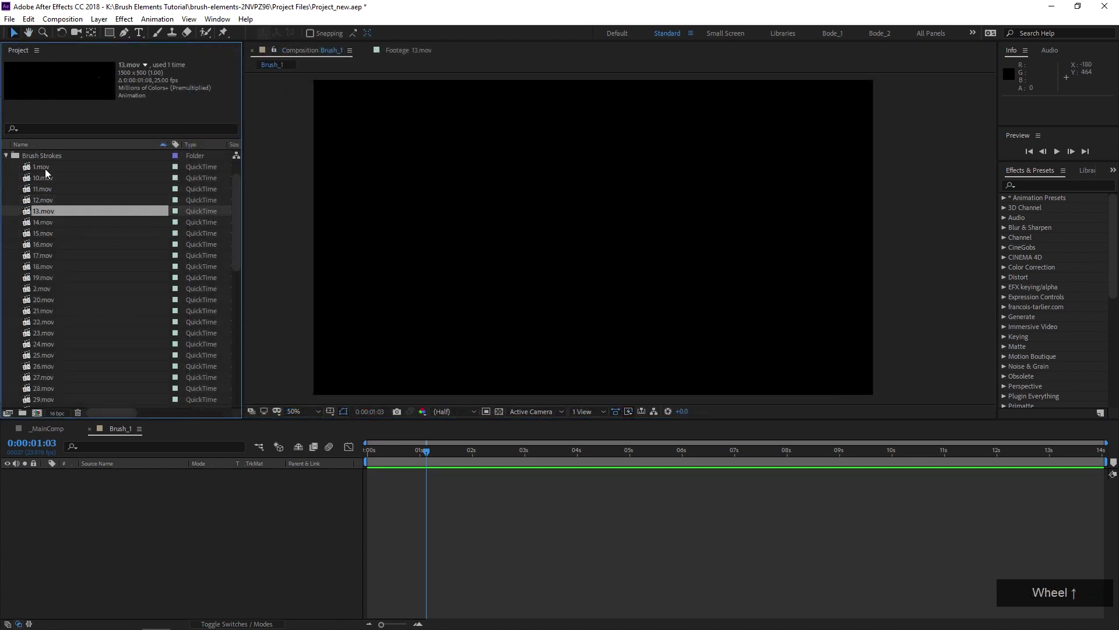
drag(44, 169, 595, 181)
mouse_move(426, 450)
mouse_down()
mouse_move(390, 452)
mouse_move(397, 470)
mouse_up()
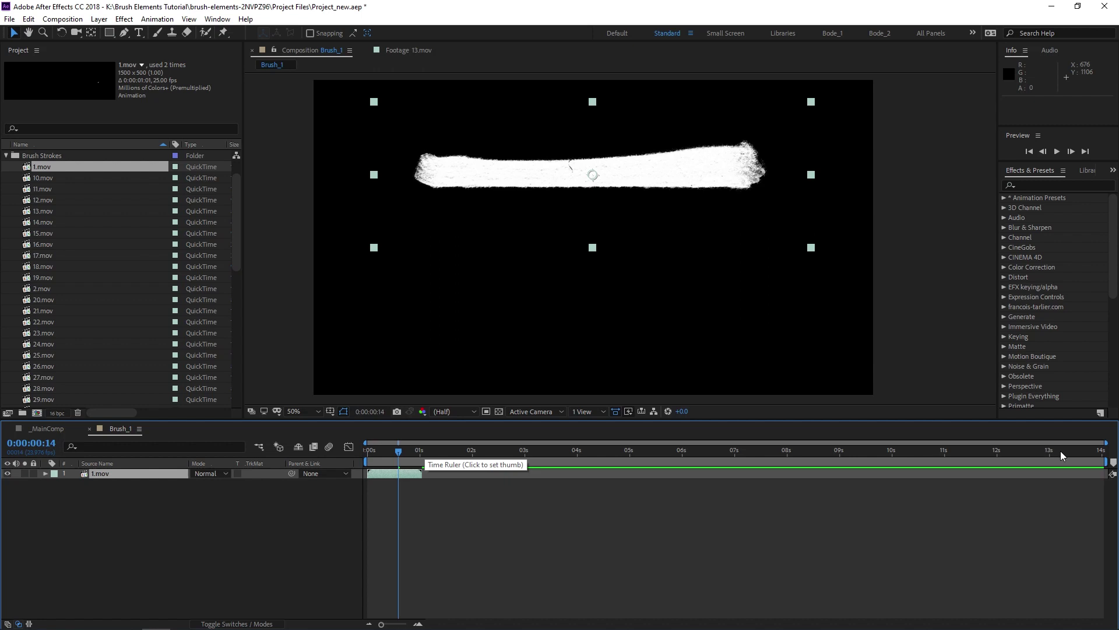
Step: Try enabling time remapping on the 1.mov layer and extending it to the end of the composition, and undo both changes
click(399, 475)
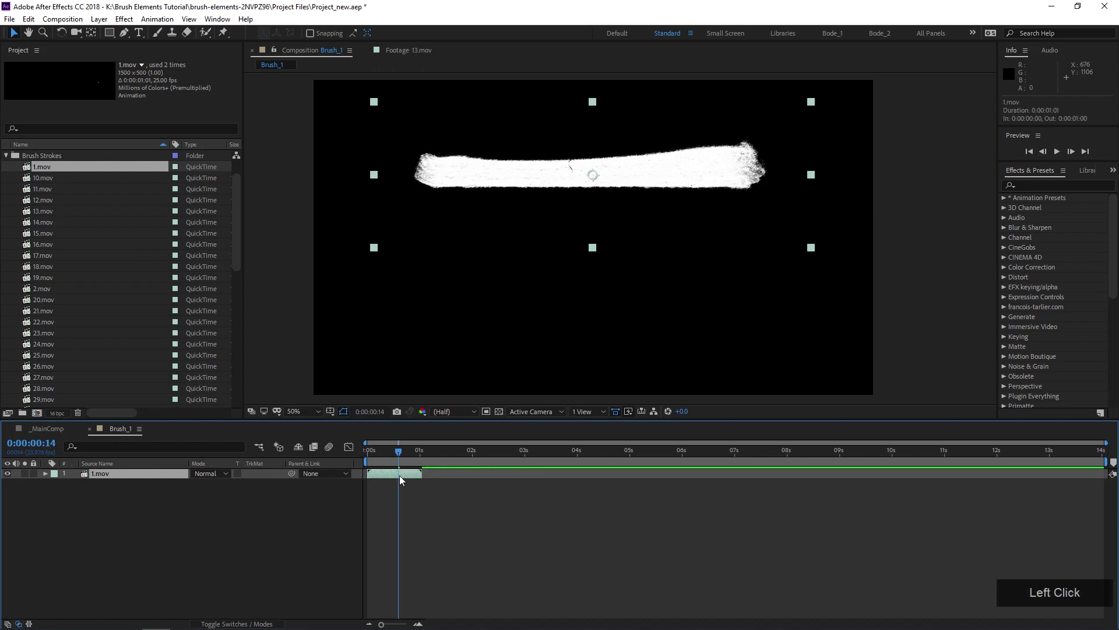
right_click(400, 475)
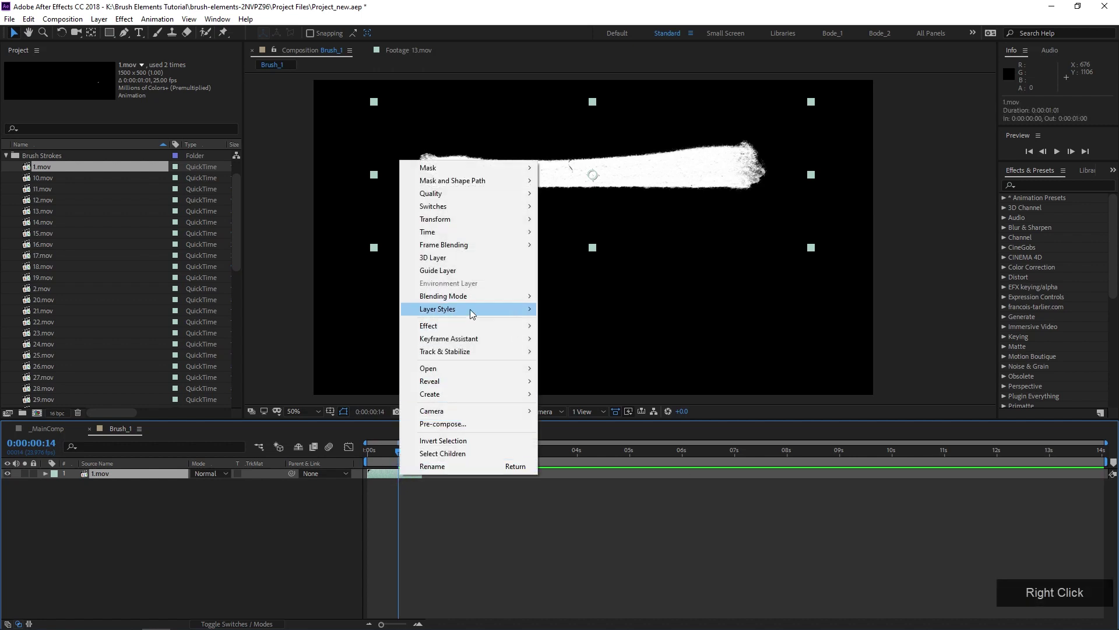
mouse_move(477, 232)
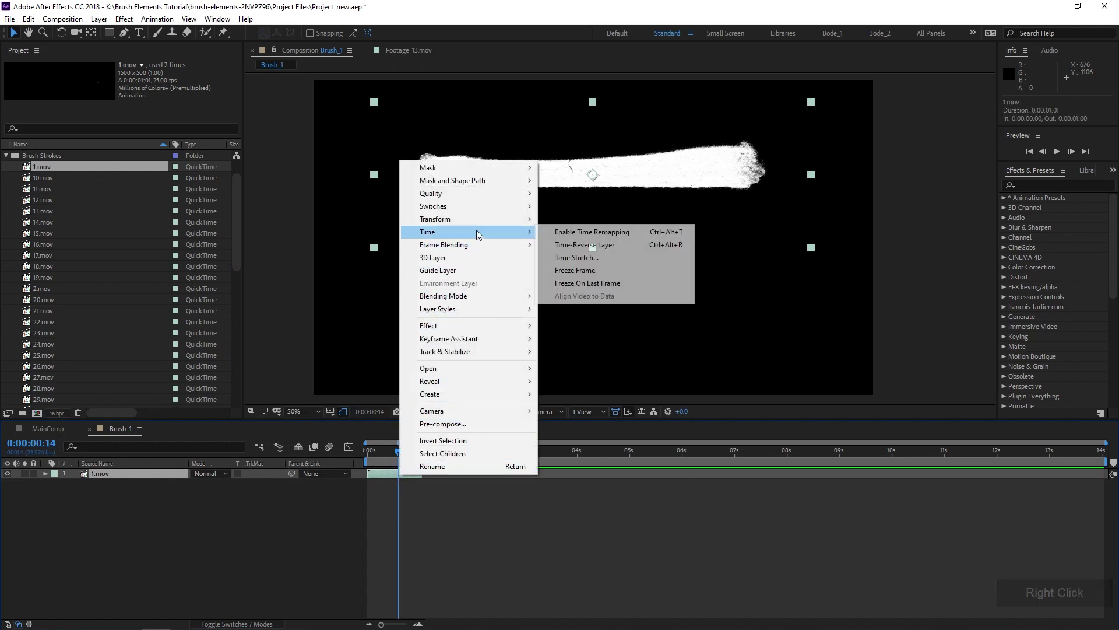
click(570, 232)
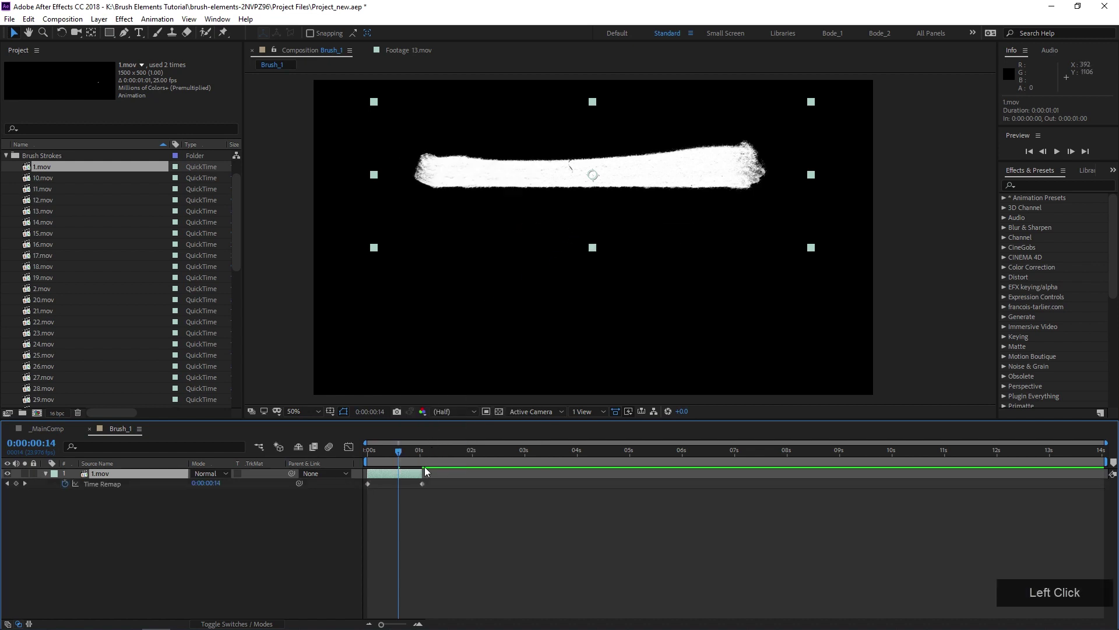
drag(423, 473, 1110, 501)
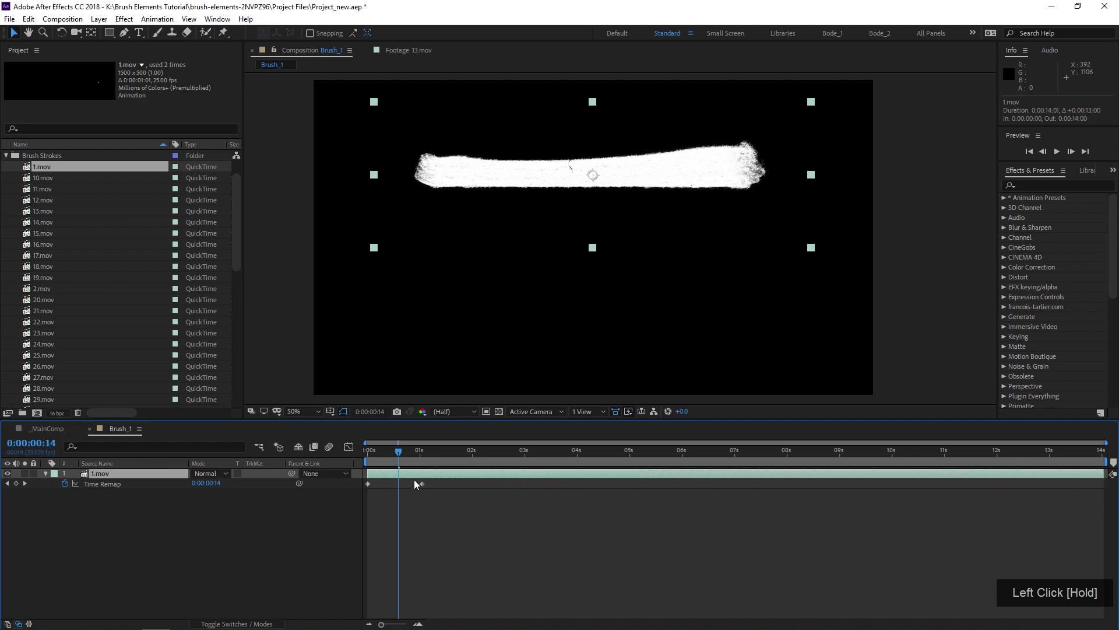
key(ctrl+z)
key(ctrl+z)
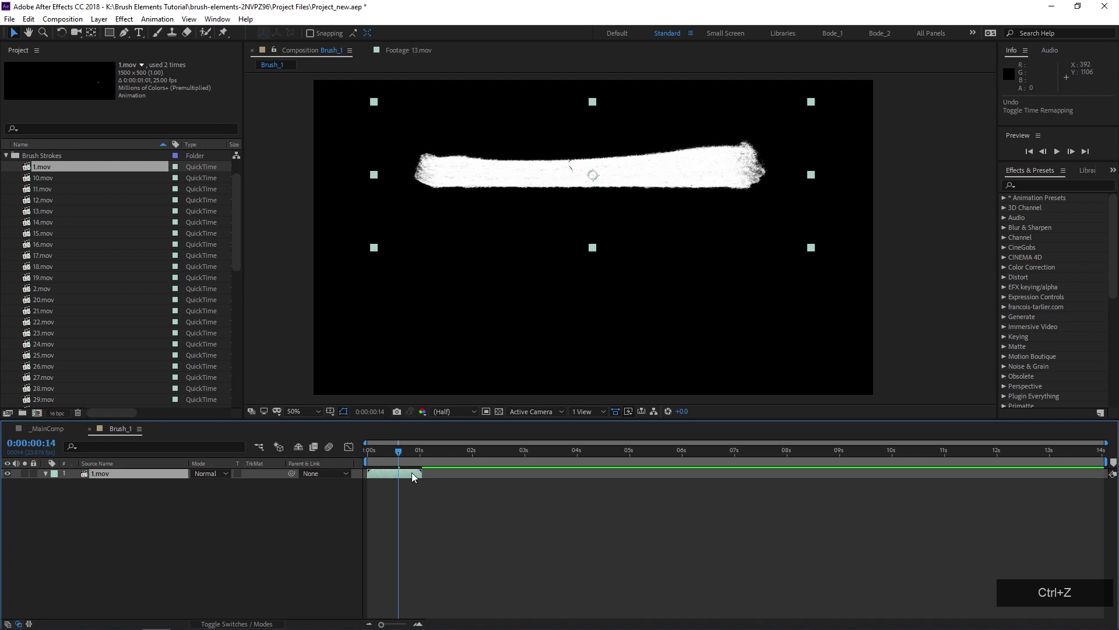
Step: Freeze the 1.mov layer on its last frame
right_click(412, 473)
click(500, 230)
click(629, 282)
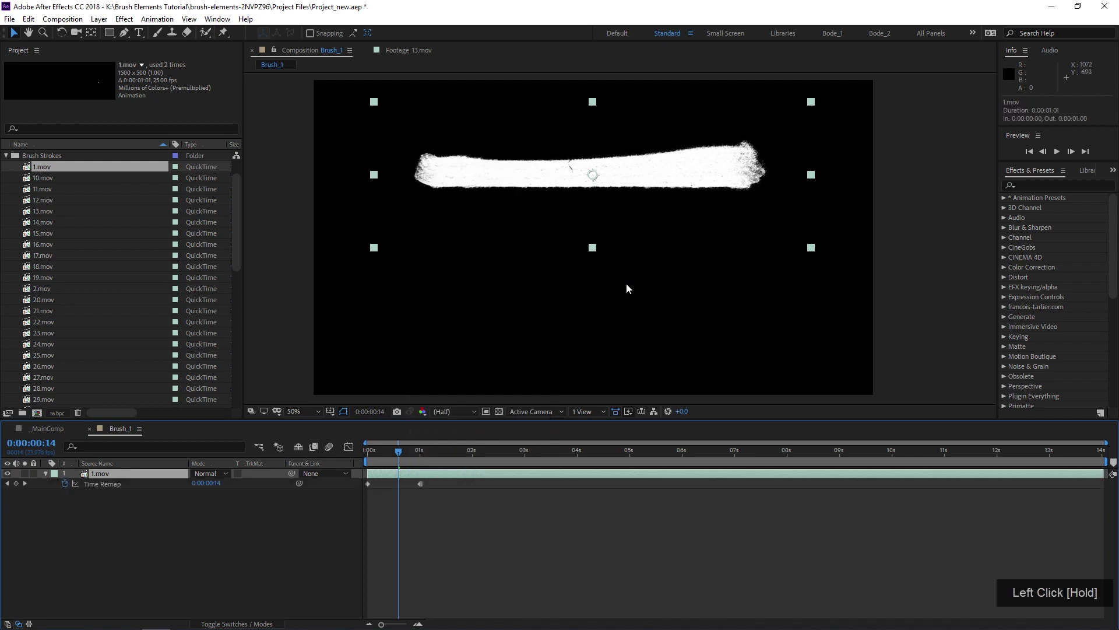
Step: Move the 1.mov stroke up to about 962, 218 and place a duplicate of it at about 962, 296
mouse_move(537, 196)
mouse_down()
mouse_move(537, 166)
mouse_move(500, 238)
mouse_move(505, 218)
mouse_up()
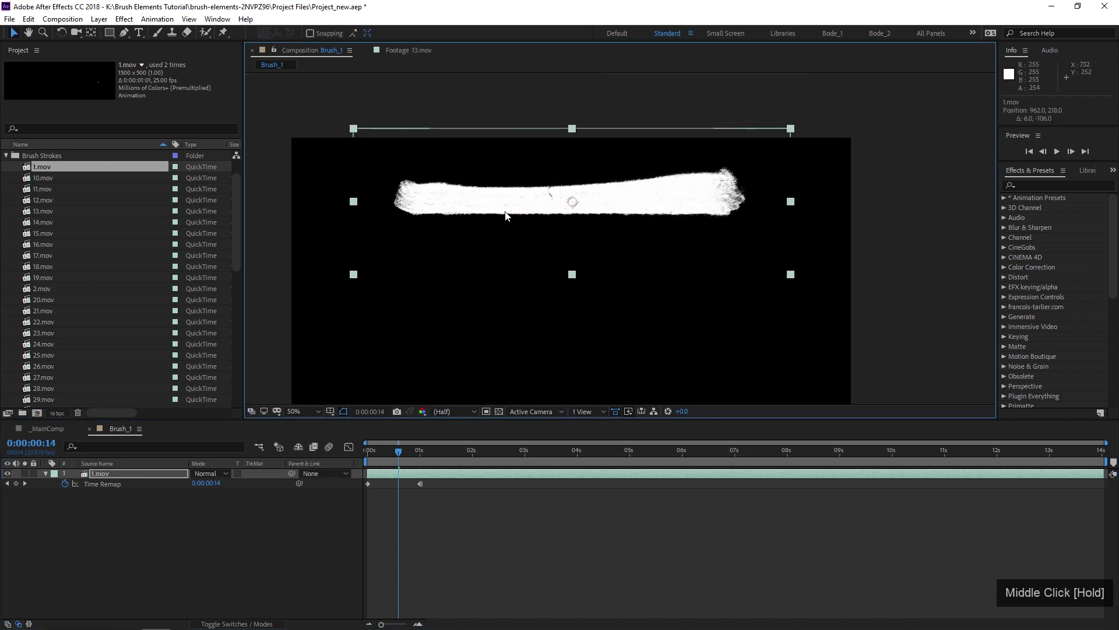
key(ctrl+d)
drag(505, 205, 506, 229)
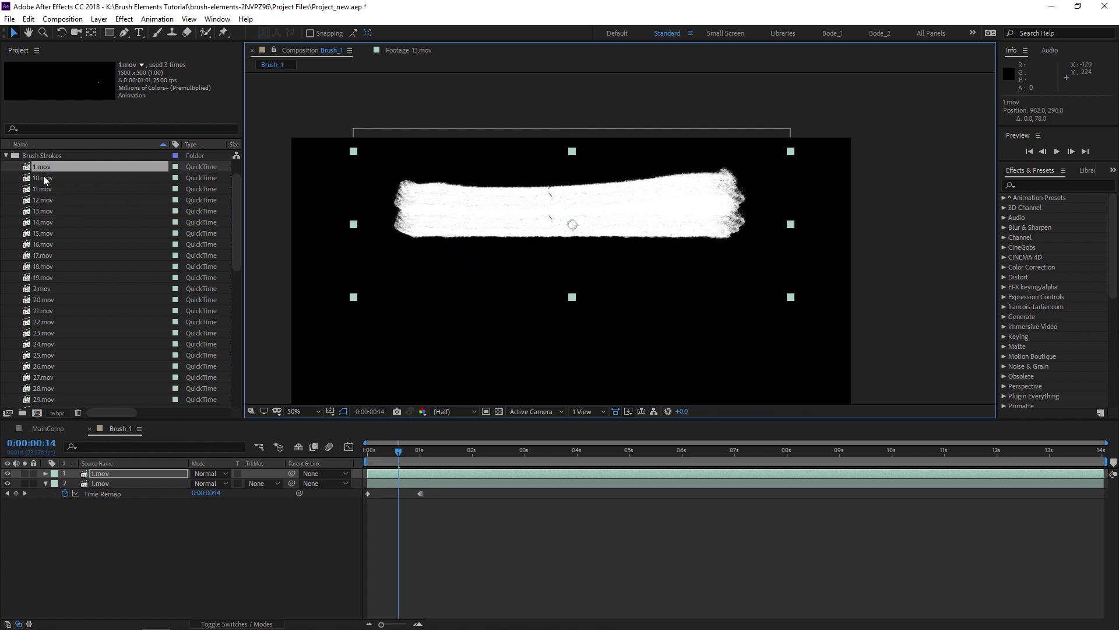
Step: Replace the duplicated stroke's source with 10.mov and rotate it by about -181.6°
mouse_move(46, 174)
mouse_down()
mouse_move(99, 243)
mouse_move(136, 489)
mouse_move(137, 471)
mouse_up()
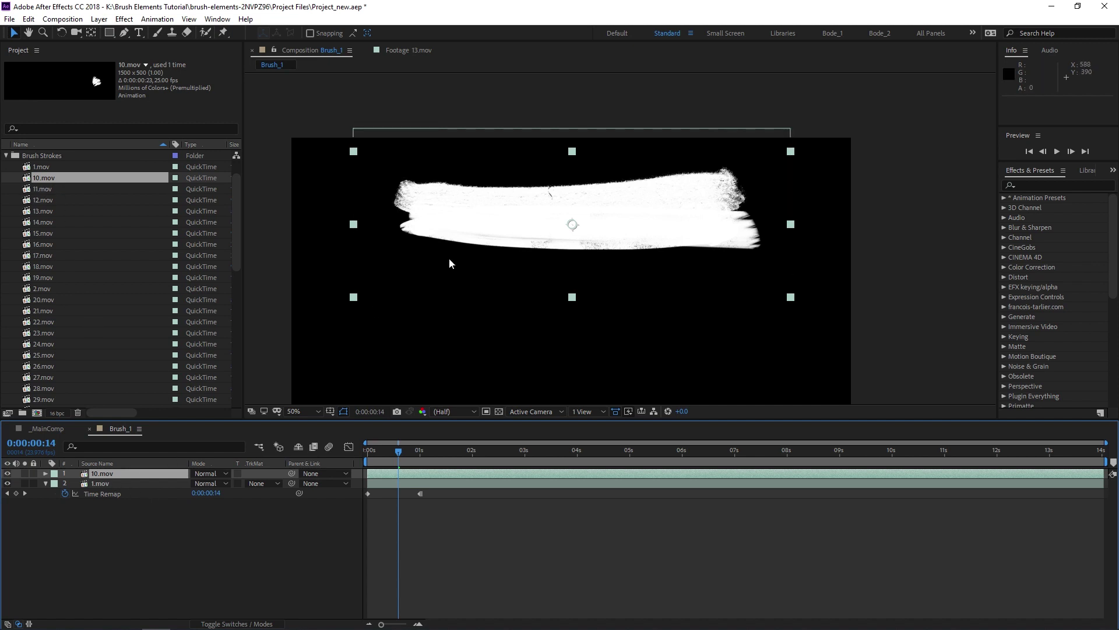
drag(112, 184, 145, 476)
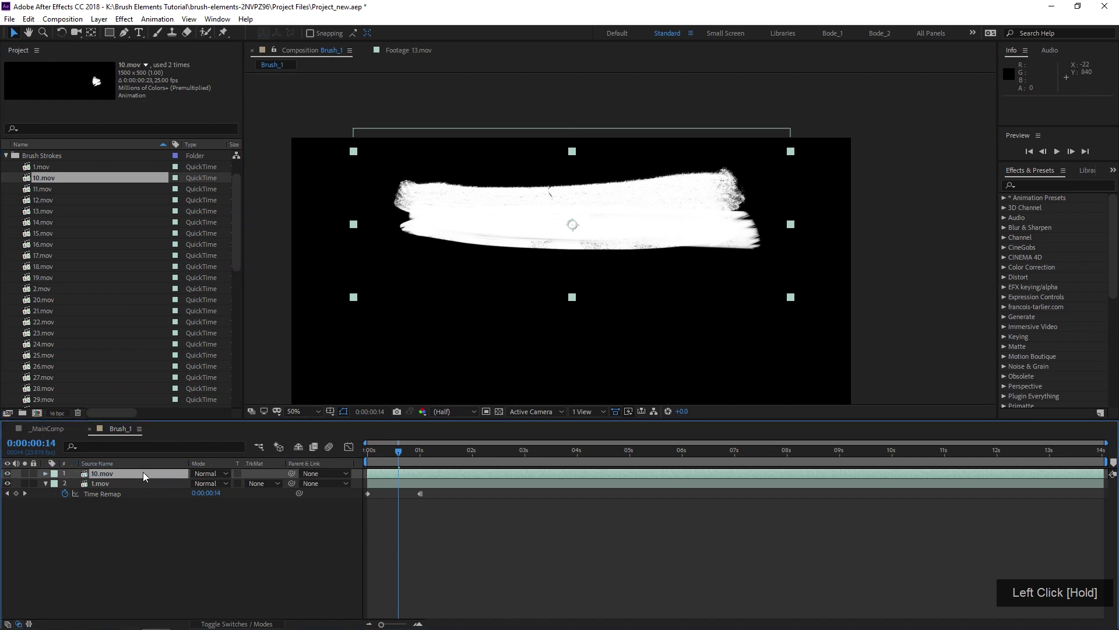
drag(461, 229, 707, 219)
key(w)
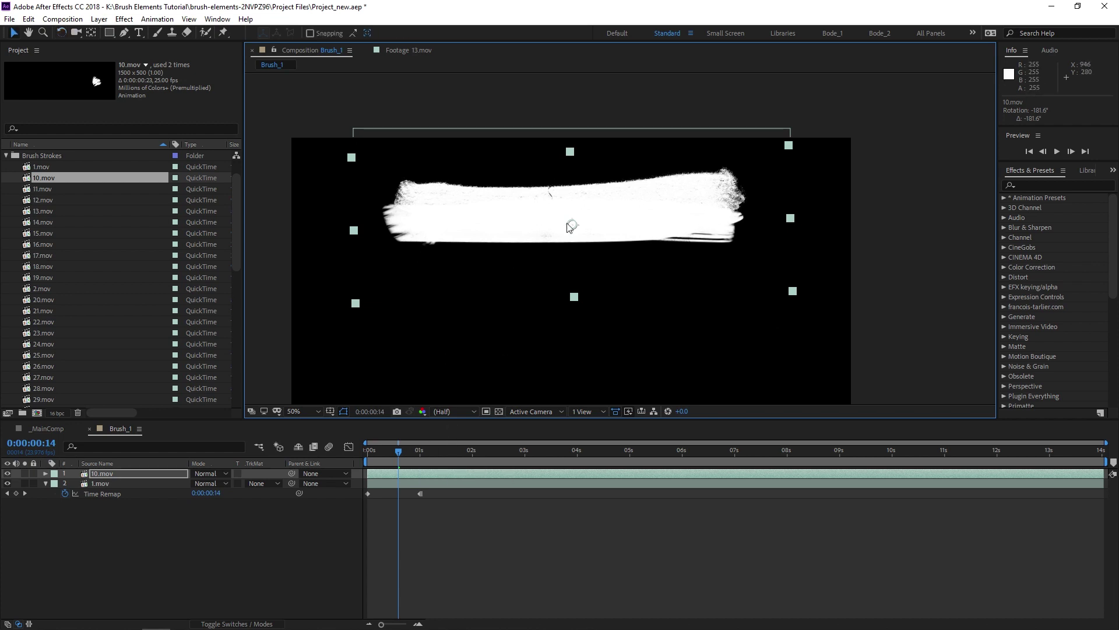
Step: Remove the inherited time remapping from the 10.mov layer and freeze it on its own last frame
key(u)
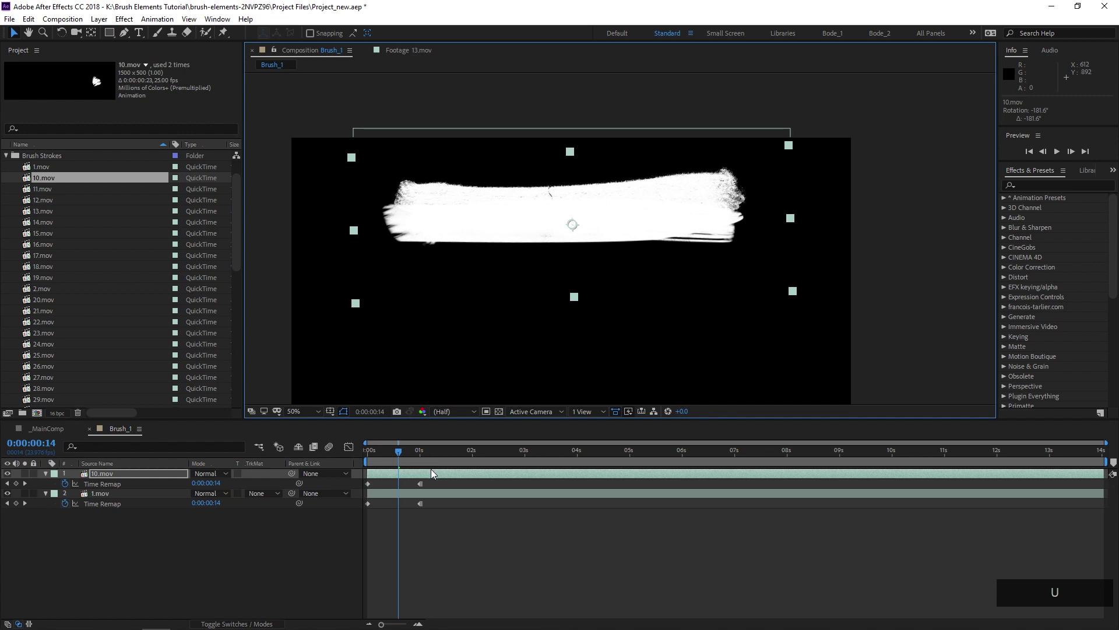
key(ctrl+alt+t)
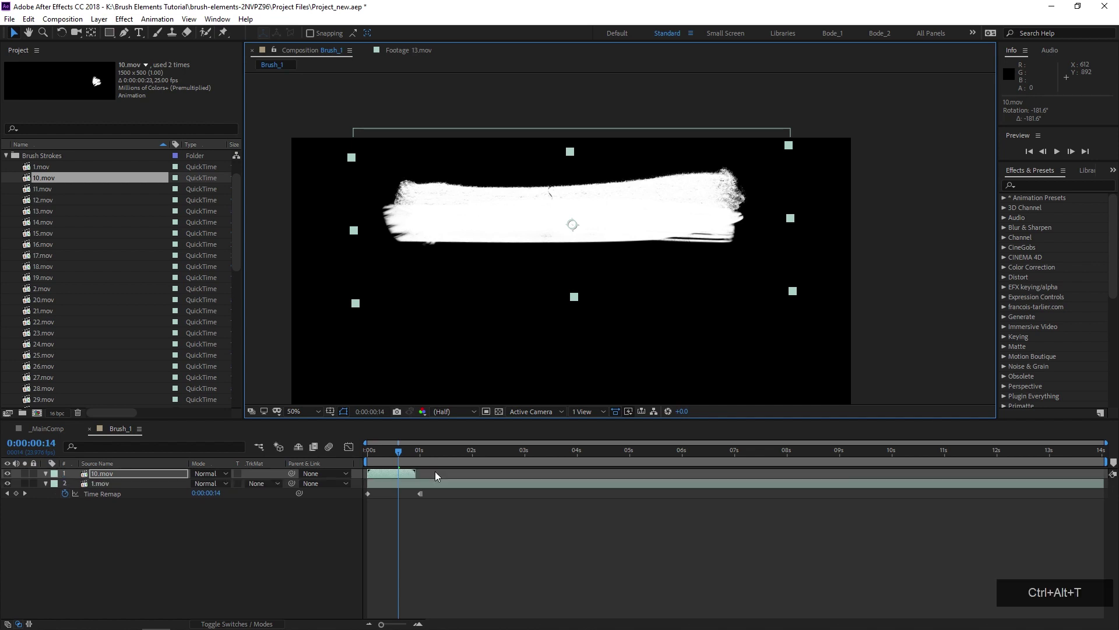
right_click(405, 474)
mouse_move(528, 229)
click(606, 280)
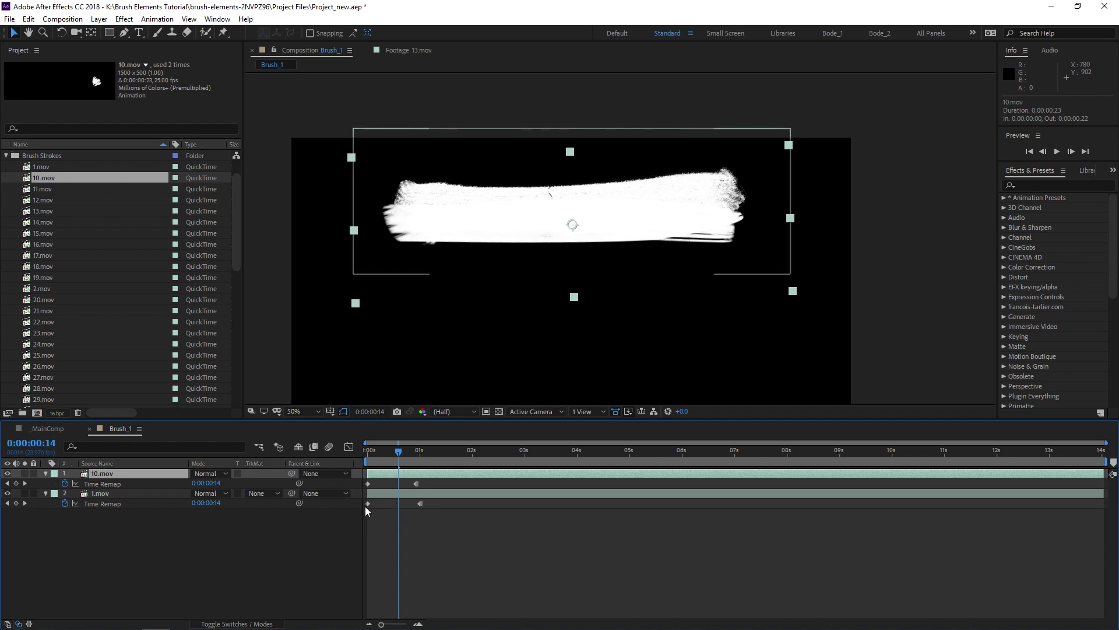
Step: Turn off time remapping on both the 10.mov and 1.mov layers
click(397, 495)
shift+click(404, 475)
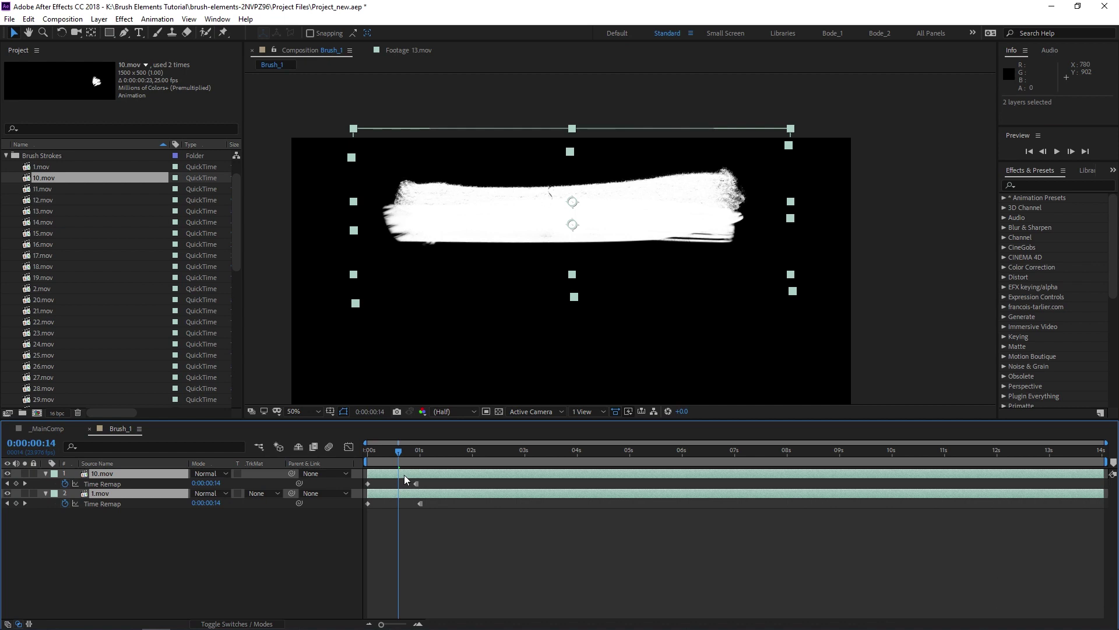
key(ctrl+alt+t)
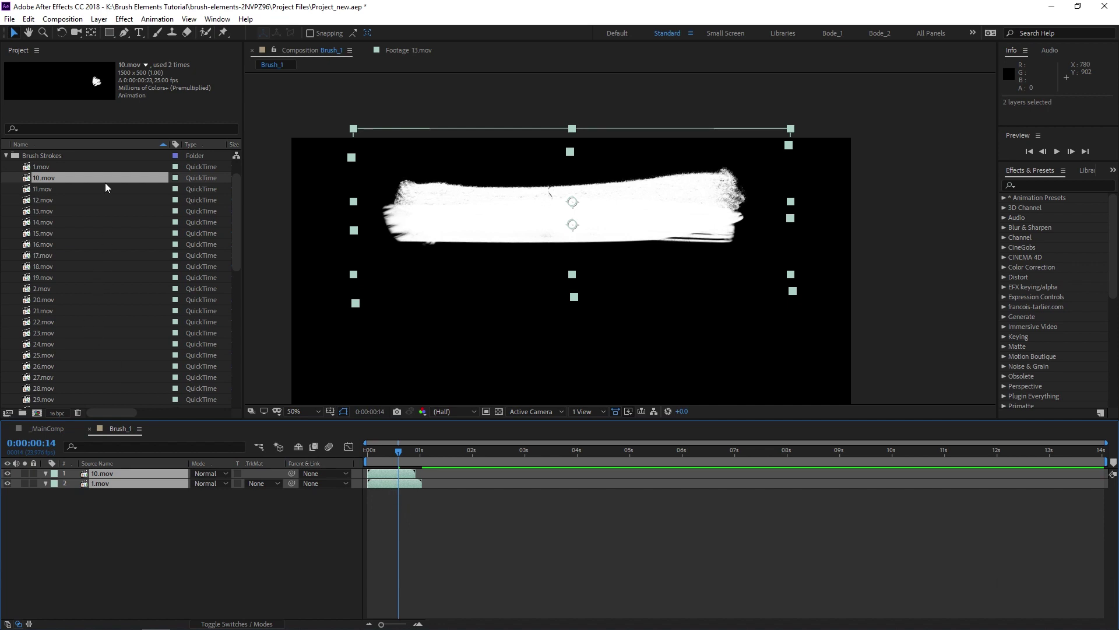
Step: Duplicate the 10.mov stroke and move the copy down to about 962, 398
click(412, 473)
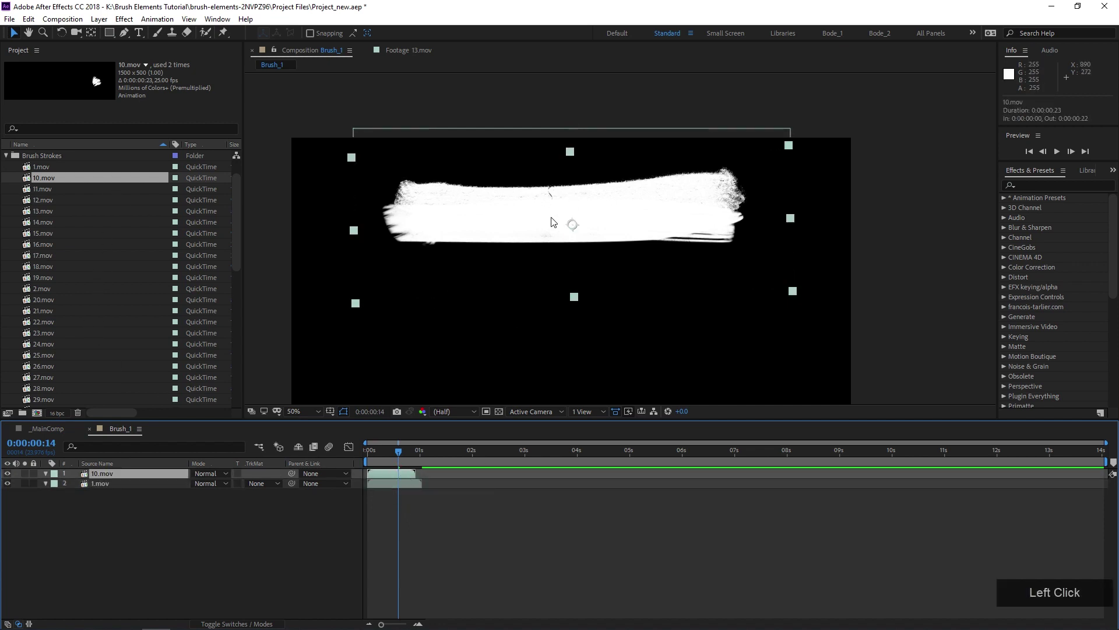
key(ctrl+d)
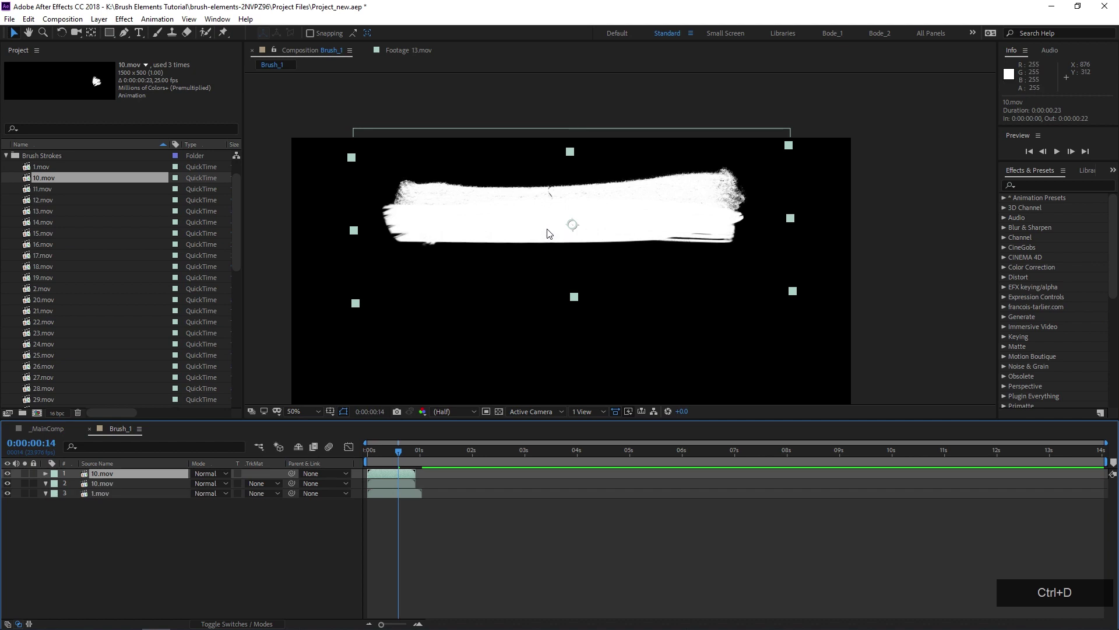
mouse_move(548, 232)
mouse_down()
mouse_move(548, 260)
mouse_move(162, 255)
mouse_up()
Step: Replace the lower 10.mov copy with 11.mov and rotate it by about -178.4°
click(43, 189)
drag(44, 189, 115, 477)
key(w)
drag(495, 253, 690, 256)
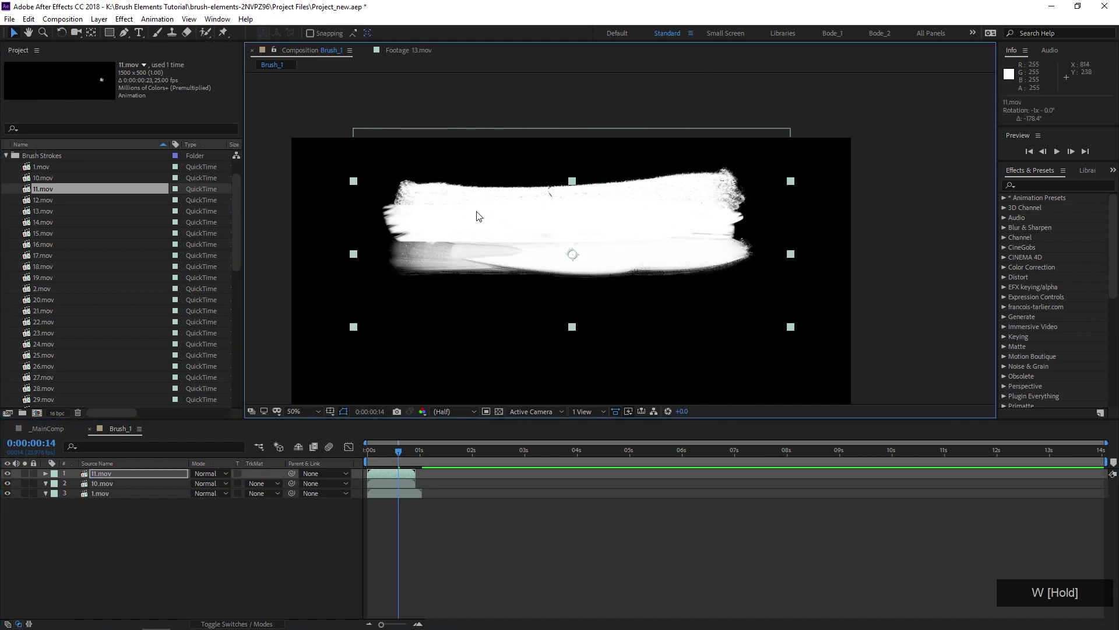
Step: Duplicate the 11.mov stroke, replace the copy with 12.mov and shift it to about 904, 398
click(406, 459)
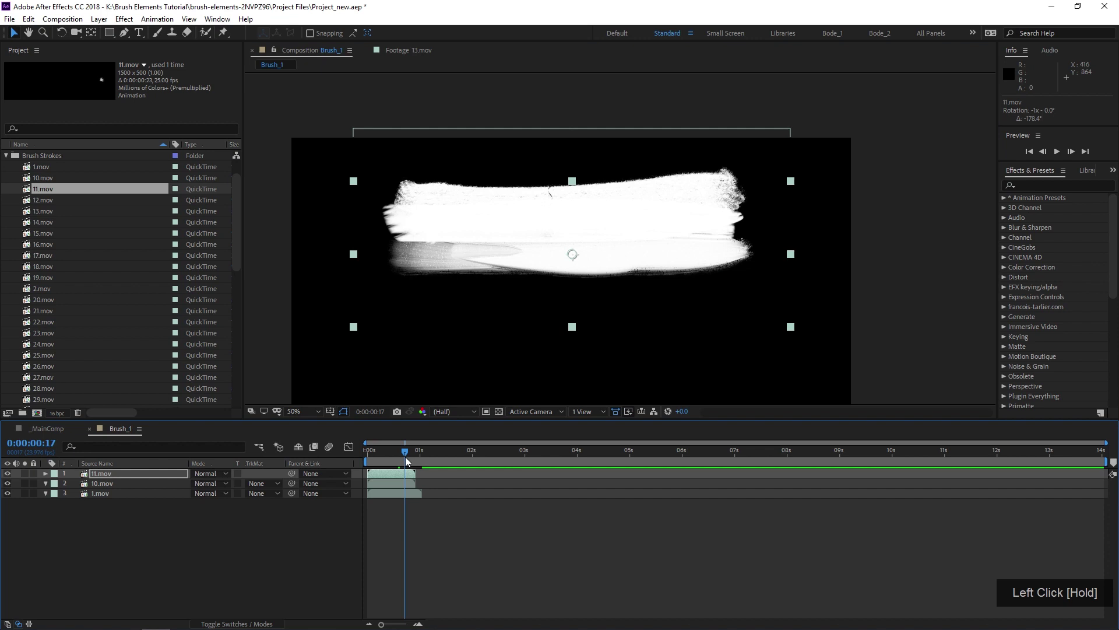
click(378, 474)
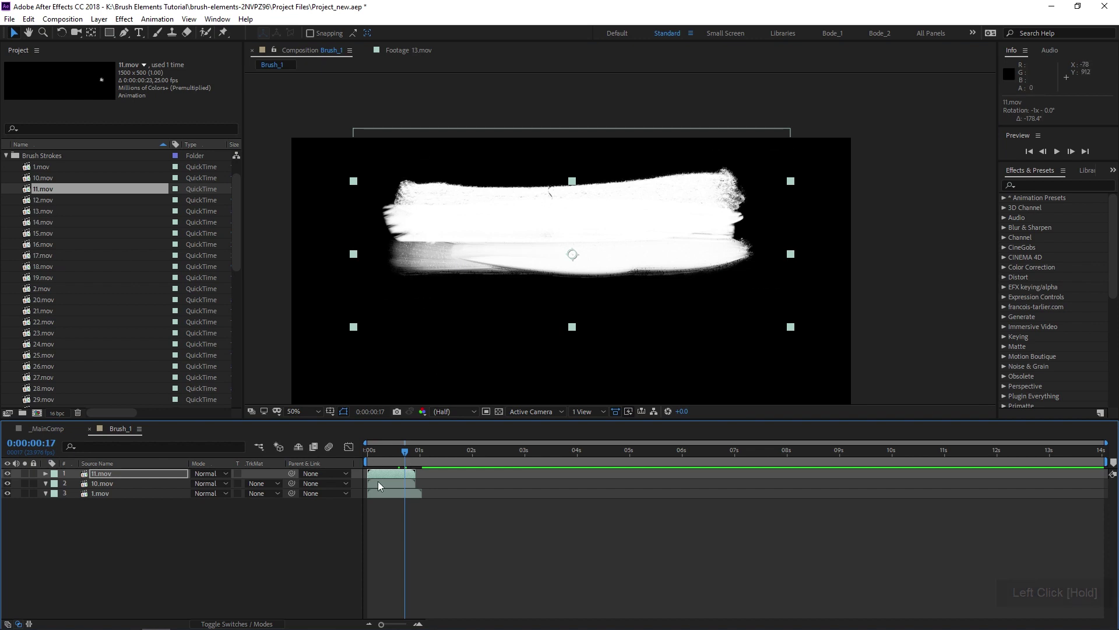
key(ctrl+d)
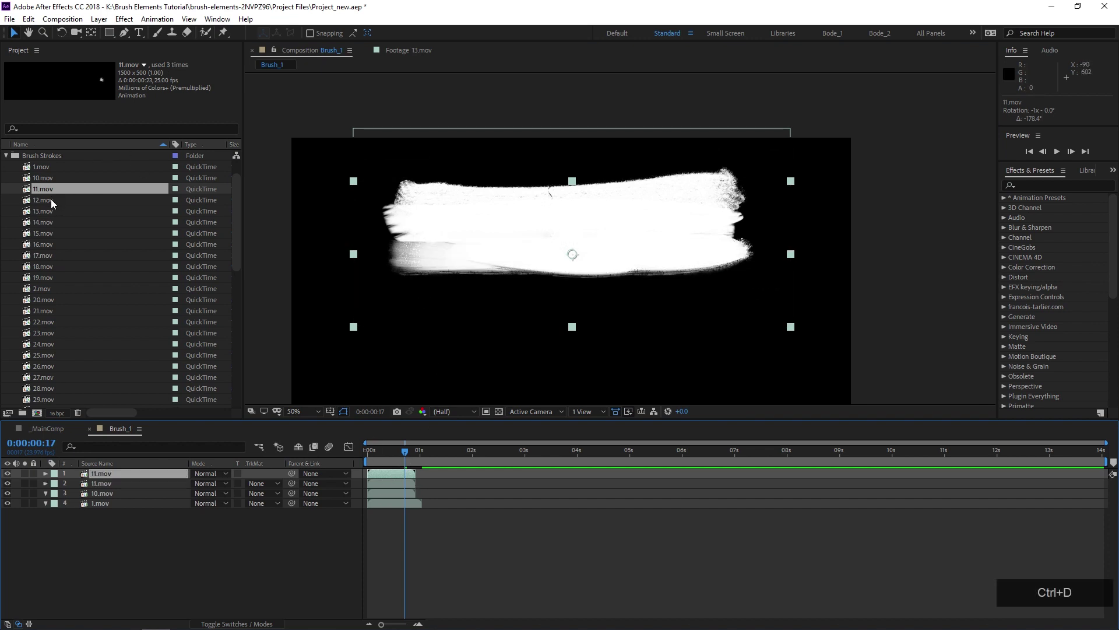
click(51, 200)
drag(50, 200, 131, 474)
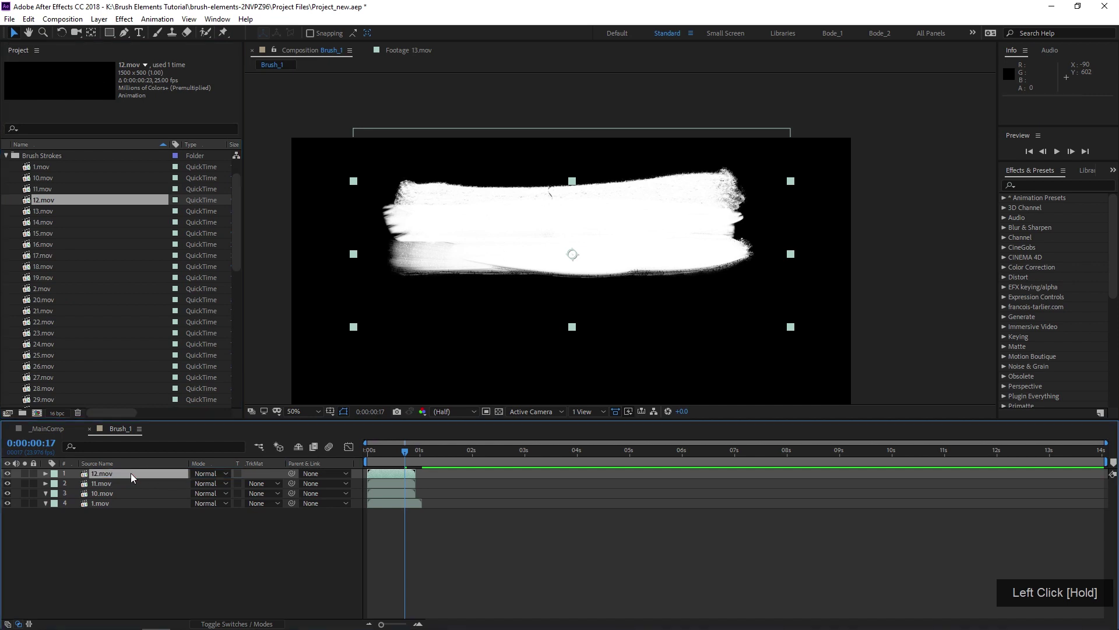
mouse_move(565, 274)
mouse_down()
mouse_move(552, 270)
mouse_move(552, 307)
mouse_move(548, 271)
mouse_up()
Step: Duplicate the 12.mov stroke to about 938, 480, and replace the copy with 13.mov, rotated to fit under the strokes
key(ctrl+d)
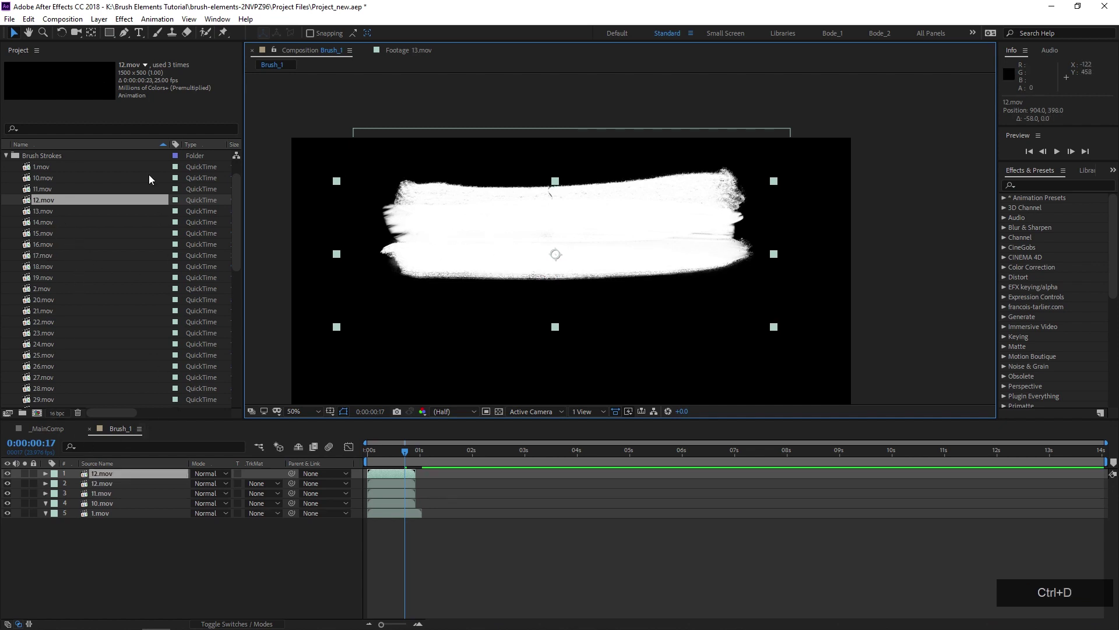
drag(517, 247, 527, 272)
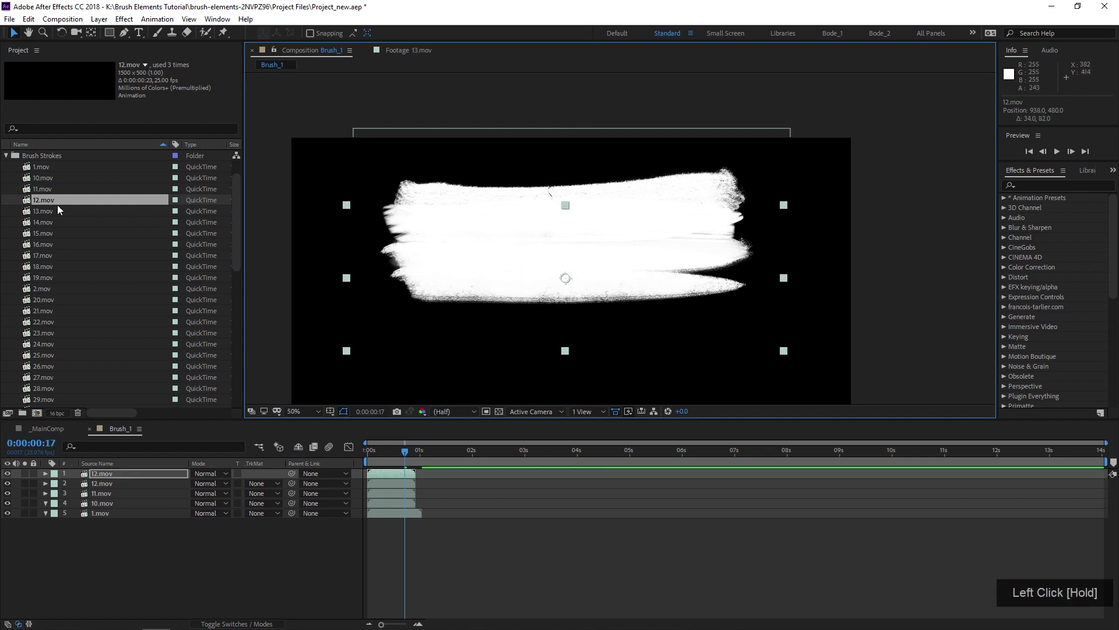
click(59, 210)
drag(59, 210, 131, 473)
key(w)
drag(497, 263, 708, 281)
Step: Duplicate the 13.mov stroke, replace the copy with 14.mov and move it down to about 972, 614
click(138, 474)
key(ctrl+d)
click(86, 220)
drag(86, 219, 127, 473)
key(w)
drag(483, 279, 563, 323)
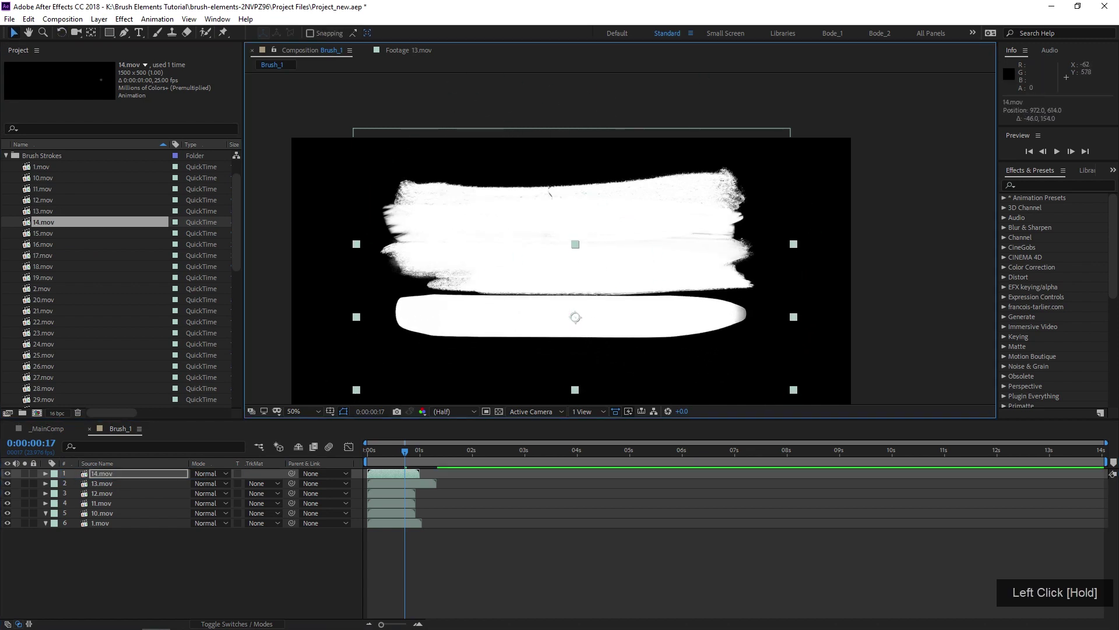
Step: Replace the 14.mov stroke with 15.mov and move it up to about 980, 550
click(60, 231)
drag(60, 232, 150, 478)
drag(504, 318, 510, 302)
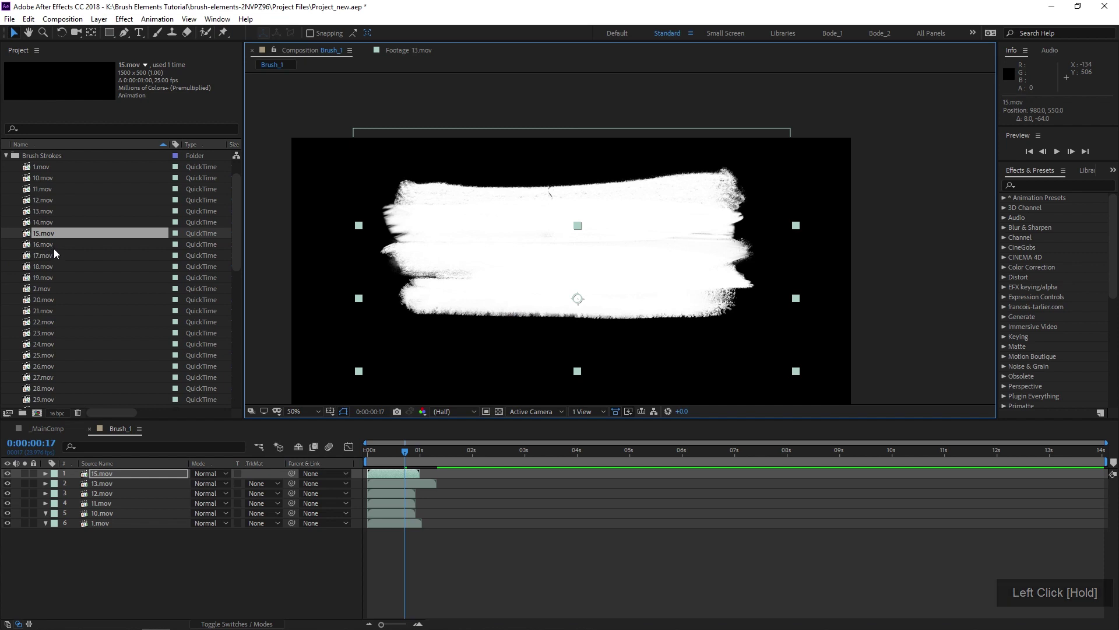
Step: Duplicate the 15.mov stroke, replace the copy with 16.mov and move it down below the existing strokes
click(165, 471)
key(ctrl+d)
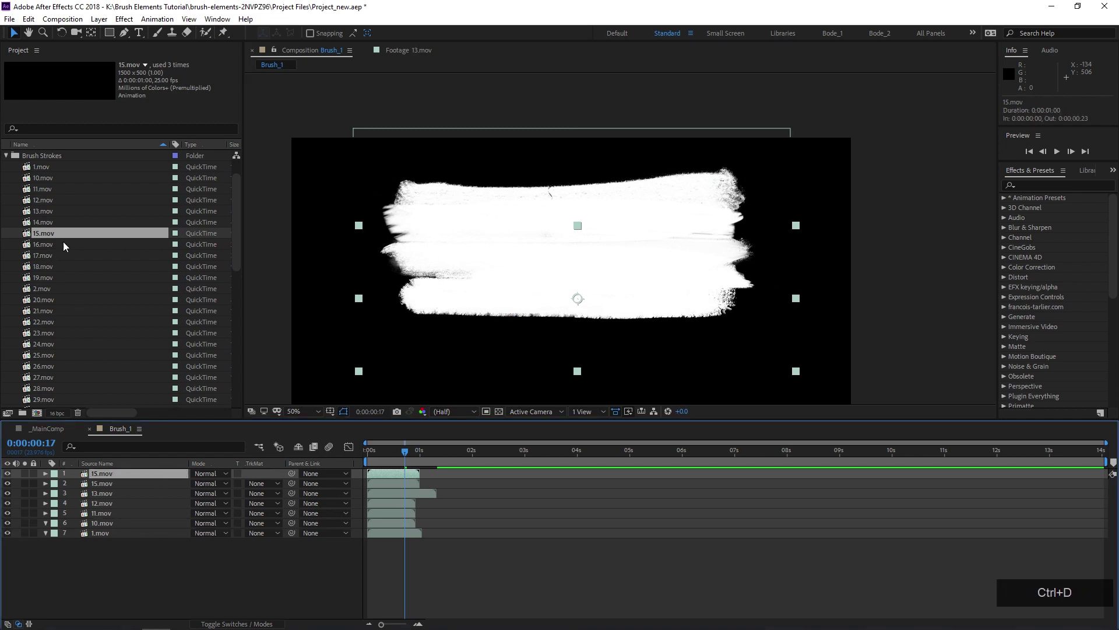
click(53, 243)
drag(53, 243, 151, 473)
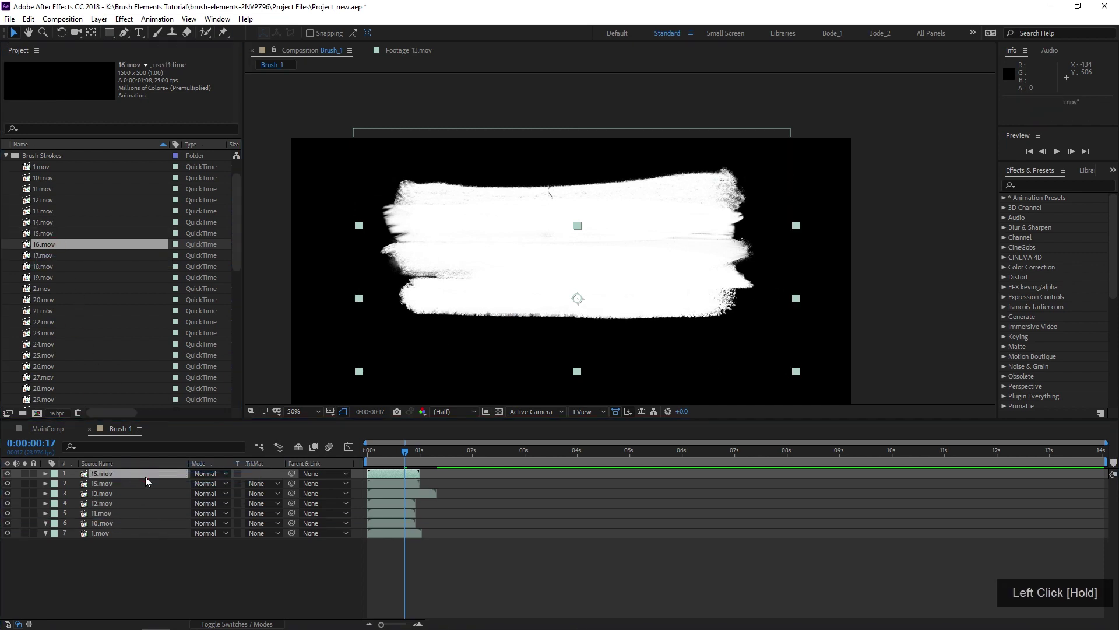
mouse_move(431, 314)
mouse_down()
mouse_move(477, 338)
mouse_move(477, 325)
mouse_up()
key(w)
drag(451, 323, 684, 330)
Step: Add two more duplicated strokes below, replacing the first copy with 17.mov and the second with 18.mov, and shift each into place
key(ctrl+d)
drag(65, 256, 146, 473)
drag(642, 330, 642, 352)
key(ctrl+d)
drag(64, 266, 146, 474)
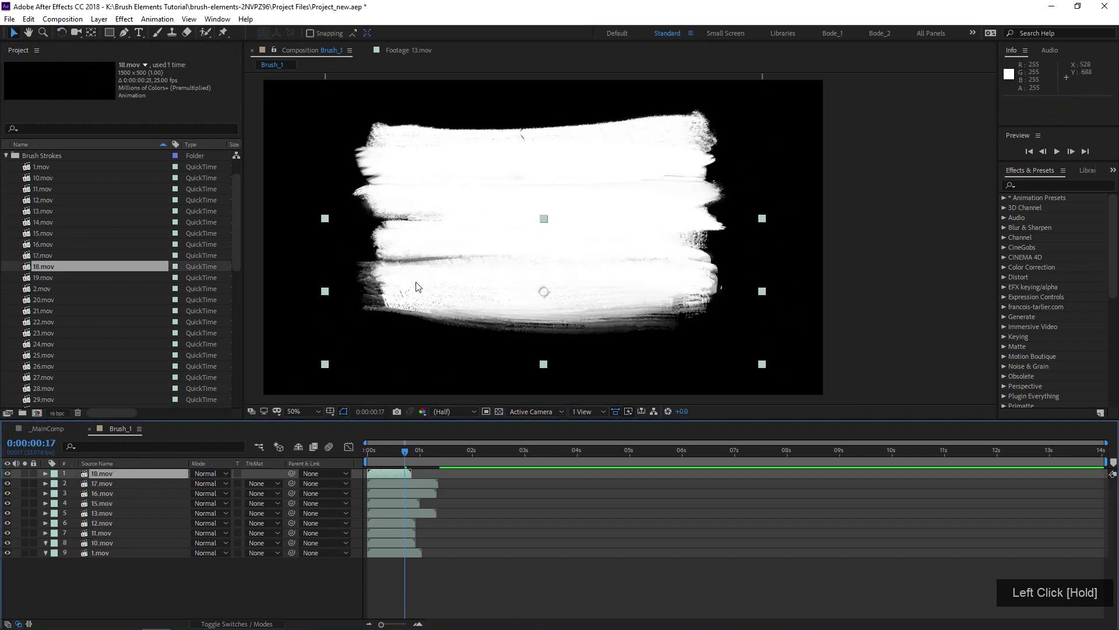
drag(417, 285, 422, 299)
Step: Duplicate the 18.mov stroke as 19.mov, and duplicate that one further down as 2.mov
key(ctrl+d)
click(64, 278)
drag(64, 278, 117, 477)
key(ctrl+d)
drag(567, 275, 618, 288)
drag(64, 289, 120, 477)
Step: Duplicate the 2.mov stroke, replace the copy with 20.mov and move it to about 948, 890
key(ctrl+d)
drag(64, 300, 120, 478)
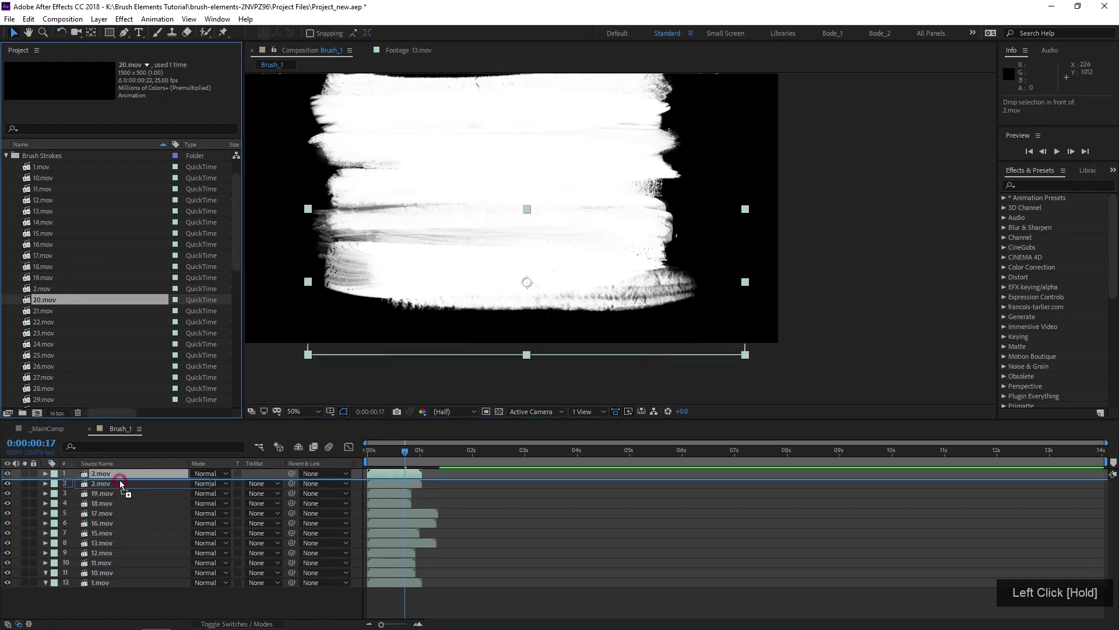
drag(467, 280, 435, 286)
drag(395, 124, 414, 204)
scroll(71, 352, down, 10)
drag(415, 262, 422, 244)
Step: Thicken the lower part of the matte by duplicating the 17.mov stroke and replacing the copy with 46.mov
click(24, 503)
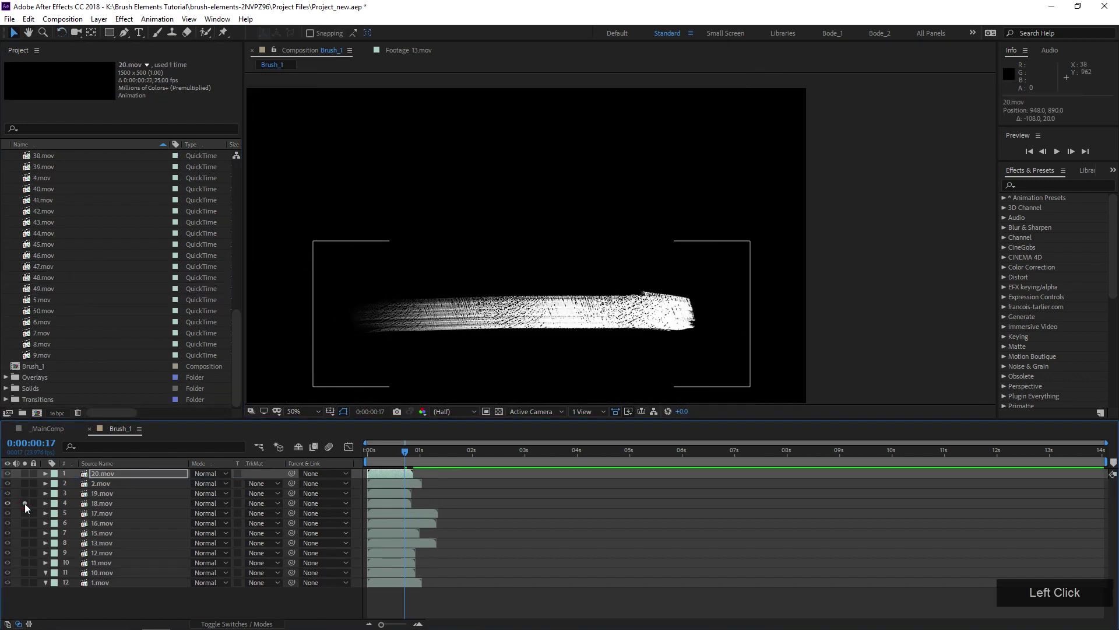
click(25, 503)
click(28, 513)
key(ctrl+d)
mouse_move(64, 255)
mouse_down()
mouse_move(132, 499)
mouse_move(119, 513)
mouse_up()
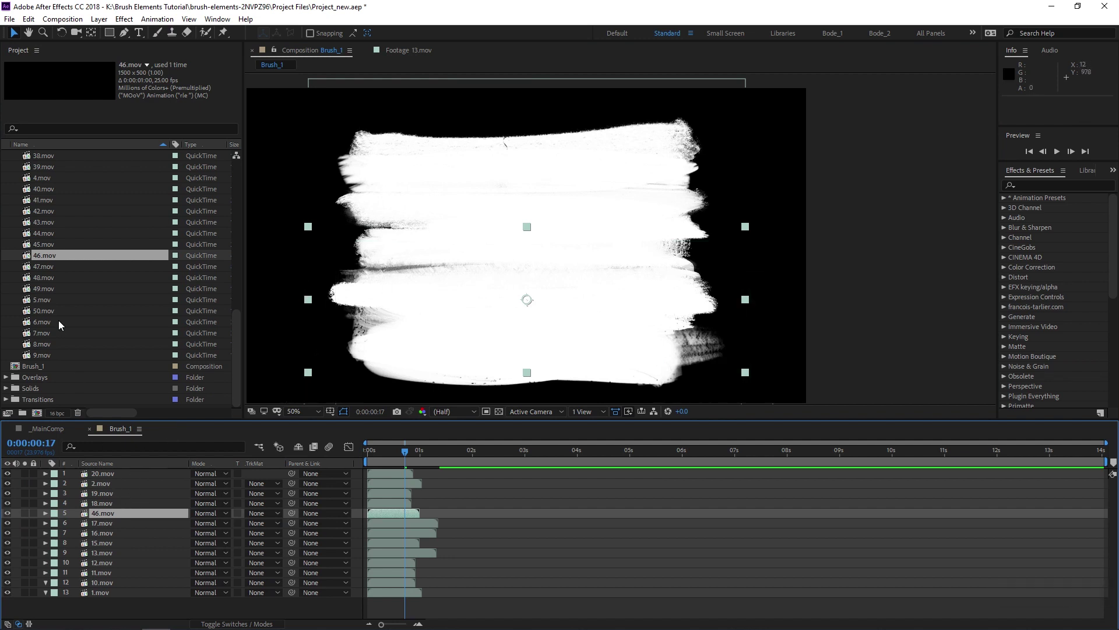
Step: Identify the thin stroke by isolating layers, and duplicate 16.mov with the copy replaced by 41.mov
click(25, 533)
click(25, 533)
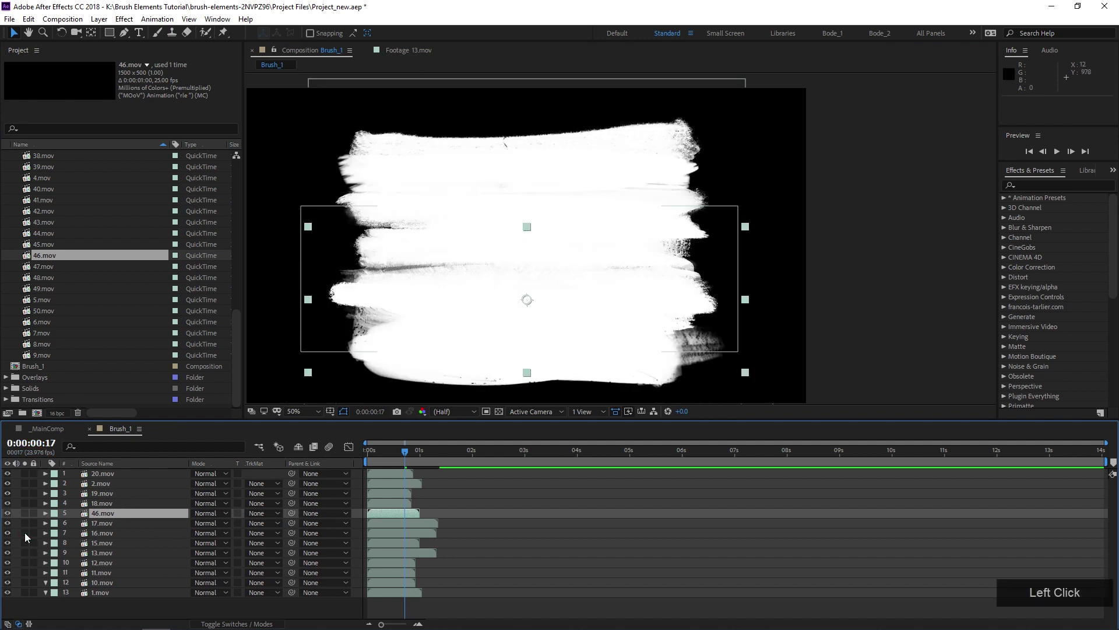
click(103, 533)
click(25, 540)
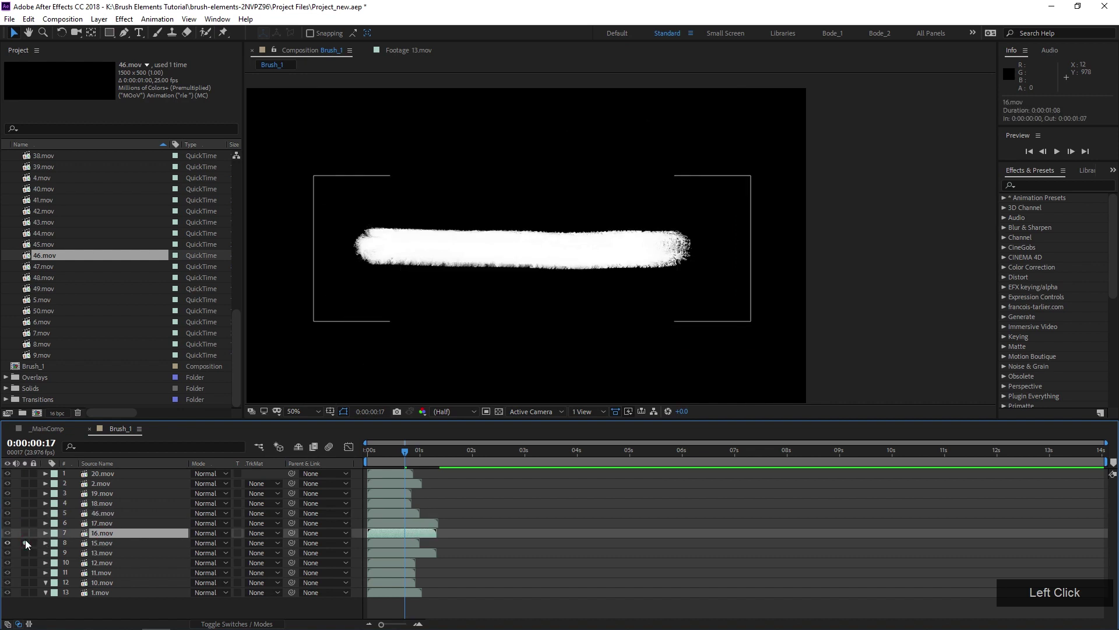
click(26, 540)
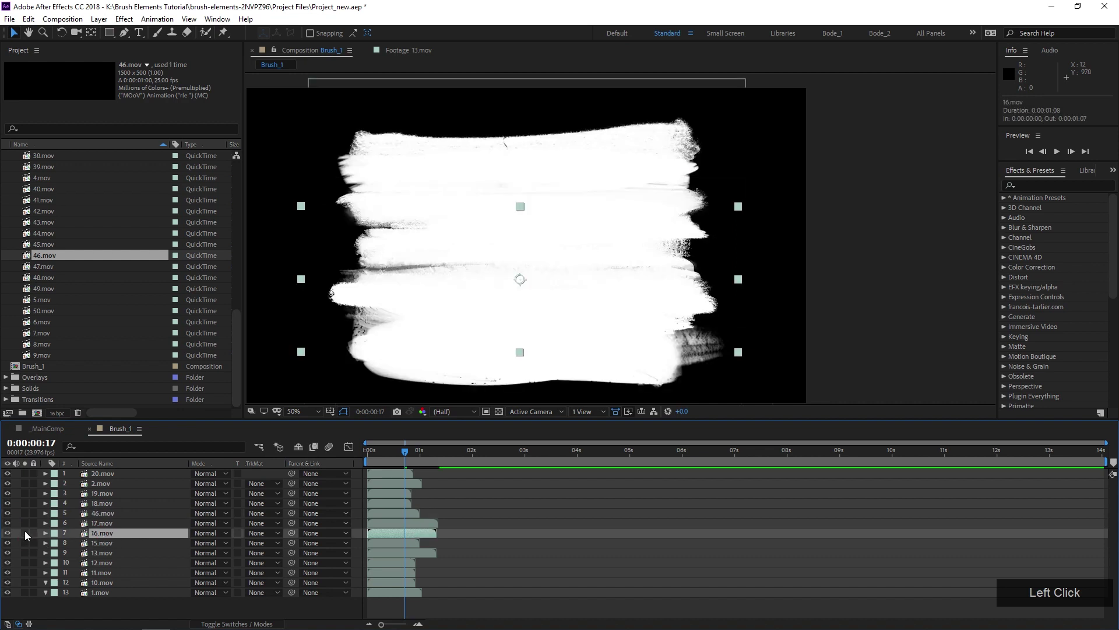
key(ctrl+d)
drag(90, 204, 138, 532)
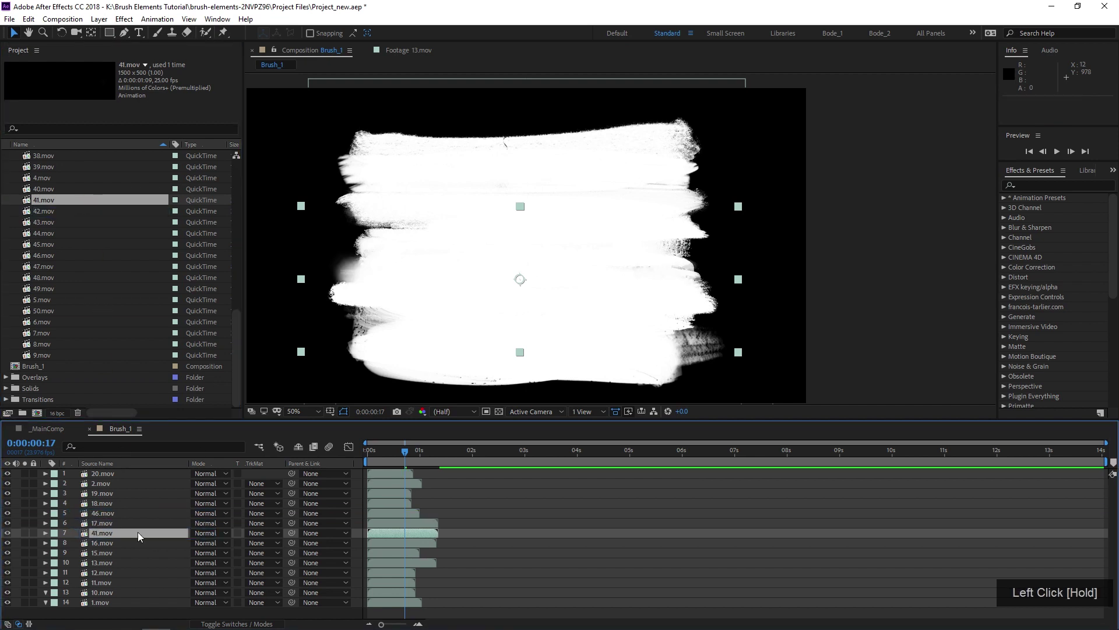
Step: Preview the brush animation from the first frame
drag(405, 450, 340, 462)
key(space)
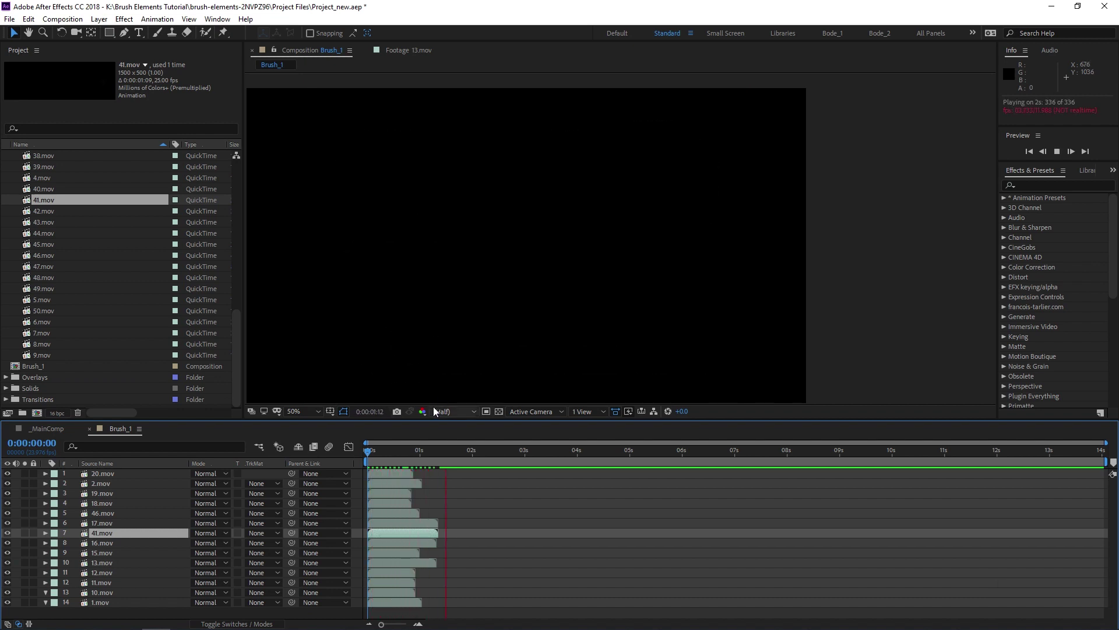
key(space)
Step: Enable time remapping on all 14 stroke layers, and extend them to the end of the composition
mouse_move(394, 453)
mouse_down()
mouse_move(408, 537)
mouse_move(395, 600)
mouse_up()
key(ctrl+a)
right_click(400, 525)
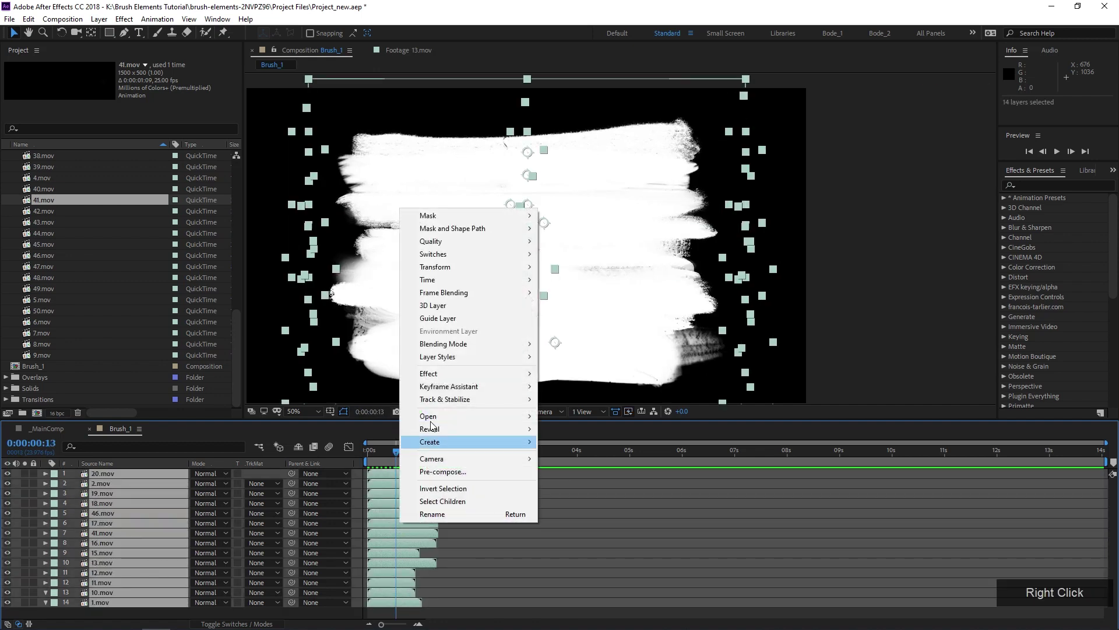
mouse_move(460, 280)
click(590, 319)
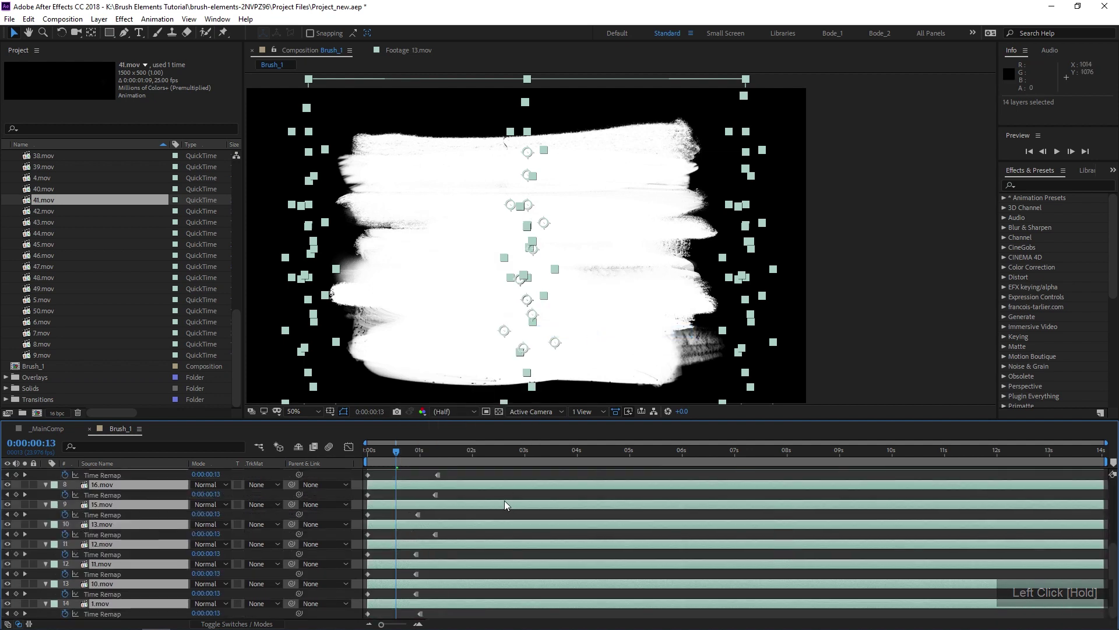
scroll(496, 502, up, 5)
scroll(469, 513, down, 5)
scroll(516, 565, up, 4)
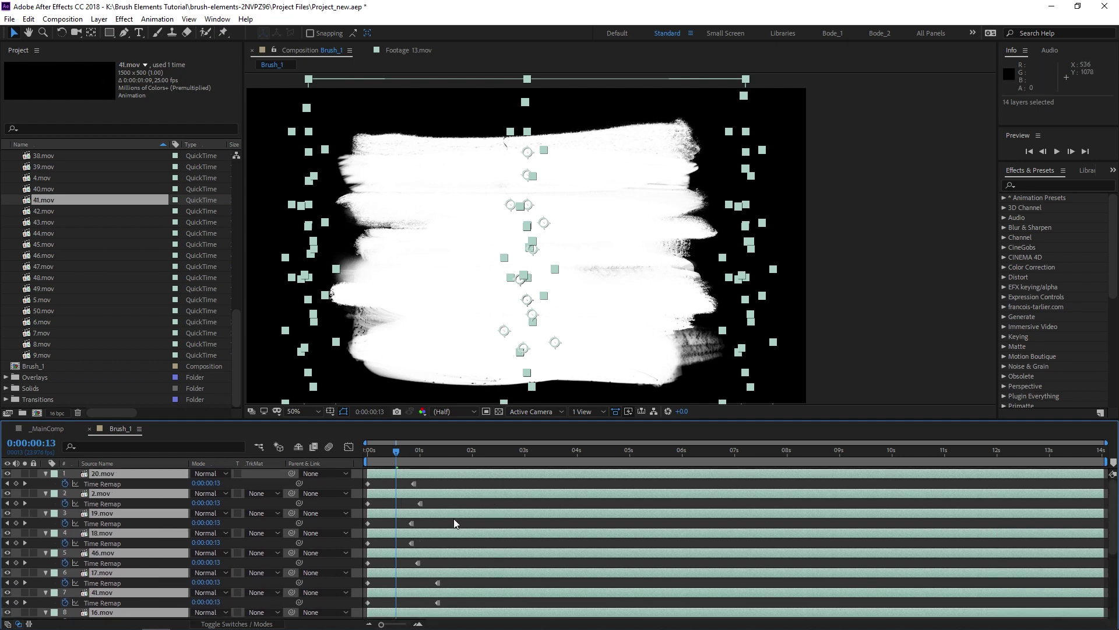
scroll(449, 531, down, 4)
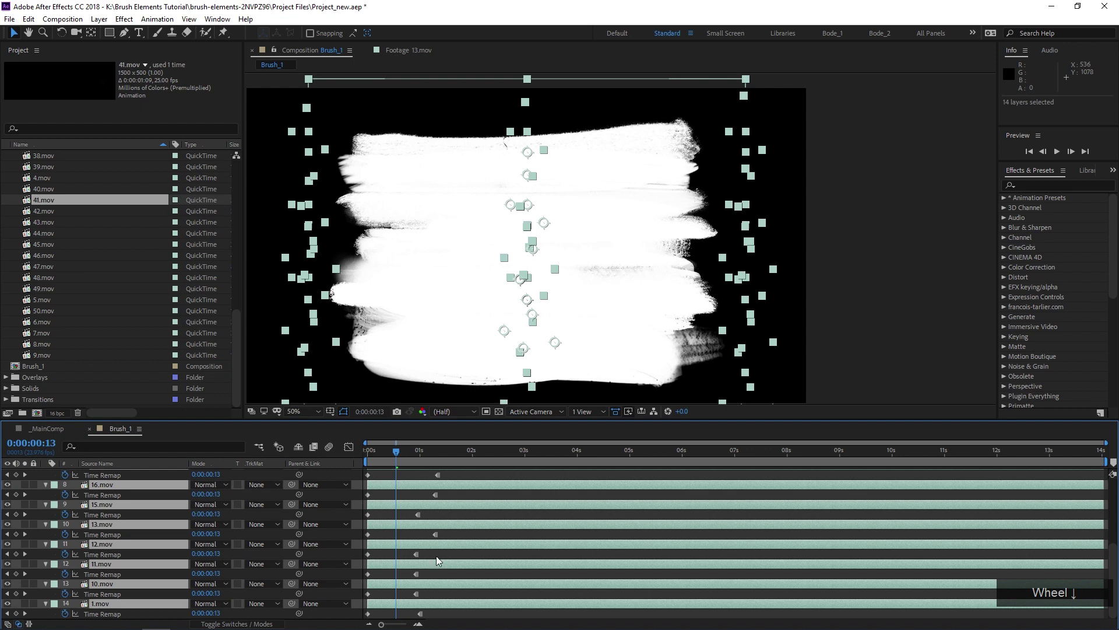
key(u)
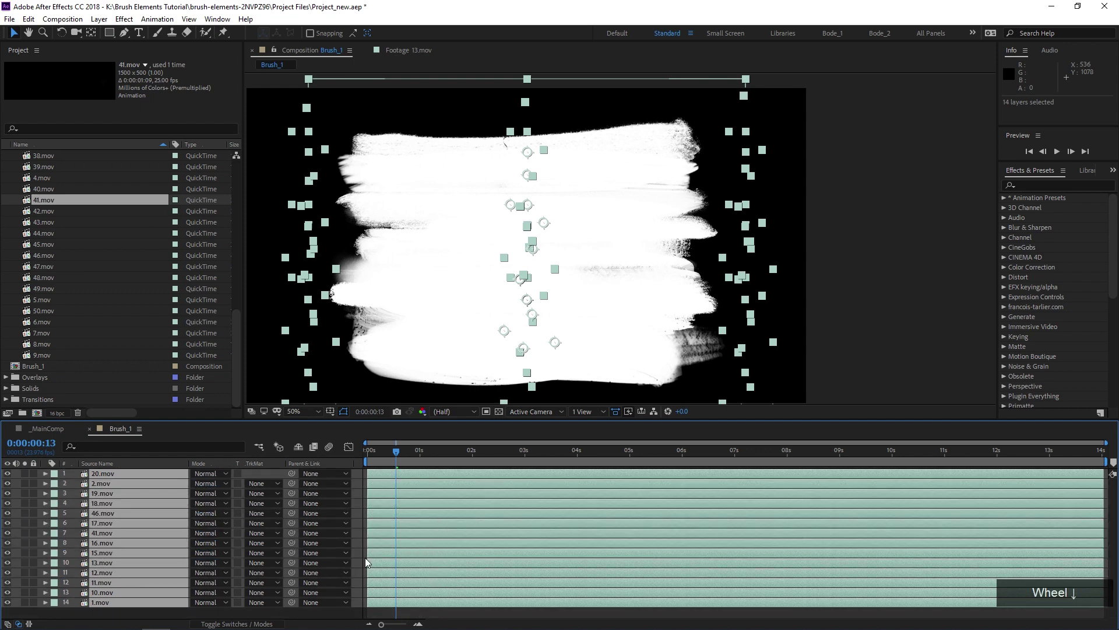
Step: Stagger the stroke layers manually from the lowest layer upward, delaying the layers above each one by three more frames
ctrl+click(373, 602)
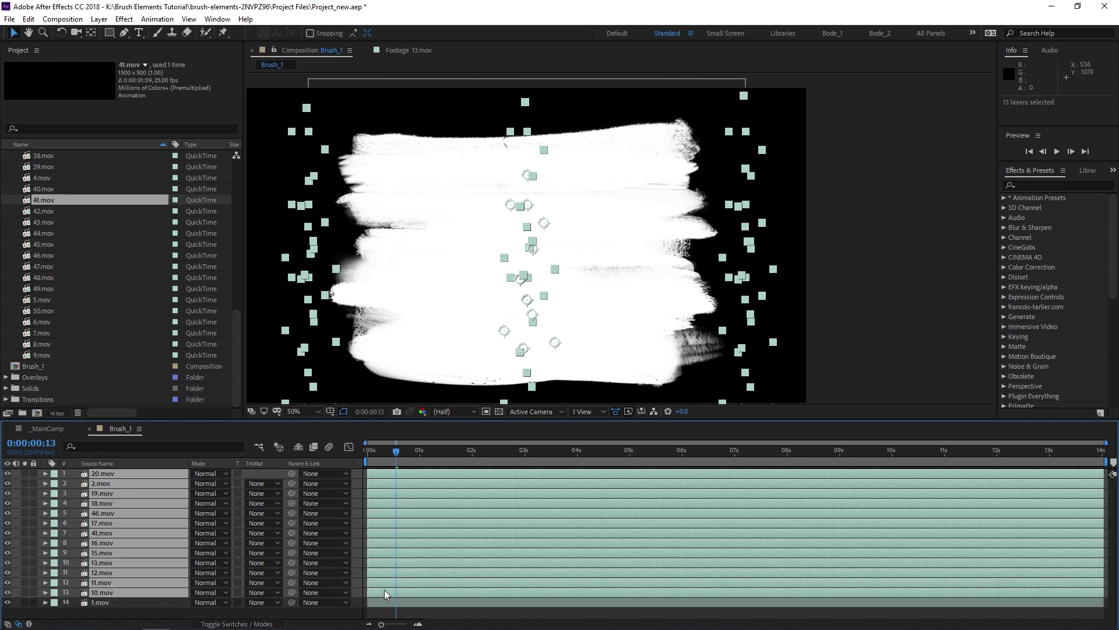
key(alt+Page_Down)
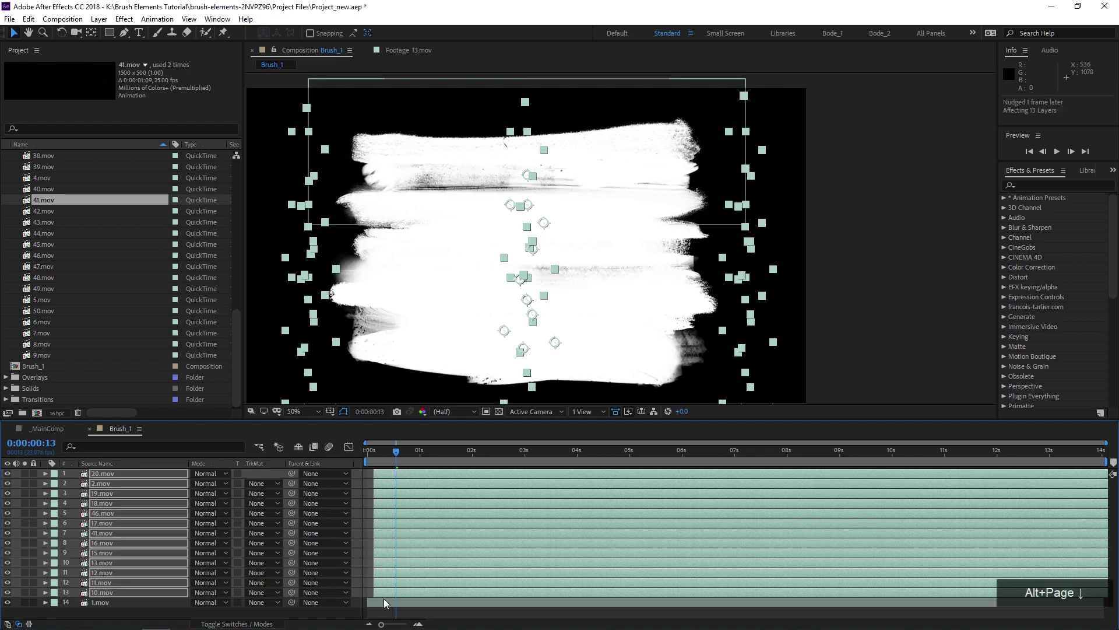
drag(379, 460, 375, 459)
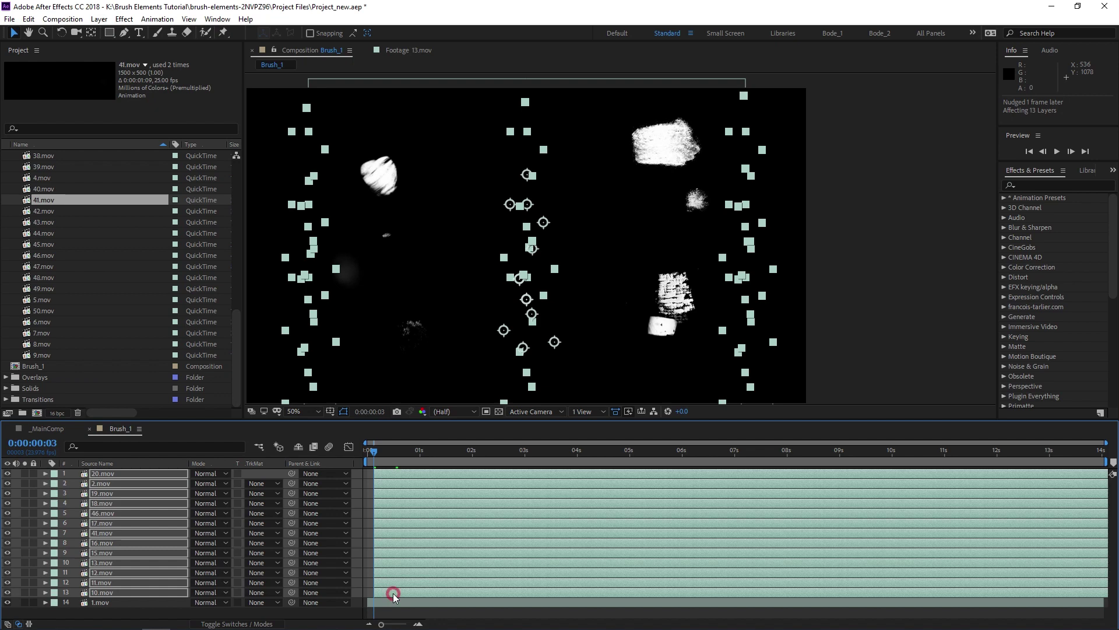
ctrl+click(393, 595)
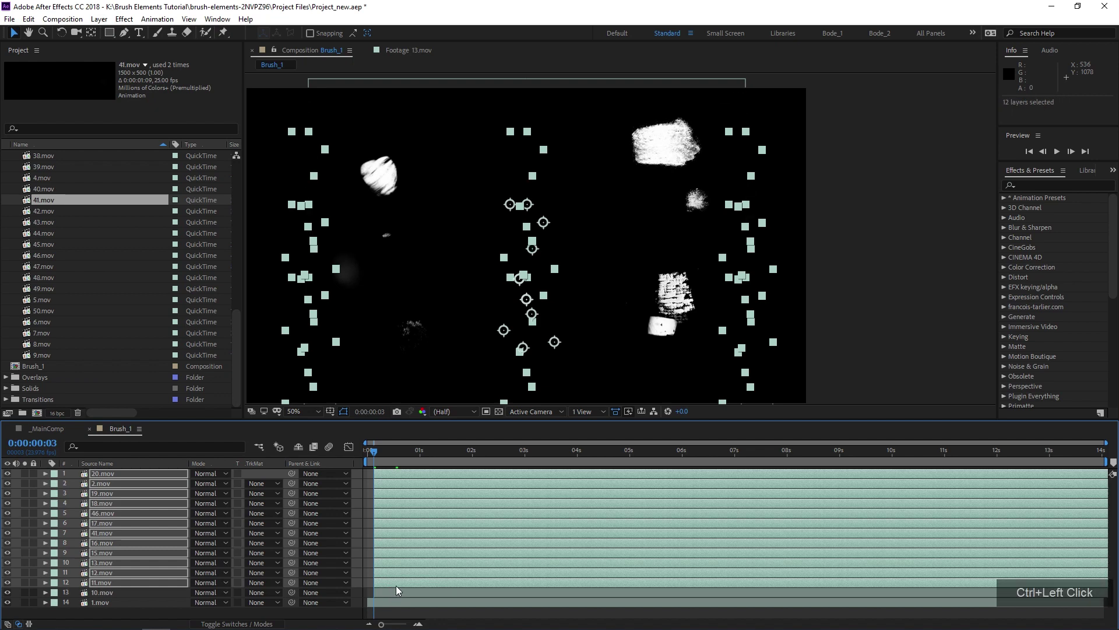
key(alt+Page_Down)
key(alt+Page_Down)
key(alt+Page_Down)
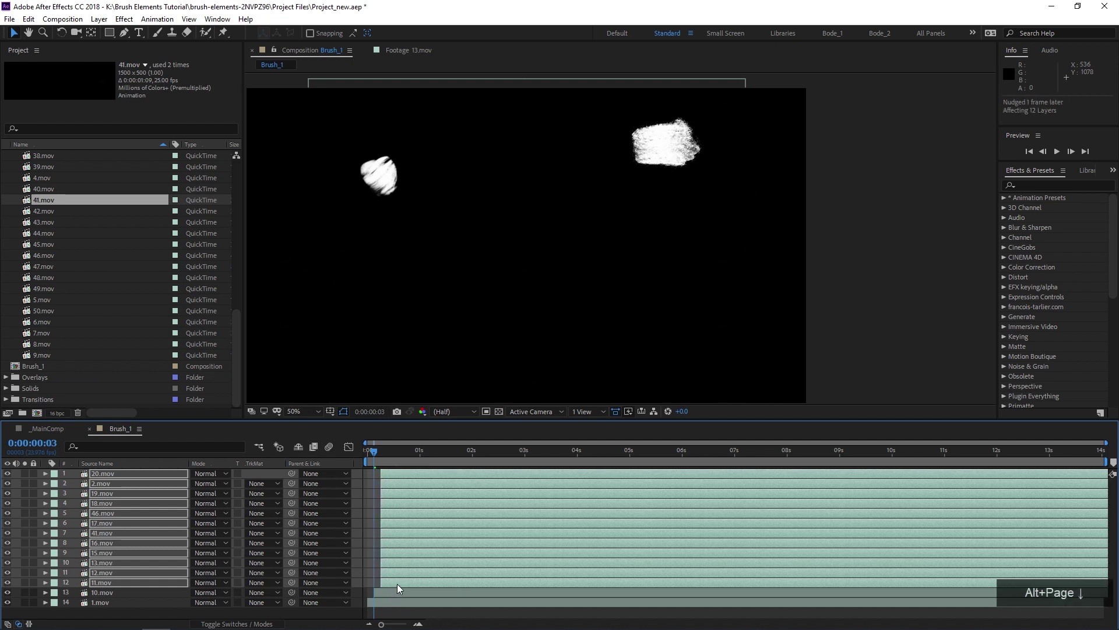
ctrl+click(398, 583)
key(alt+Page_Down)
key(alt+Page_Down)
key(alt+Page_Down)
Step: Move the start of all stroke layers back to the first frame
key(ctrl+a)
drag(374, 451, 360, 463)
key(bracketleft)
click(359, 502)
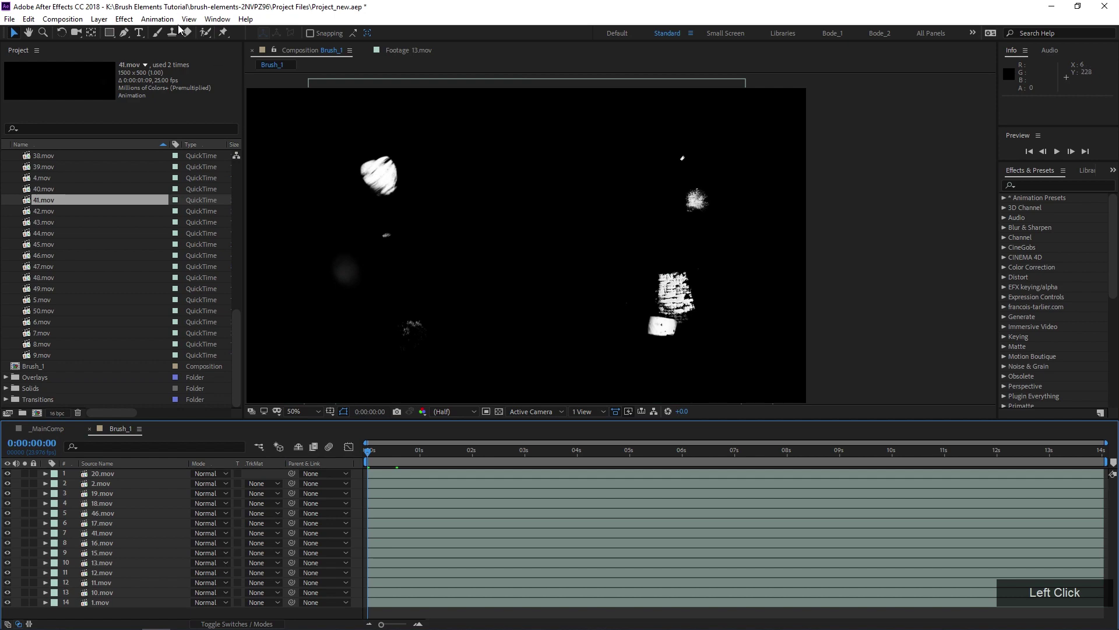
Step: Open the Rift.jsxbin script, dock it beside Libraries and widen it so its settings fit
click(217, 18)
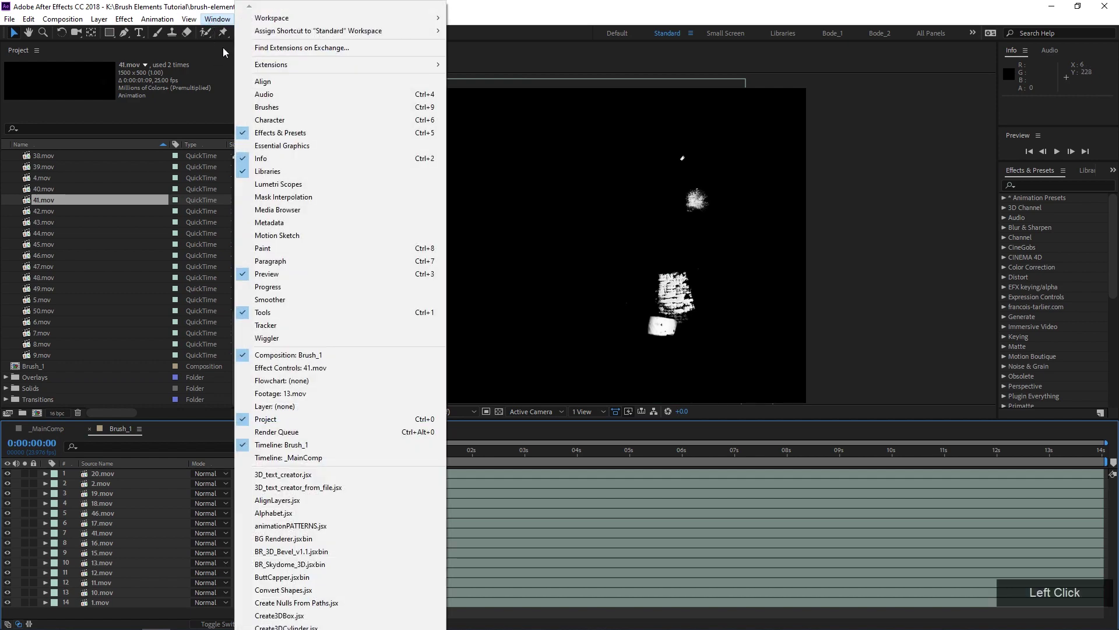
click(338, 628)
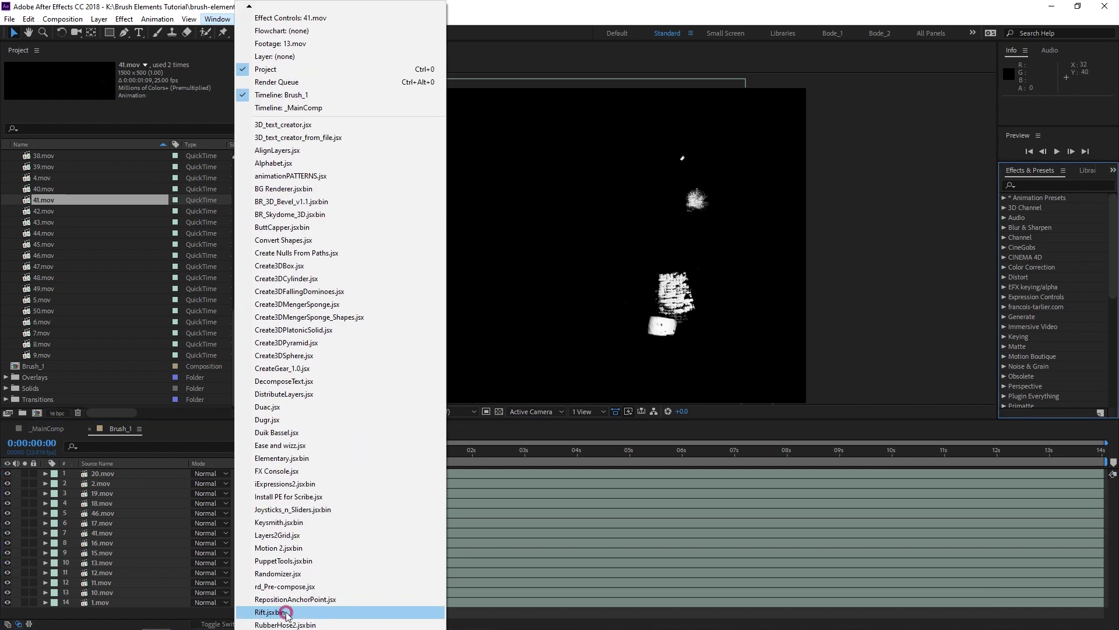
click(286, 612)
drag(491, 332, 619, 155)
drag(456, 177, 1030, 284)
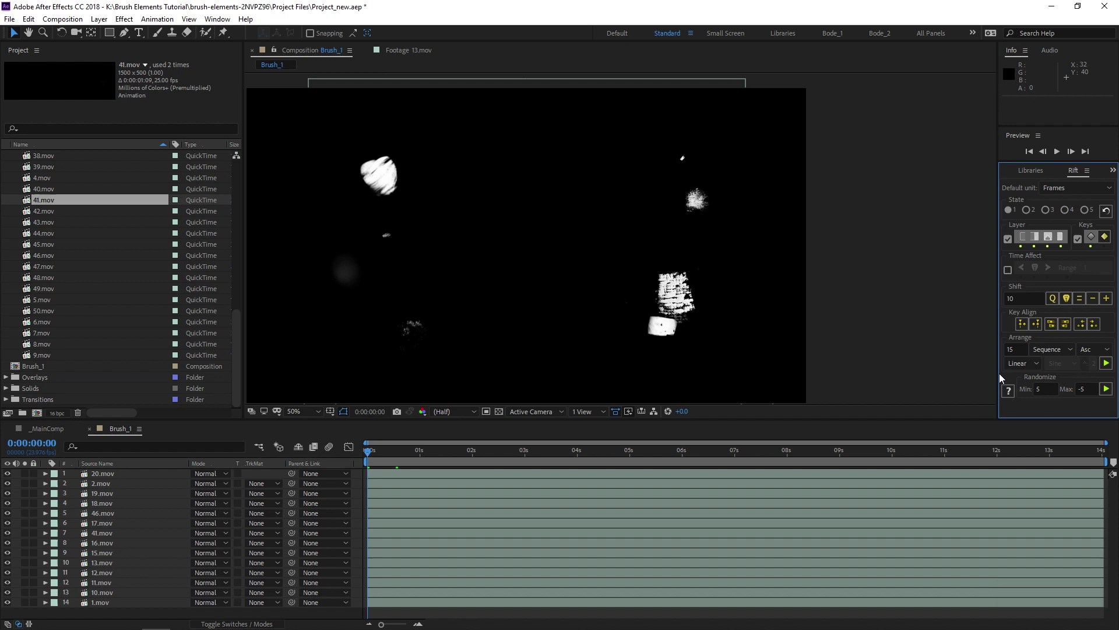
drag(1000, 375, 988, 375)
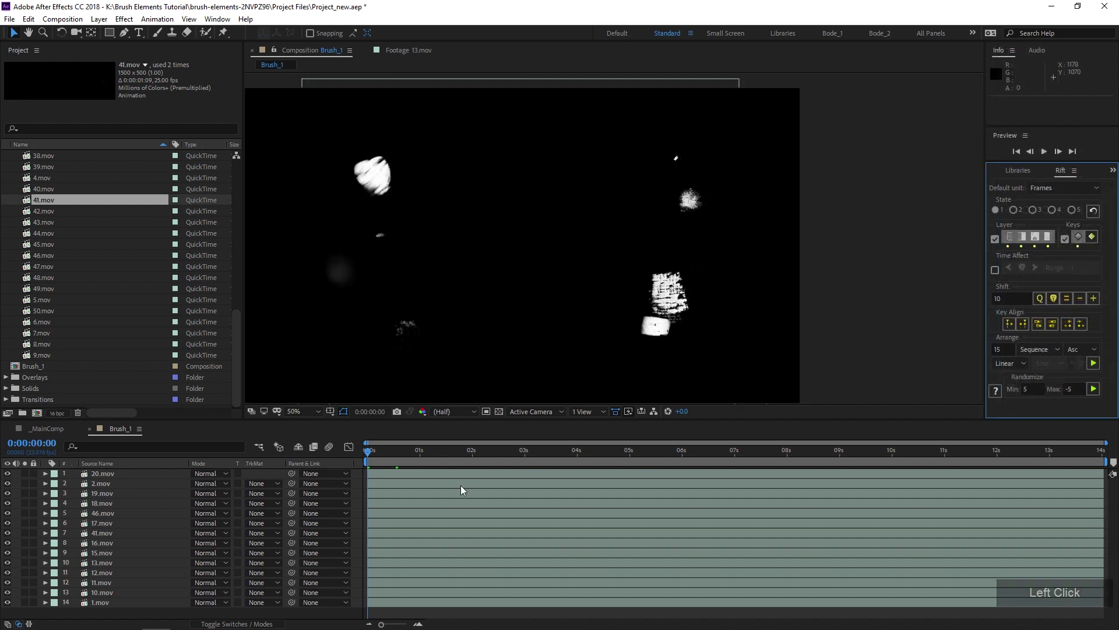
Step: Arrange all 14 stroke layers with Rift as a linear, ascending sequence with the value 15 frames
click(449, 529)
key(ctrl+a)
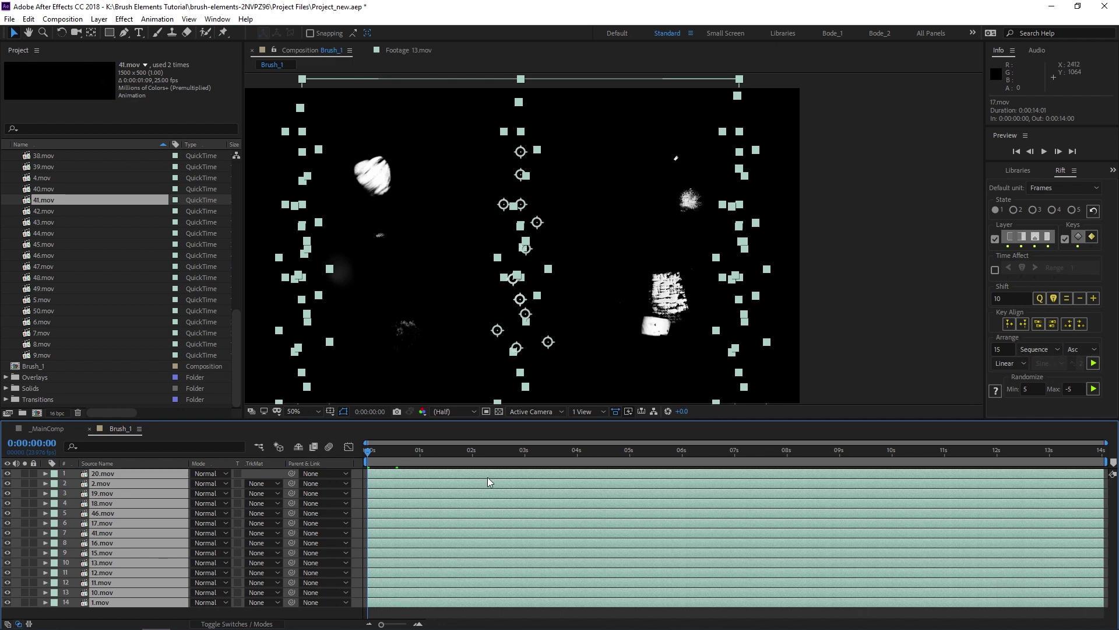
click(1021, 366)
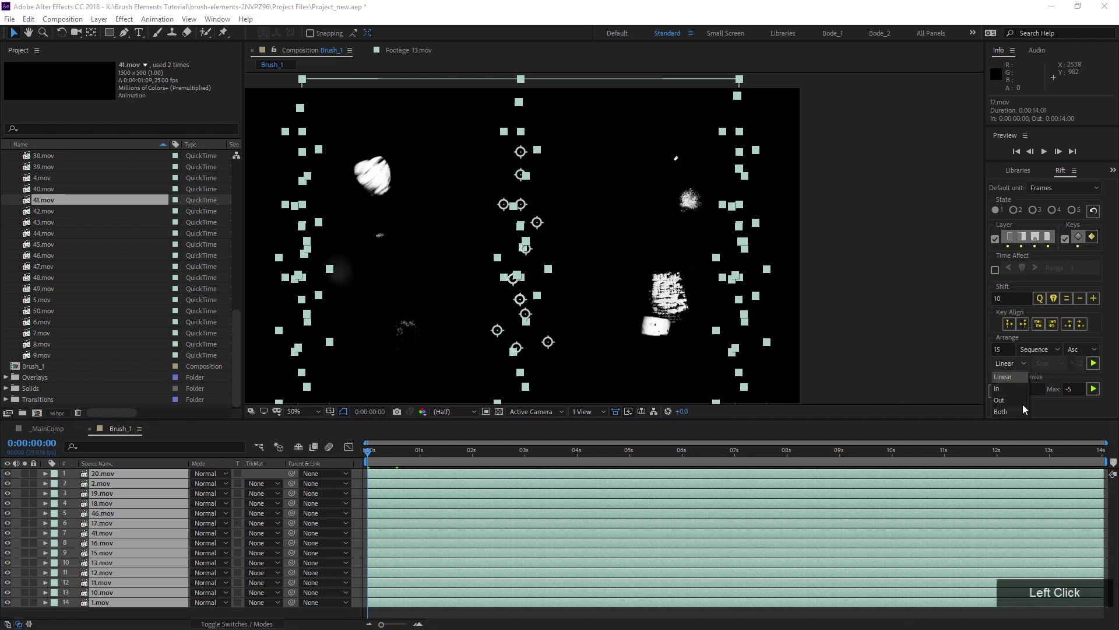
click(1054, 368)
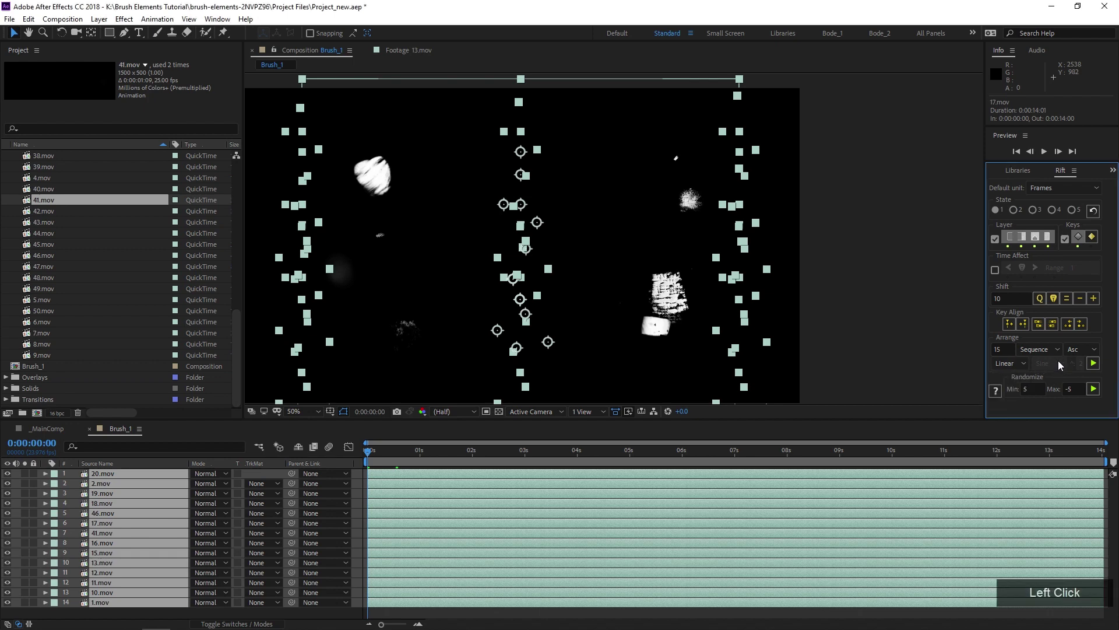
click(1093, 366)
Step: Try applying the same Rift arrangement a second time, preview the wider stagger, and undo it
click(1094, 367)
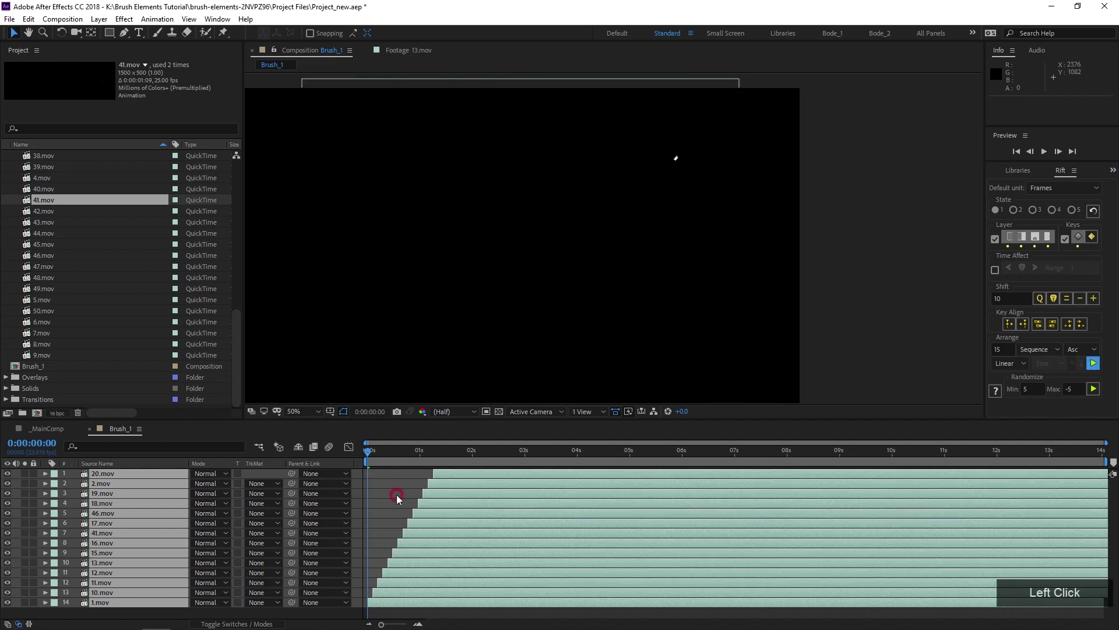
click(396, 495)
key(space)
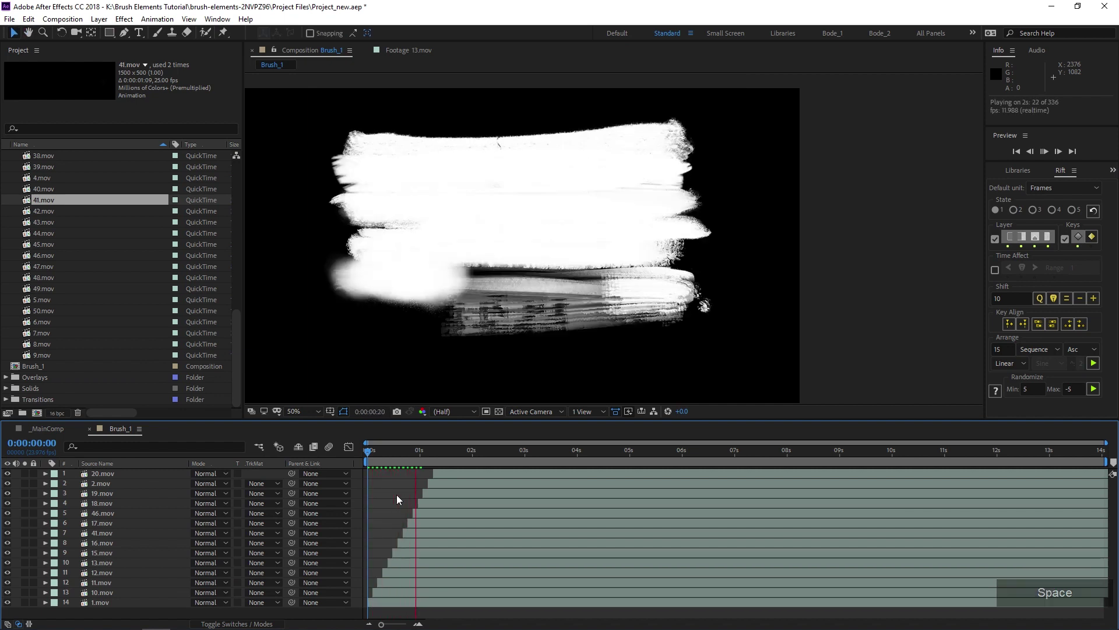
key(space)
drag(396, 464, 332, 467)
key(space)
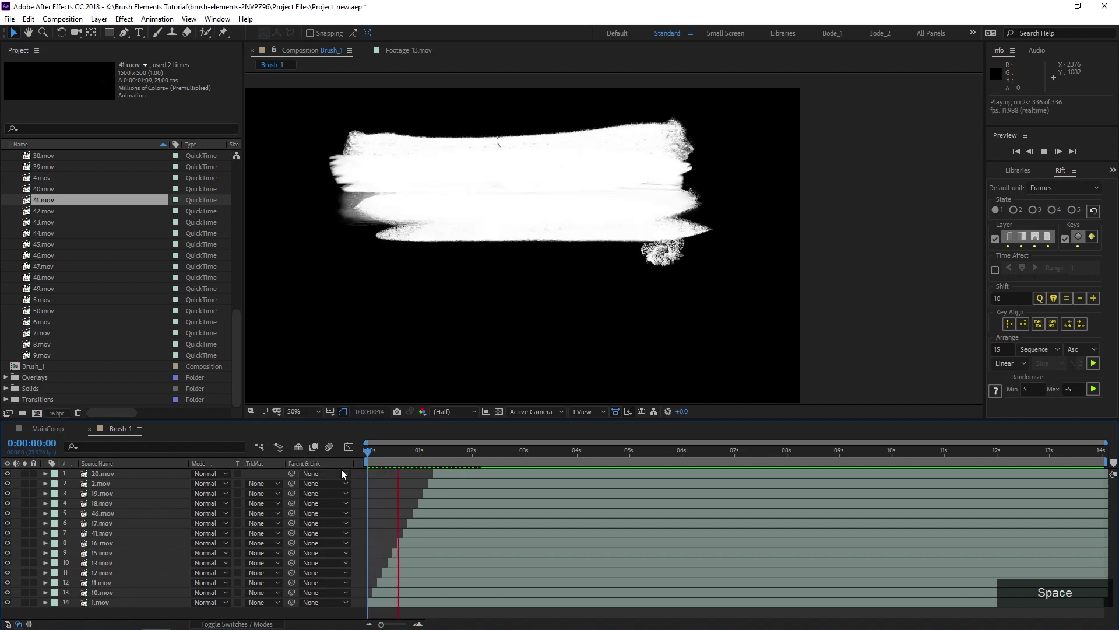
key(space)
key(ctrl+z)
Step: Preview the staggered brush strokes from the first frame several times to judge their timing
click(363, 460)
key(space)
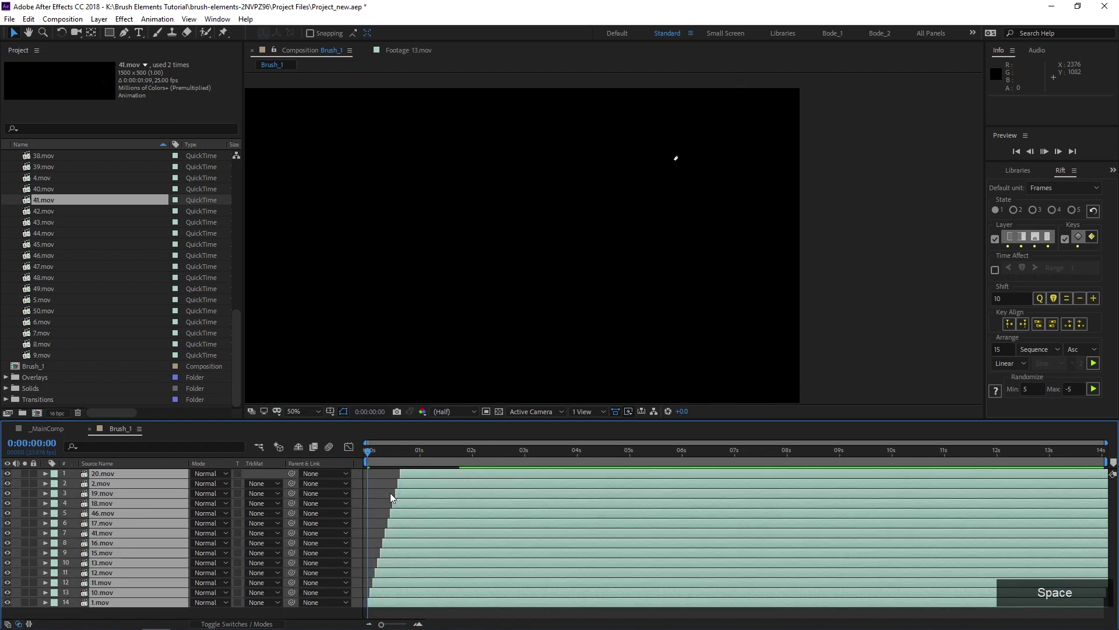
mouse_move(369, 452)
mouse_down()
mouse_move(418, 457)
mouse_move(326, 467)
mouse_up()
key(space)
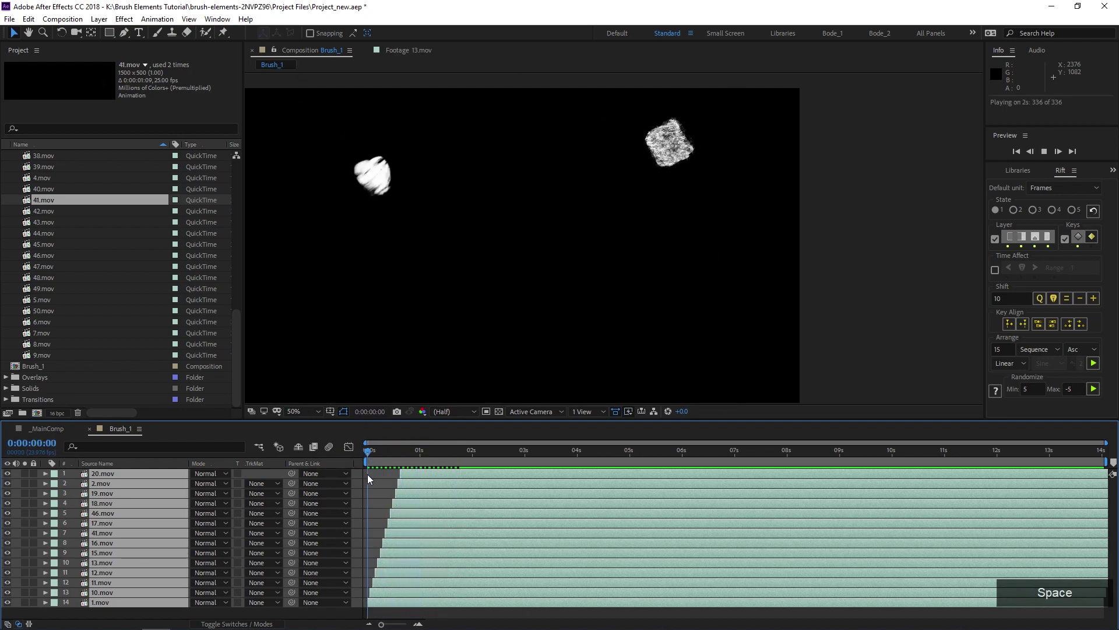
key(space)
drag(366, 461, 360, 464)
key(space)
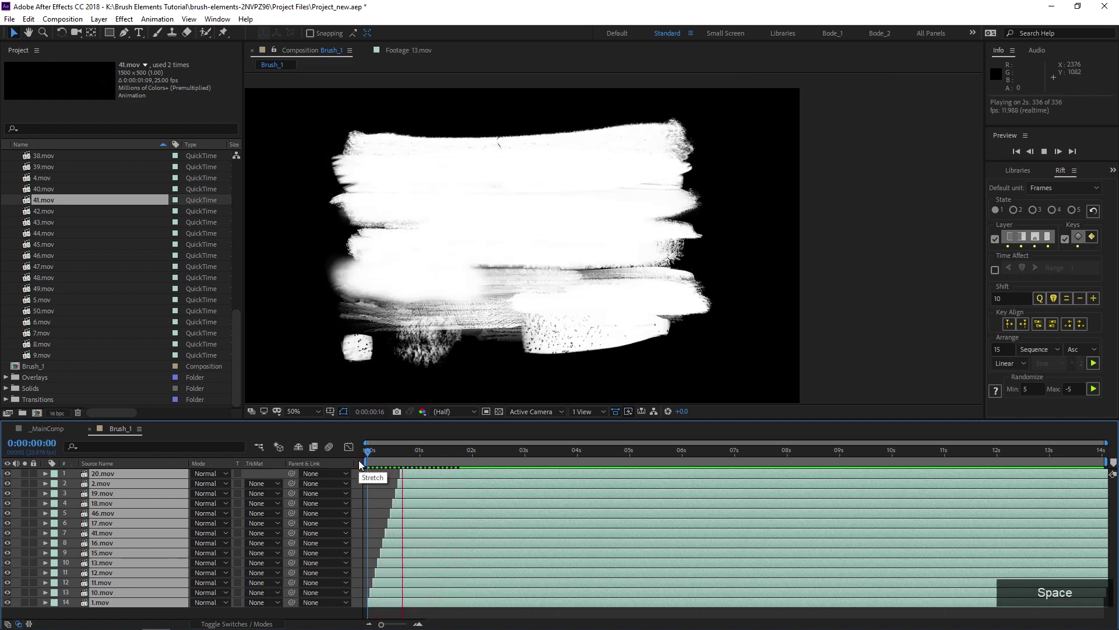
Step: Examine how the staggered brush stroke layers start relative to whole frames over the first second of the composition
key(space)
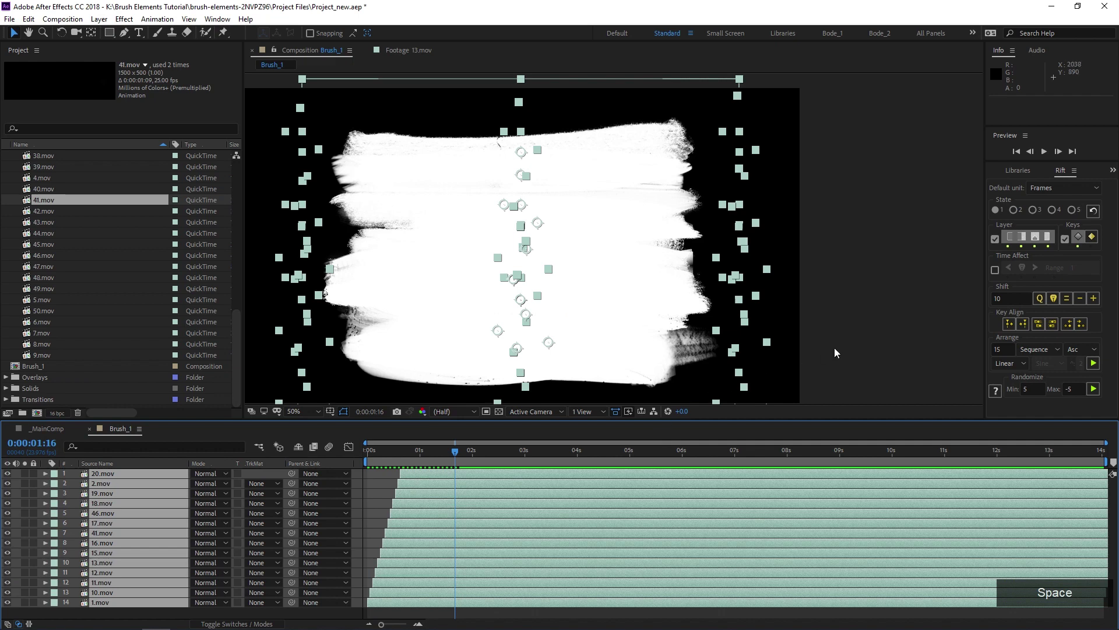
drag(387, 461, 385, 460)
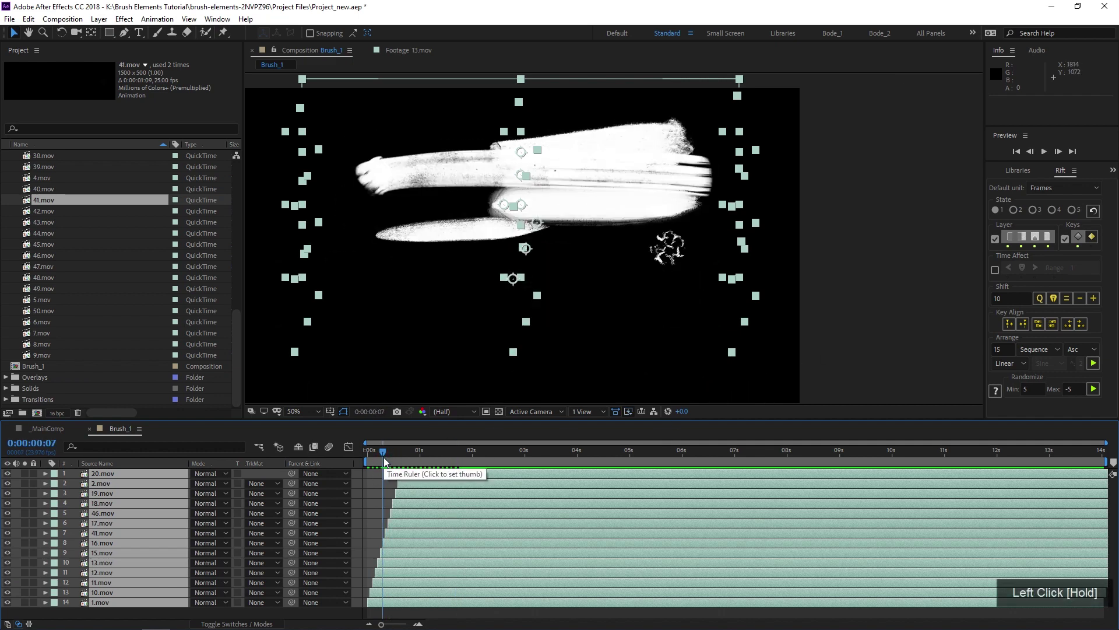
key(equal)
key(equal)
key(equal)
drag(386, 462, 320, 451)
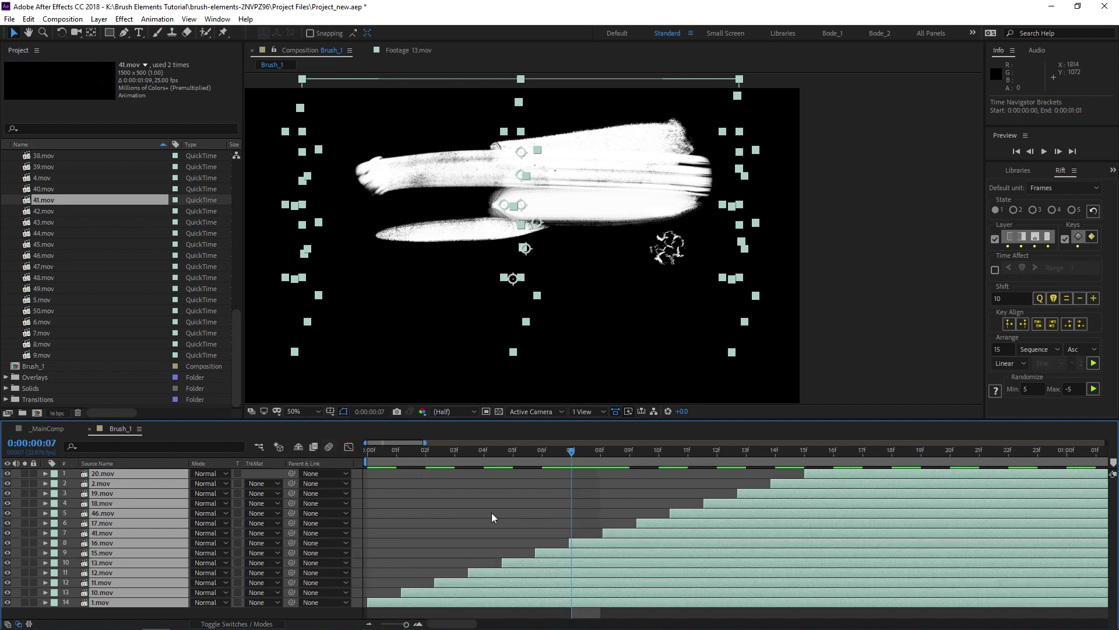
right_click(609, 555)
mouse_move(670, 414)
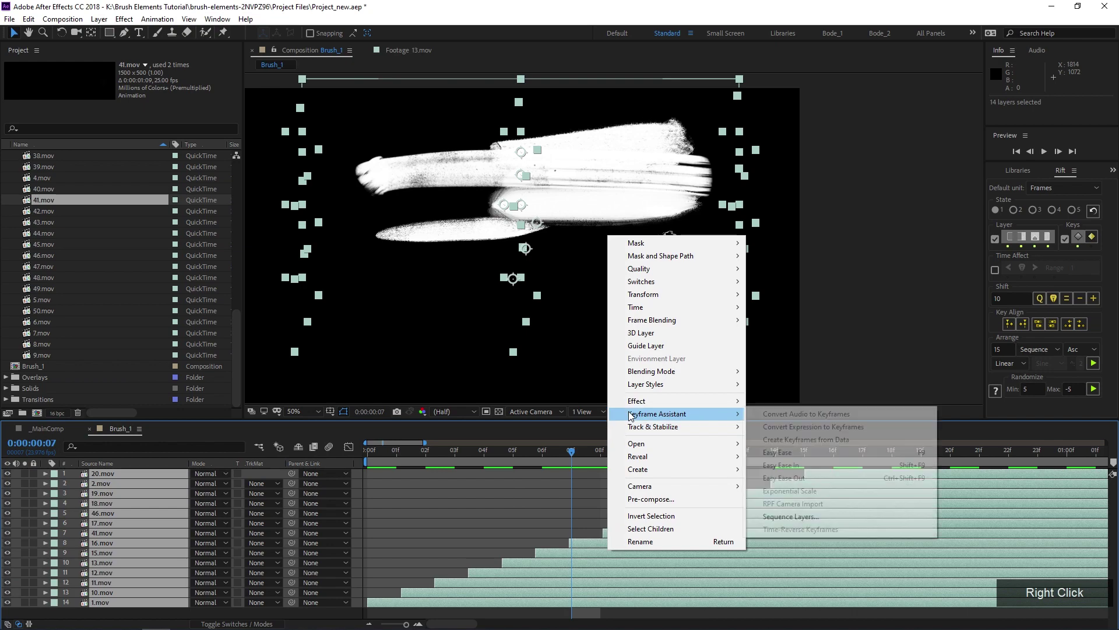
click(452, 513)
mouse_move(421, 453)
mouse_down()
mouse_move(385, 459)
mouse_move(398, 459)
mouse_up()
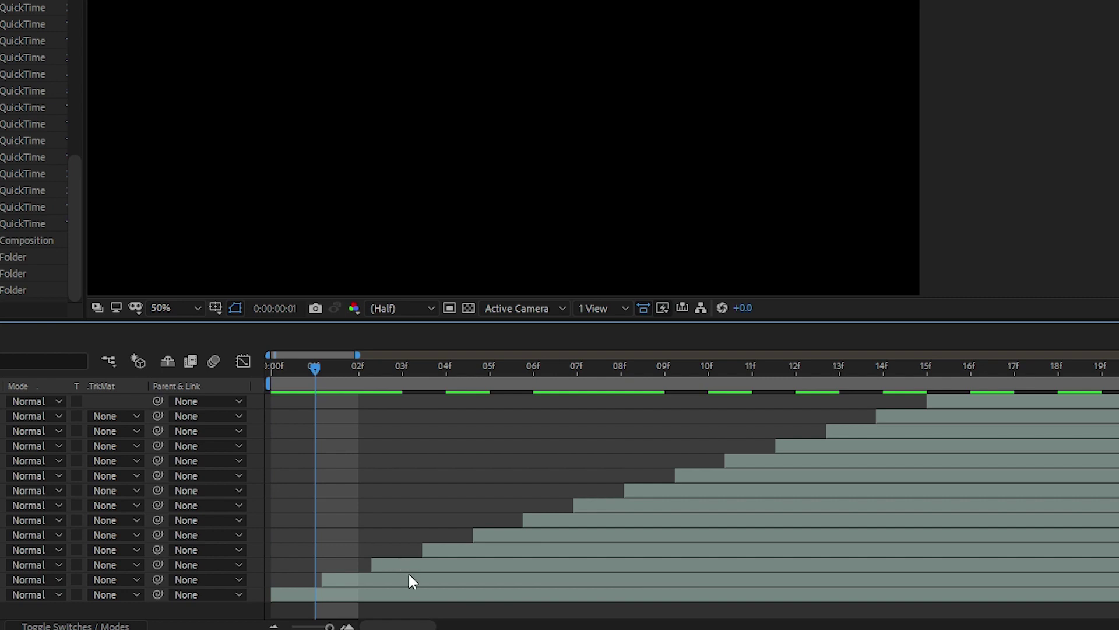
Step: Select all 14 stroke layers and use Rift to stick their layer points to whole frames
key(ctrl+a)
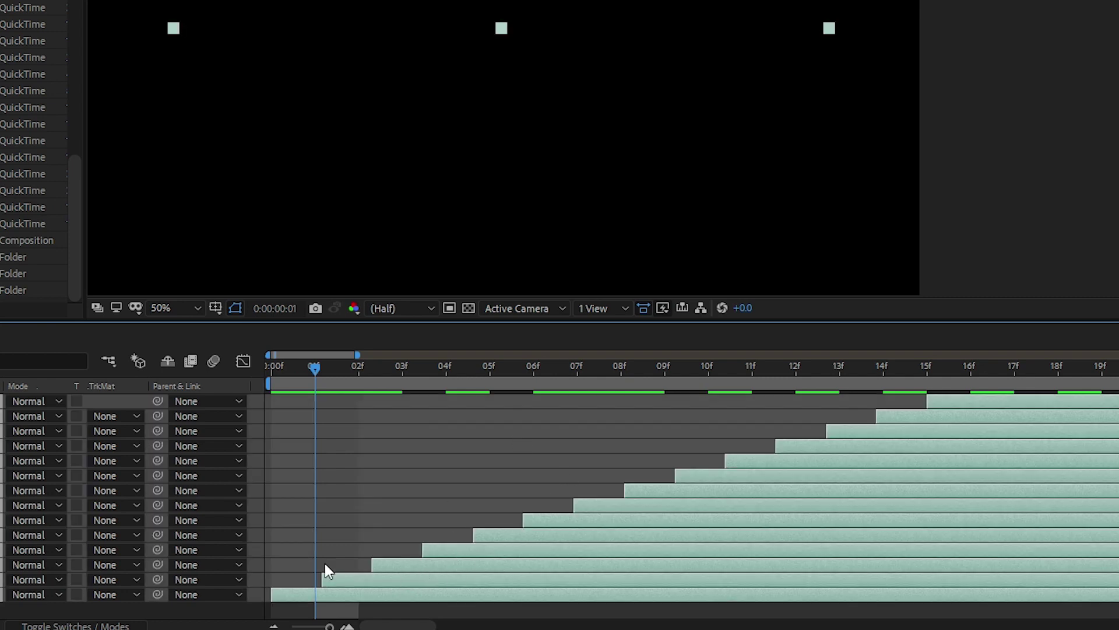
drag(352, 371, 327, 391)
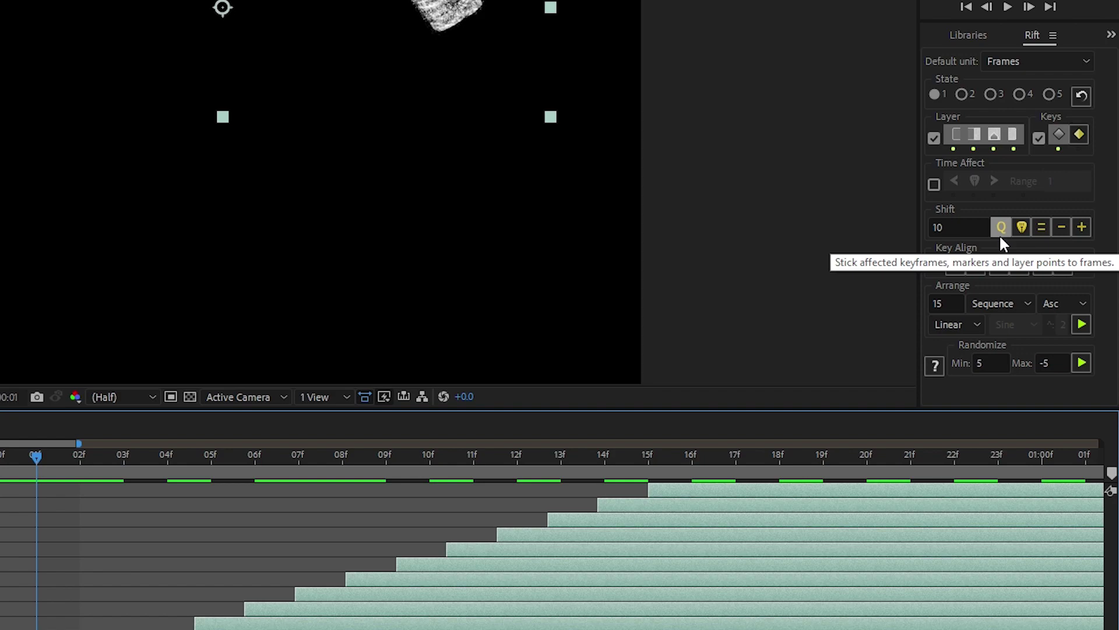
click(1000, 229)
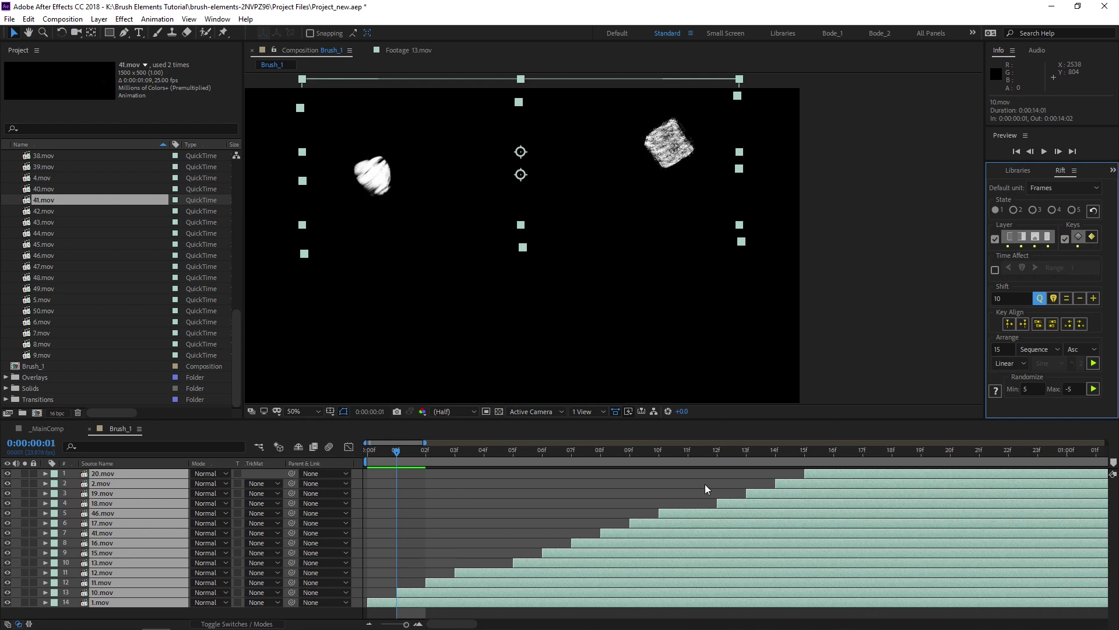
Step: Shift the ten layers from 13.mov up to 20.mov one frame earlier to close the gap after 12.mov
mouse_move(414, 459)
mouse_down()
mouse_move(514, 468)
mouse_move(337, 480)
mouse_up()
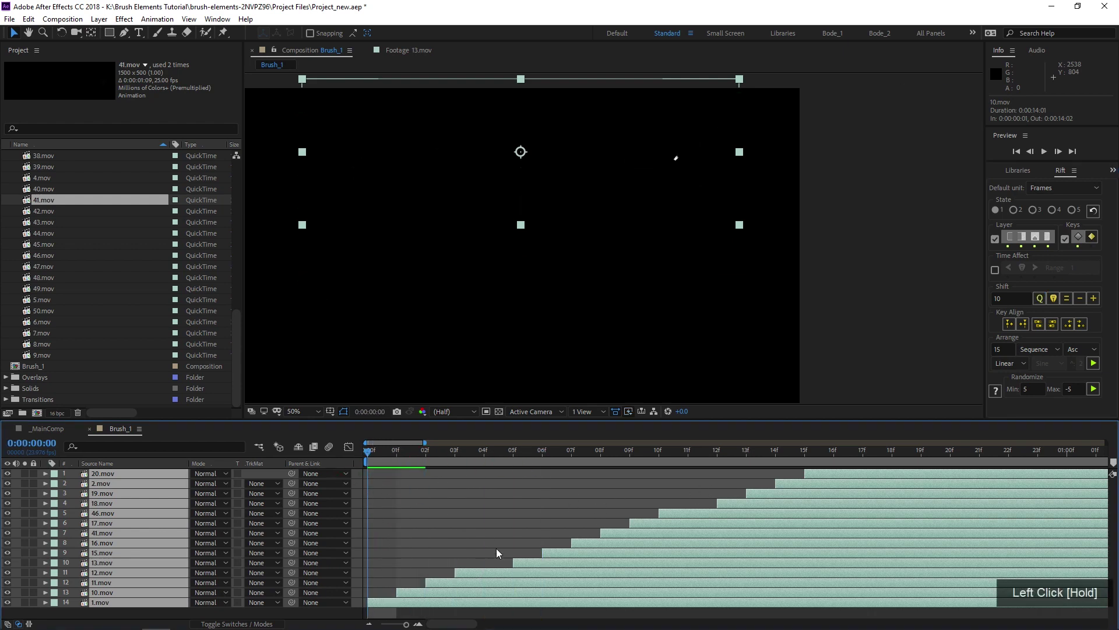
click(506, 563)
click(561, 565)
scroll(641, 557, up, 1)
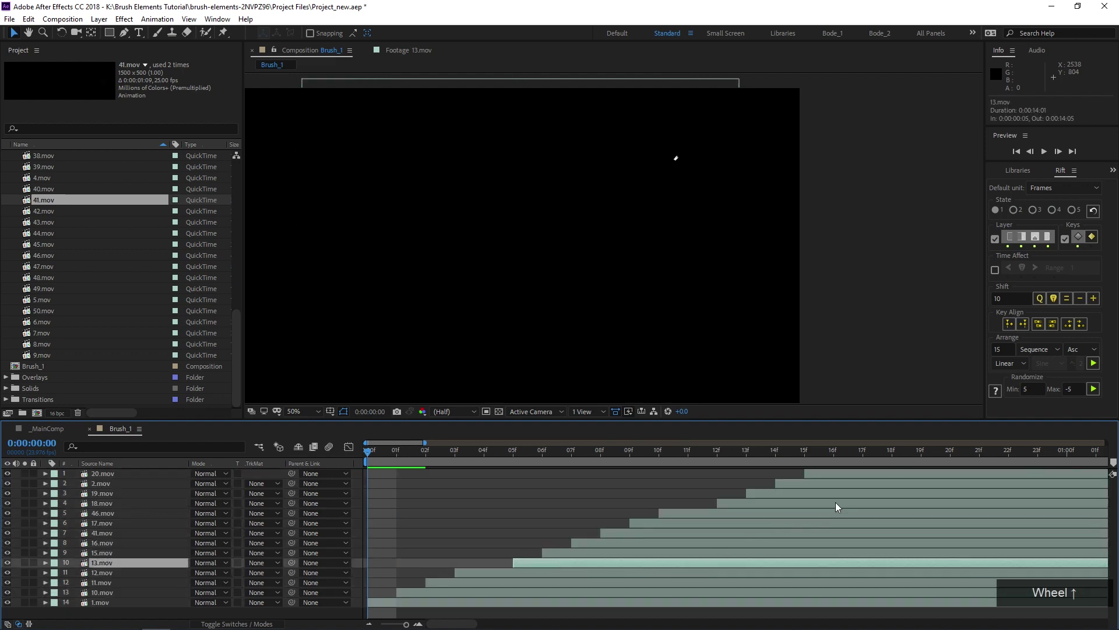
shift+click(846, 475)
drag(505, 566, 461, 551)
Step: Preview the tightened brush animation from the first frame several times with a wider time range in view
key(space)
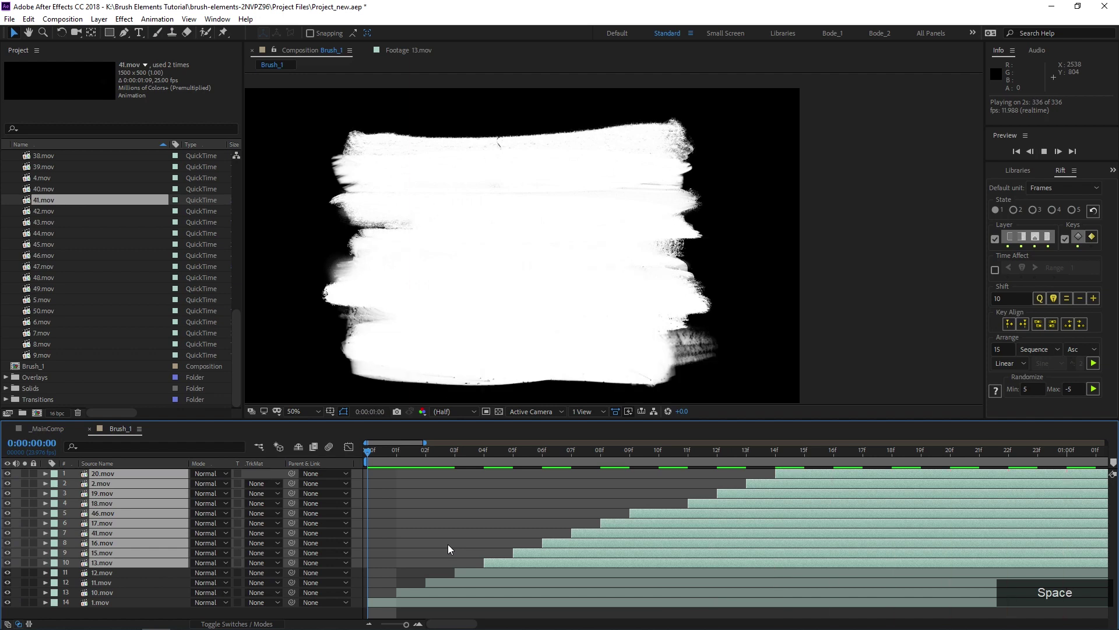
key(space)
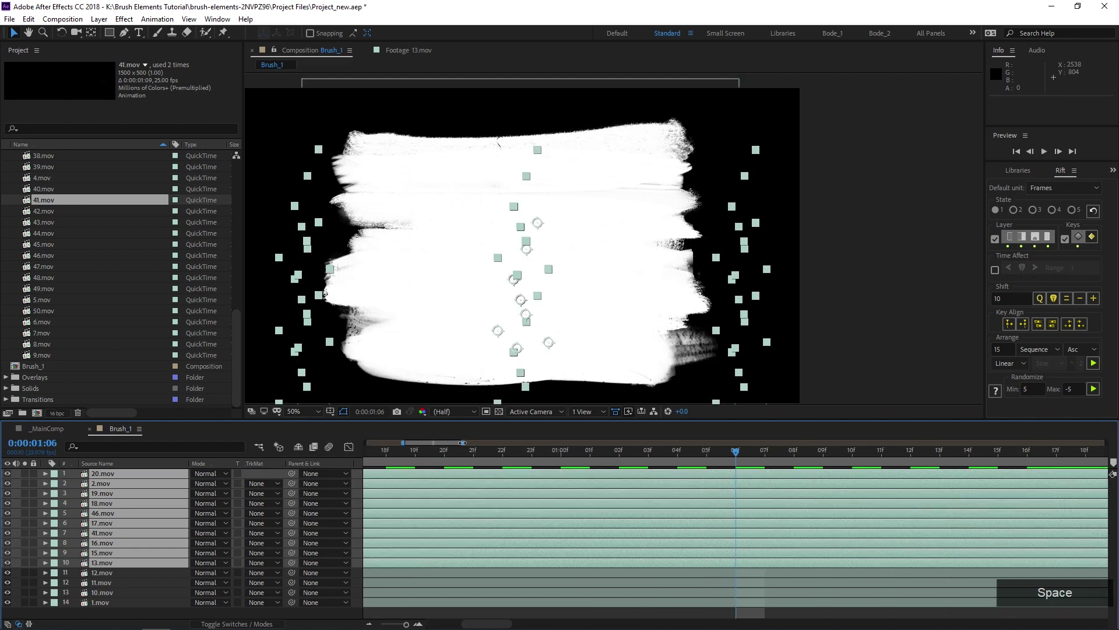
drag(463, 442, 897, 481)
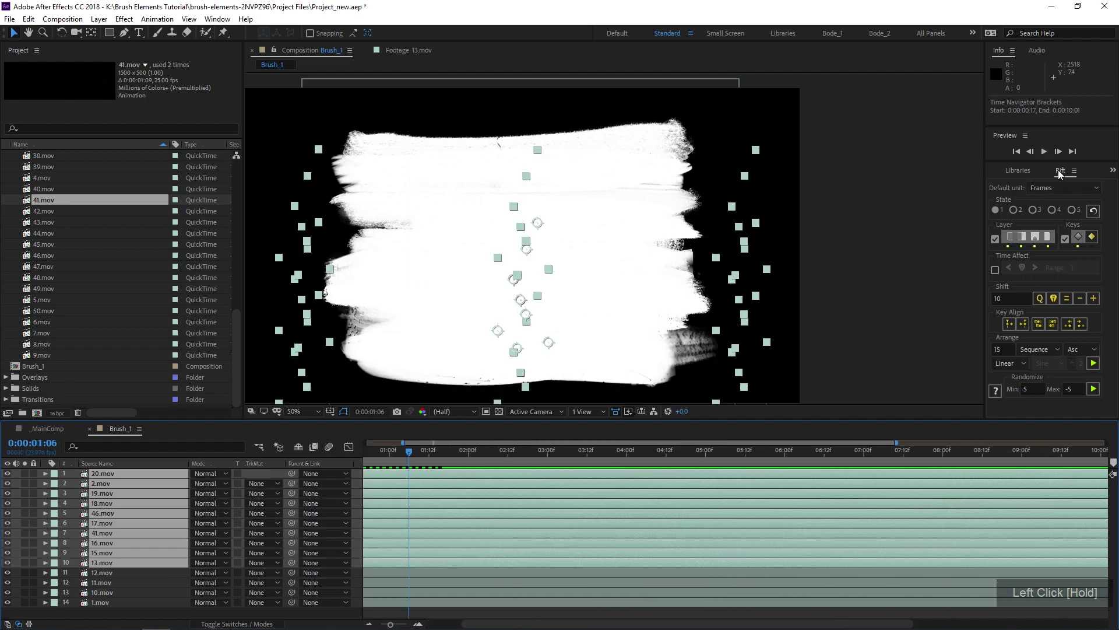
drag(401, 445, 365, 443)
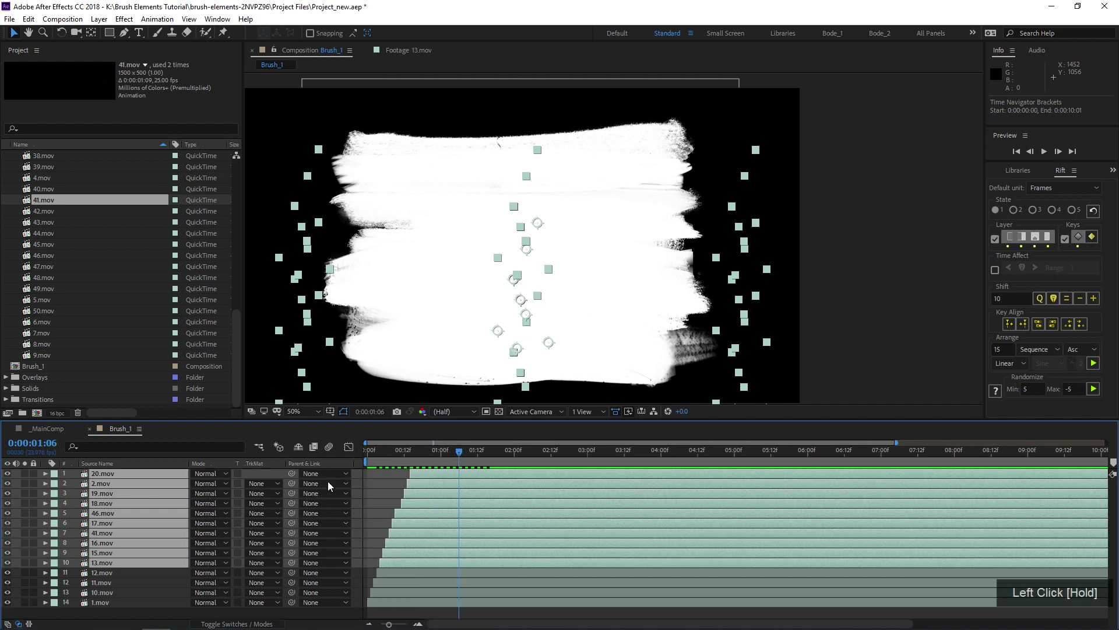
click(395, 472)
click(368, 450)
key(space)
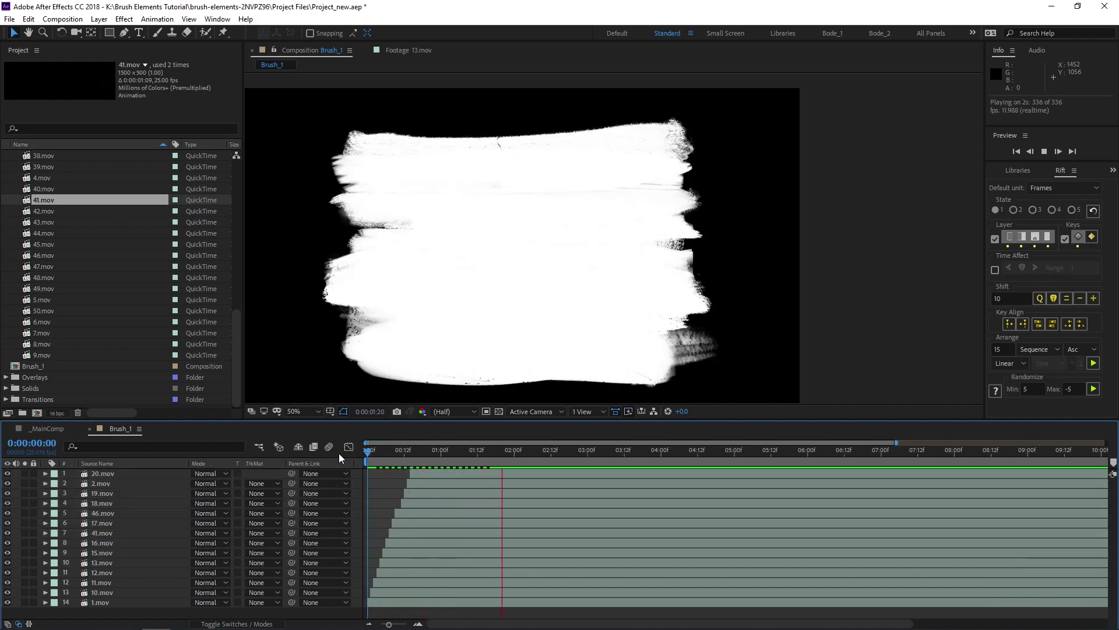
key(space)
click(378, 487)
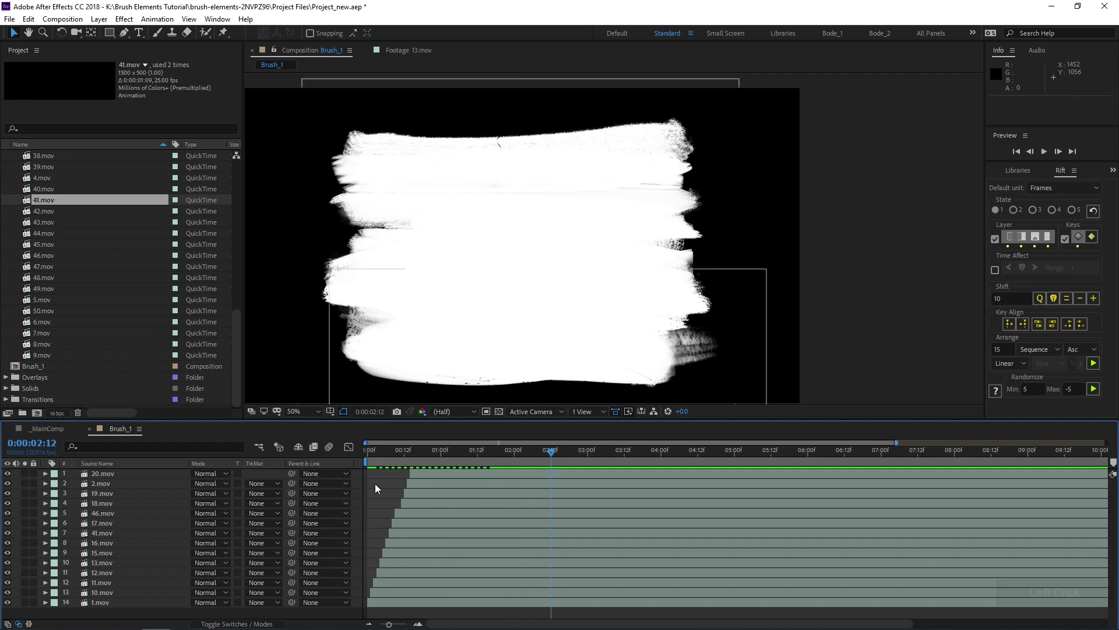
click(385, 489)
drag(368, 451, 350, 462)
key(space)
key(space)
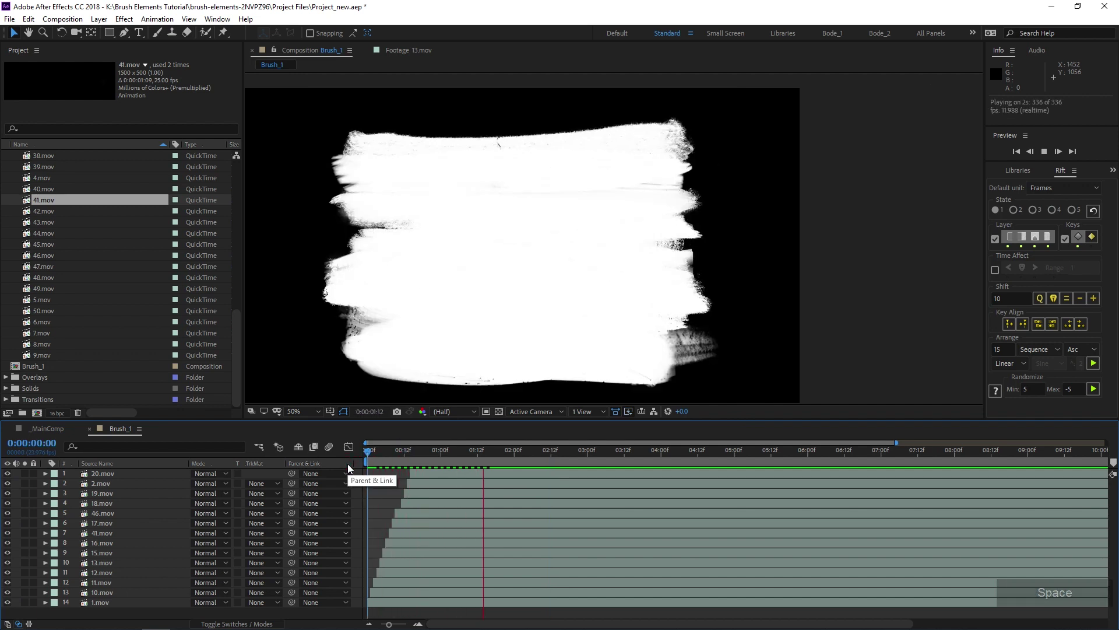
Step: Collapse the Brush Strokes folder and create a 1920 x 1080 composition named Scene_1 at 23.976 fps, lasting 0:00:14:01
scroll(59, 239, up, 10)
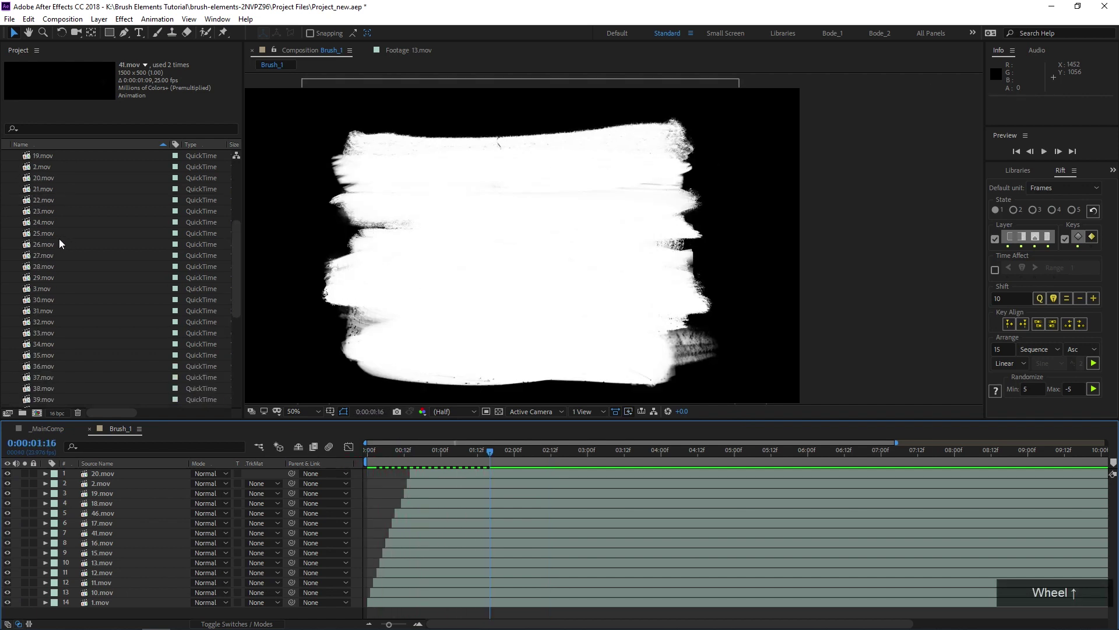
click(6, 189)
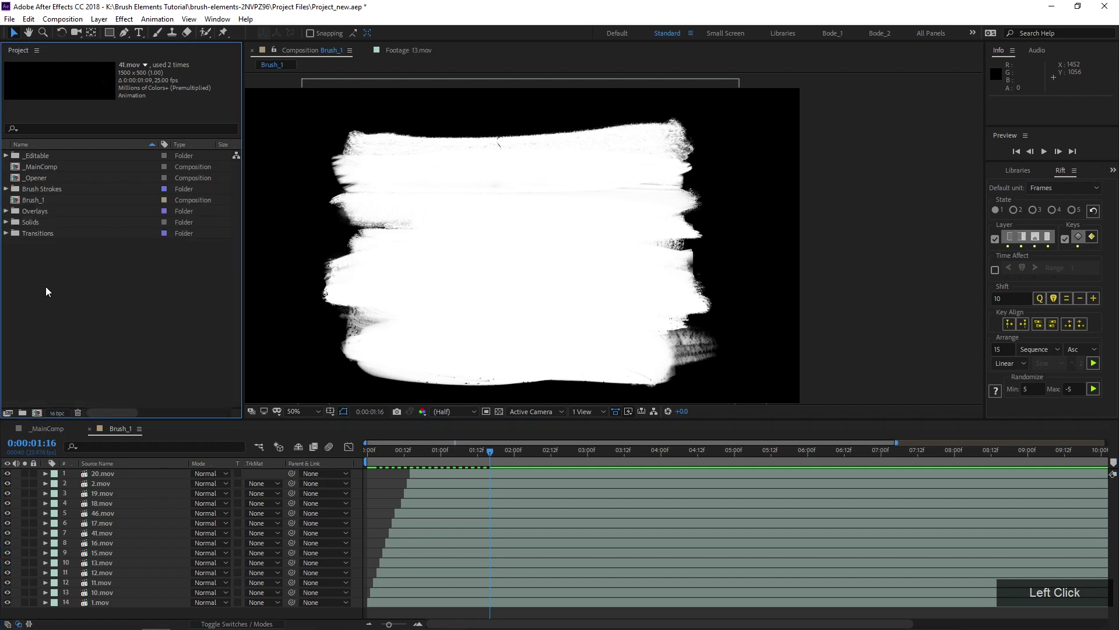
click(37, 413)
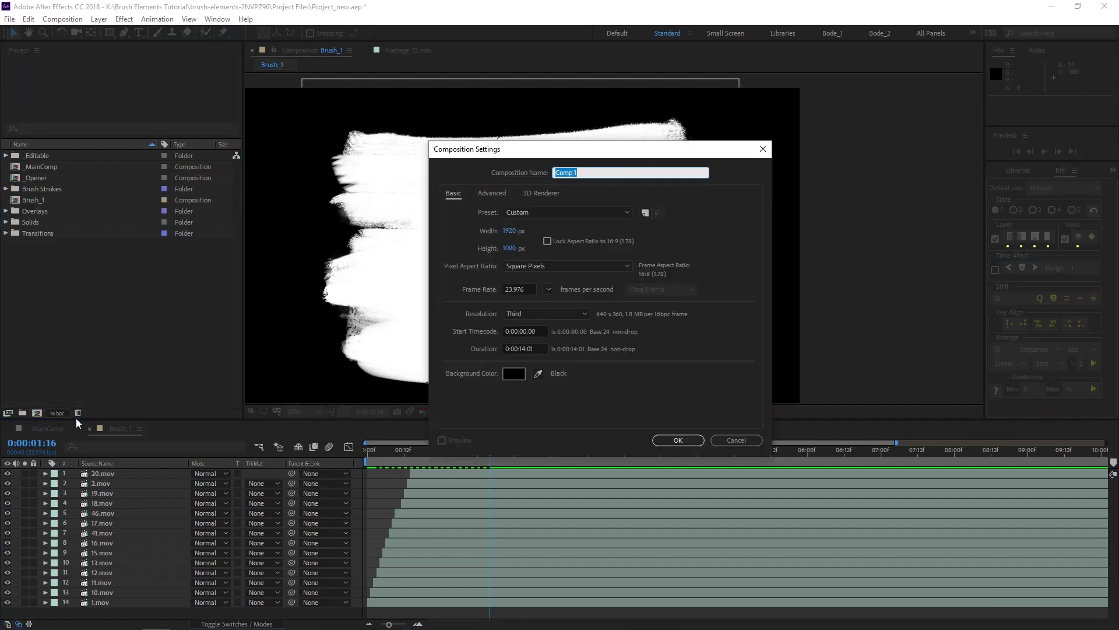
text(Scene)
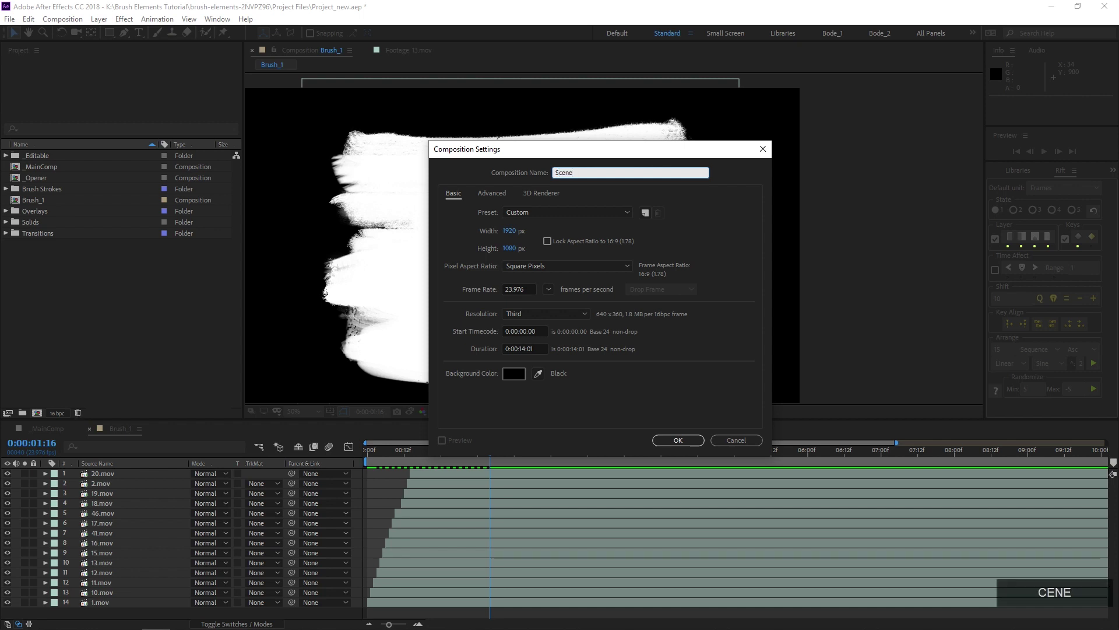
key(Return)
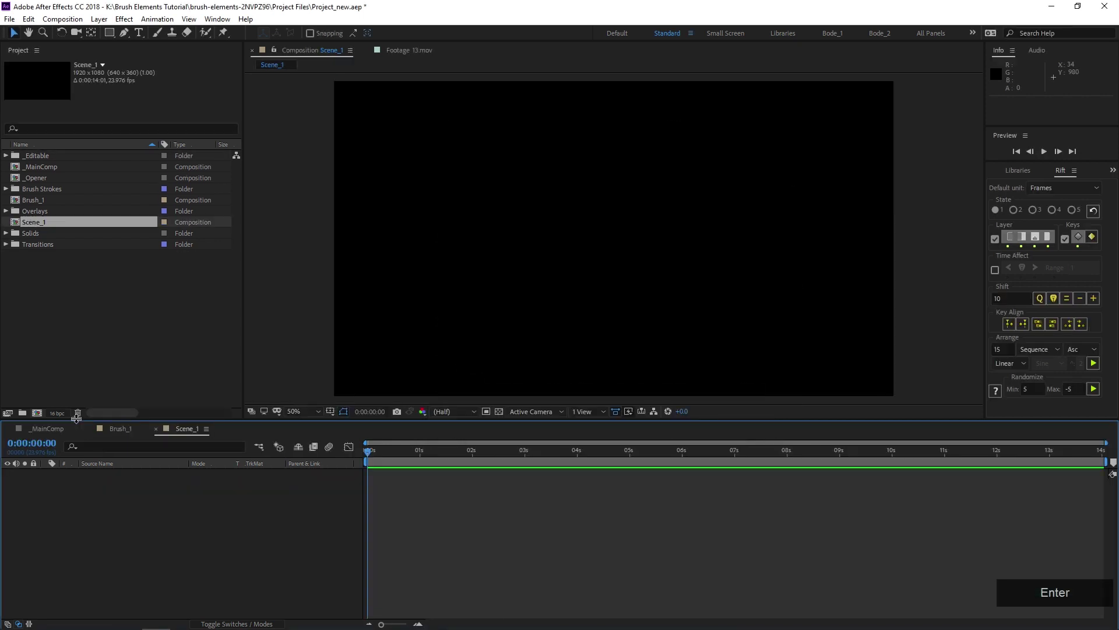
Step: Group the _MainComp and _Opener compositions in a new project folder named unused
click(39, 170)
ctrl+click(35, 178)
drag(35, 178, 24, 413)
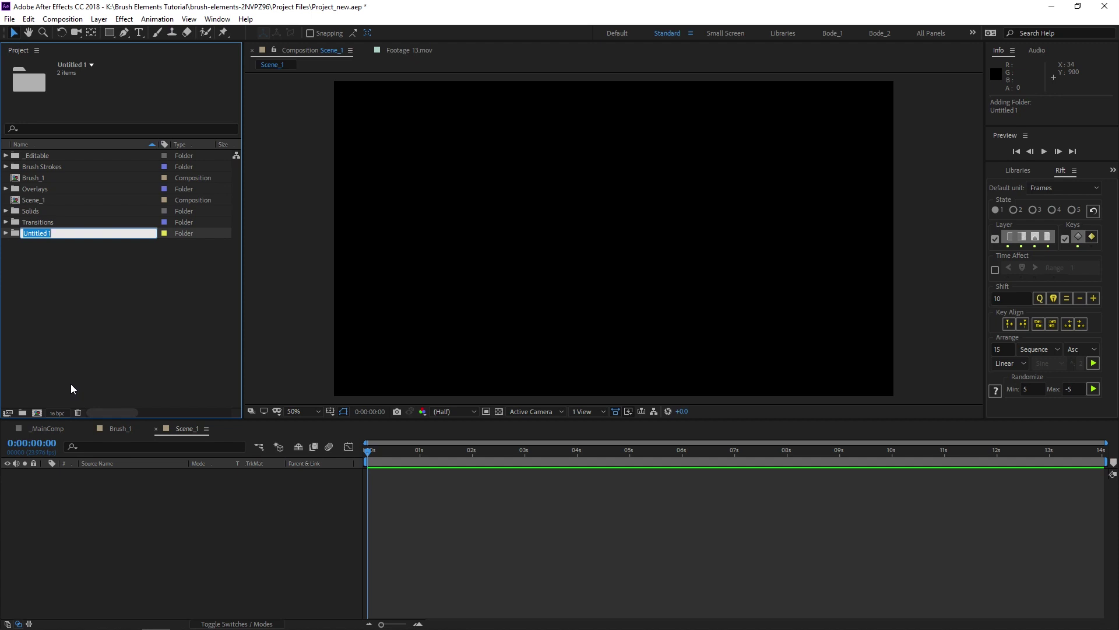
text(unused)
key(Return)
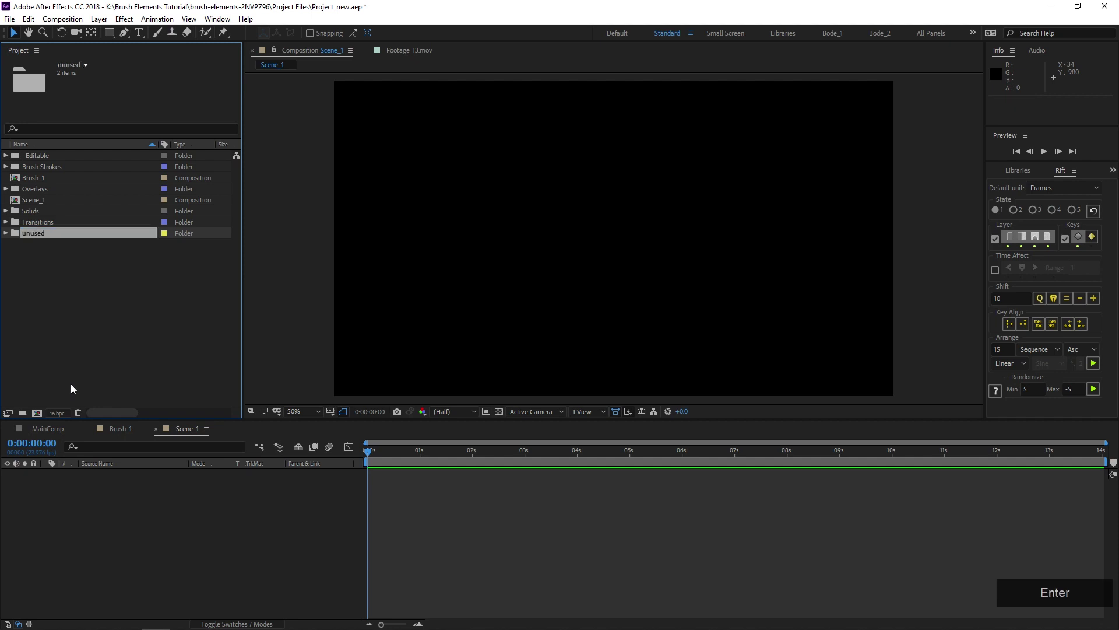
Step: Put the Brush_1 composition into a new project folder named Bode Elements
click(26, 201)
drag(34, 182, 24, 412)
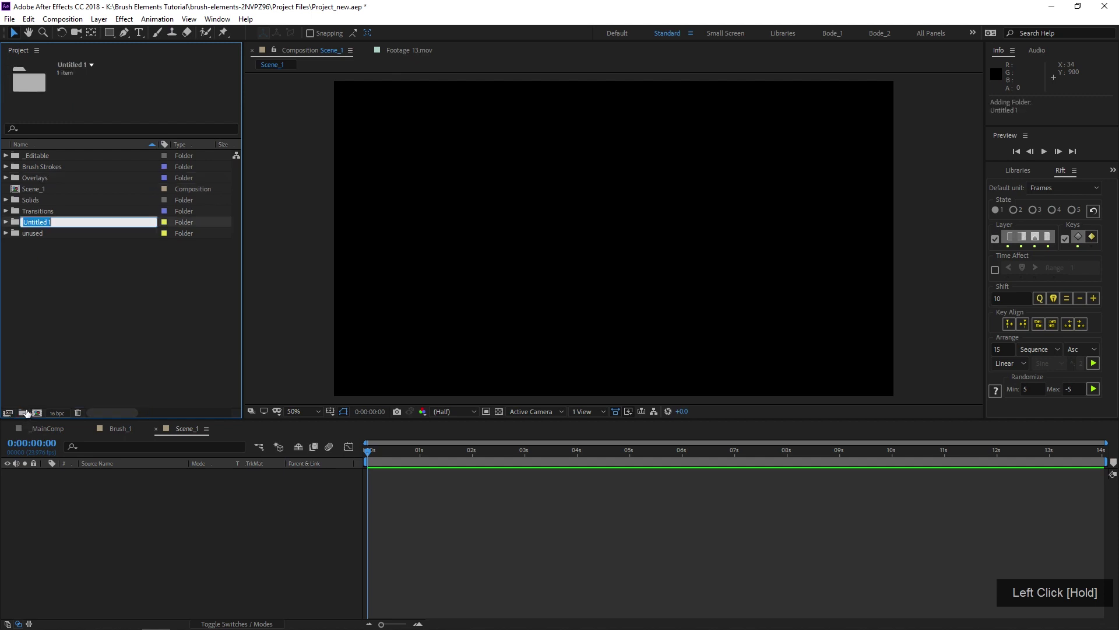
text(Bode Elements)
key(Return)
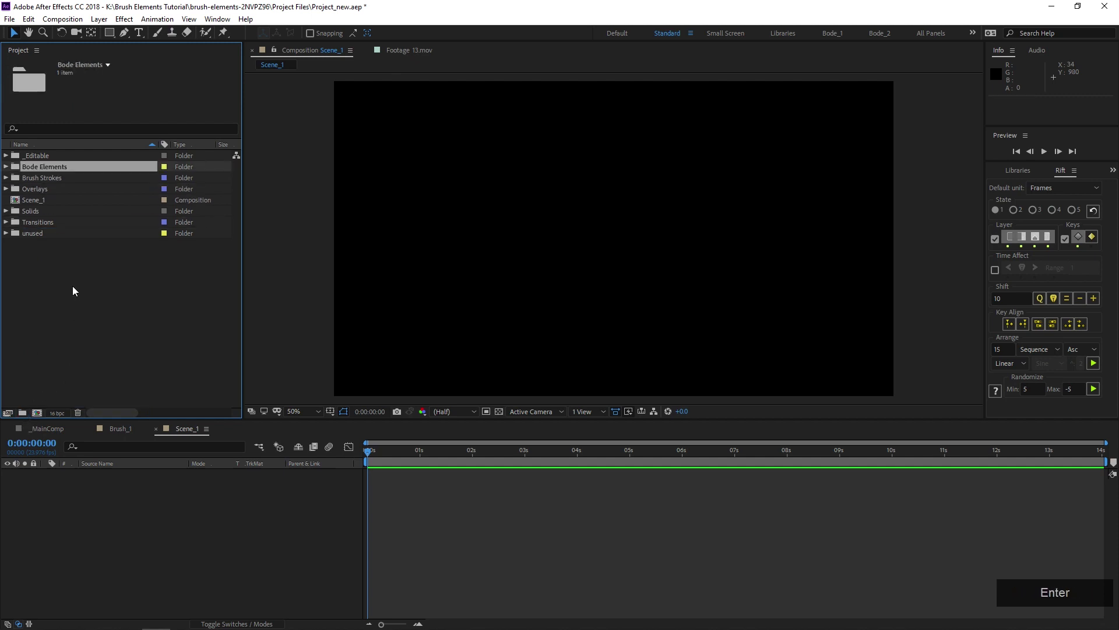
Step: Put the Scene_1 composition into a new project folder named Scenes
drag(28, 199, 23, 412)
text(Scenes)
key(Return)
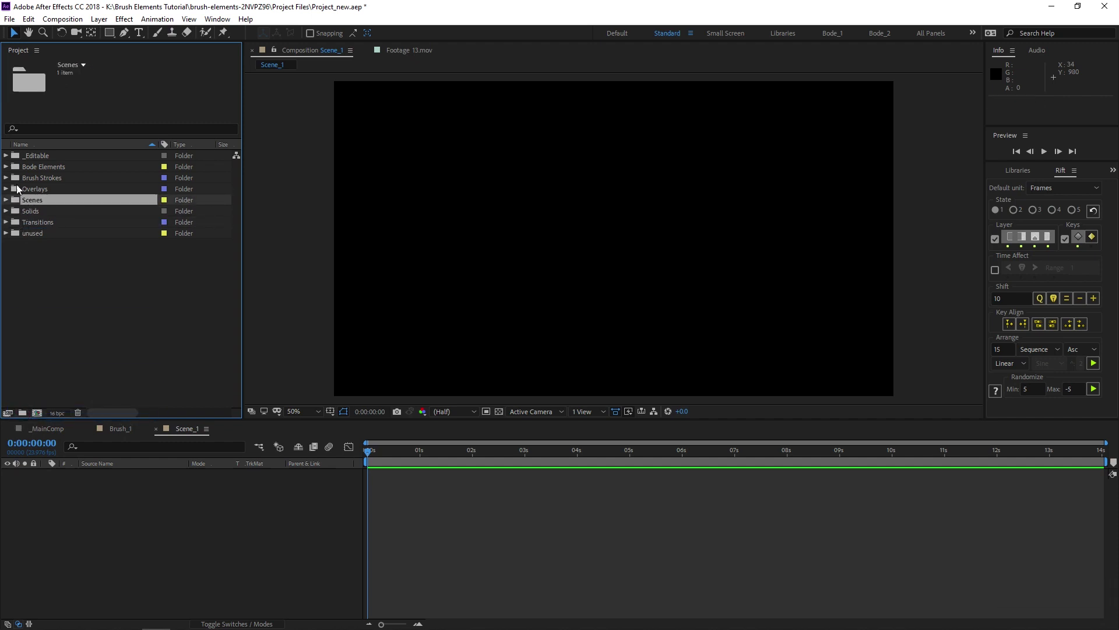
Step: Add Brush_1 from the Bode Elements folder to Scene_1 as a layer and collapse the folder
click(6, 167)
mouse_move(42, 178)
mouse_down()
mouse_move(114, 394)
mouse_move(142, 531)
mouse_up()
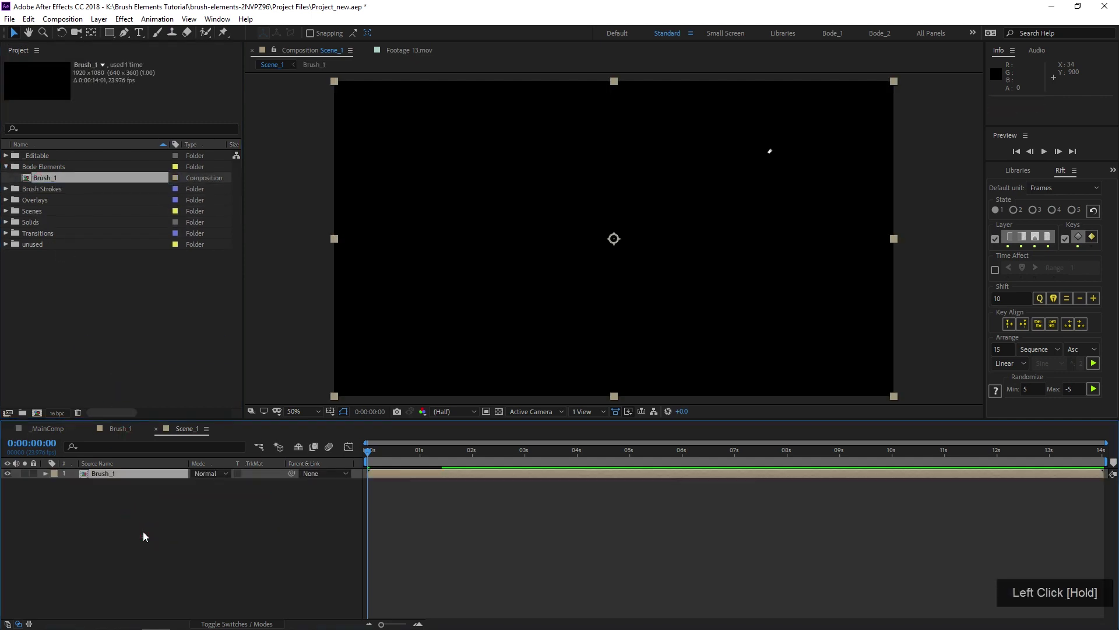
click(5, 166)
Step: Create an empty project folder named Footage and keep it selected
click(22, 412)
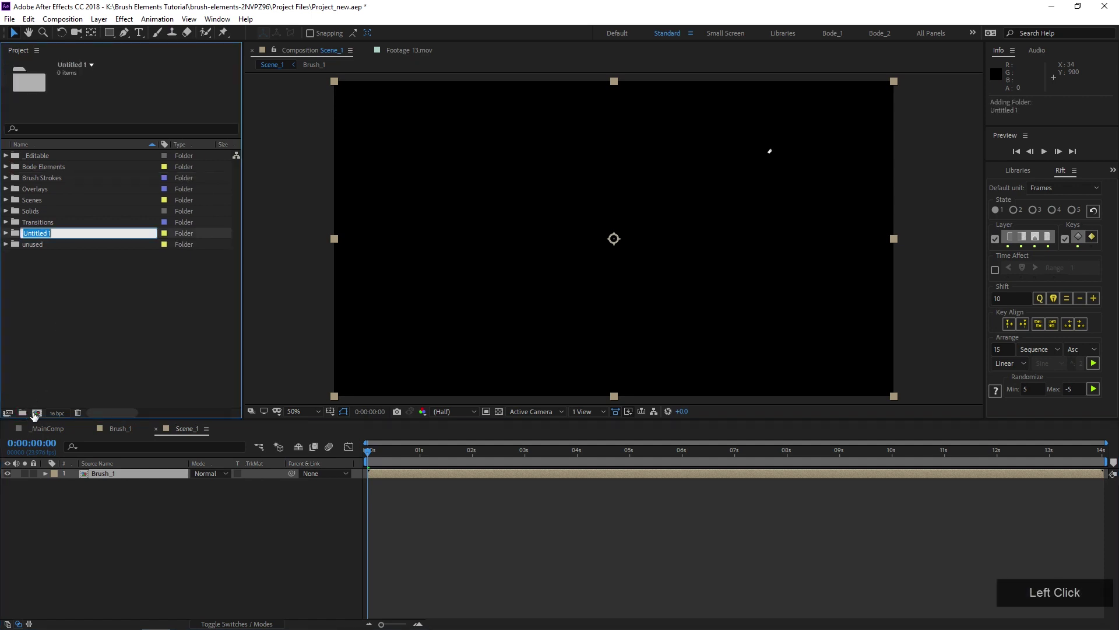
text(Footage)
key(Return)
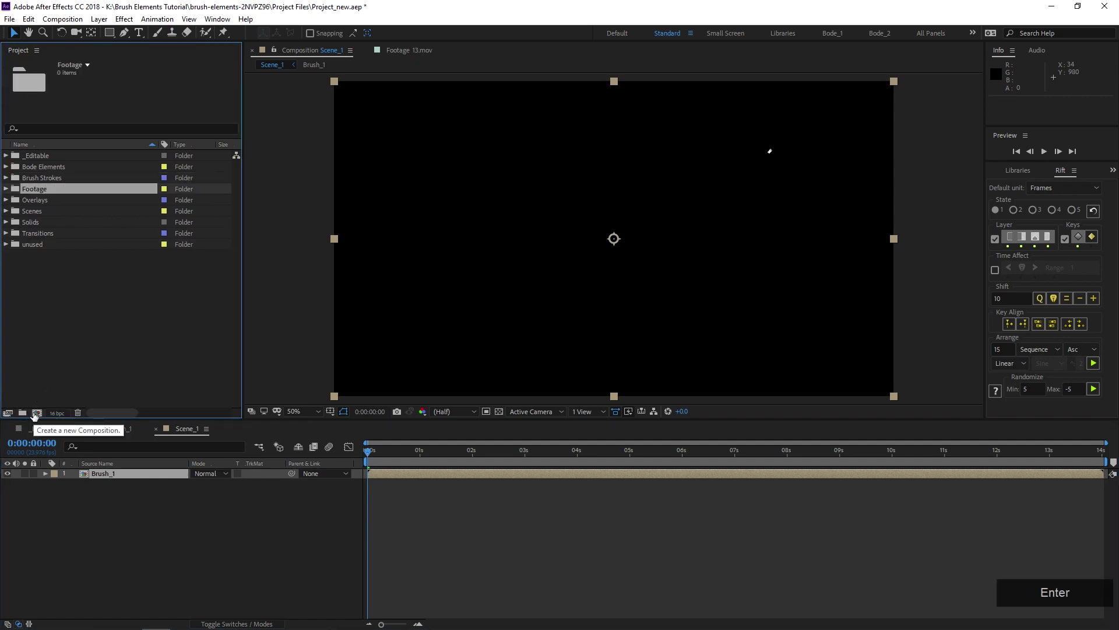
click(15, 190)
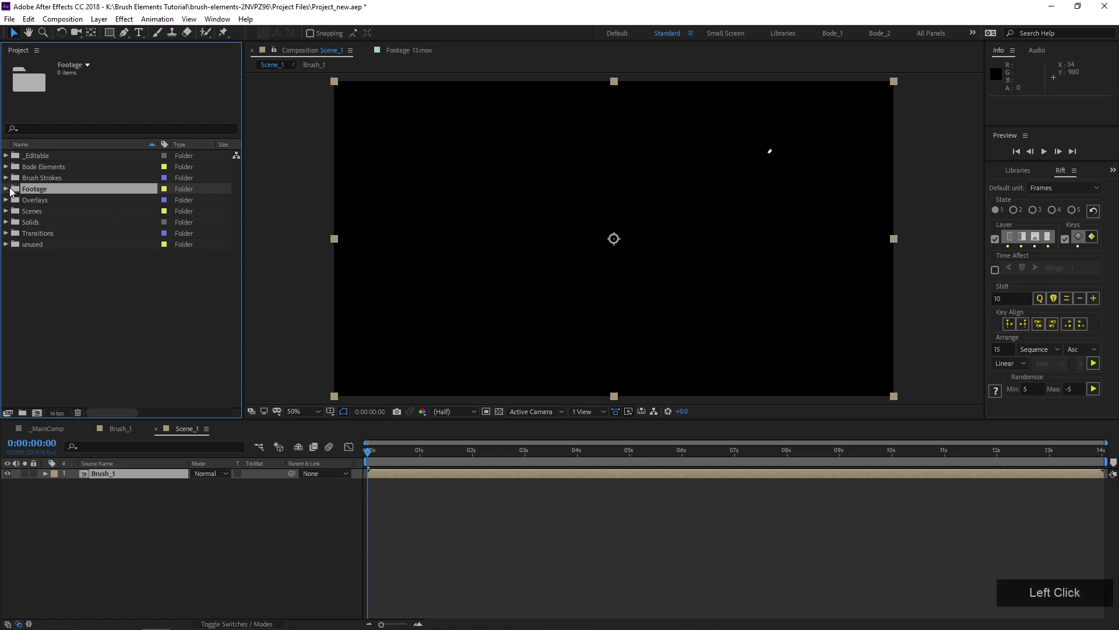
Step: Import singer-standing-in-front-of-a-microphone-and-LADCUNT.mov into the Footage folder and open the clip in the footage viewer
double_click(89, 199)
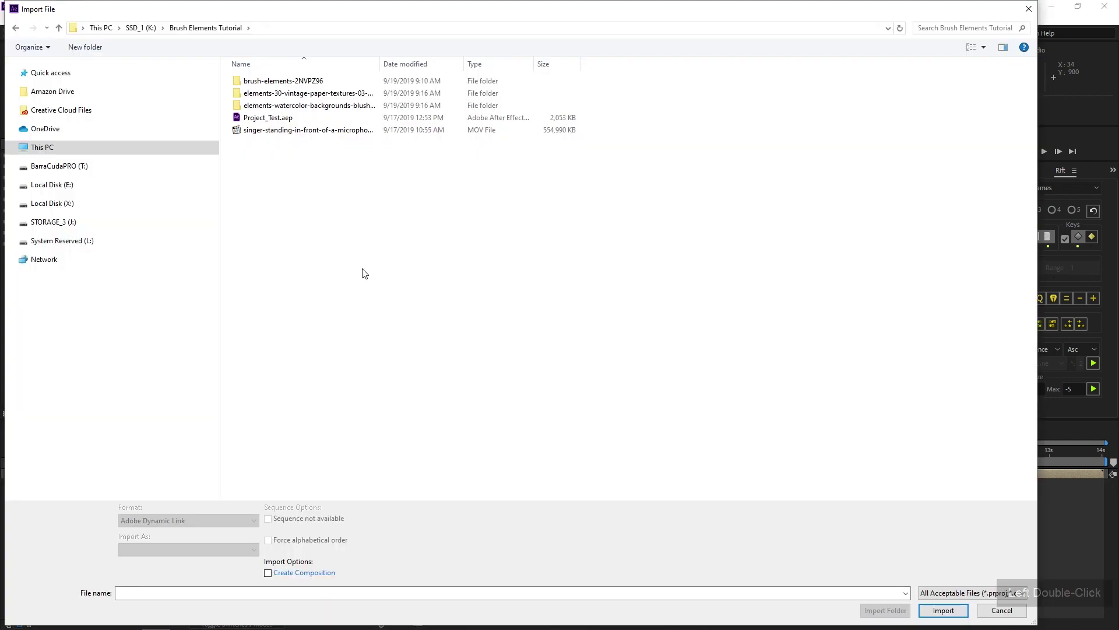
click(393, 134)
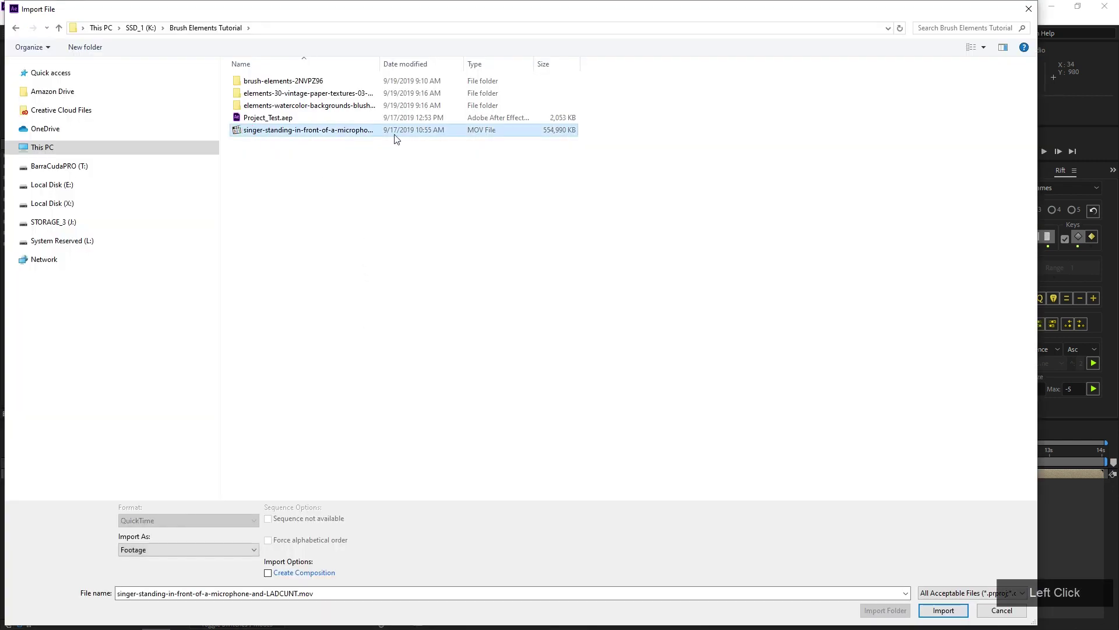
click(943, 610)
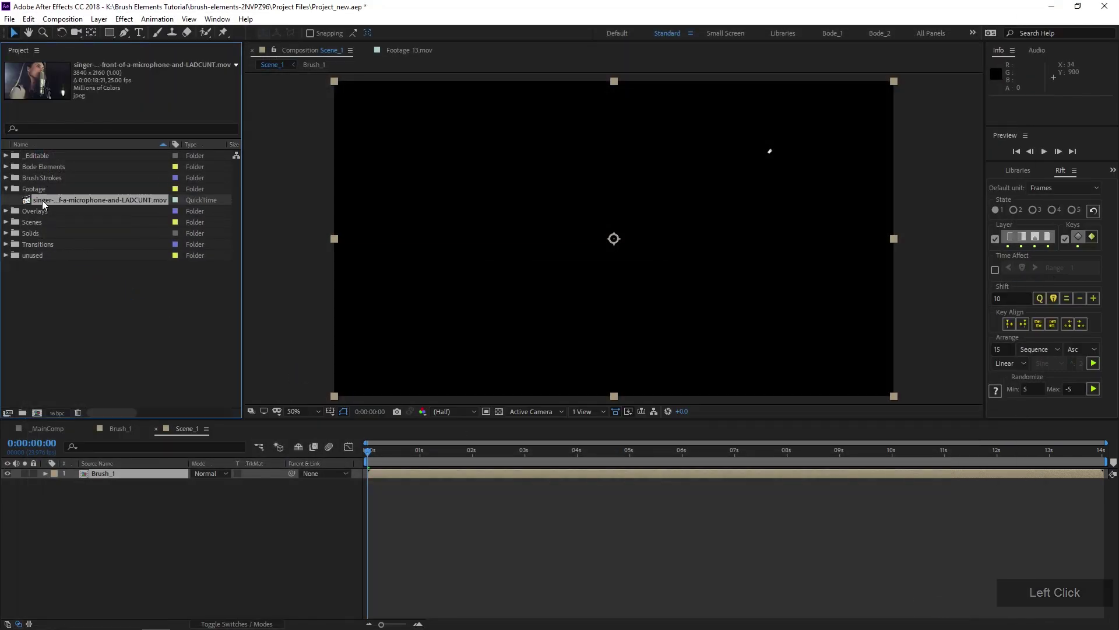
double_click(42, 201)
scroll(401, 284, down, 3)
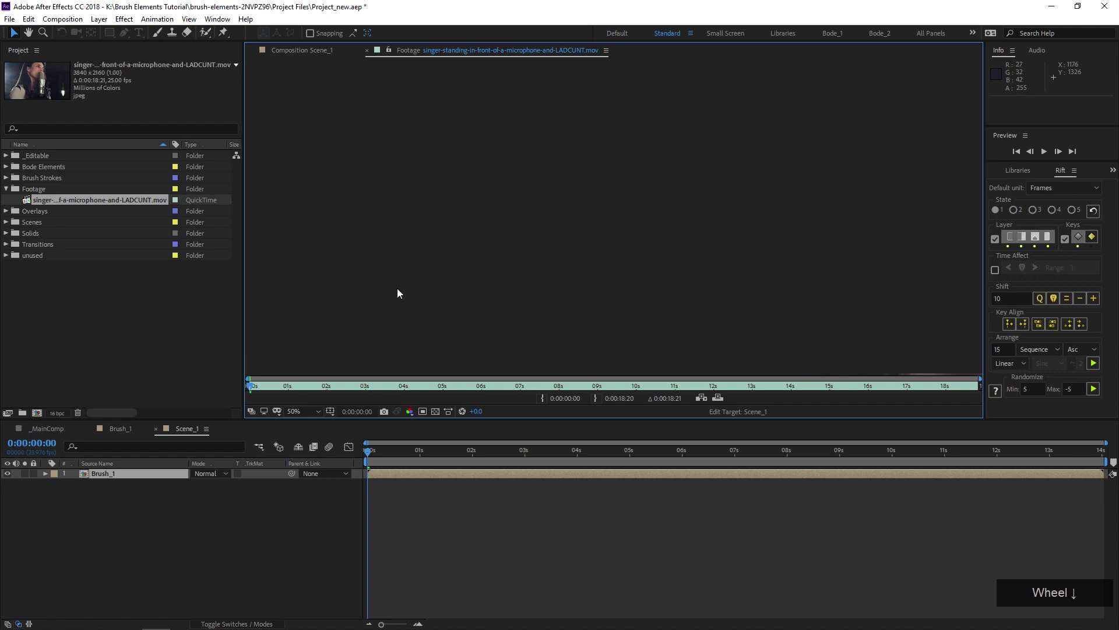
Step: Scrub through the singer clip in the footage viewer to review its content
drag(275, 389, 333, 386)
scroll(440, 318, down, 2)
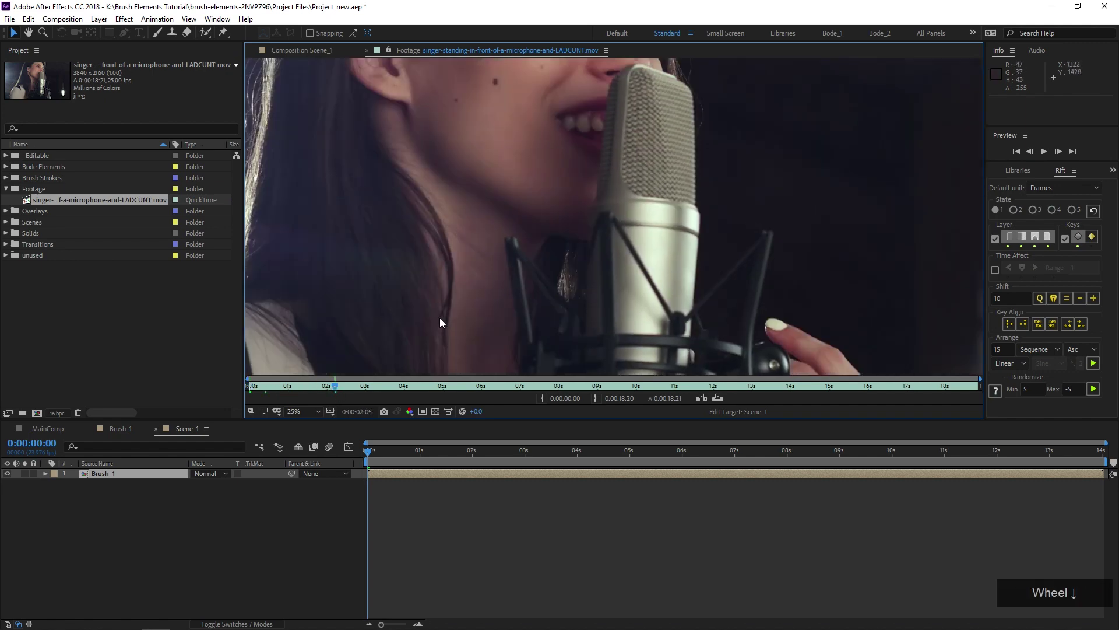
scroll(440, 317, down, 1)
scroll(440, 317, up, 1)
drag(342, 385, 730, 387)
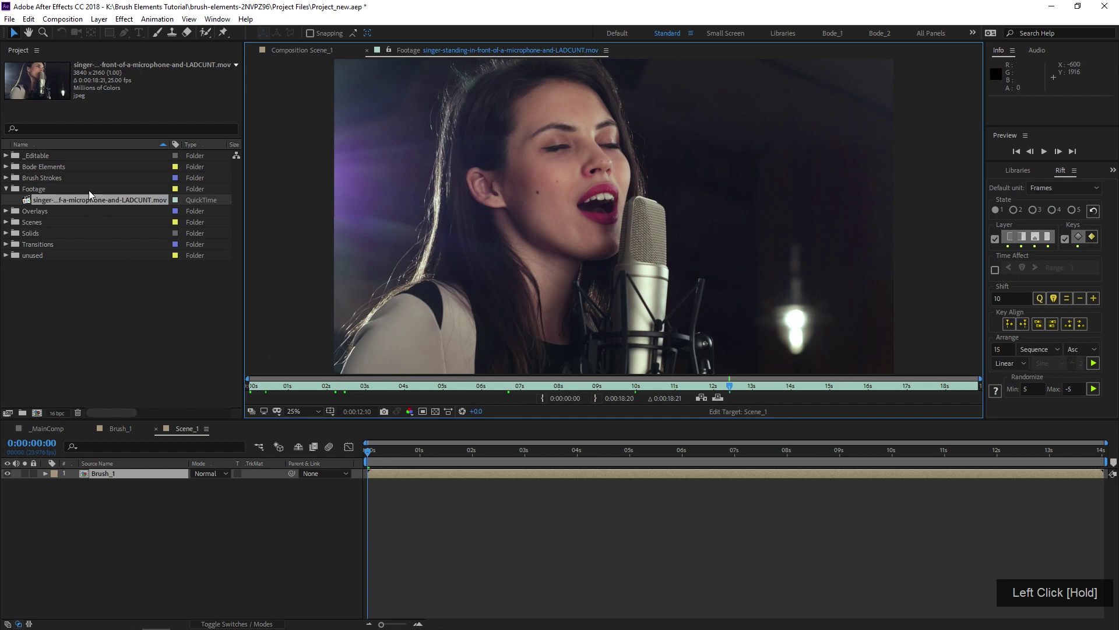
Step: Add the singer clip to Scene_1 beneath the Brush_1 layer and fit it to the composition height
drag(82, 199, 172, 523)
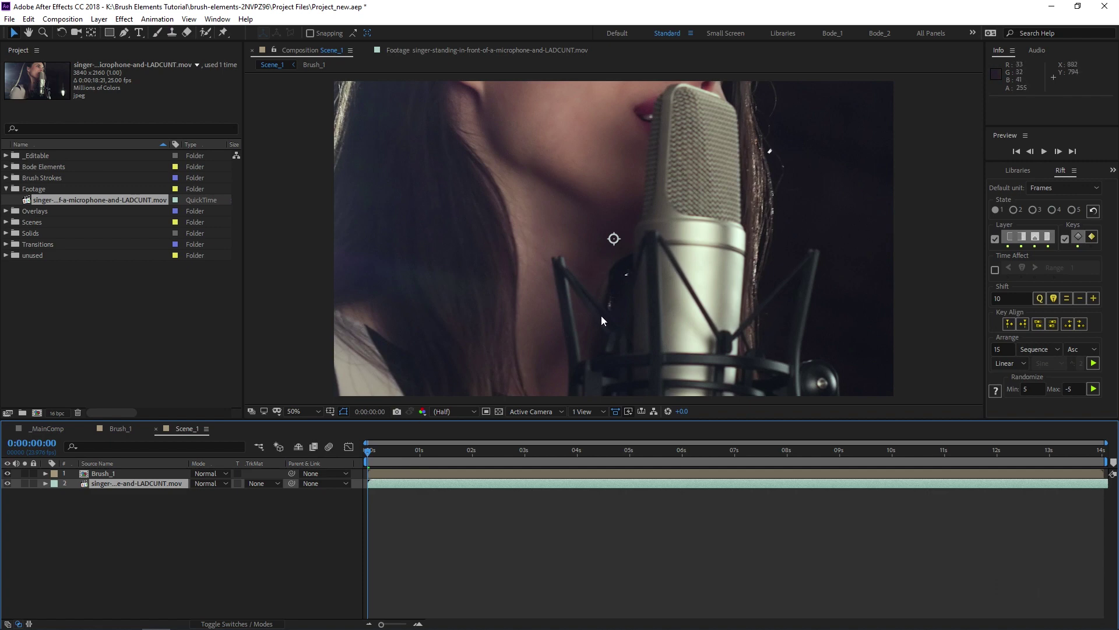
click(624, 238)
key(ctrl+shift+alt+g)
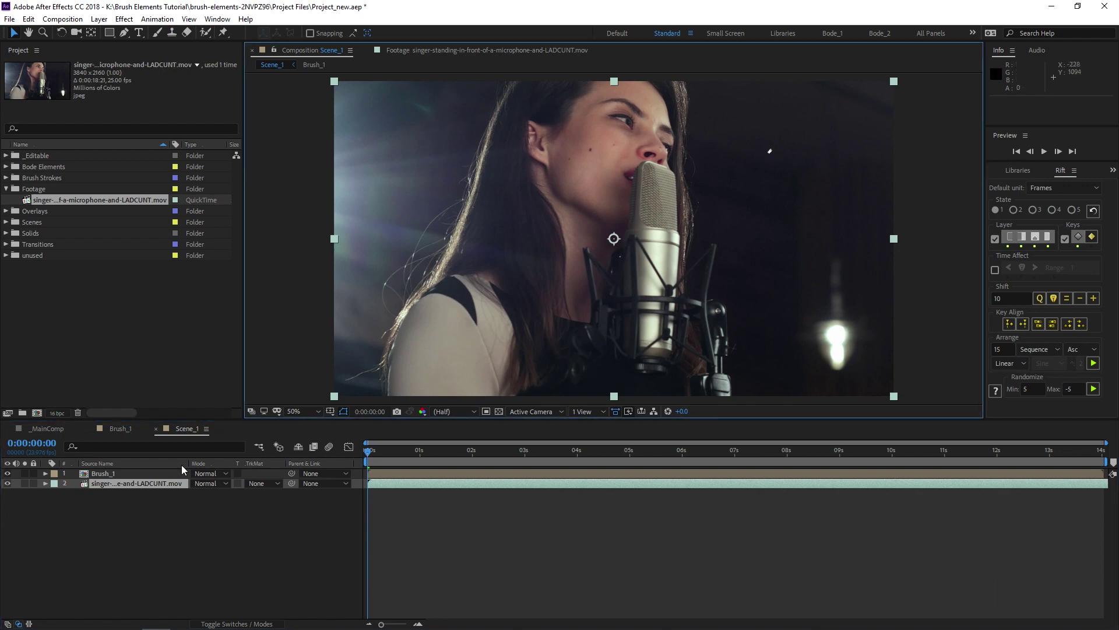
Step: Set the singer layer's track matte to the alpha of Brush_1 and preview the brush reveal
click(260, 484)
drag(265, 482, 285, 512)
key(space)
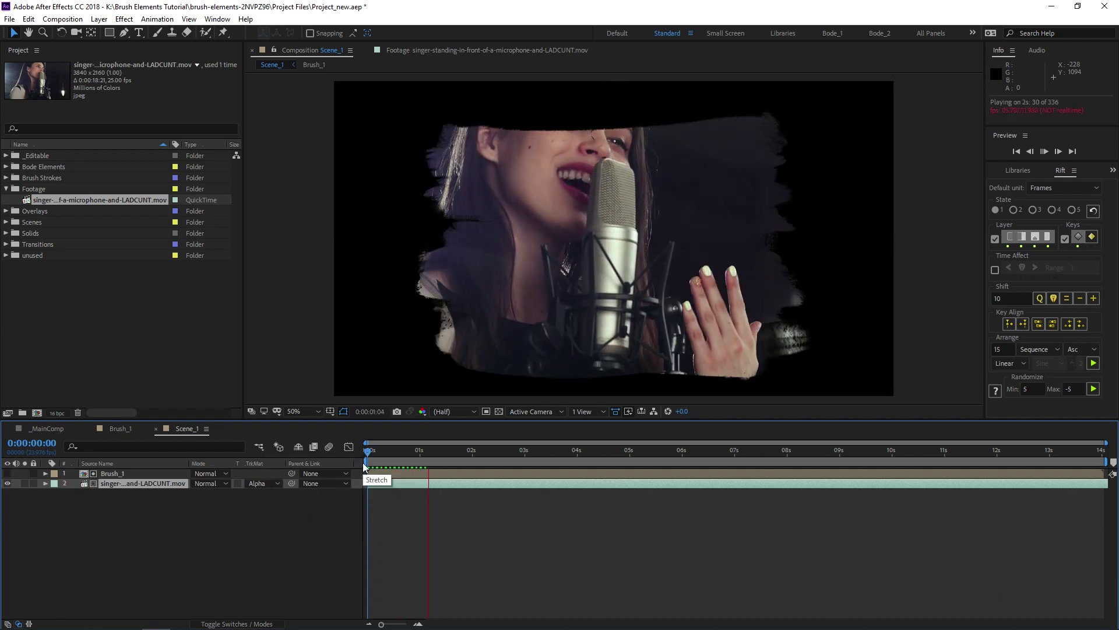
key(space)
key(space)
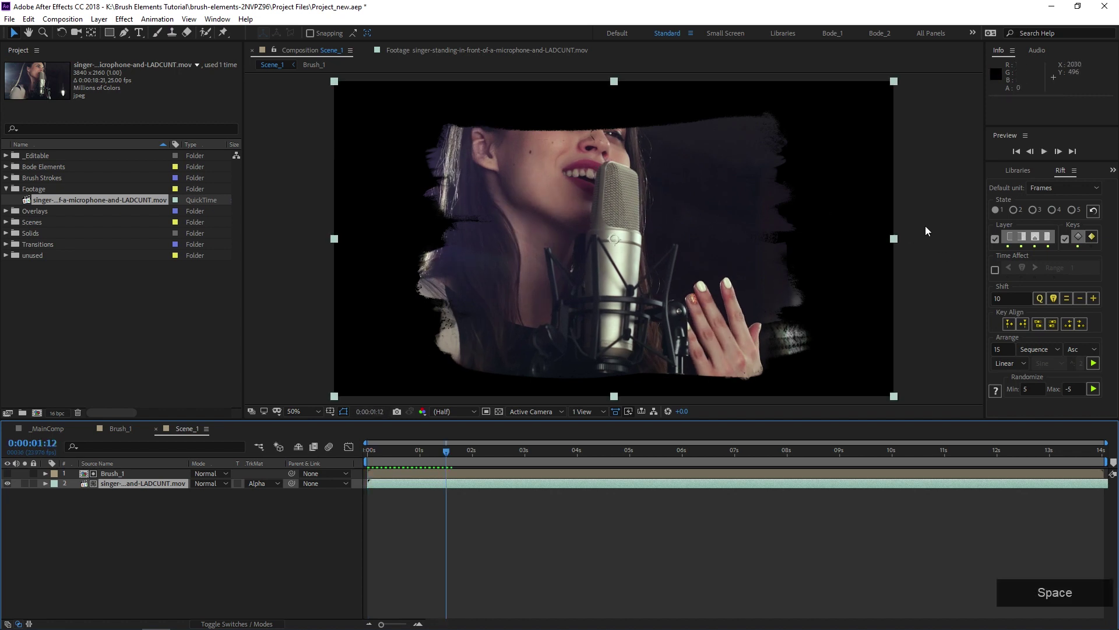
Step: Scale the singer layer down to 44%, slide it earlier so it ends with the composition, and preview the new timing
drag(896, 239, 863, 250)
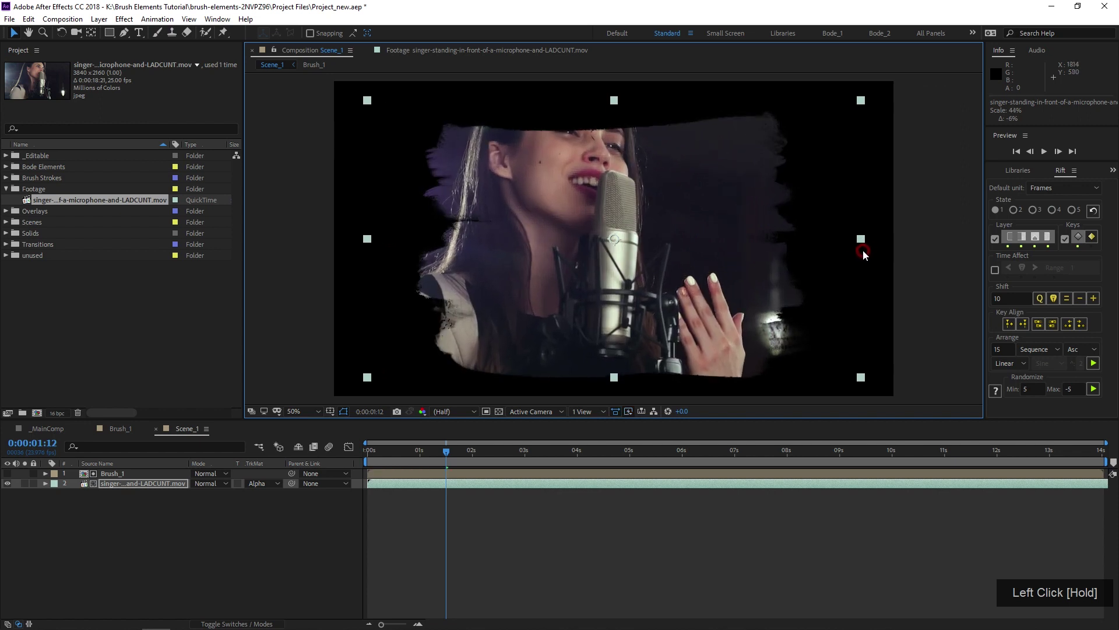
click(568, 453)
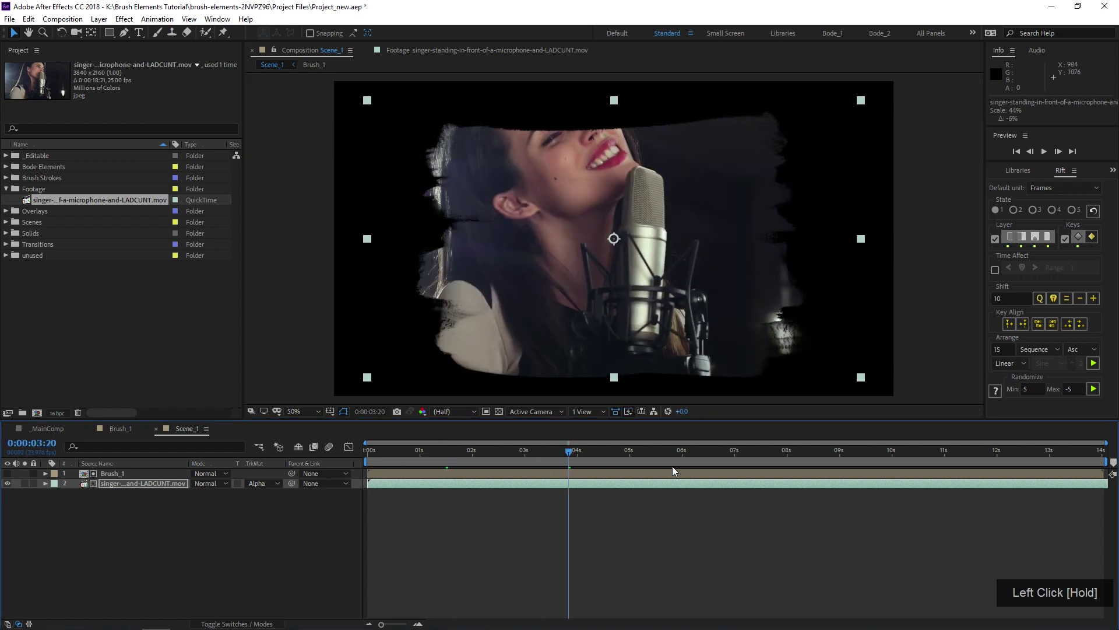
drag(708, 481, 730, 466)
key(space)
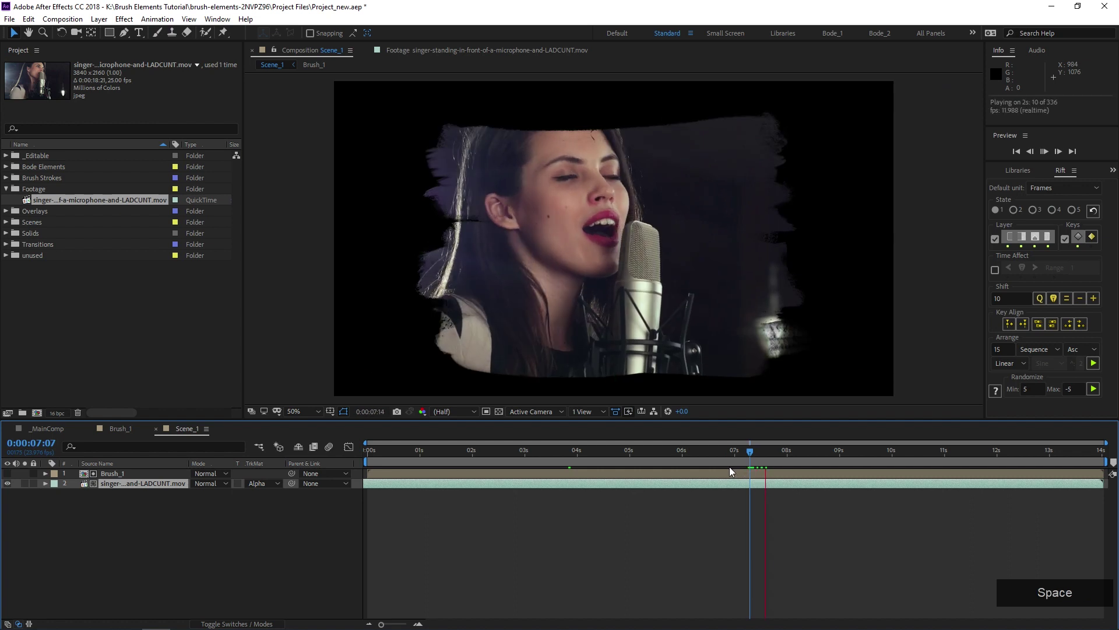
key(space)
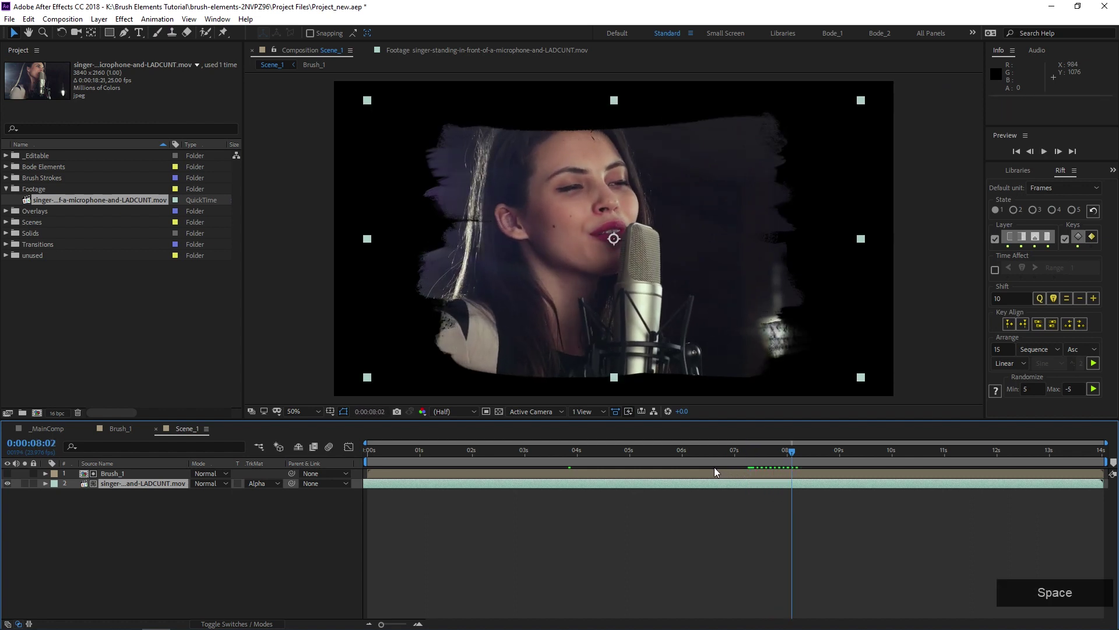
Step: Examine the matted singer image up close and select the Brush_1 layer
scroll(506, 278, up, 2)
middle_click(449, 242)
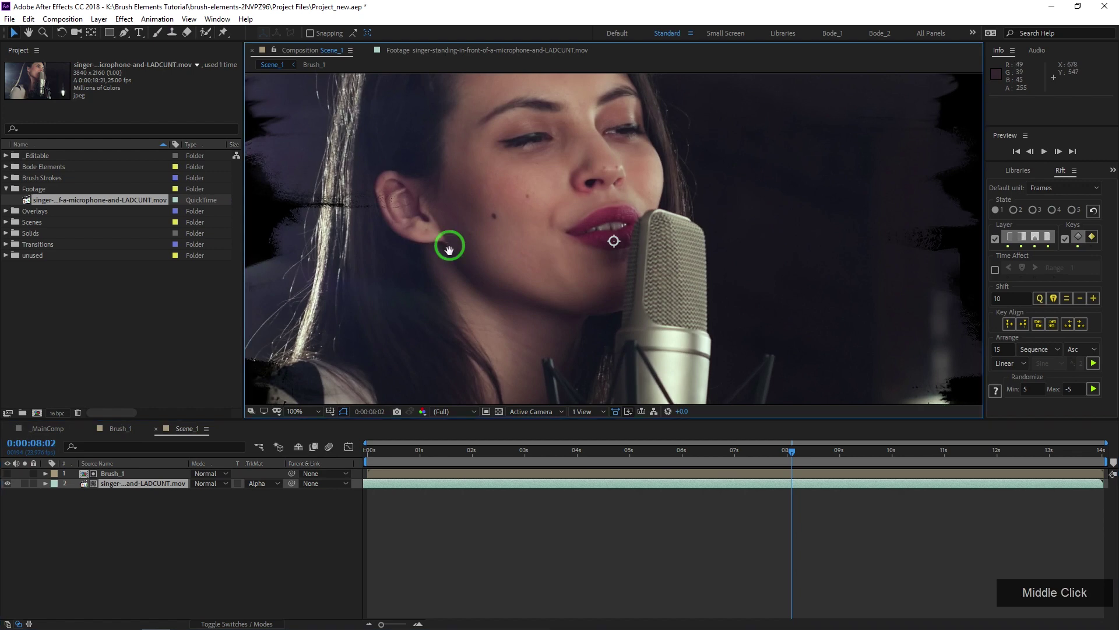
click(119, 473)
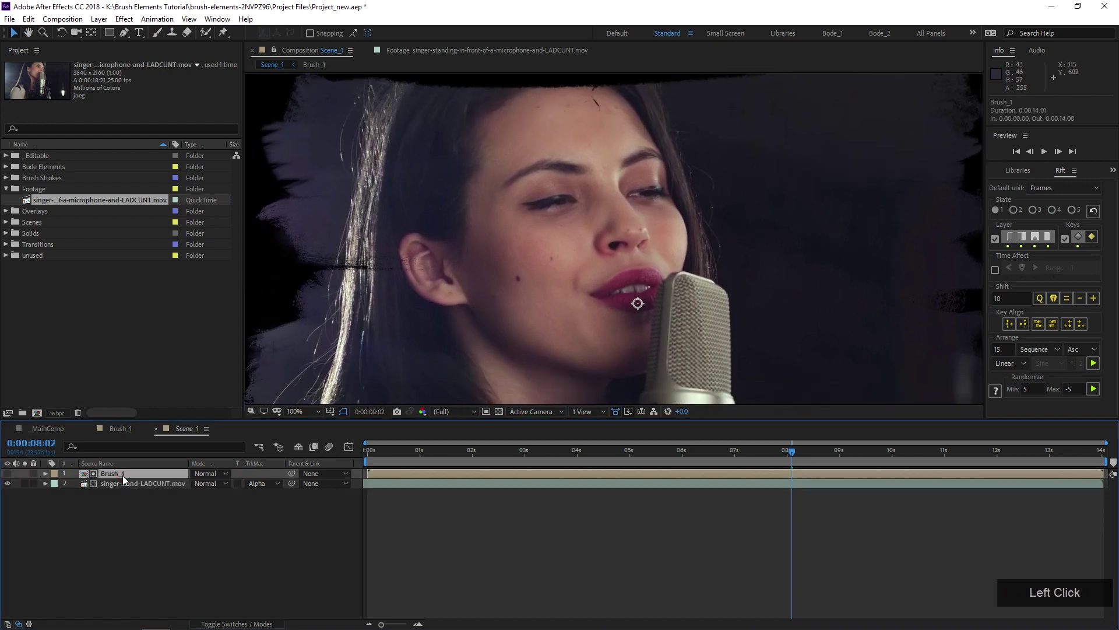
Step: Collapse the Footage folder and create a new project folder named Textures
click(6, 189)
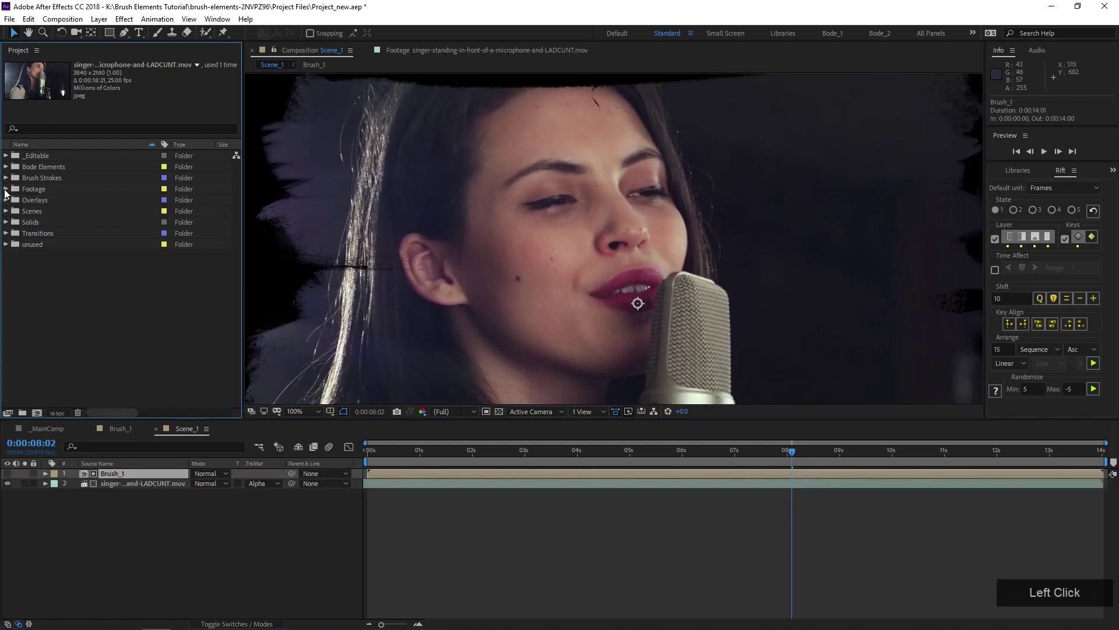
scroll(551, 307, down, 4)
scroll(551, 308, up, 2)
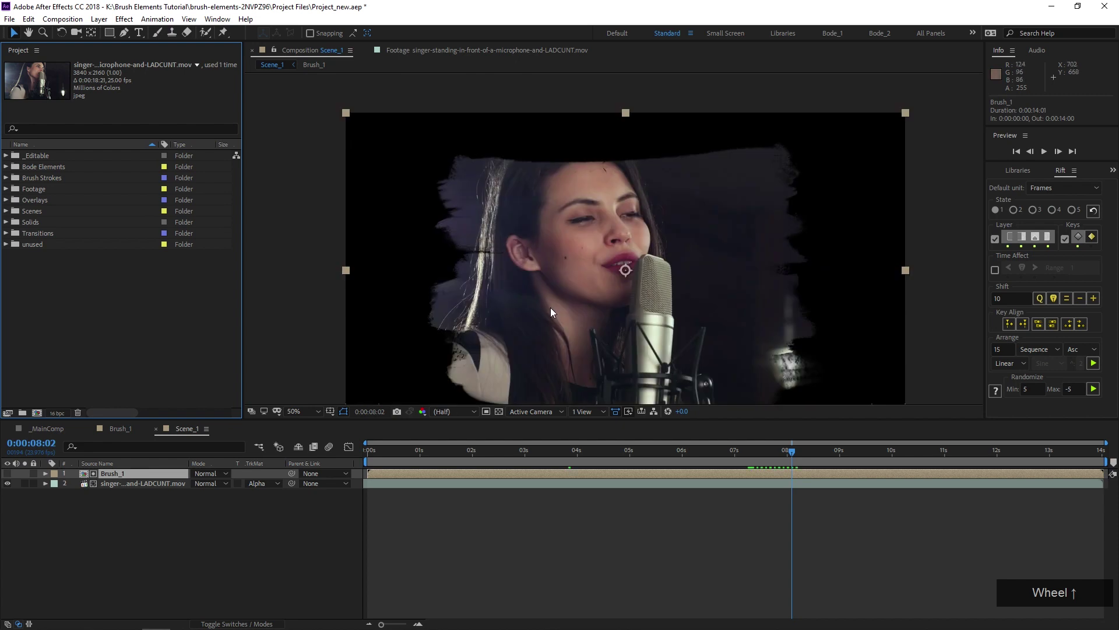
middle_click(550, 306)
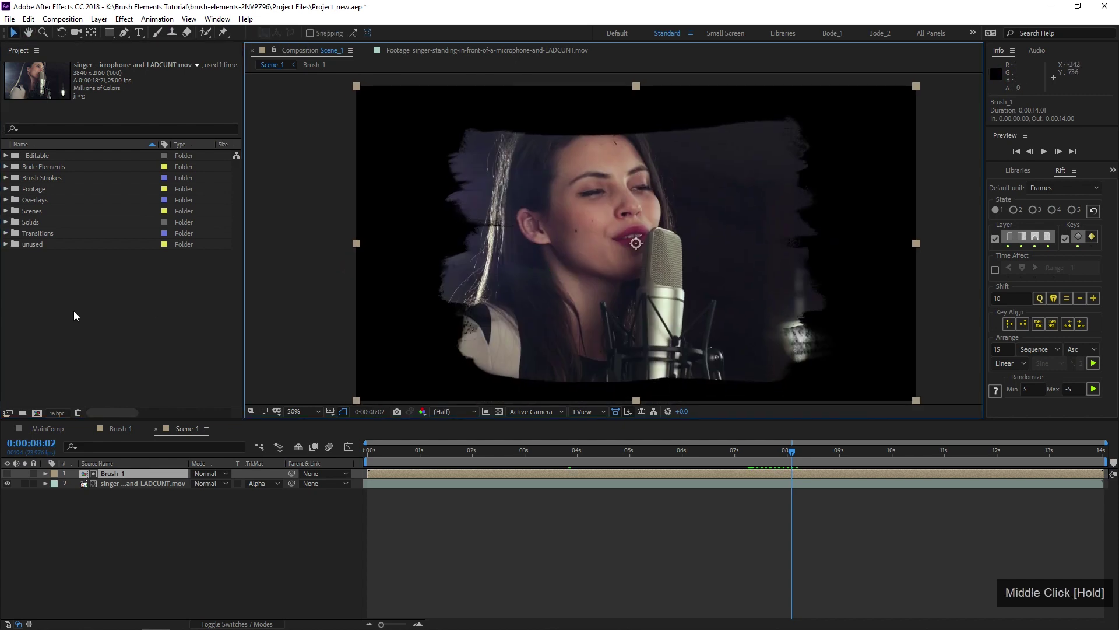
click(22, 413)
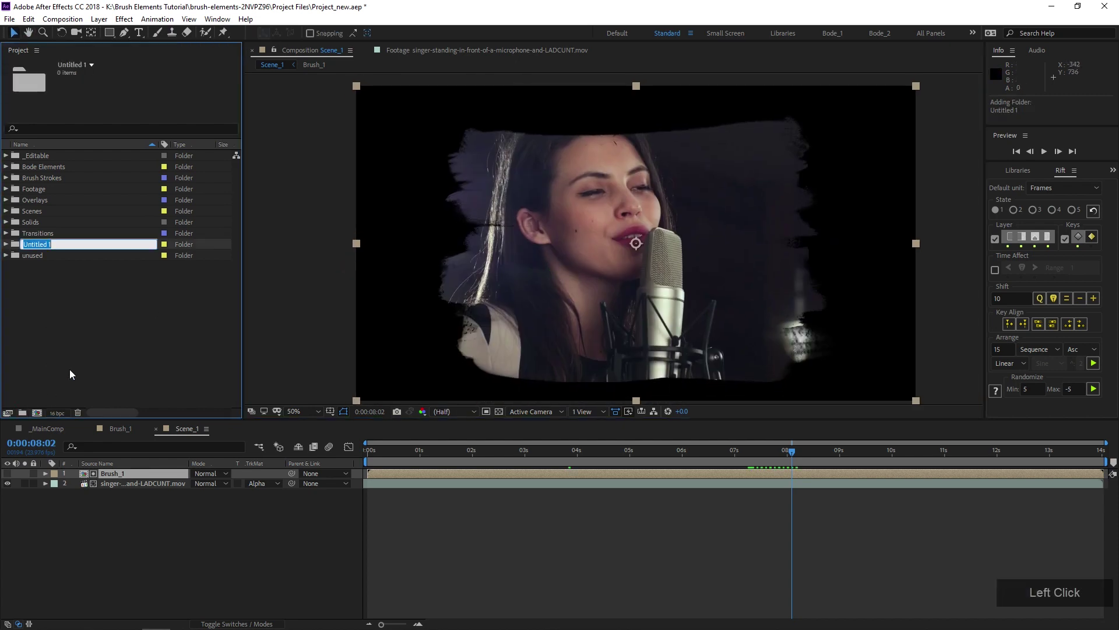
text(Textures)
key(Return)
Step: Switch to the browser, review the 30 Vintage Paper Textures and Watercolor Backgrounds - Blush pages, and return to After Effects
key(ctrl+i)
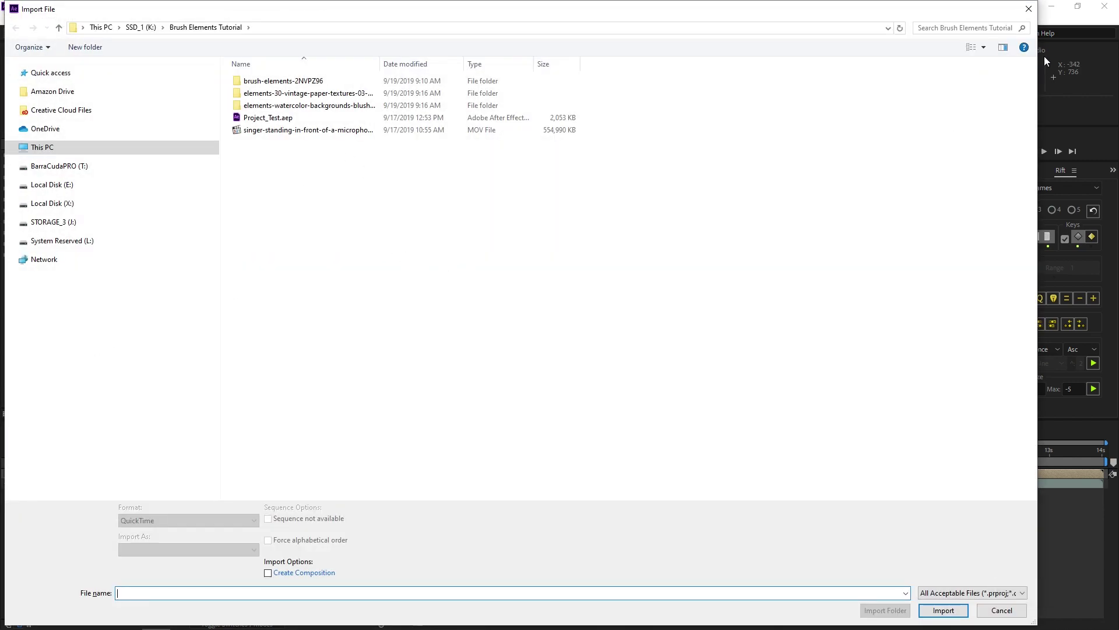
click(1029, 9)
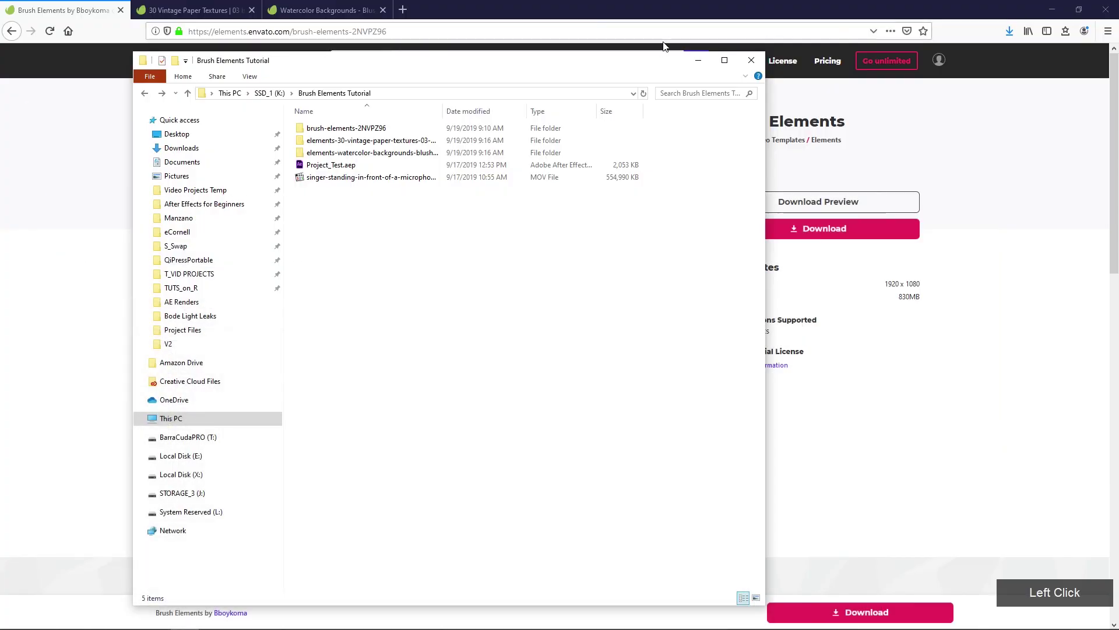
click(200, 6)
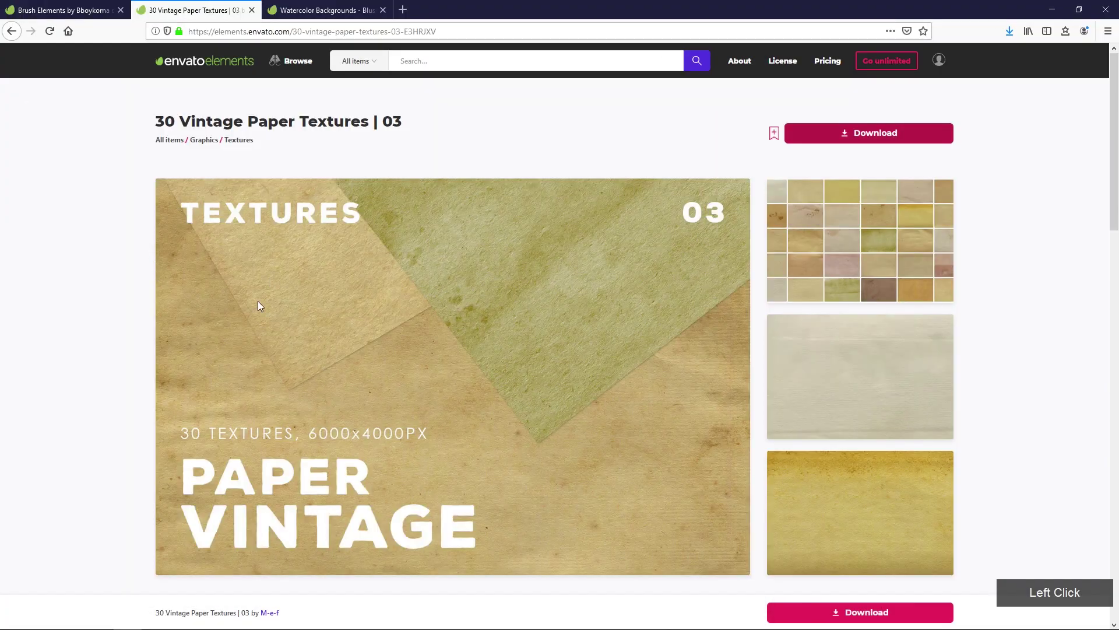
drag(156, 120, 364, 122)
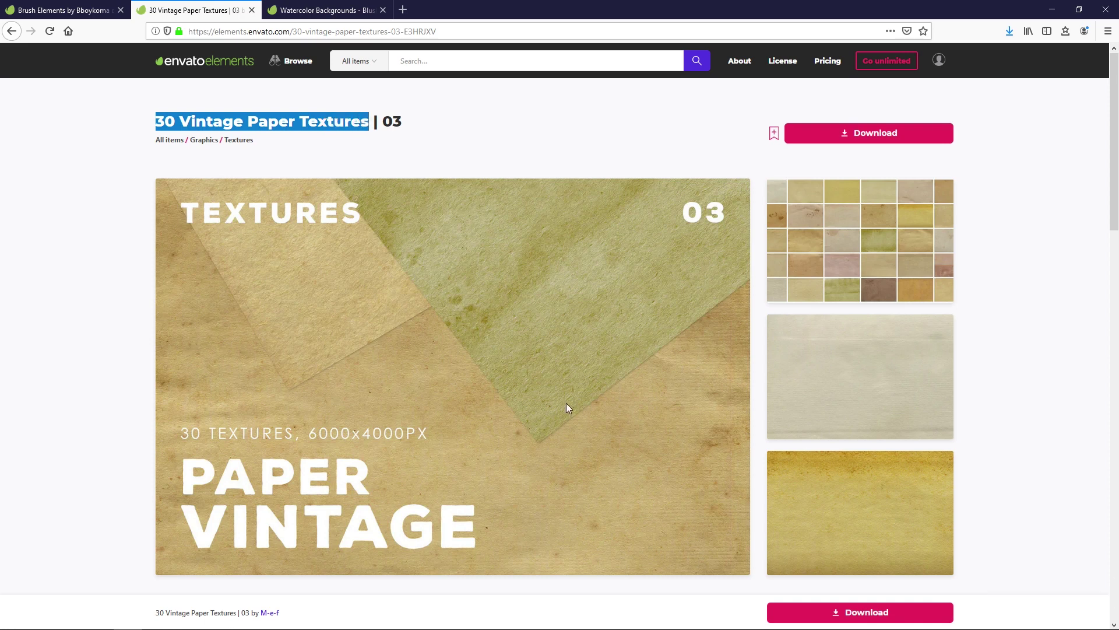
scroll(566, 405, down, 4)
scroll(418, 361, up, 2)
scroll(418, 365, up, 1)
click(297, 11)
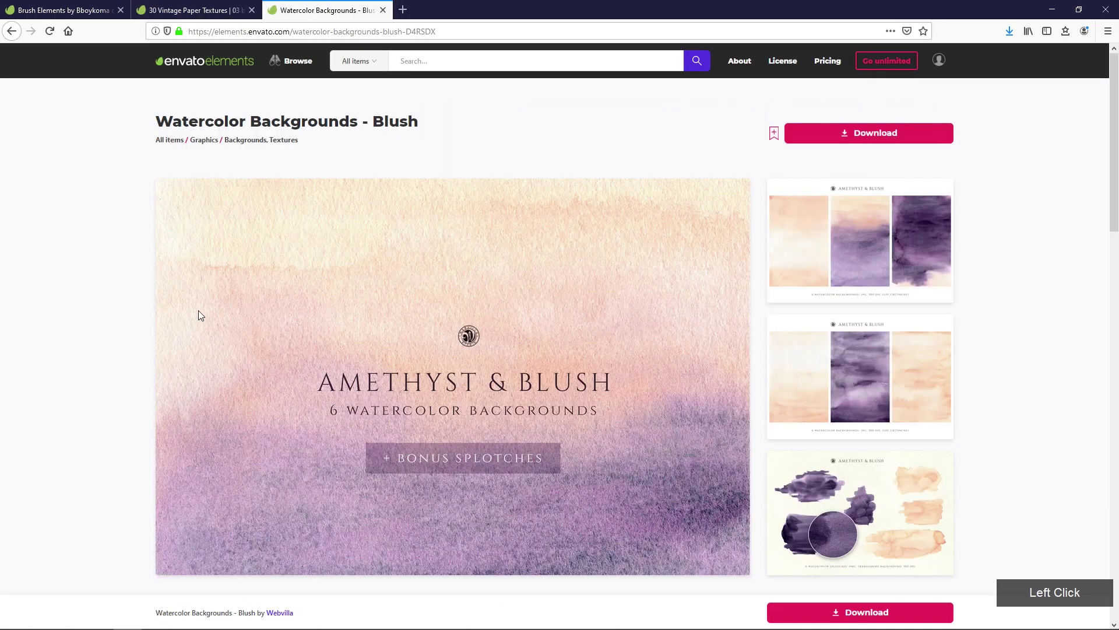
scroll(851, 280, down, 2)
scroll(778, 378, up, 2)
key(alt+Tab)
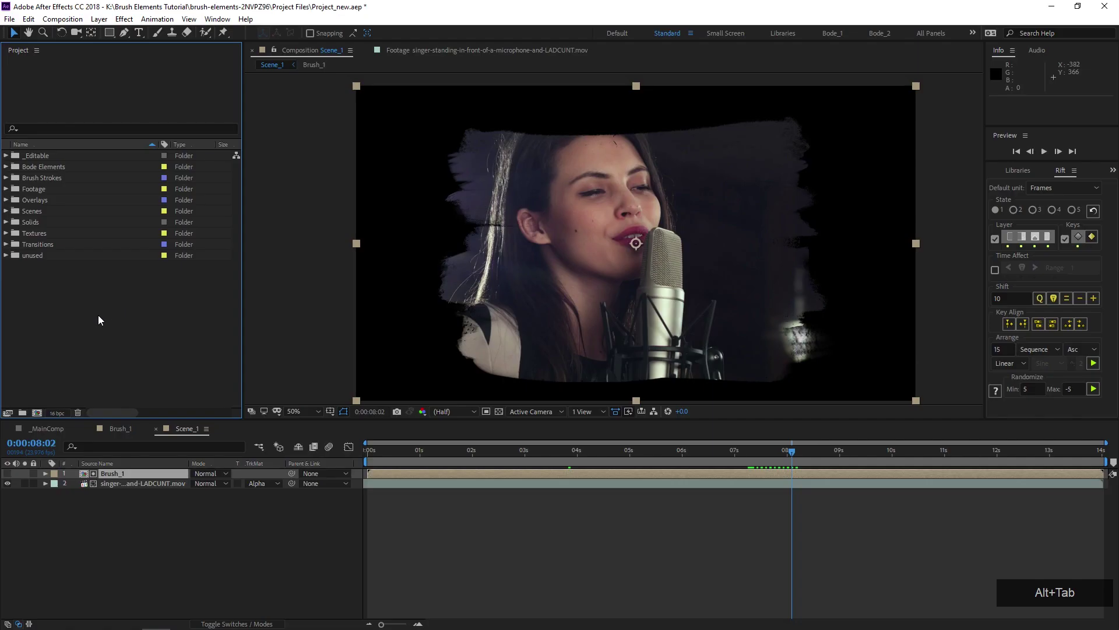
Step: Import Vintage Paper 6.jpg, 9.jpg, 13.jpg and 14.jpg from the vintage paper textures folder into the Textures folder
click(27, 234)
key(ctrl+i)
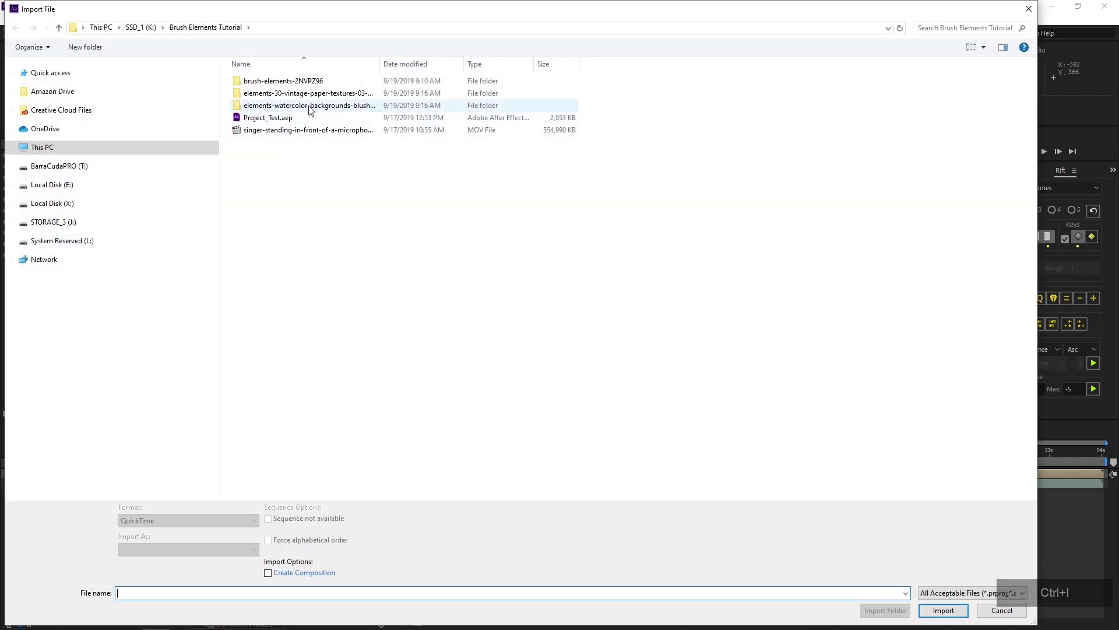
double_click(311, 93)
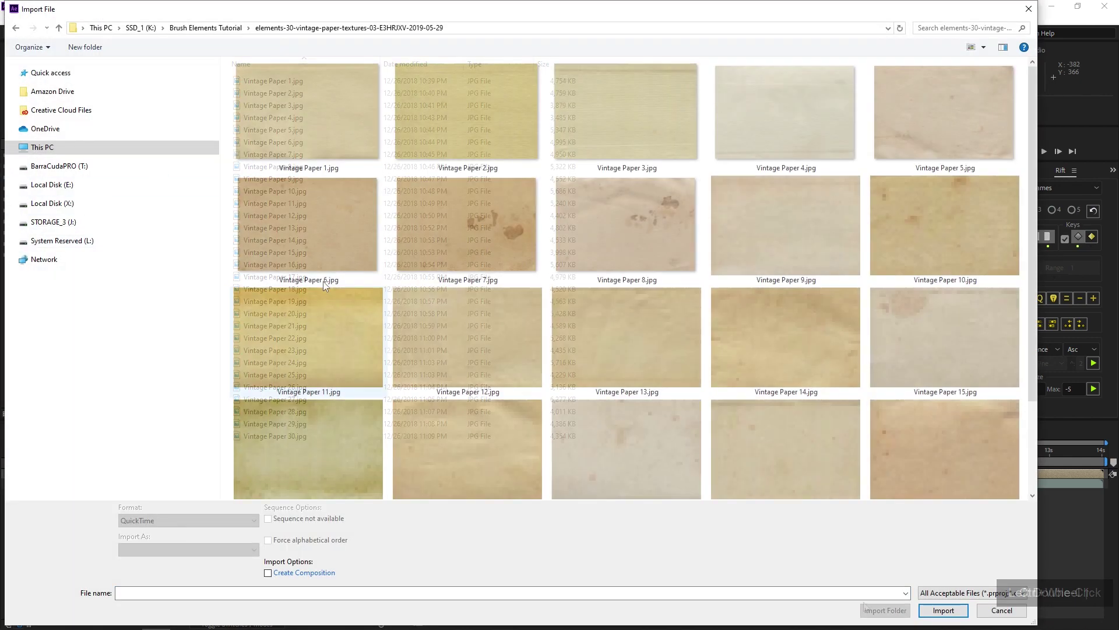
click(320, 231)
ctrl+click(625, 338)
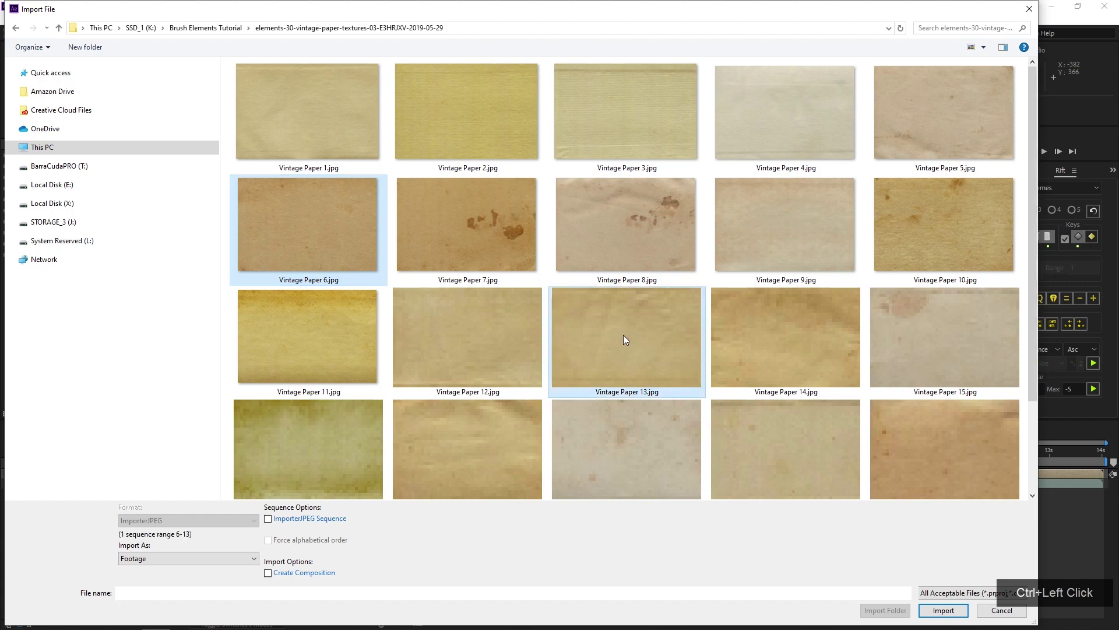
ctrl+click(778, 348)
ctrl+click(785, 256)
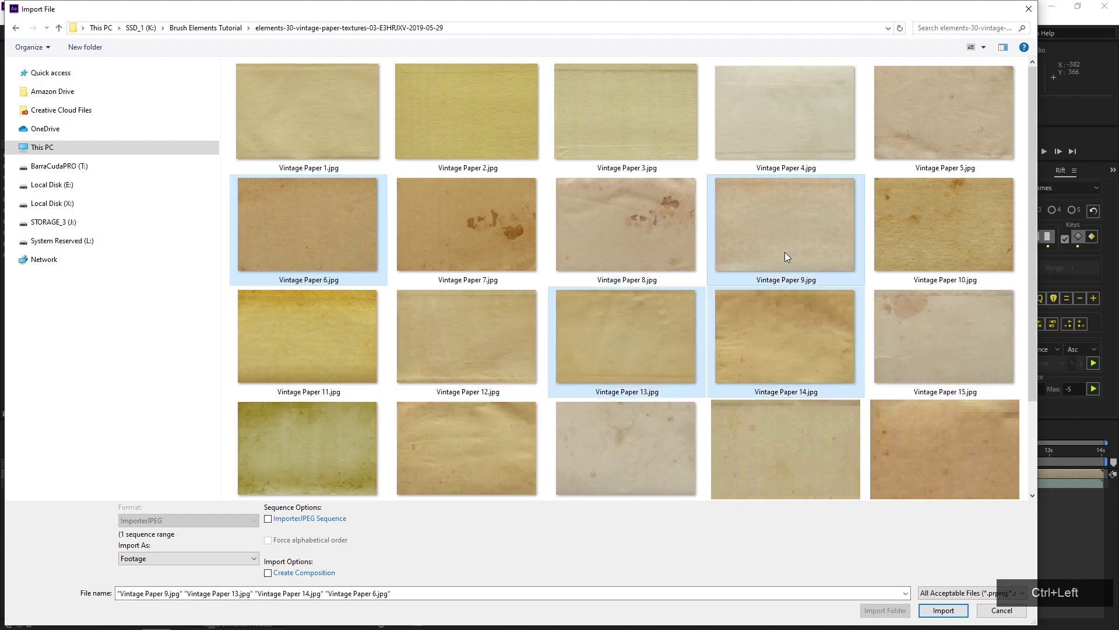
click(943, 610)
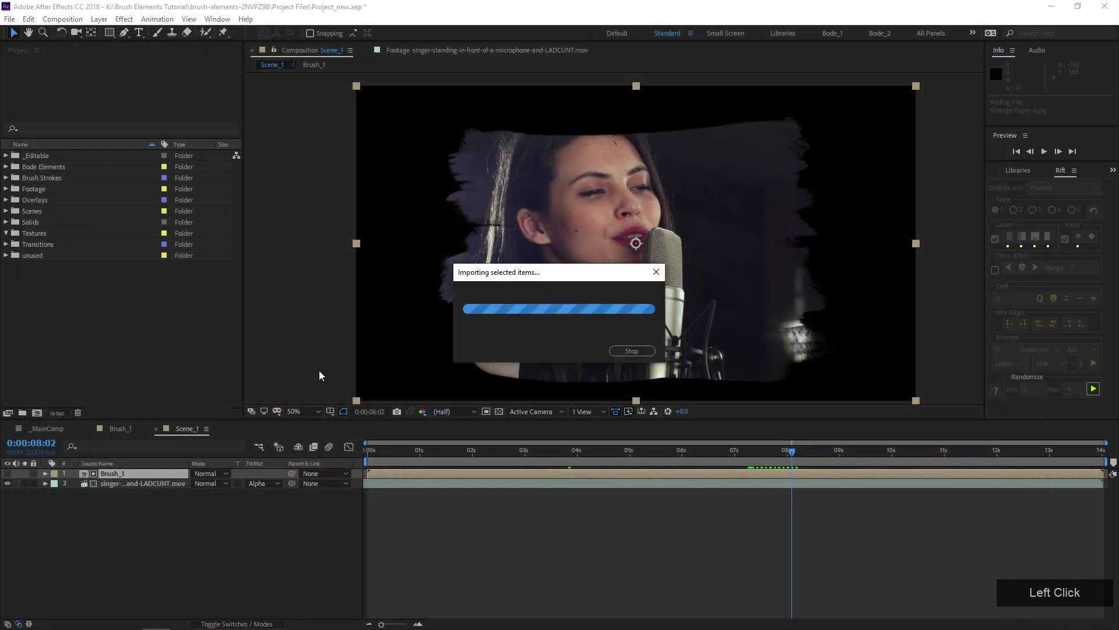
Step: Group the four imported paper images into a subfolder of Textures named Vin Paper
click(52, 245)
shift+click(56, 279)
drag(55, 279, 23, 412)
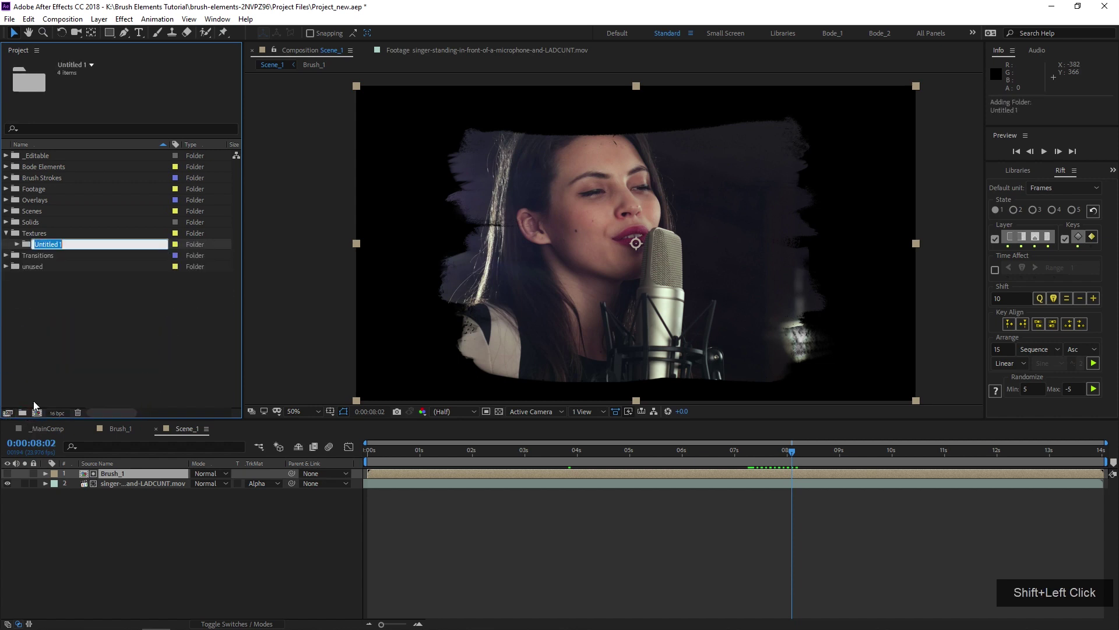
text(Vin Paper)
key(Return)
Step: Import texture1.jpg, texture2.jpg and texture6.jpg from the watercolor backgrounds blush folder into the Textures folder
click(35, 233)
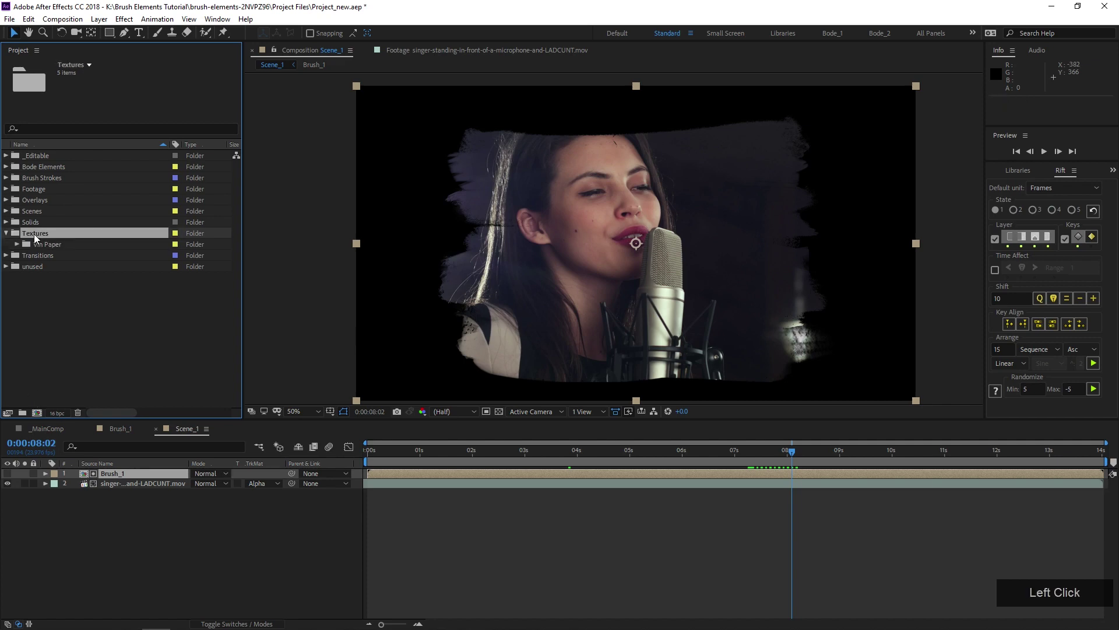
key(ctrl+i)
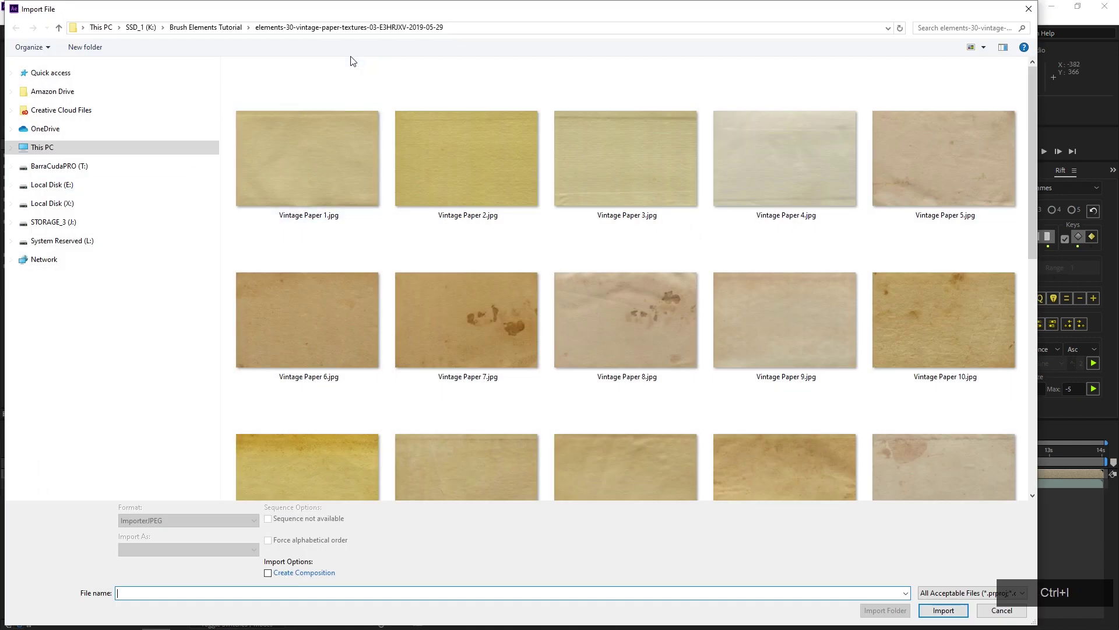
click(232, 28)
double_click(274, 106)
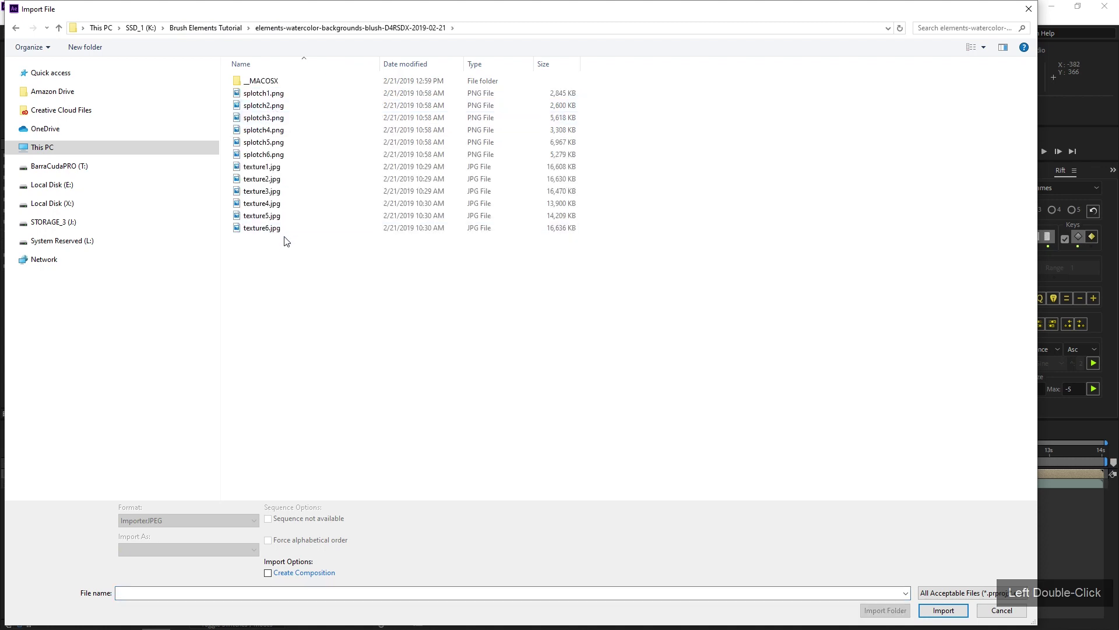
ctrl+scroll(393, 310, up, 3)
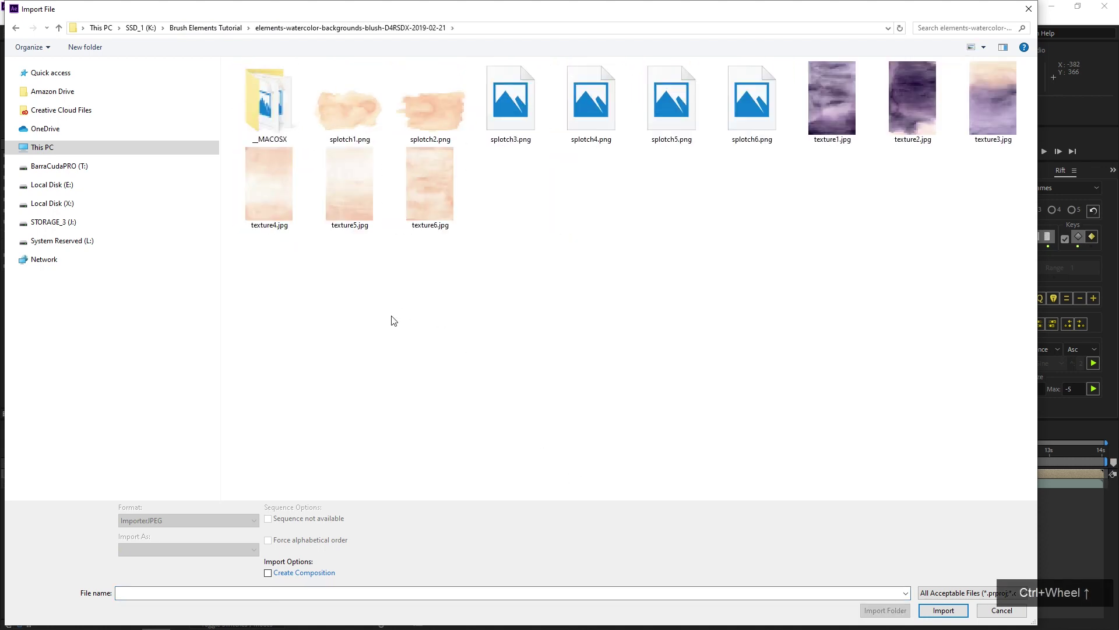
ctrl+scroll(390, 320, up, 1)
click(626, 301)
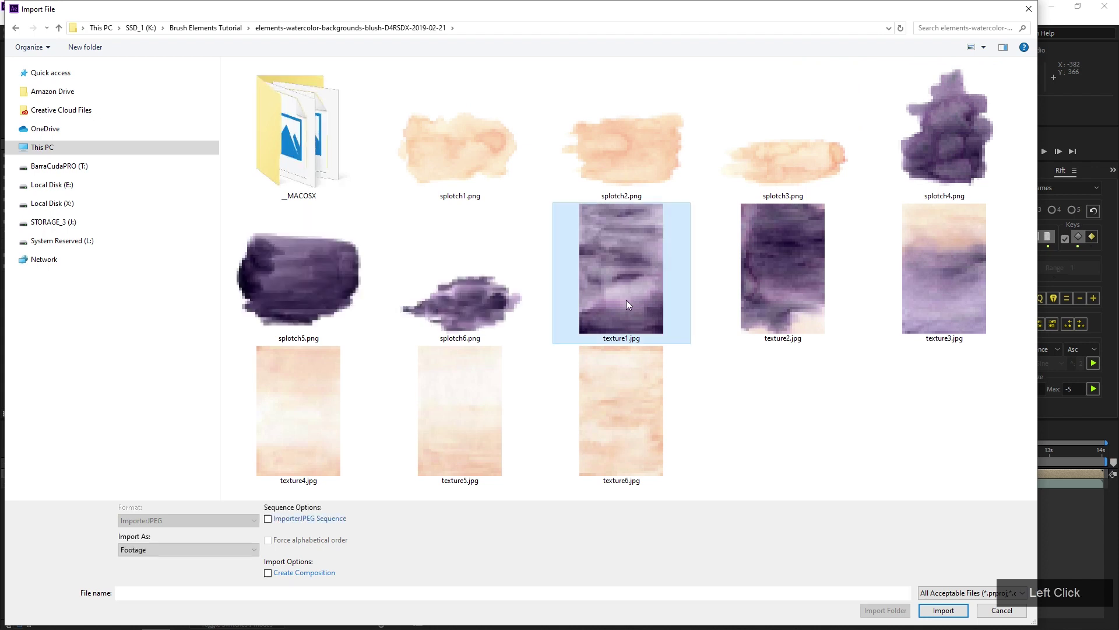
ctrl+click(622, 415)
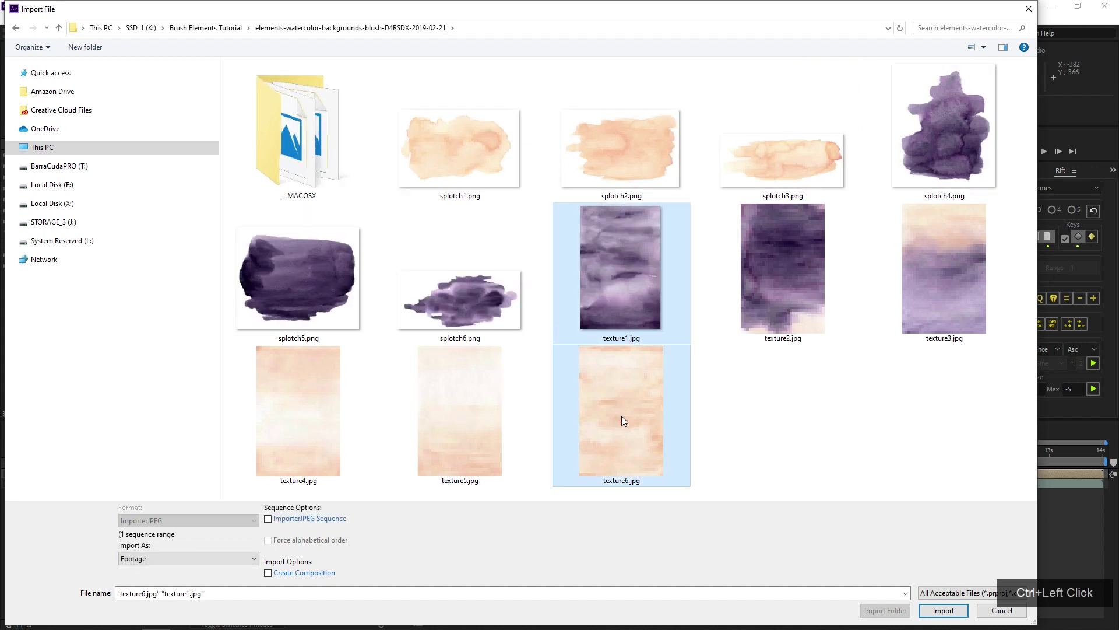
ctrl+click(772, 291)
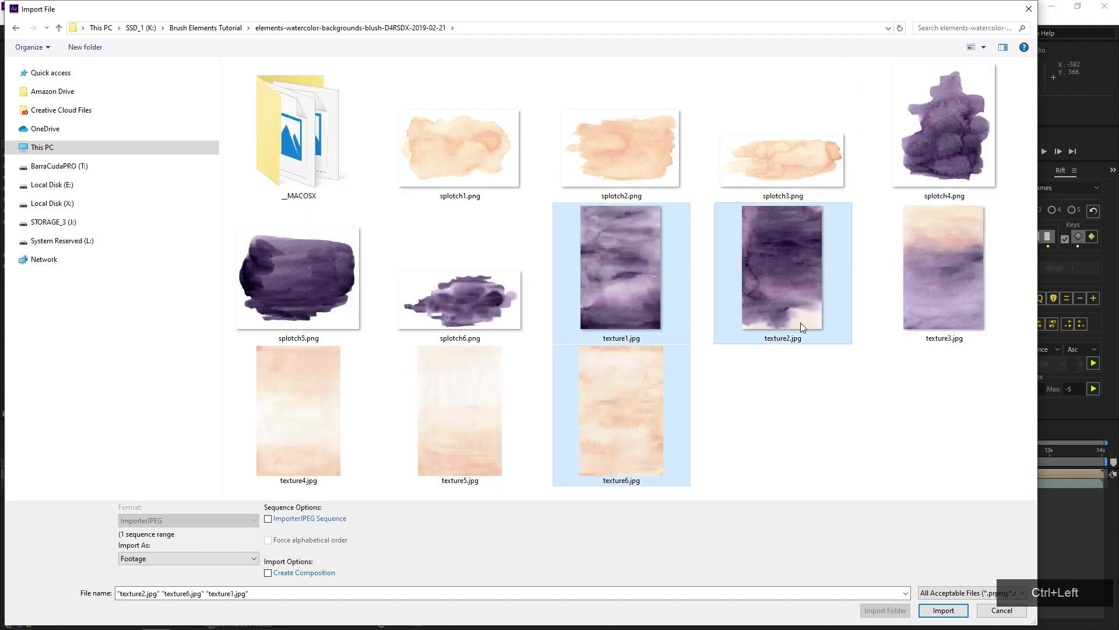
click(946, 613)
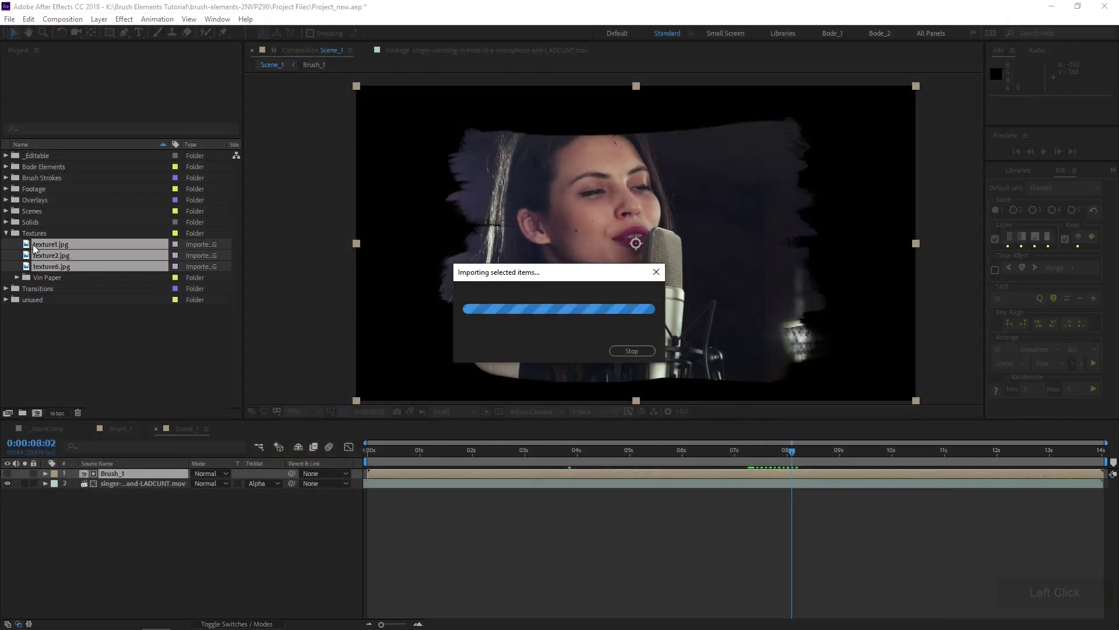
Step: Group the three imported watercolor images into a subfolder of Textures named WC Paper
drag(28, 254, 23, 410)
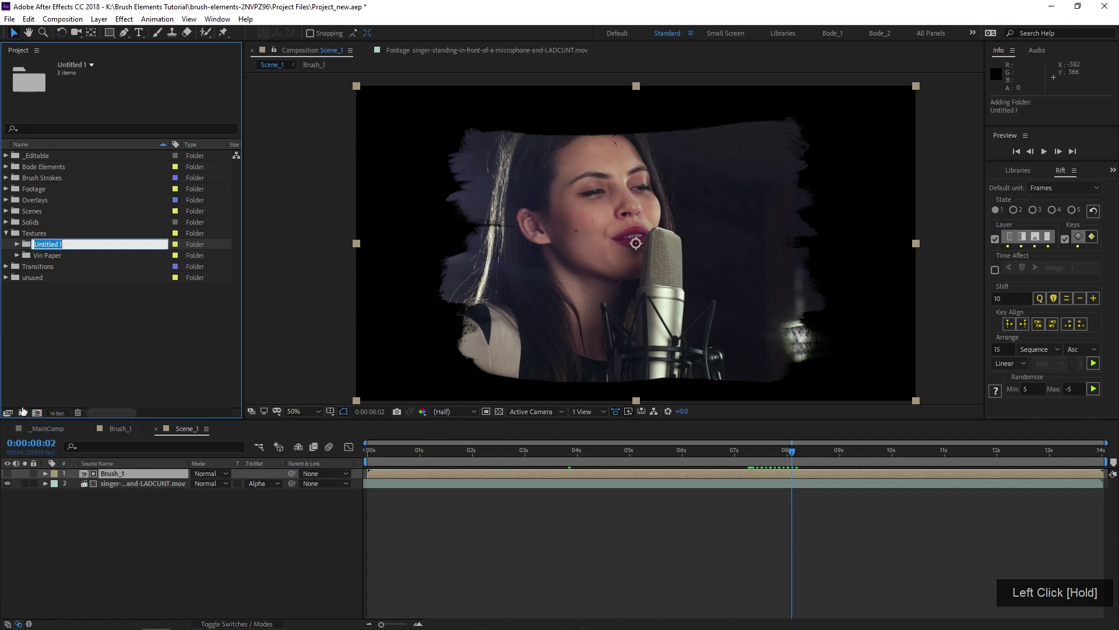
text(WC Paper)
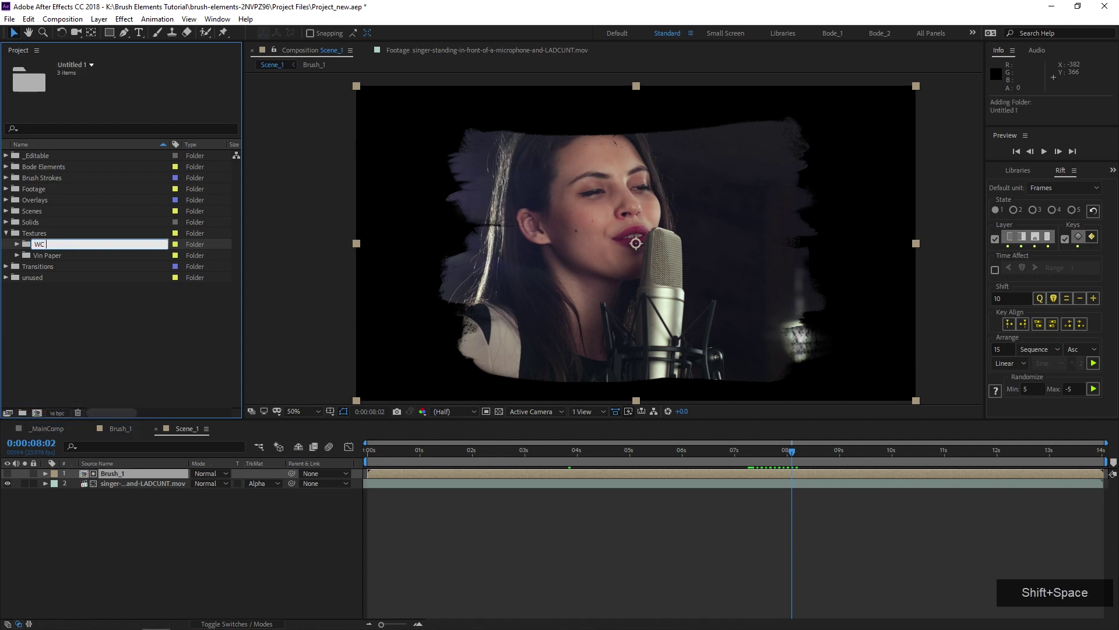
key(Return)
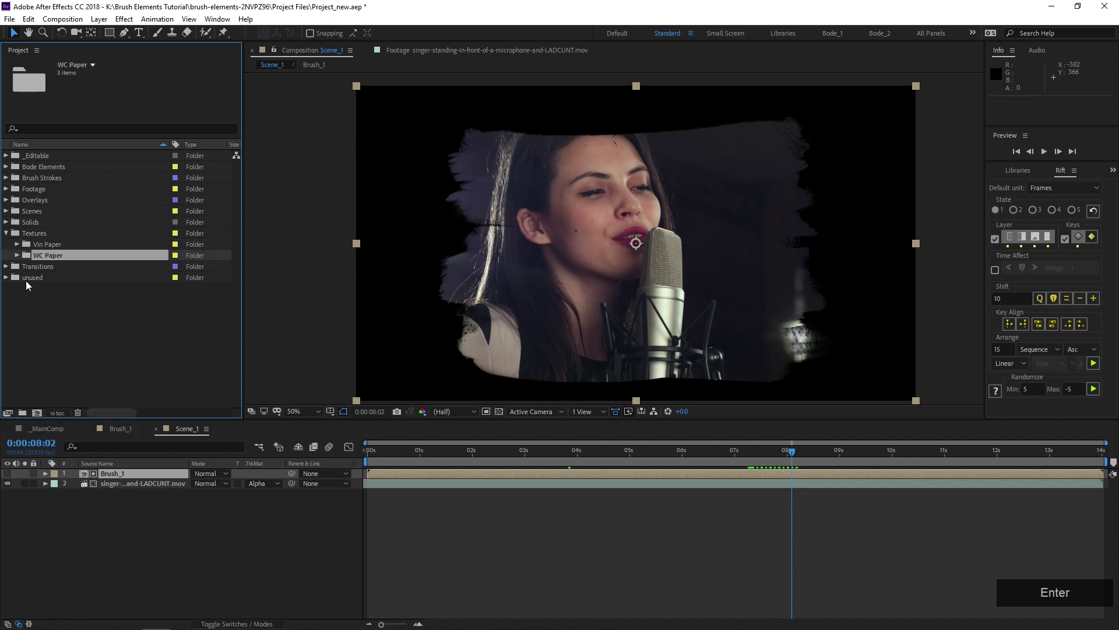
Step: Duplicate the Brush_1 matte layer in Scene_1 and place texture1.jpg directly beneath the upper copy
click(155, 474)
key(ctrl+d)
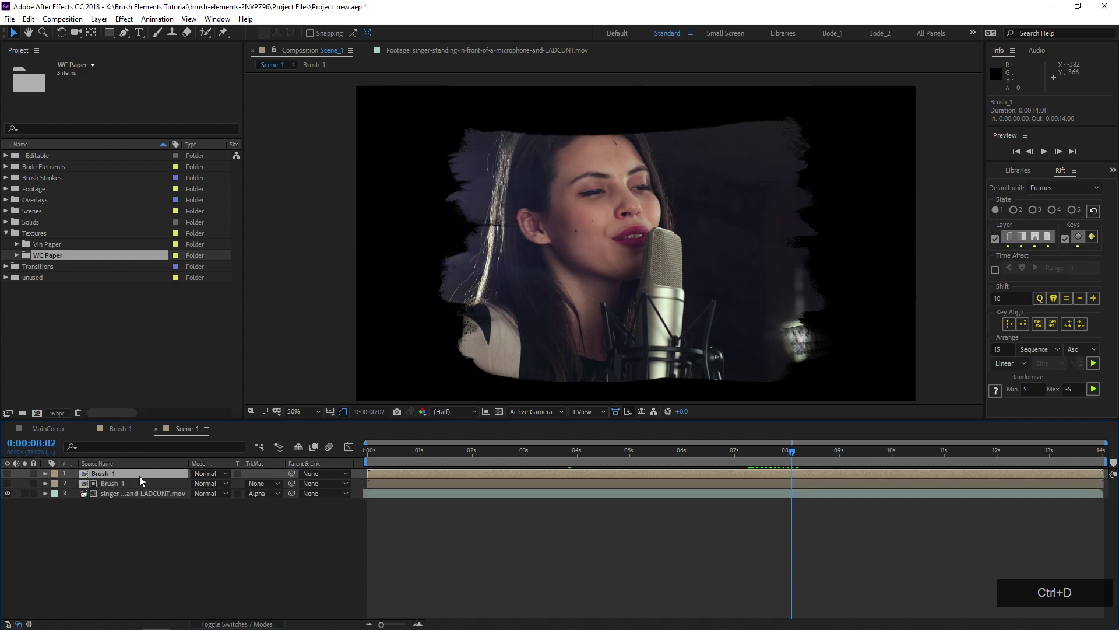
click(18, 256)
drag(67, 266, 118, 477)
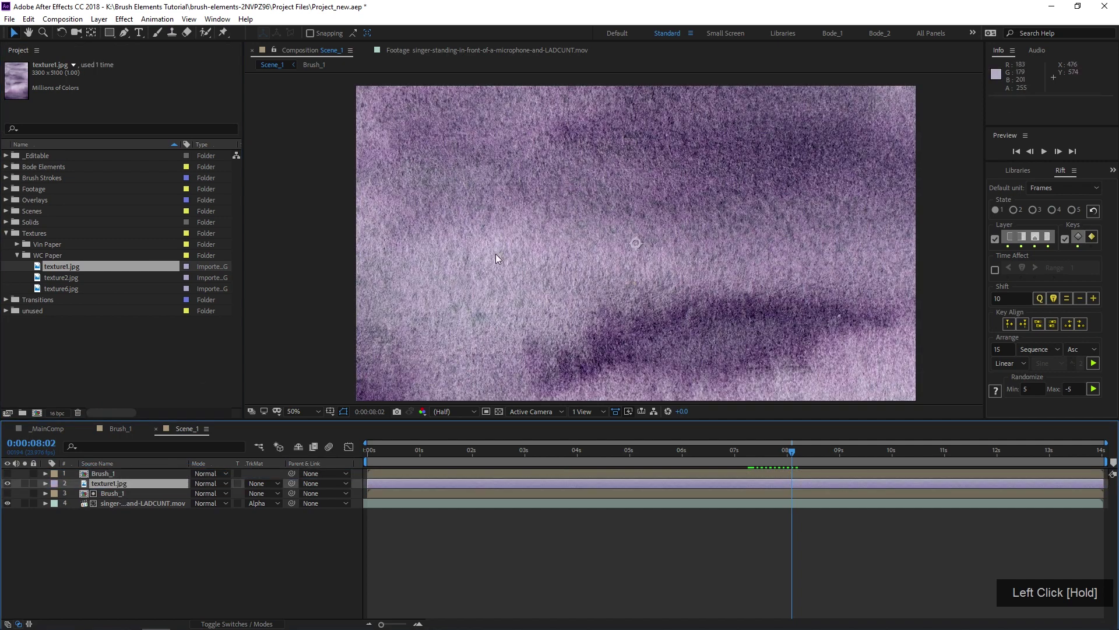
Step: Rotate the texture1.jpg layer to -90° and scale it down proportionally to about 29%, still covering the brush shape
scroll(495, 261, down, 6)
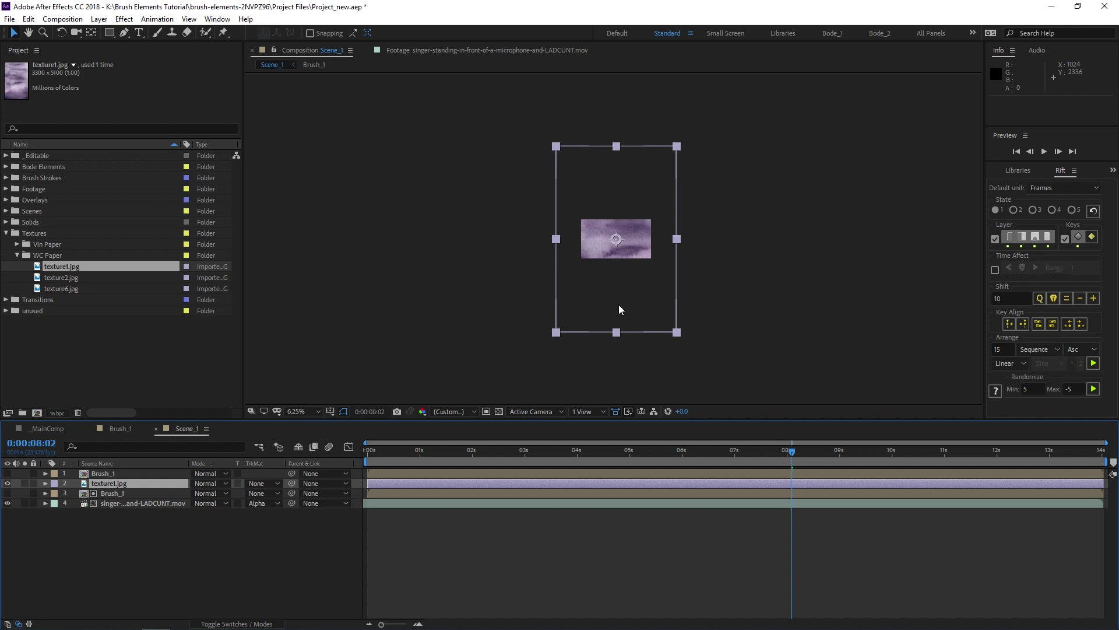
key(w)
drag(615, 303, 705, 242)
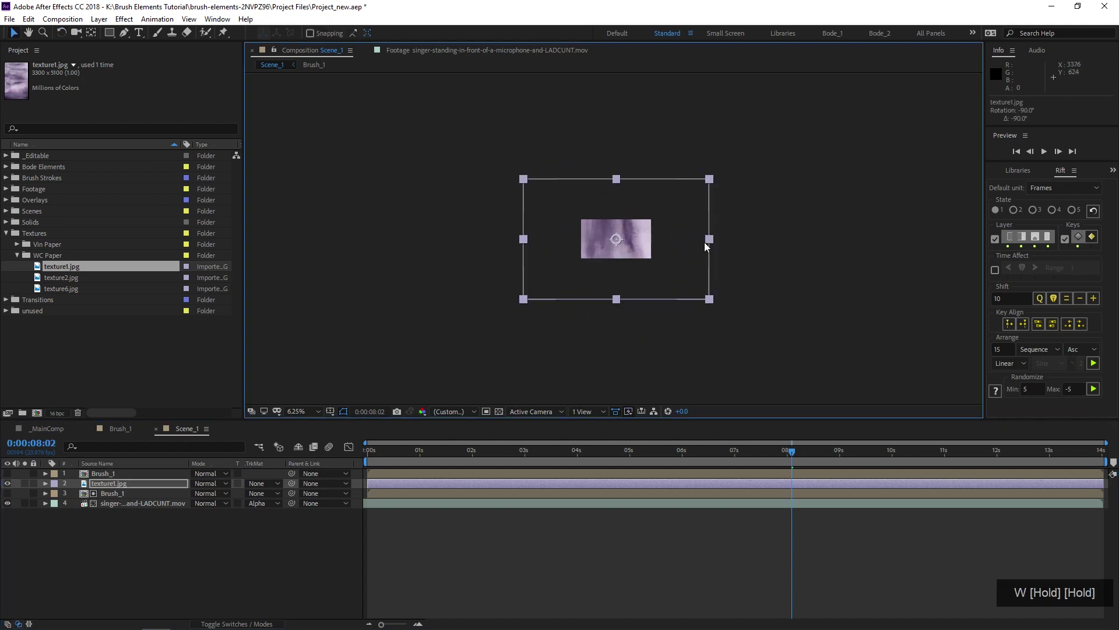
click(711, 239)
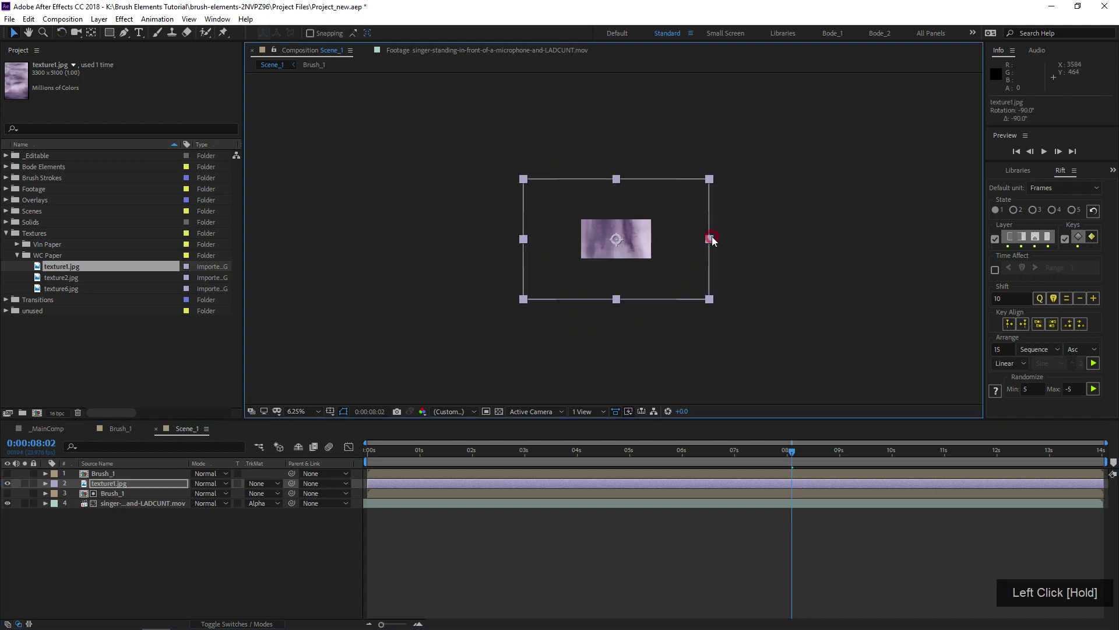
drag(711, 238, 656, 244)
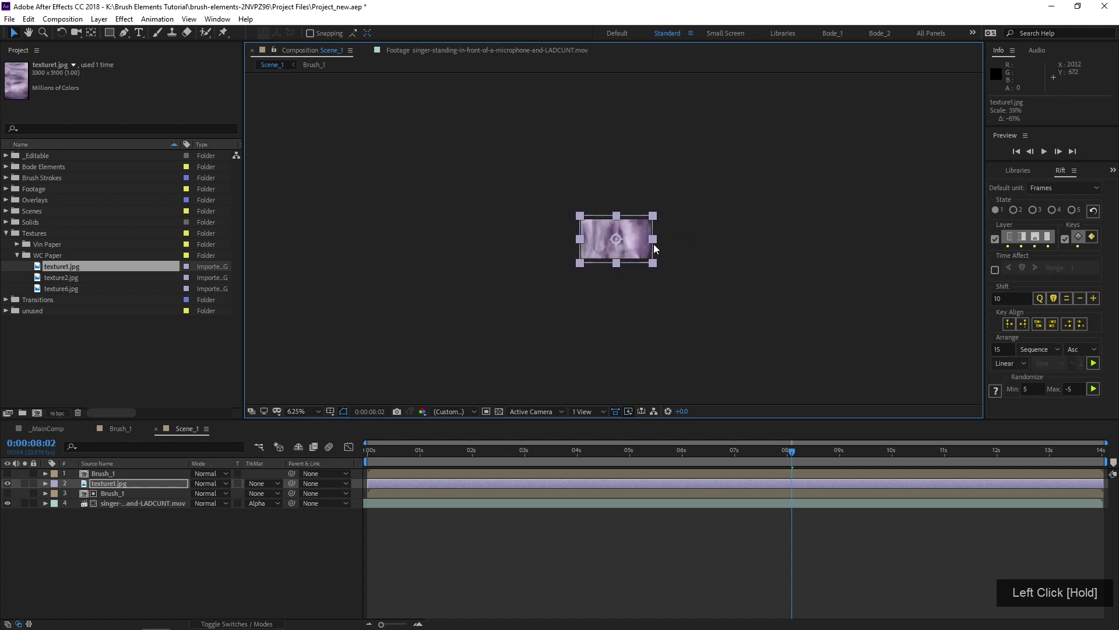
scroll(656, 244, up, 4)
drag(766, 242, 730, 240)
Step: Give texture1.jpg an alpha track matte from the Brush_1 copy above it and set its blending mode to Overlay
mouse_move(260, 490)
mouse_down()
mouse_move(280, 527)
mouse_move(290, 512)
mouse_up()
scroll(670, 232, up, 2)
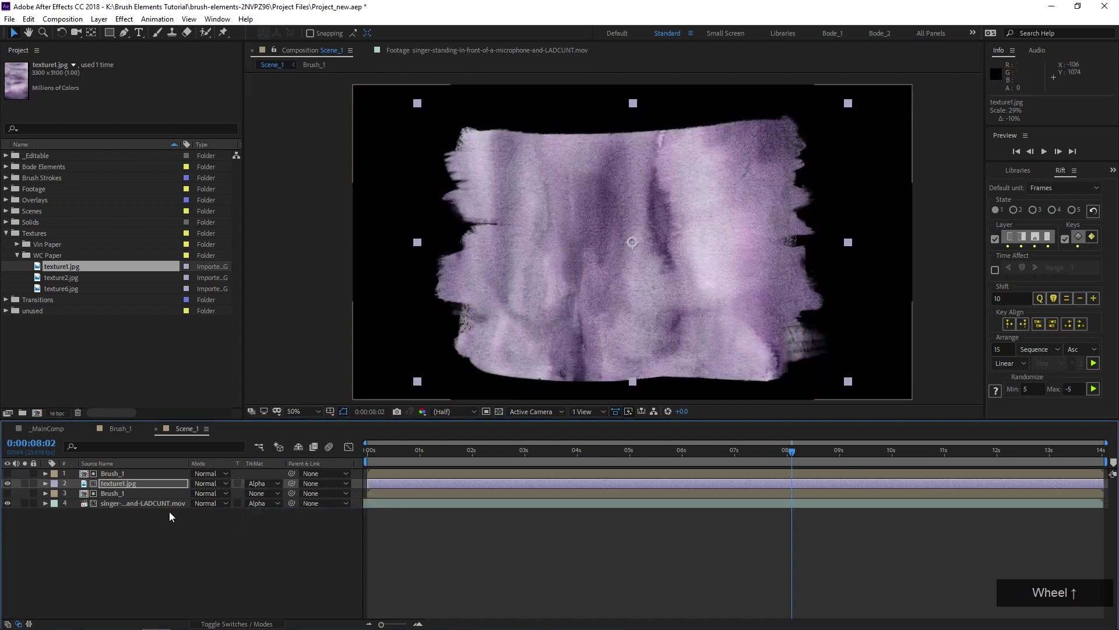
drag(204, 484, 271, 344)
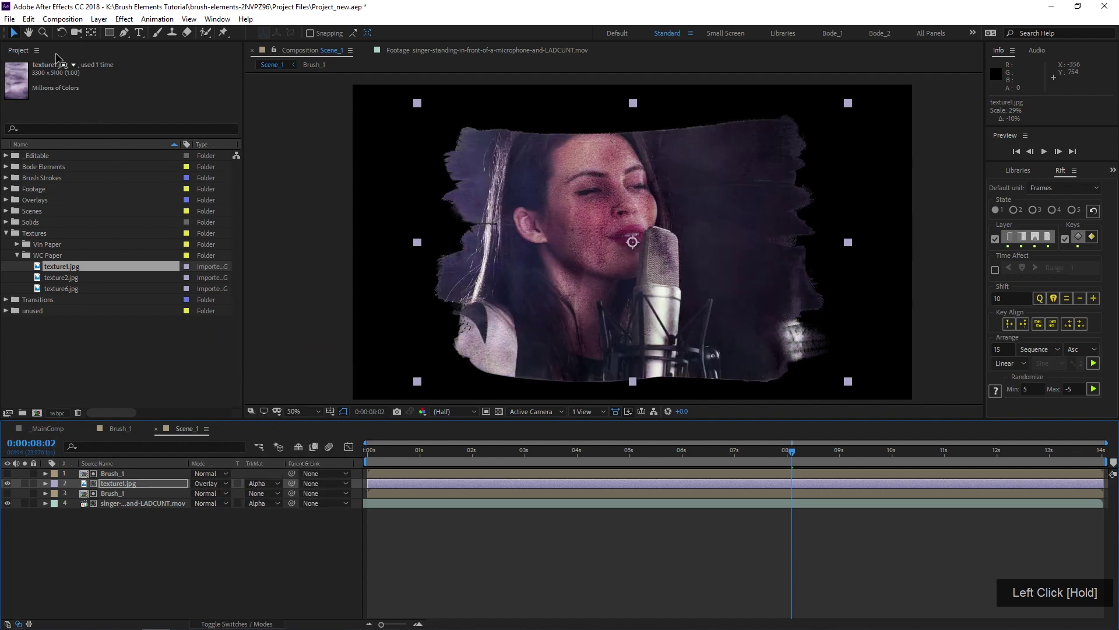
Step: Show the effect controls for texture1.jpg and apply the Tint effect to the layer
drag(216, 19, 320, 125)
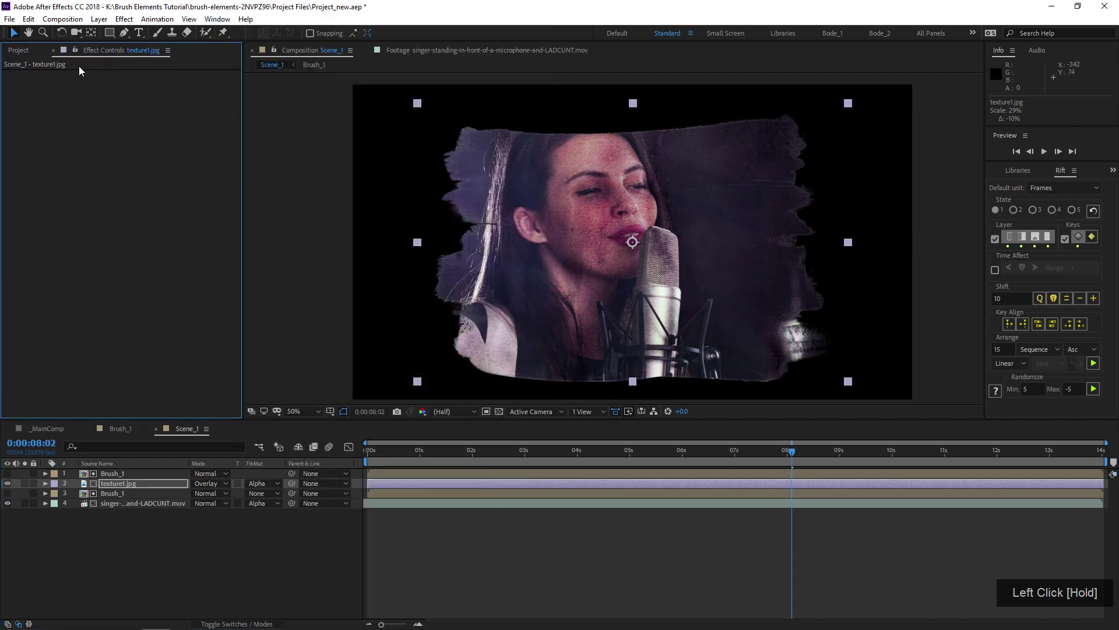
click(137, 485)
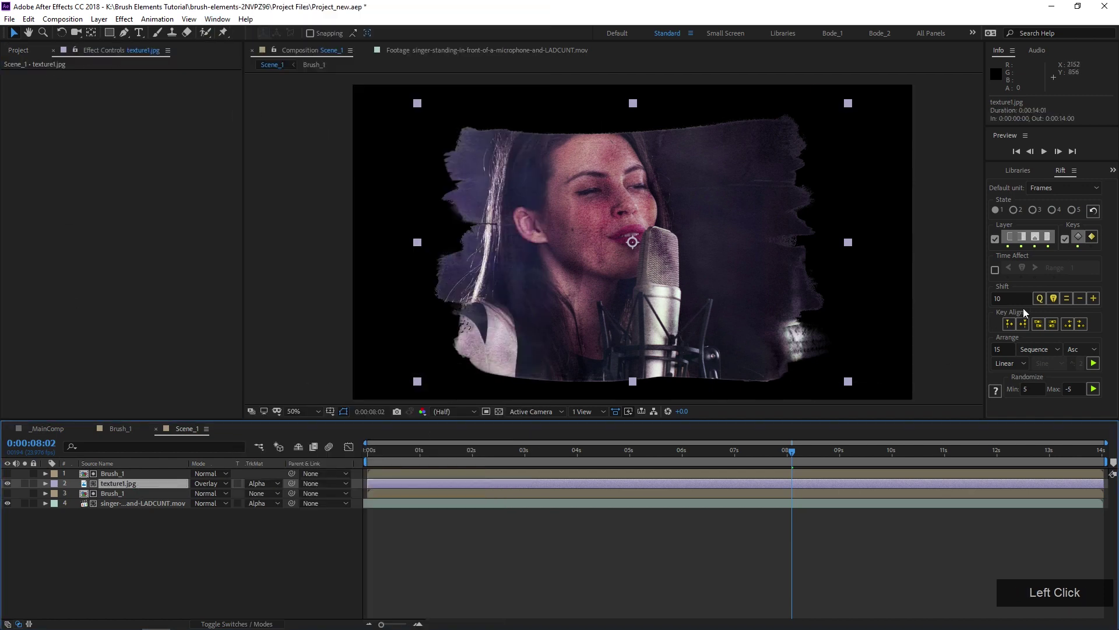
scroll(1017, 170, up, 2)
click(1019, 185)
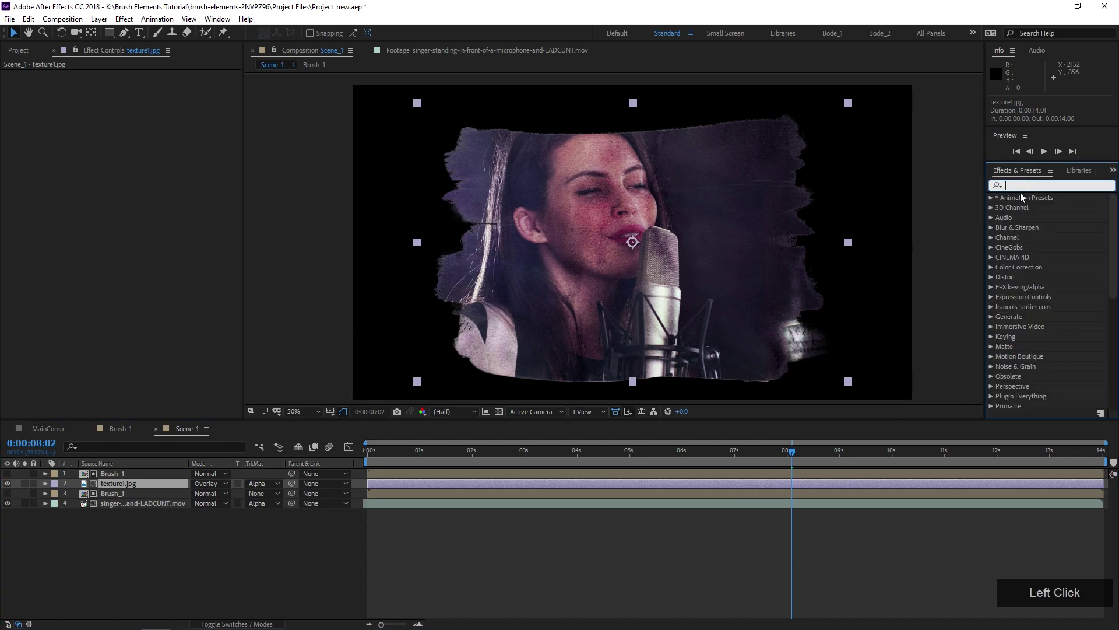
text(tint)
key(Return)
drag(1033, 258, 139, 239)
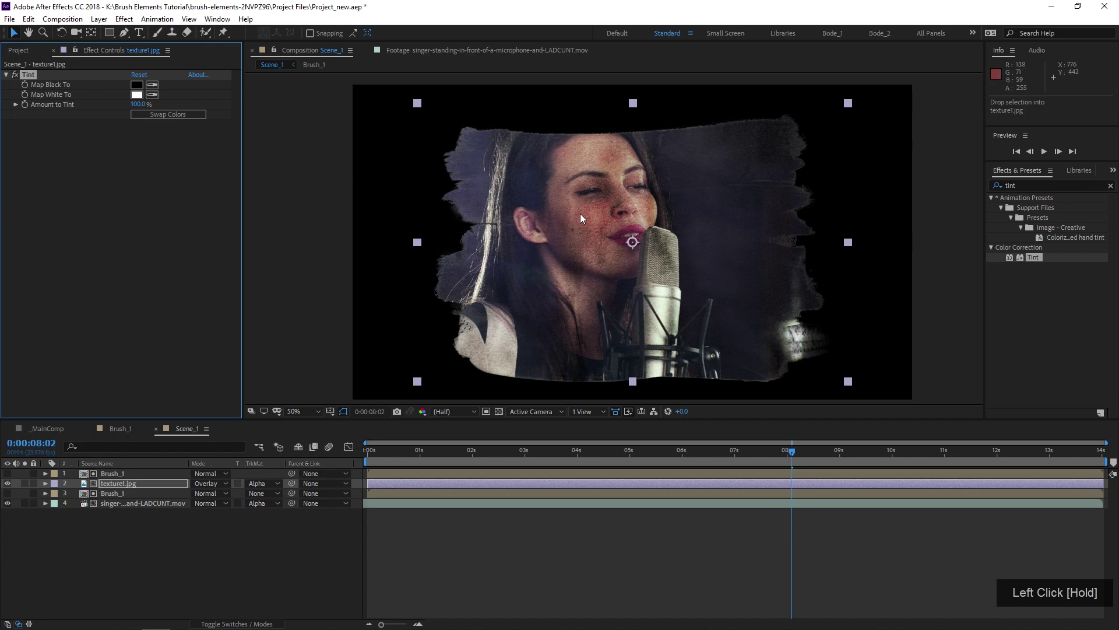
Step: Lower the texture1.jpg layer's opacity to 66% and check the texture on the singer's face up close
scroll(581, 218, up, 2)
drag(541, 294, 543, 306)
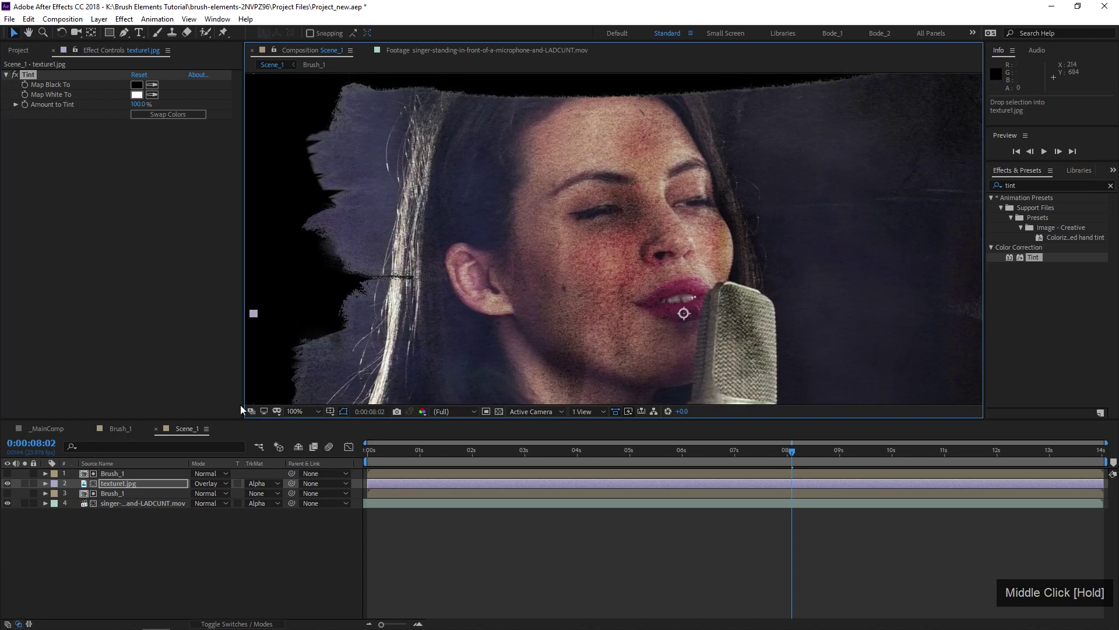
click(146, 483)
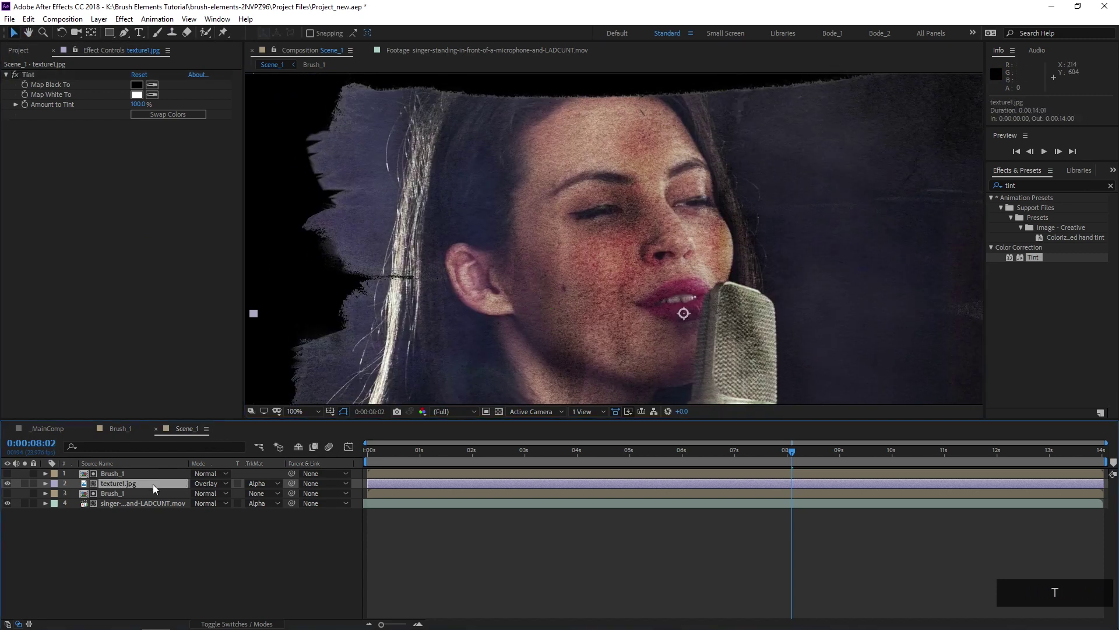
key(t)
drag(197, 493, 182, 498)
drag(552, 267, 452, 270)
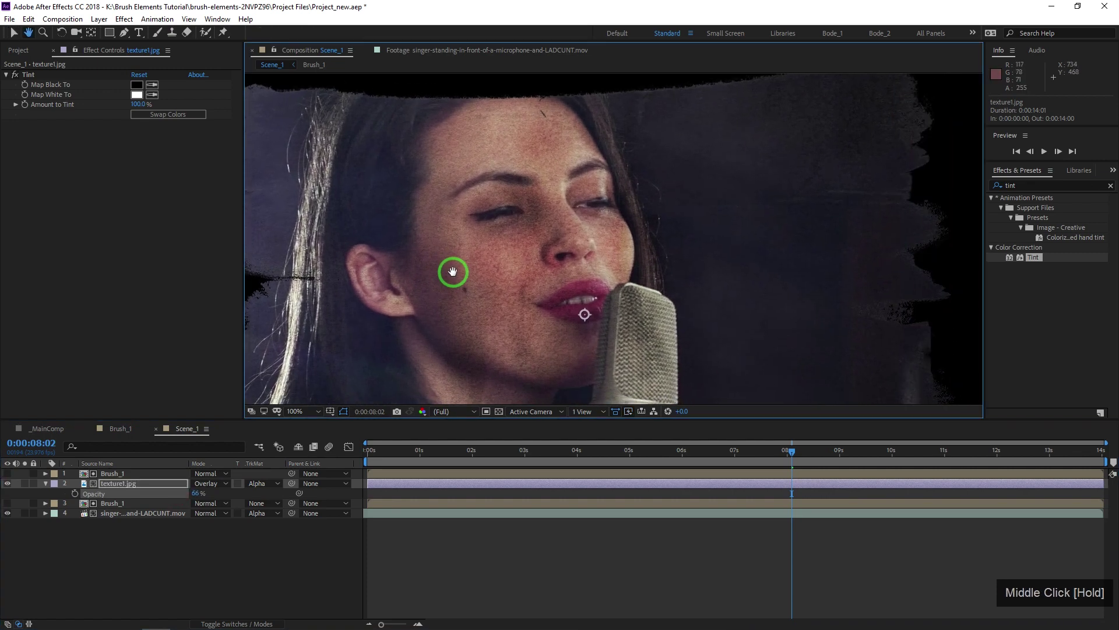
scroll(566, 302, down, 2)
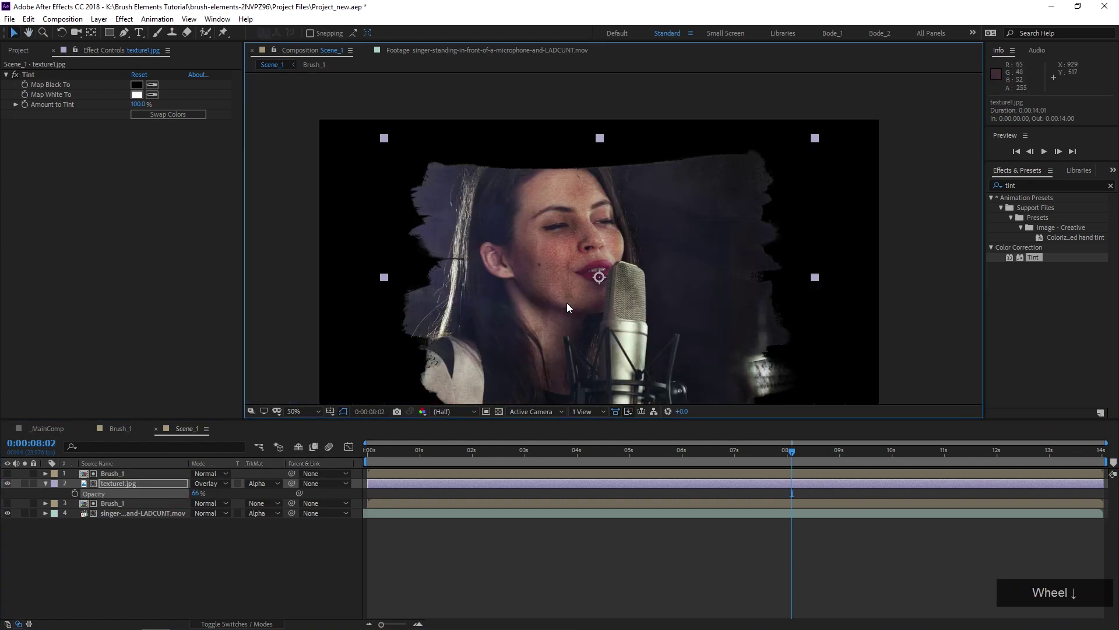
scroll(554, 305, up, 2)
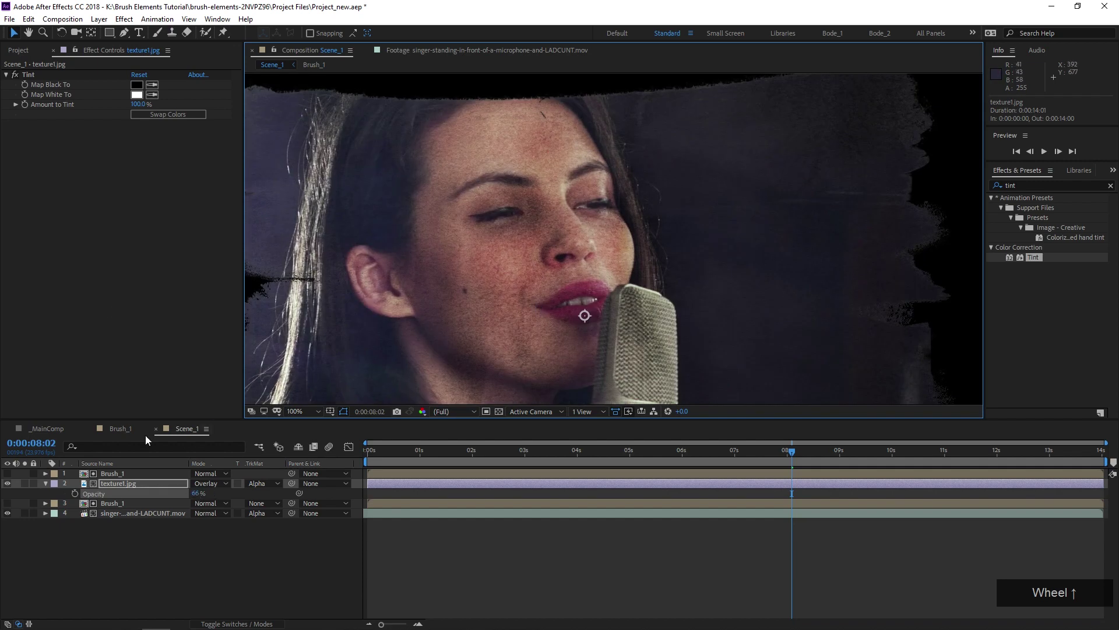
Step: Add a Curves effect to the texture1.jpg layer and raise its RGB curve in the midtones and shadows
click(1053, 186)
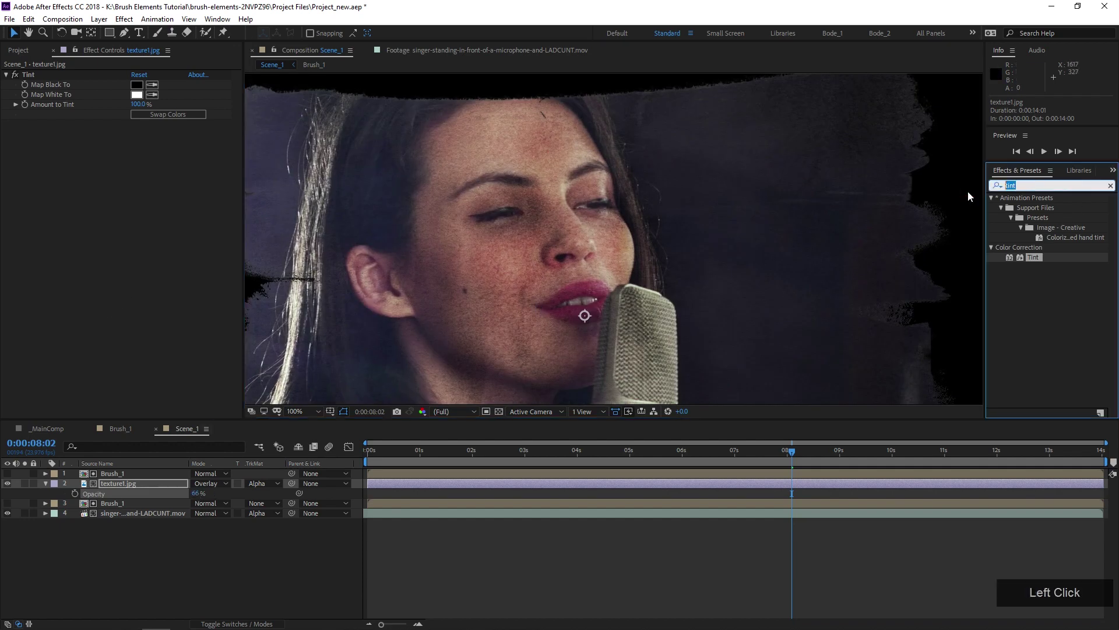
text(curves)
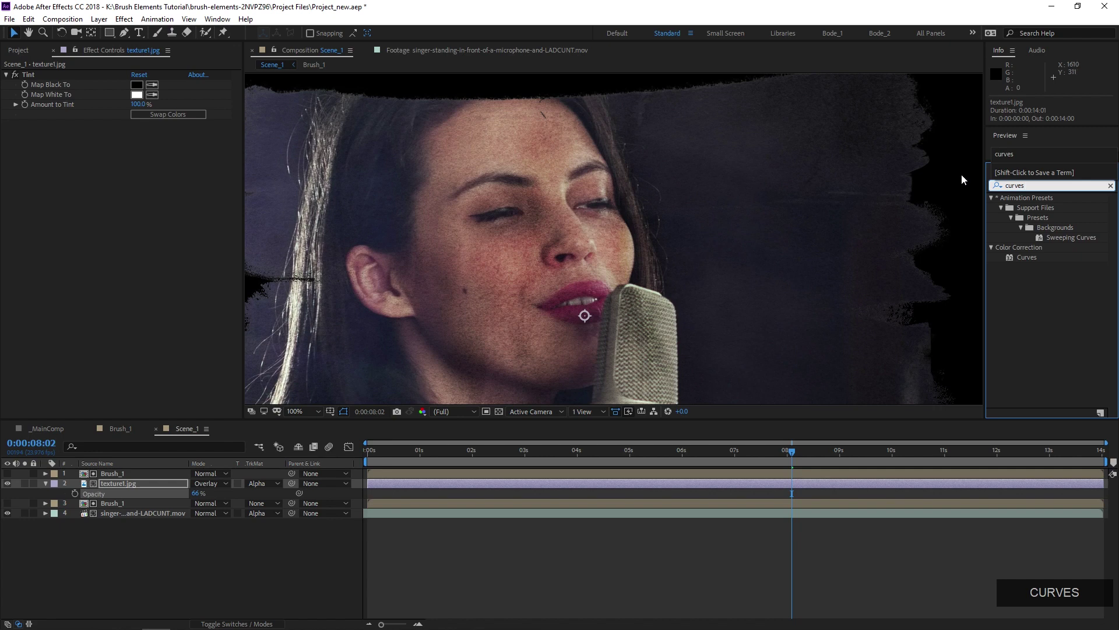
drag(1041, 254, 495, 257)
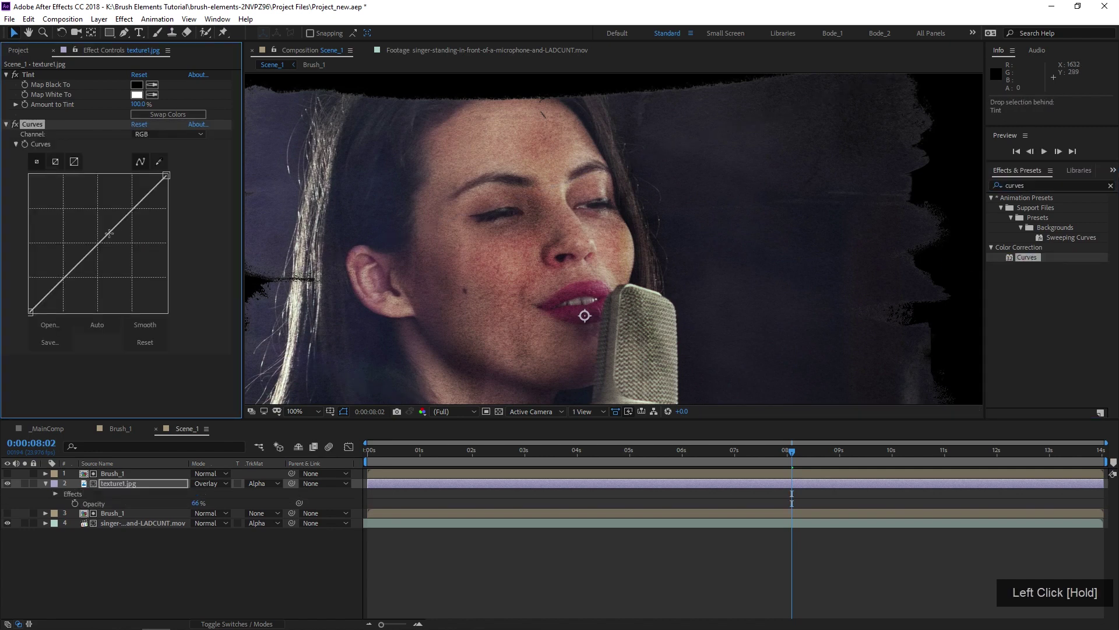
mouse_move(98, 245)
mouse_down()
mouse_move(83, 230)
mouse_move(107, 265)
mouse_move(70, 216)
mouse_move(100, 253)
mouse_move(112, 193)
mouse_move(90, 214)
mouse_move(88, 246)
mouse_move(85, 229)
mouse_up()
mouse_move(55, 273)
mouse_down()
mouse_move(59, 284)
mouse_move(49, 269)
mouse_up()
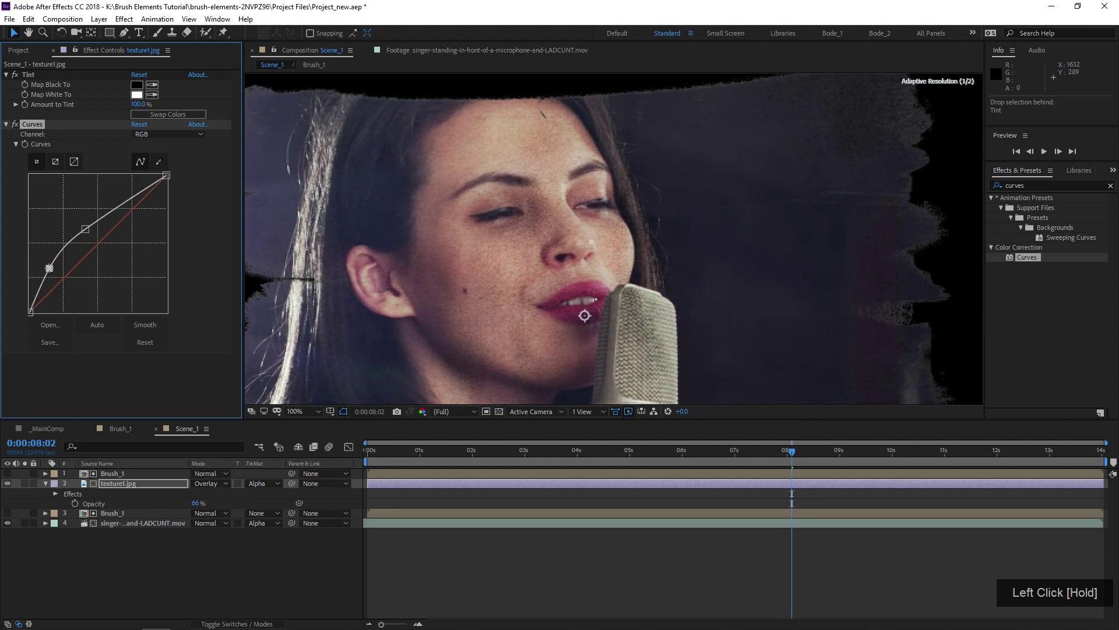
Step: Replace the texture layer's source with texture2.jpg and finally with Vintage Paper 9.jpg
click(23, 50)
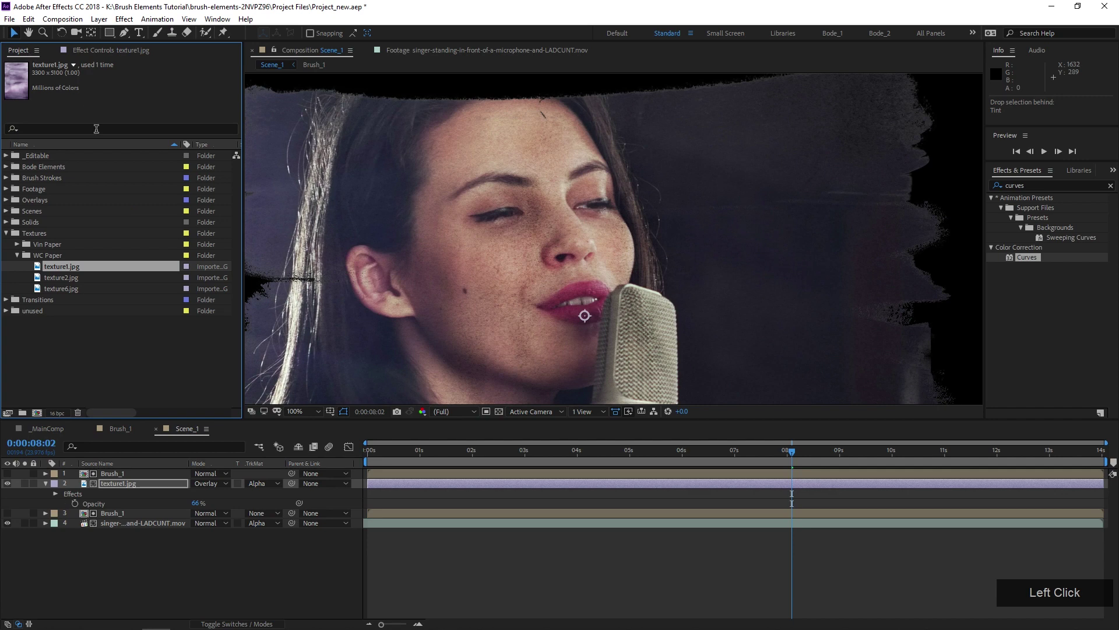
drag(58, 278, 128, 484)
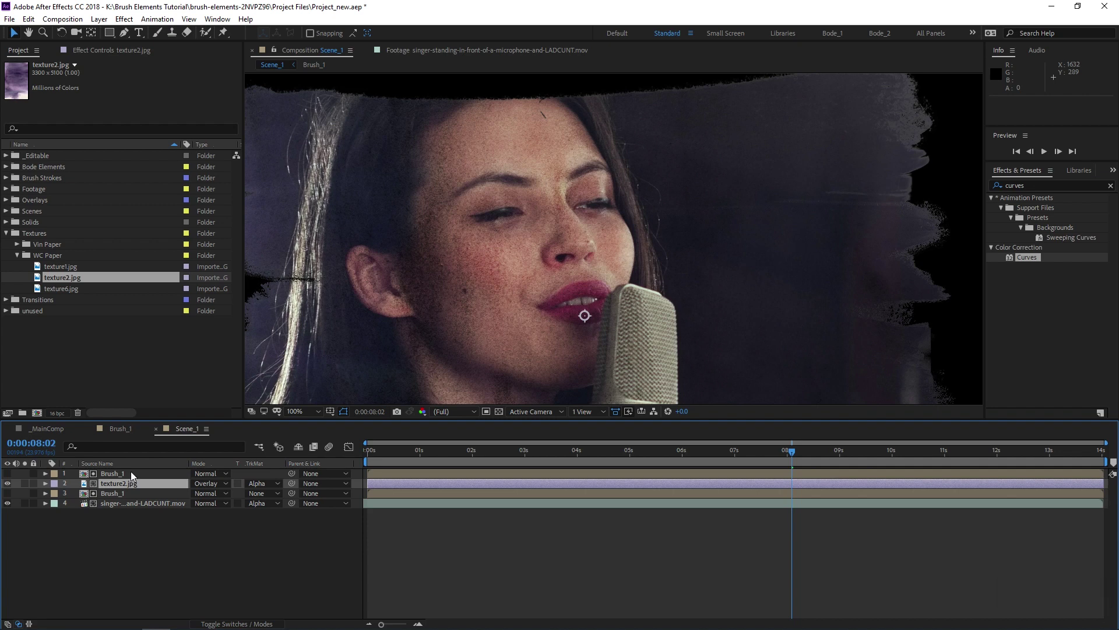
click(17, 256)
click(17, 244)
drag(67, 289, 129, 484)
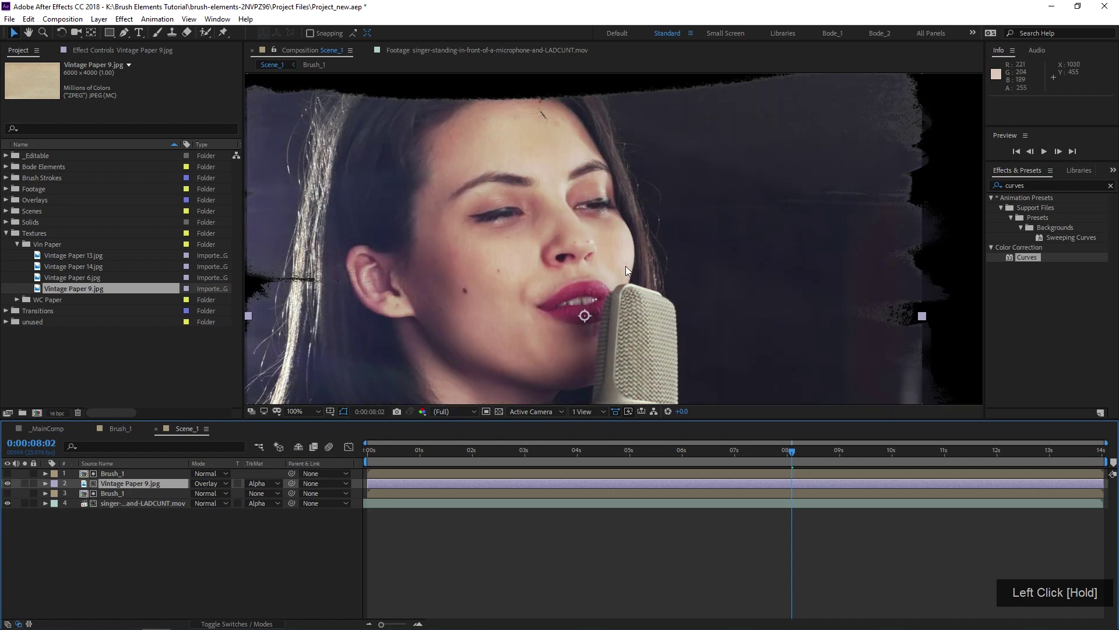
Step: Scale the Vintage Paper 9.jpg layer down to 26% so it fits around the brush shape
scroll(624, 267, down, 4)
click(616, 182)
key(w)
drag(613, 182, 511, 250)
drag(734, 259, 722, 262)
Step: Remove the shadow point from the Vintage Paper 9 layer's curve and pull its midpoint slightly below the diagonal
click(143, 52)
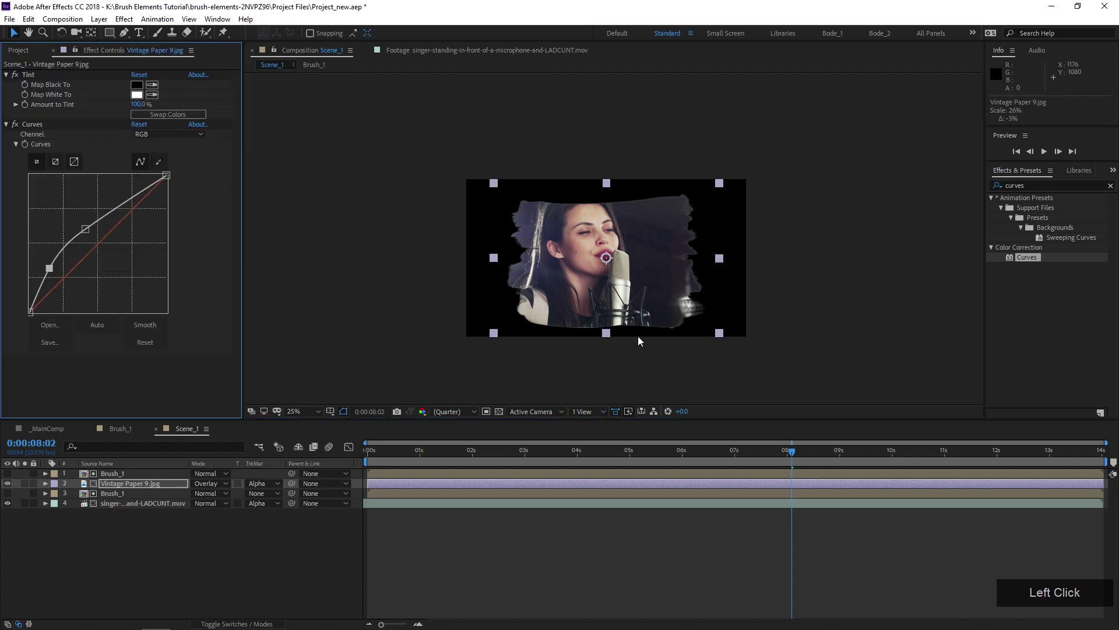
scroll(613, 239, up, 2)
drag(51, 268, 166, 407)
drag(86, 229, 103, 253)
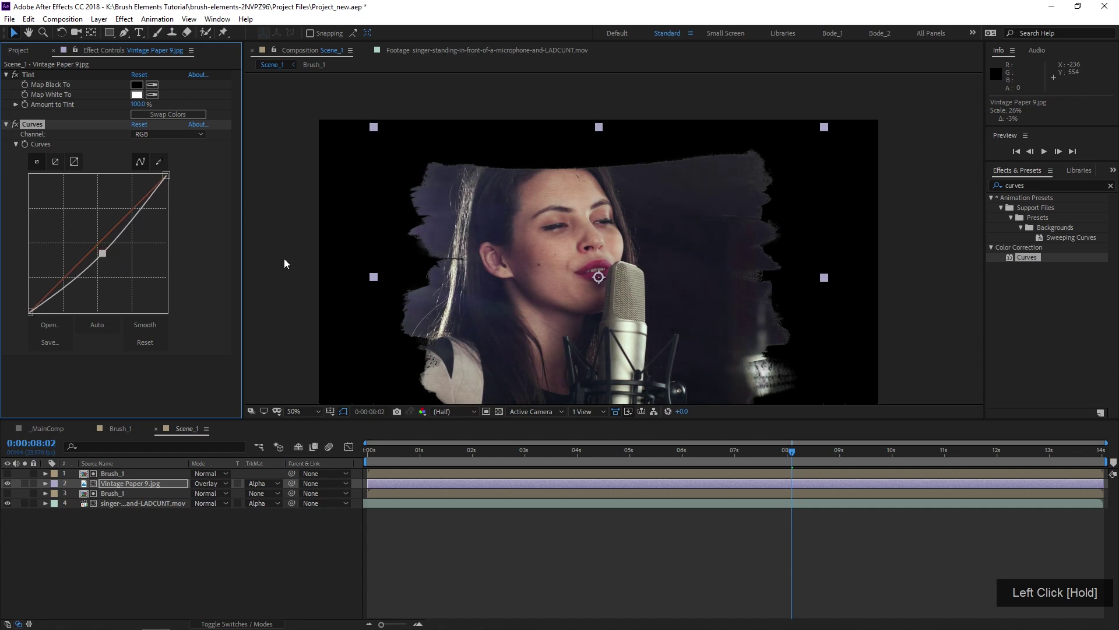
Step: Set the Vintage Paper 9 layer's blending mode to Linear Light and lower its opacity
scroll(426, 265, up, 1)
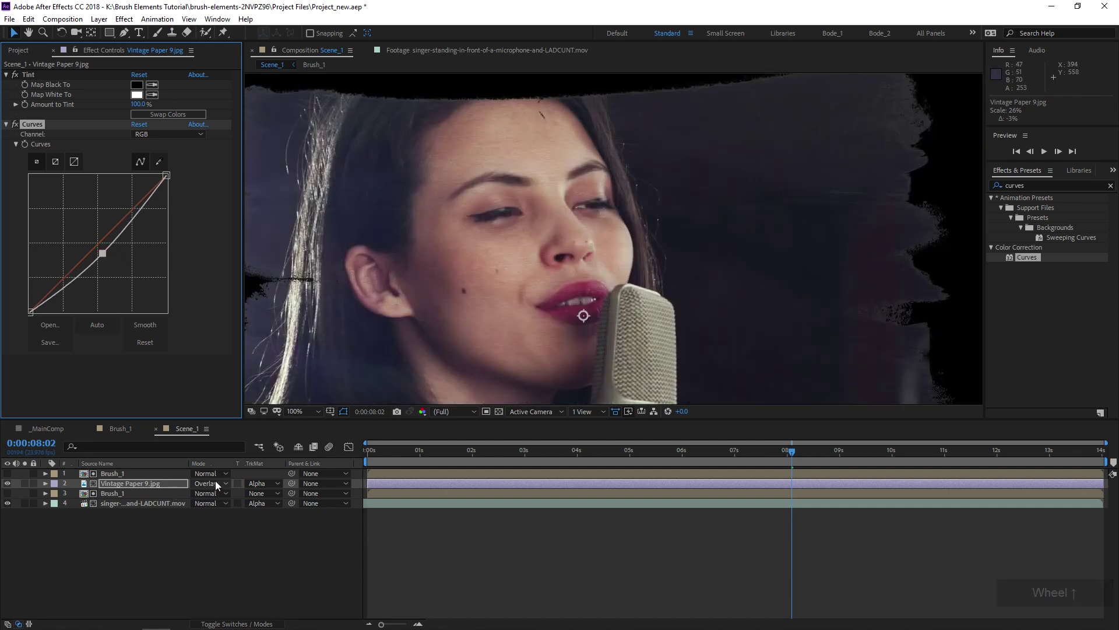
click(174, 484)
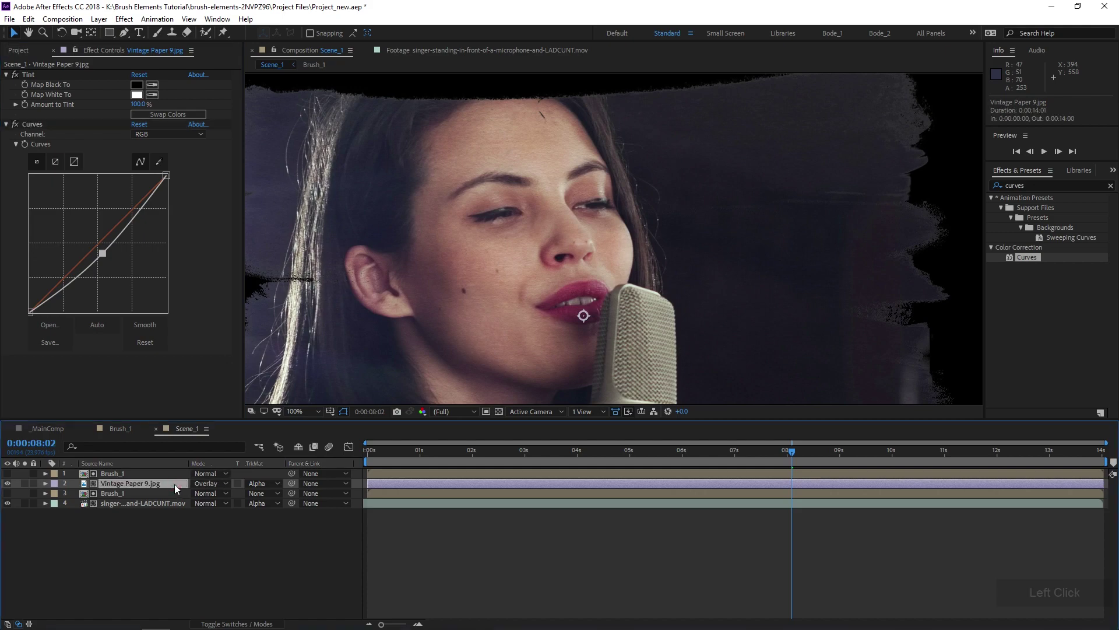
key(t)
drag(196, 494, 469, 503)
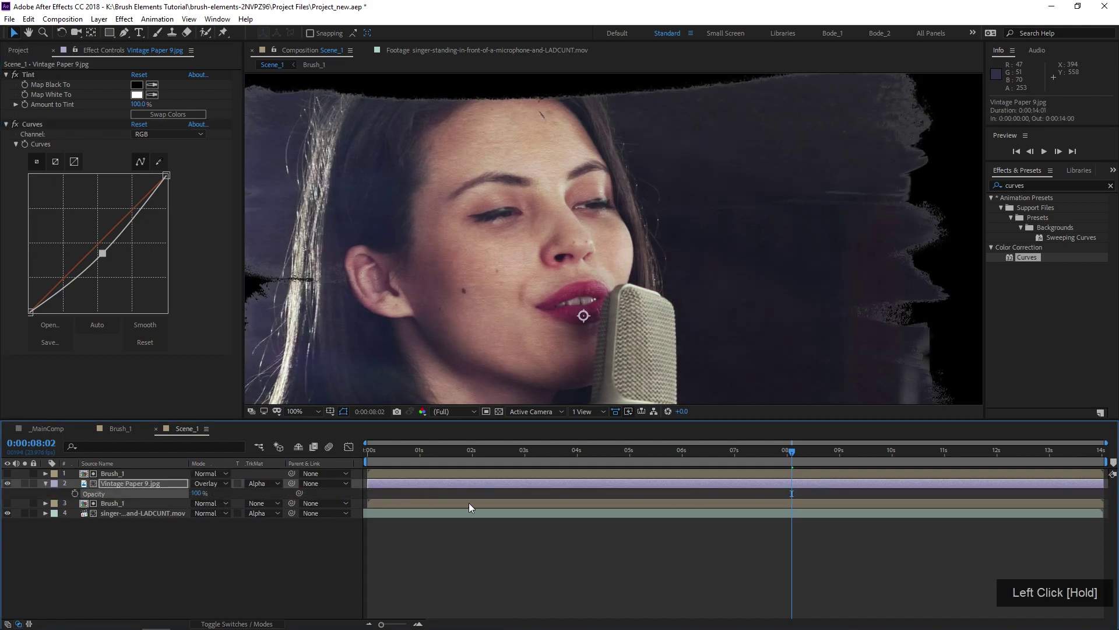
drag(211, 487, 260, 379)
drag(198, 494, 153, 505)
Step: Lower the Vintage Paper 9 curve's midpoint further and set the layer's opacity to 19%, comparing with the layer hidden
click(102, 253)
drag(102, 253, 109, 258)
mouse_move(196, 493)
mouse_down()
mouse_move(186, 494)
mouse_move(198, 493)
mouse_up()
click(11, 484)
click(9, 485)
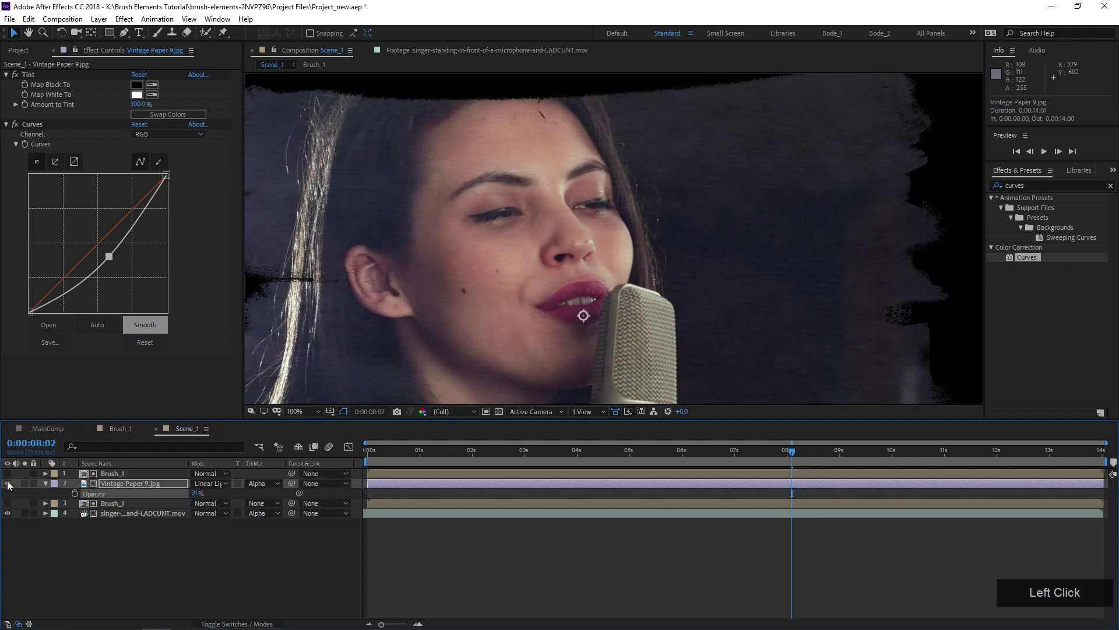
drag(196, 493, 186, 496)
scroll(373, 309, down, 4)
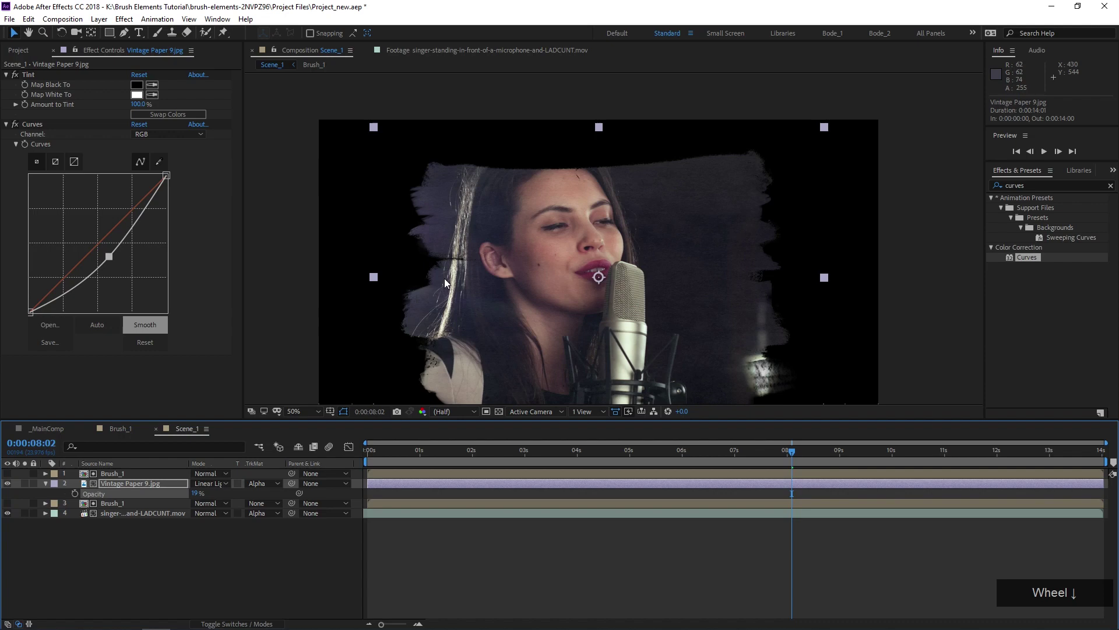
scroll(444, 284, up, 2)
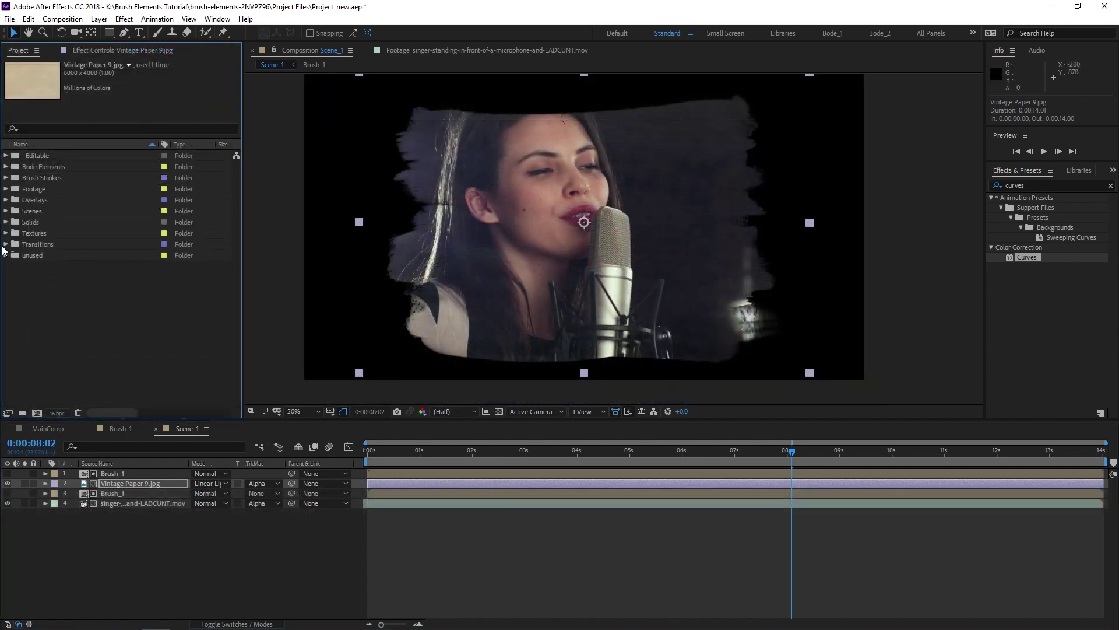
Step: Add Paper Texture.jpg from the Solids folder as the bottom layer of Scene_1
click(5, 211)
click(7, 213)
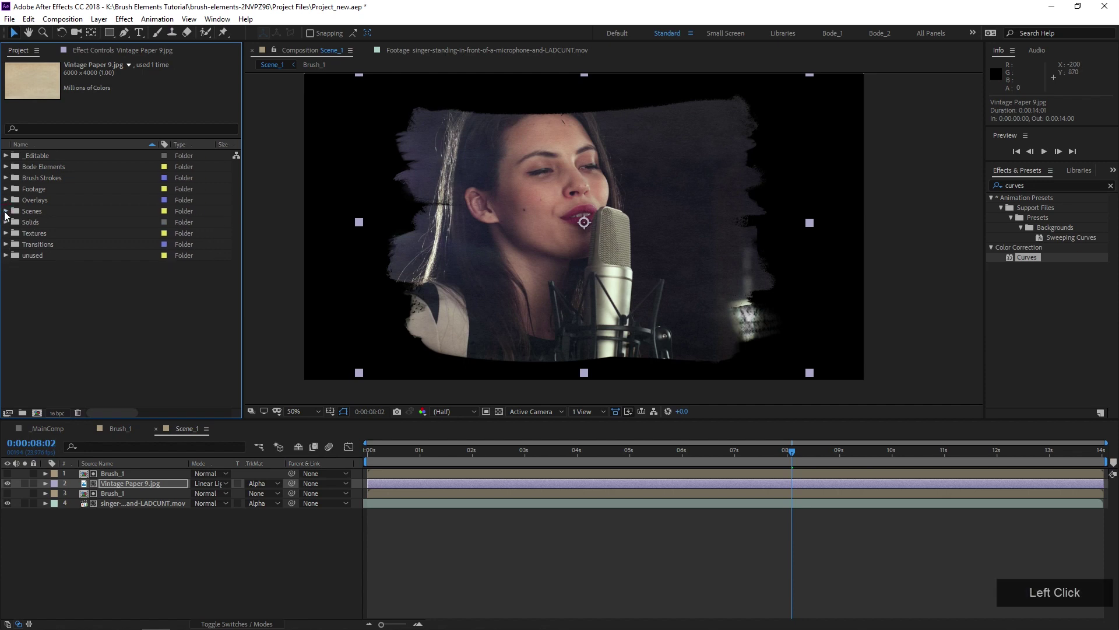
click(6, 222)
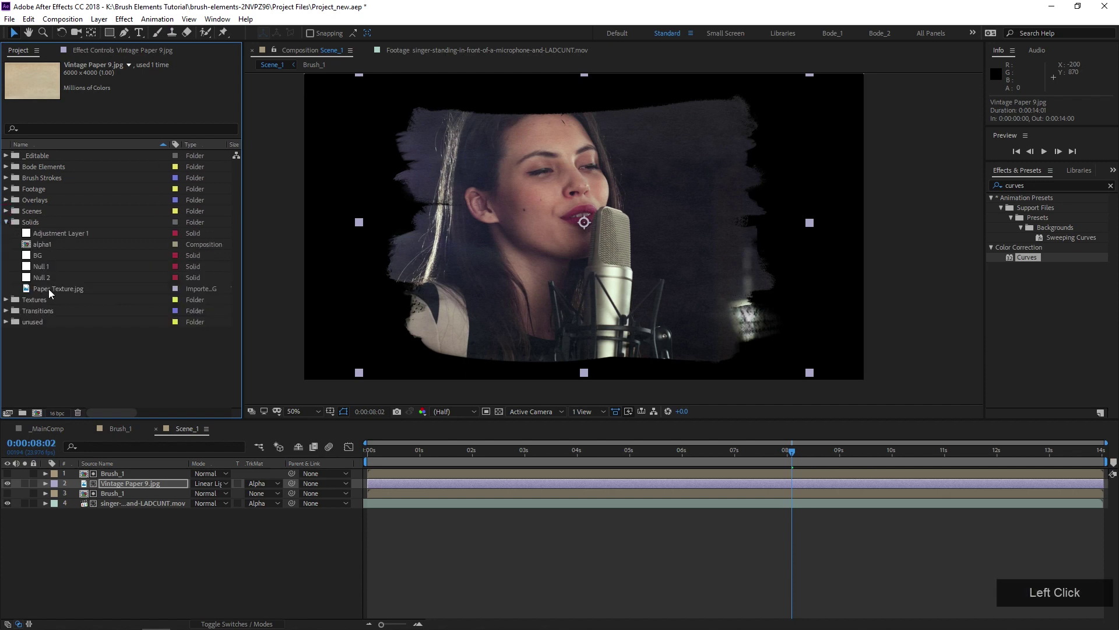
click(51, 290)
drag(68, 289, 163, 525)
scroll(556, 254, down, 2)
scroll(556, 253, up, 2)
click(6, 221)
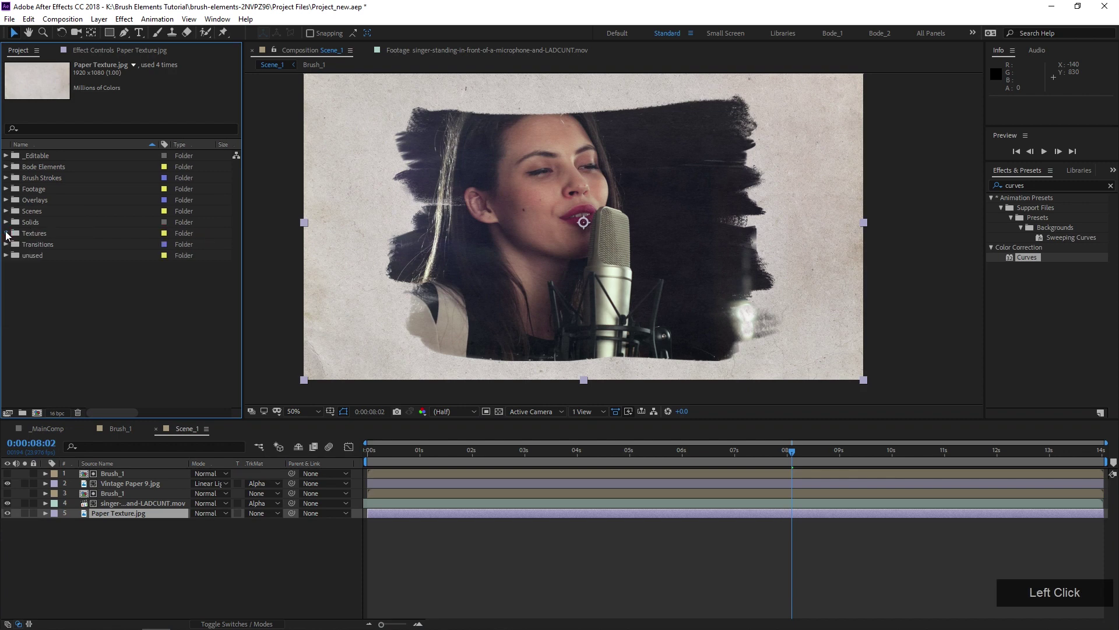
Step: Replace the background layer's source with Vintage Paper 14.jpg and scale the layer to 37%
click(6, 233)
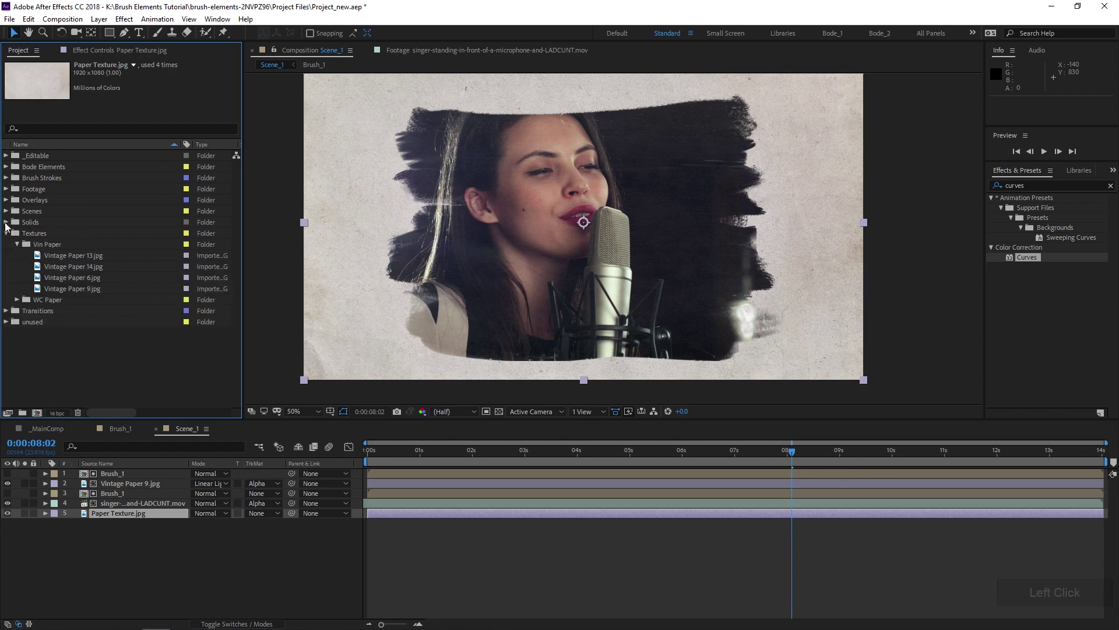
drag(58, 267, 145, 515)
scroll(488, 222, down, 4)
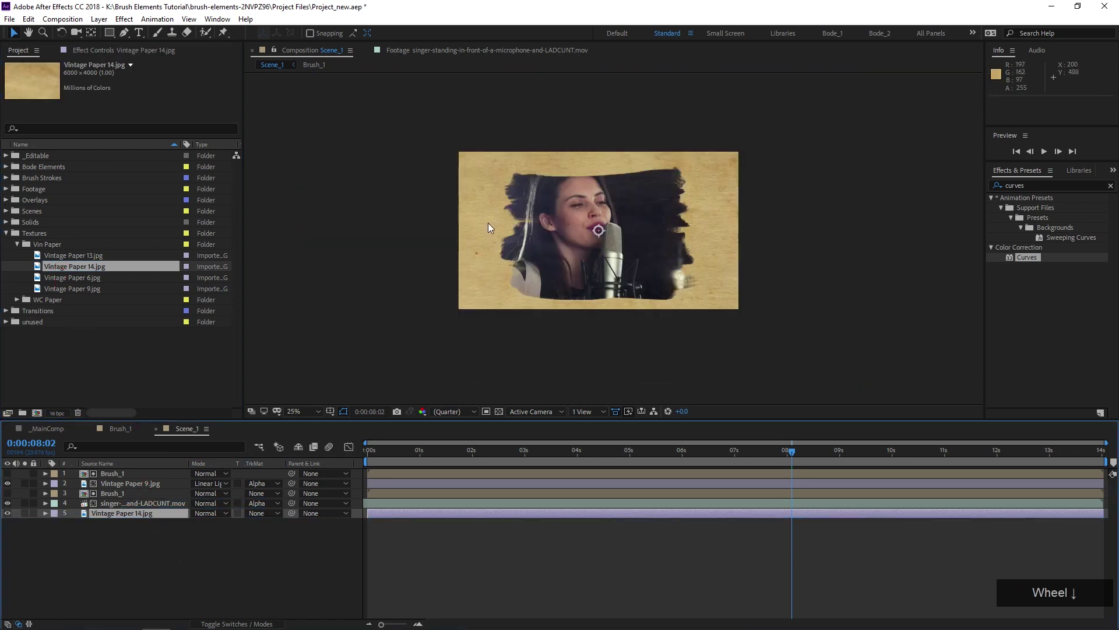
drag(824, 234, 688, 234)
scroll(599, 229, up, 2)
scroll(599, 228, up, 1)
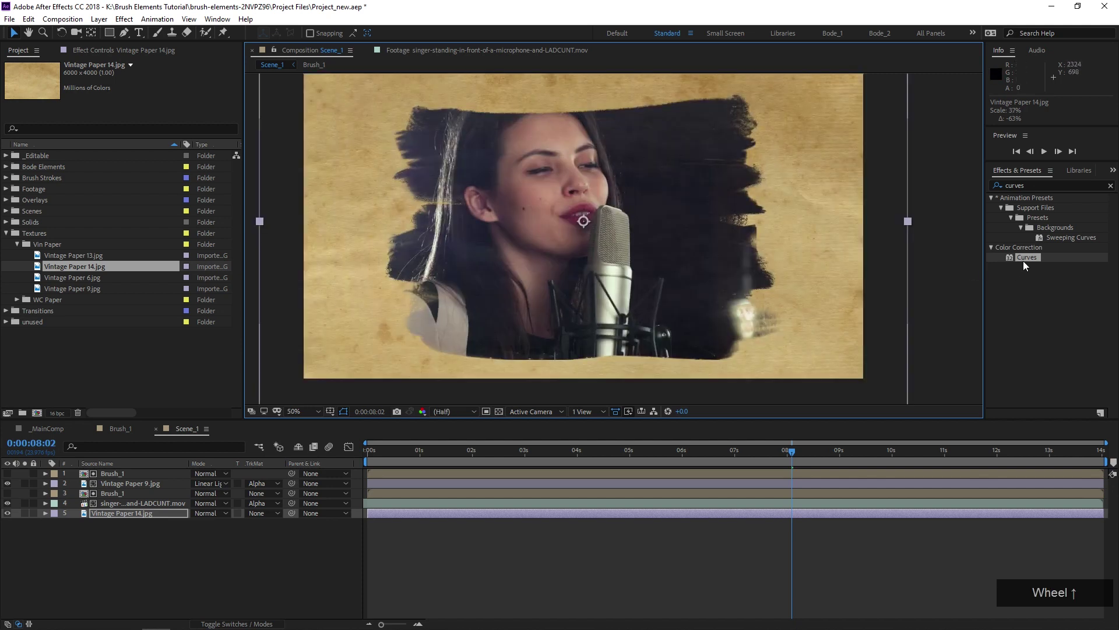
Step: Brighten the Vintage Paper 14.jpg background with a raised Curves effect and desaturate it with a 27% Tint
drag(1026, 257, 164, 520)
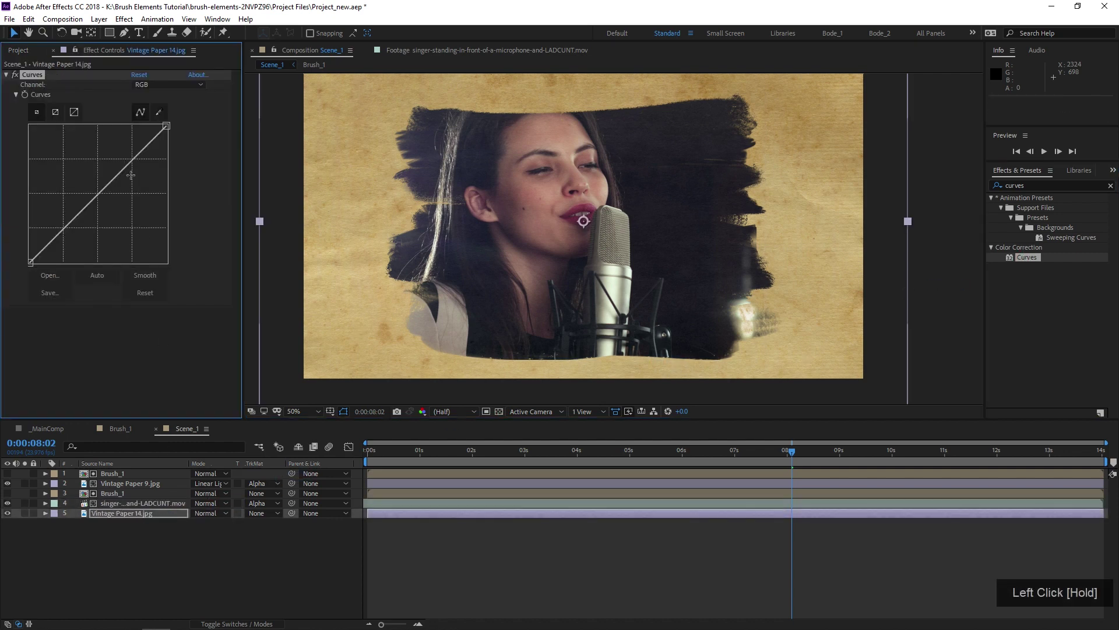
drag(132, 161, 121, 146)
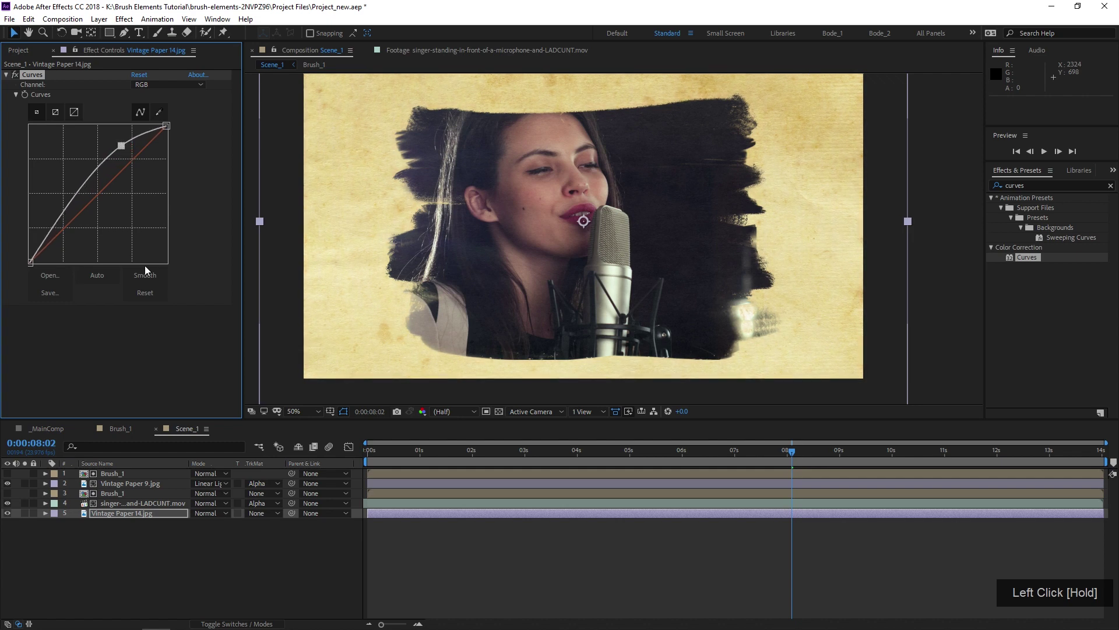
click(1007, 199)
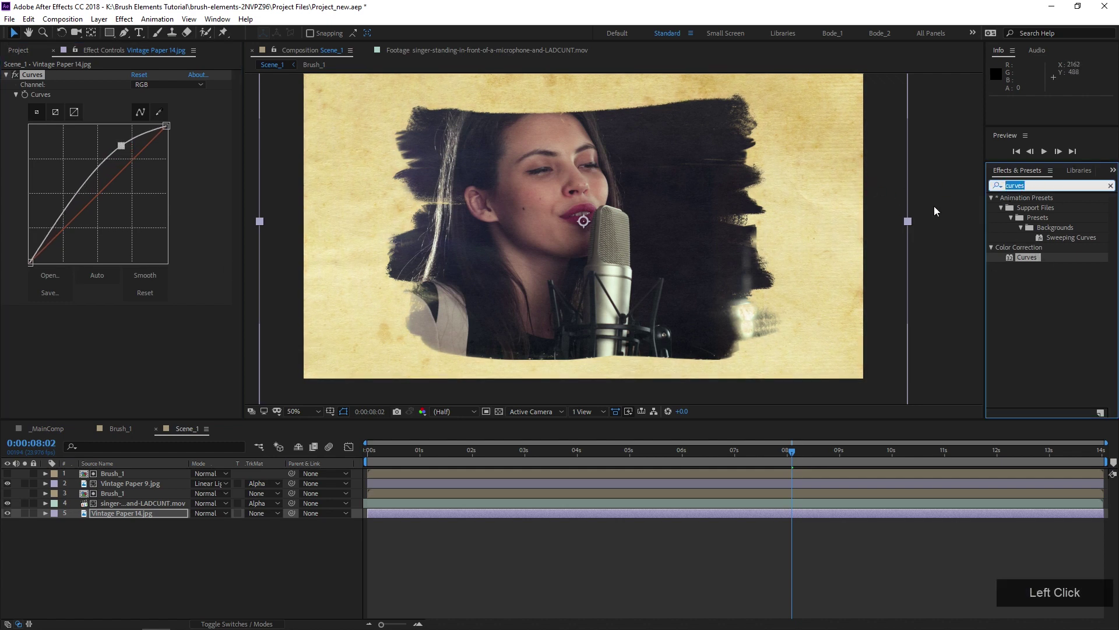
text(tint)
drag(1017, 258, 108, 347)
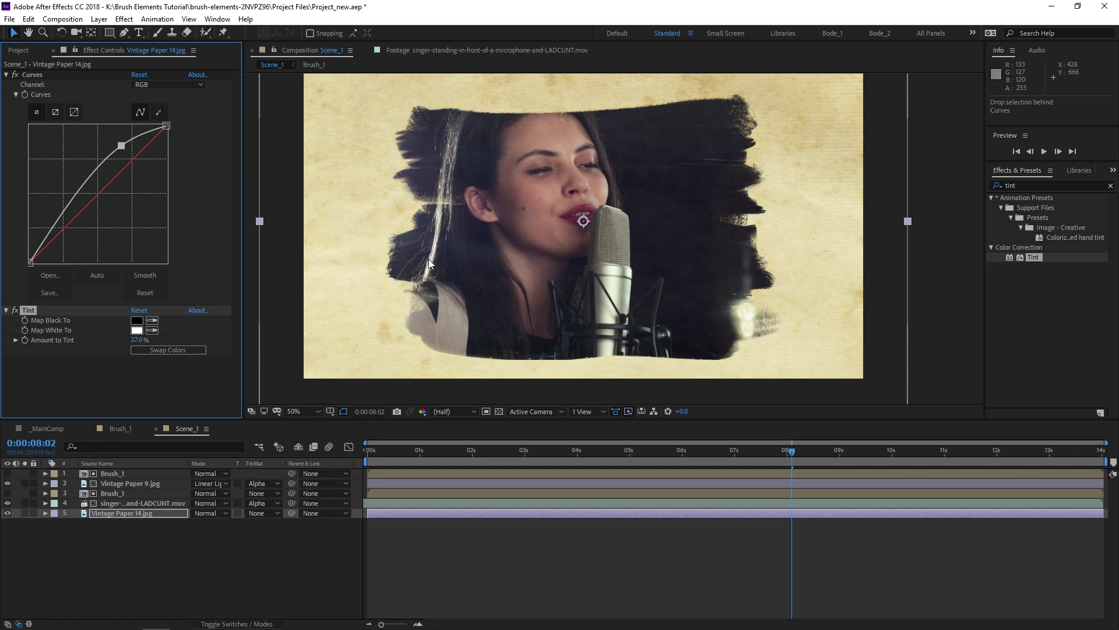
click(100, 528)
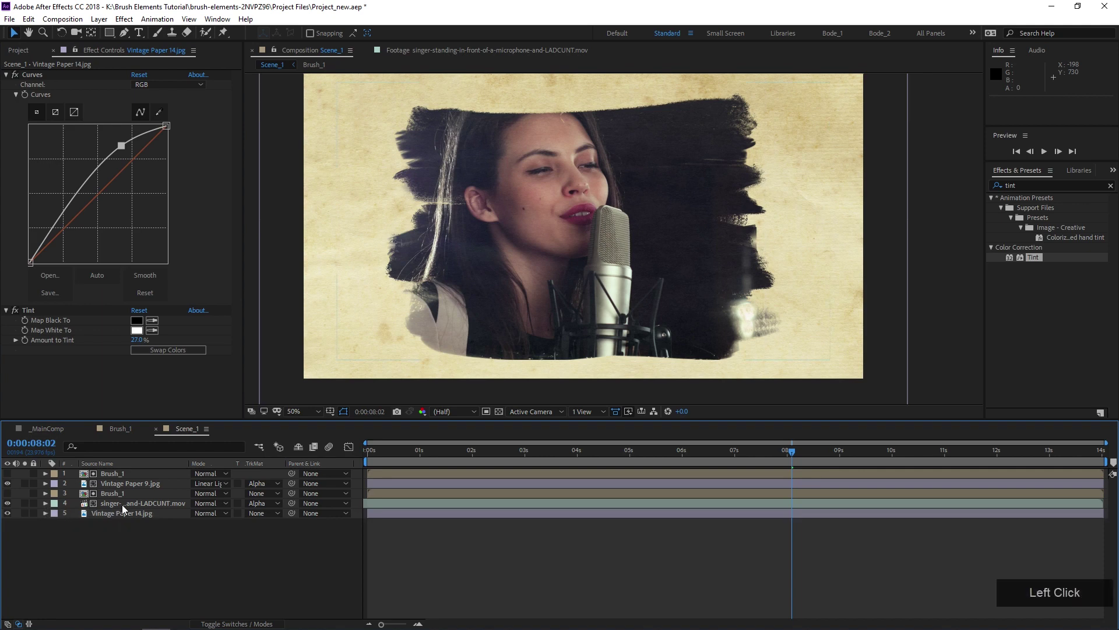
Step: Pre-compose both Brush_1 layers, Vintage Paper 9.jpg and the singer footage into a composition named "Singer Brush"
click(18, 51)
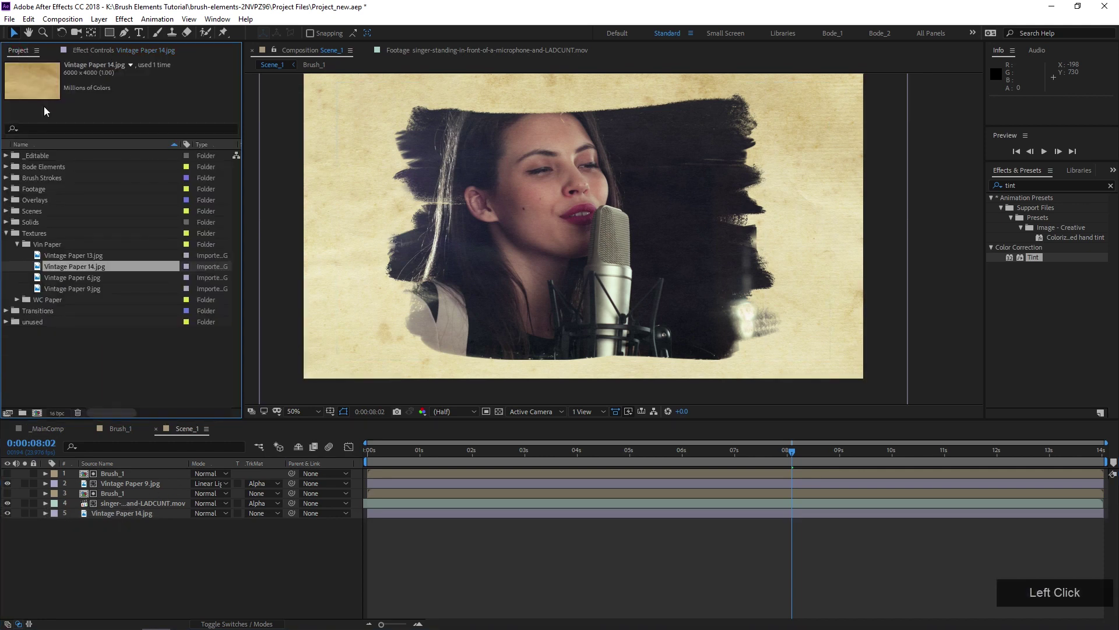
click(6, 233)
click(169, 606)
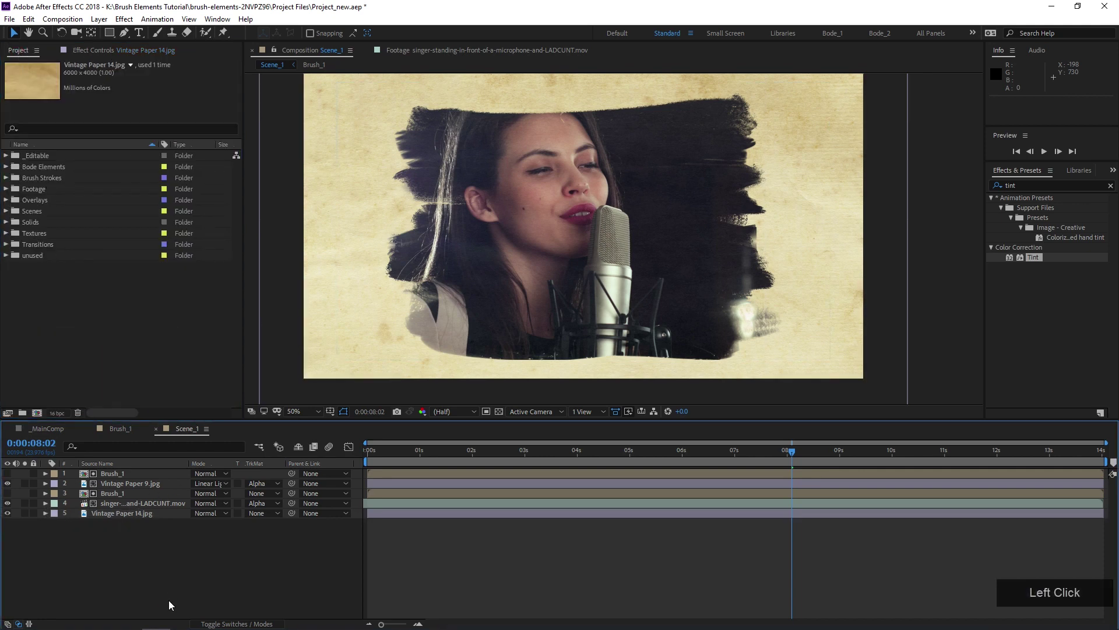
click(127, 503)
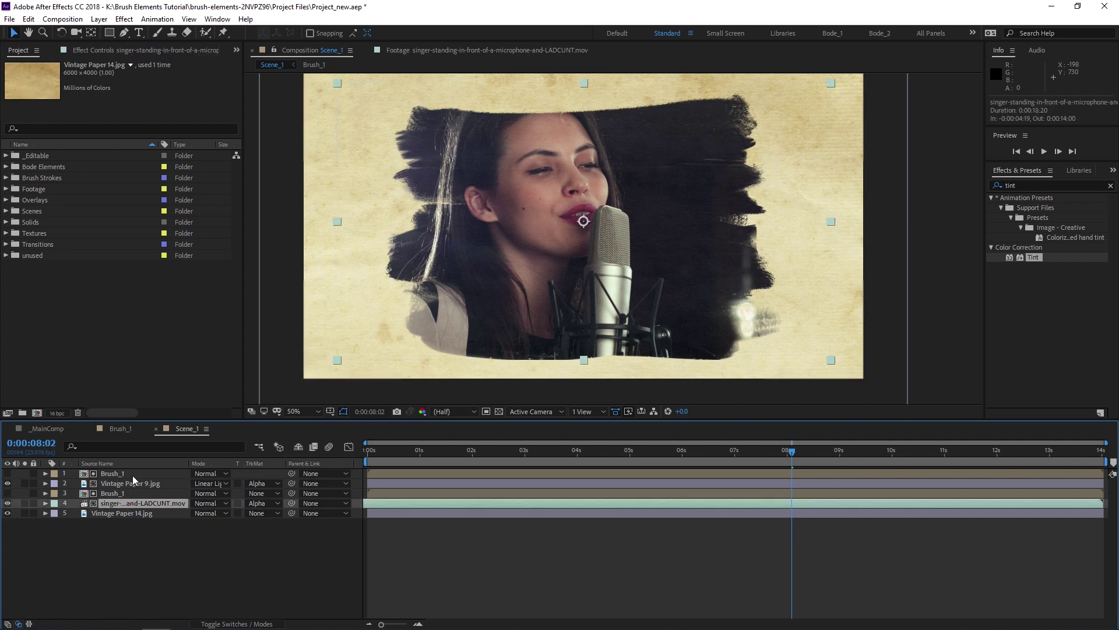
shift+click(136, 474)
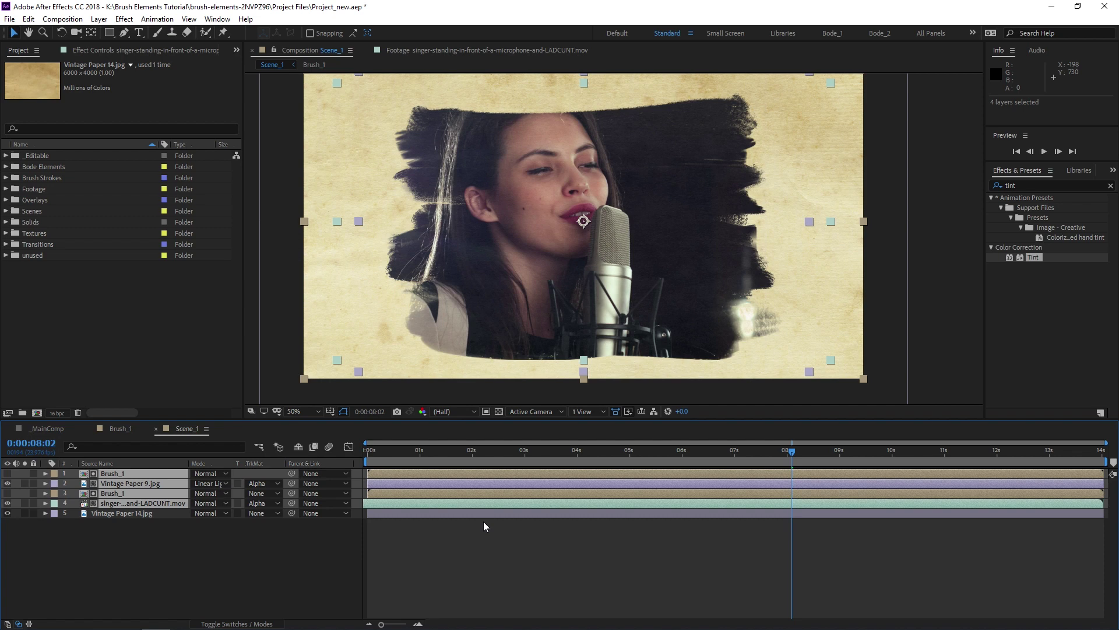
click(100, 20)
click(164, 419)
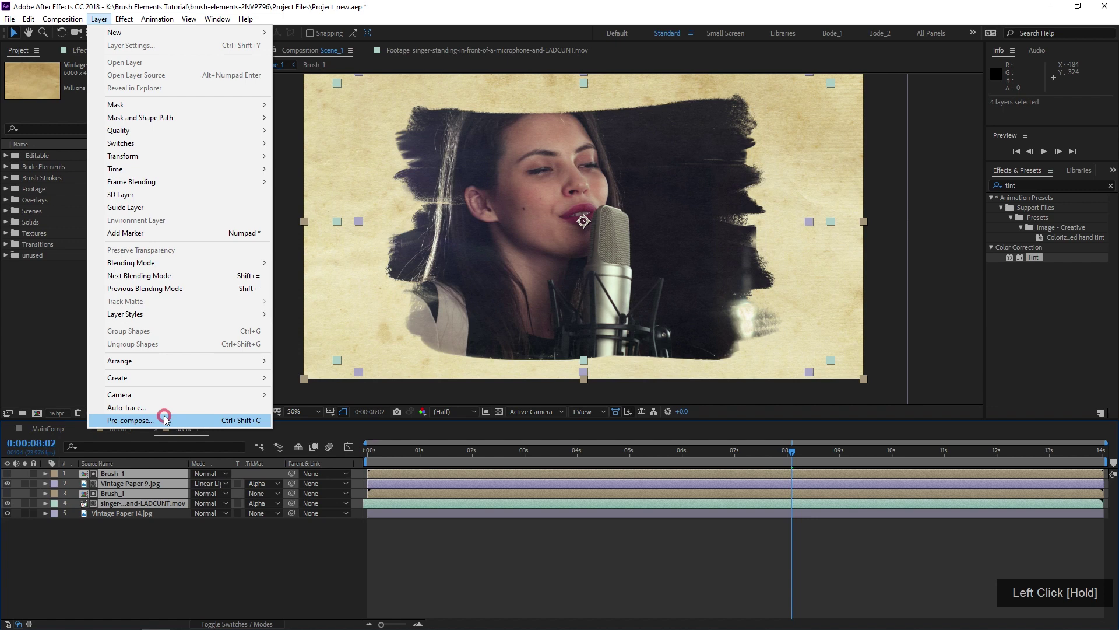
text(Singer)
text( F)
text(ru)
text(c)
key(BackSpace)
text(sh)
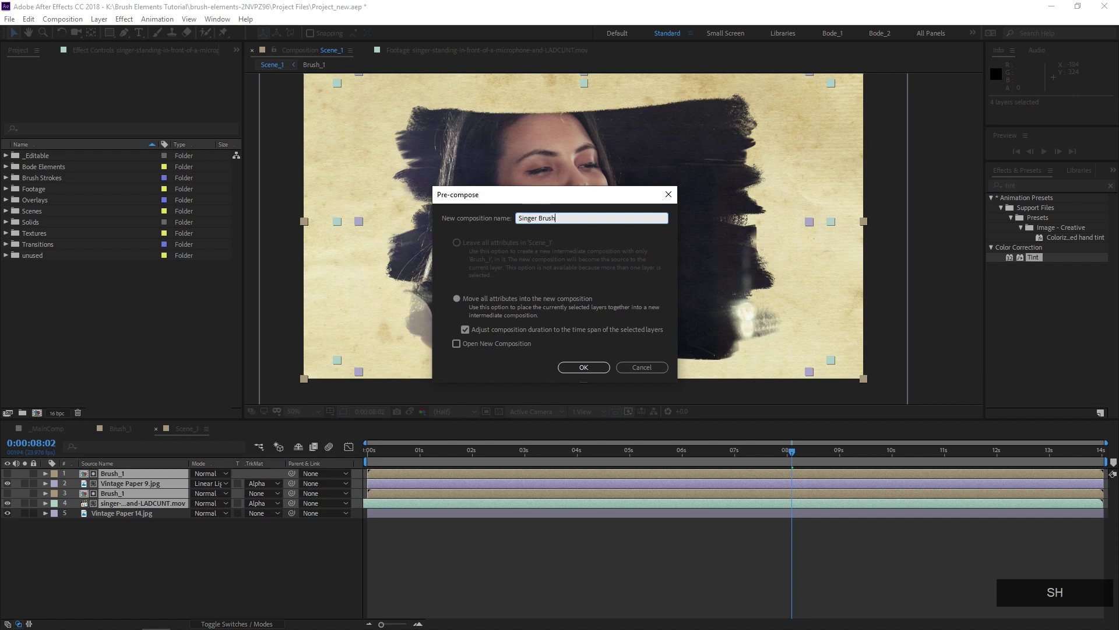
key(Return)
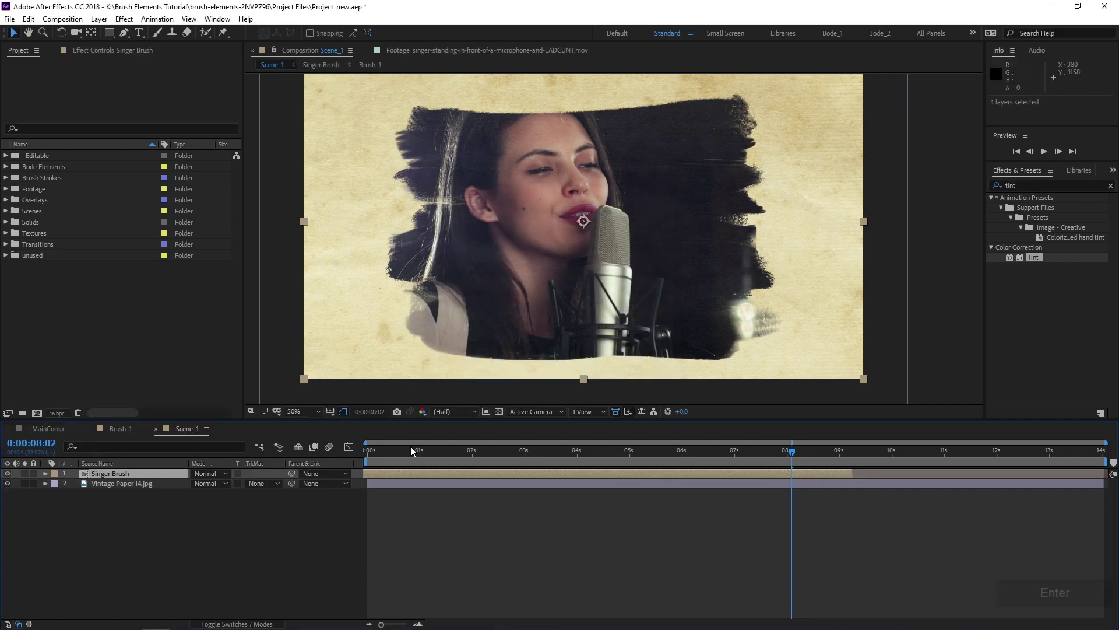
Step: Open the Singer Brush composition from Scene_1
scroll(425, 316, down, 1)
scroll(425, 317, up, 1)
double_click(124, 473)
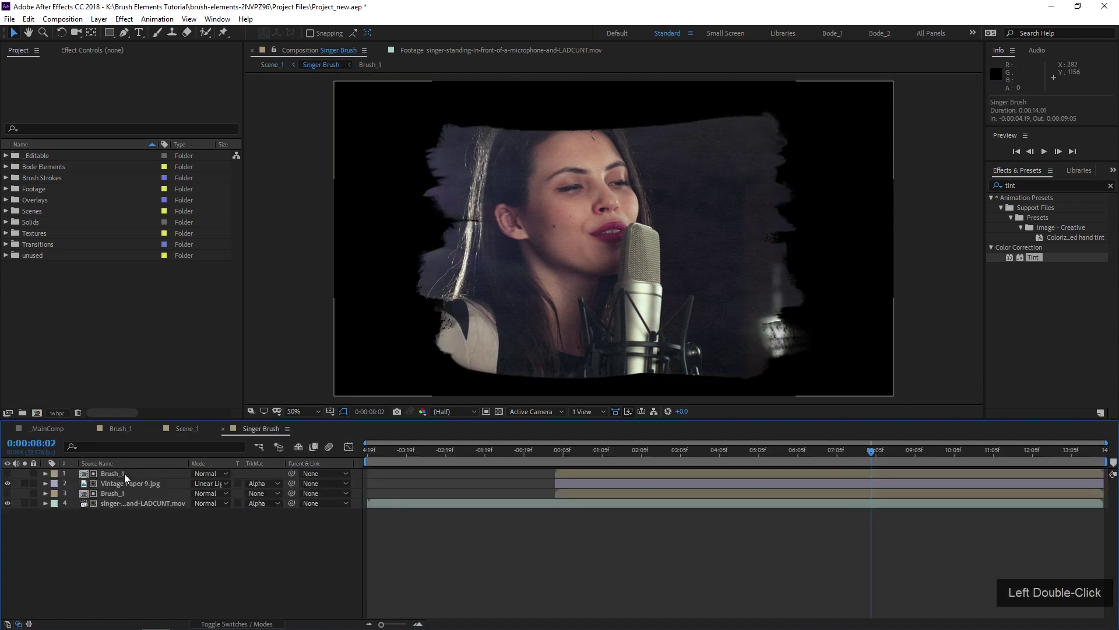
drag(595, 369, 583, 339)
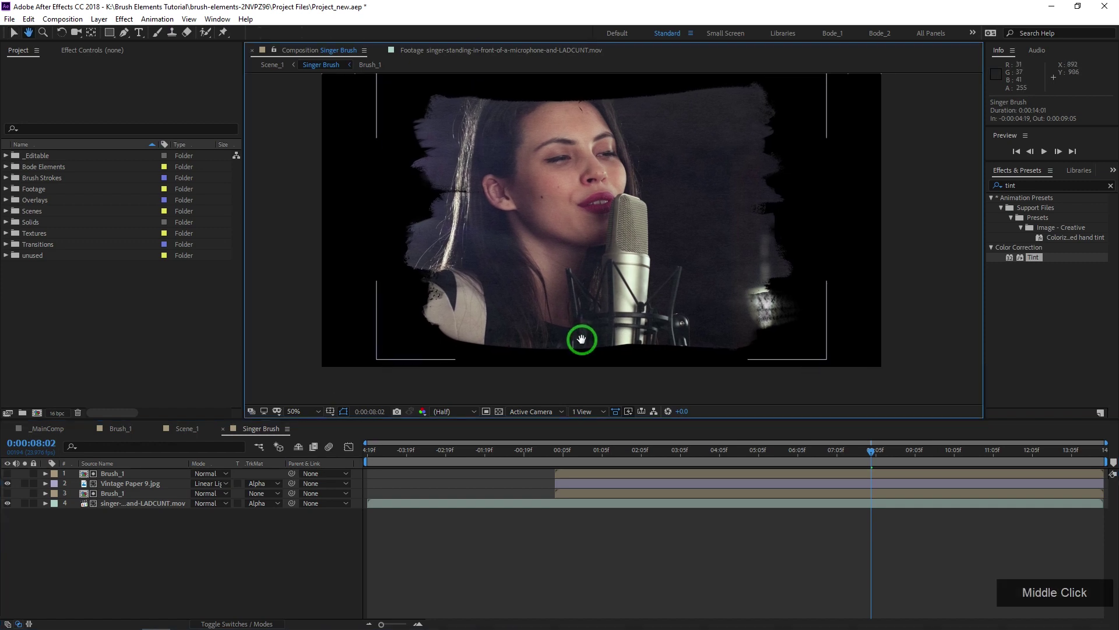
Step: Crop the Singer Brush composition to a region of interest drawn closely around the brush-stroke singer footage
drag(501, 310, 495, 328)
click(486, 411)
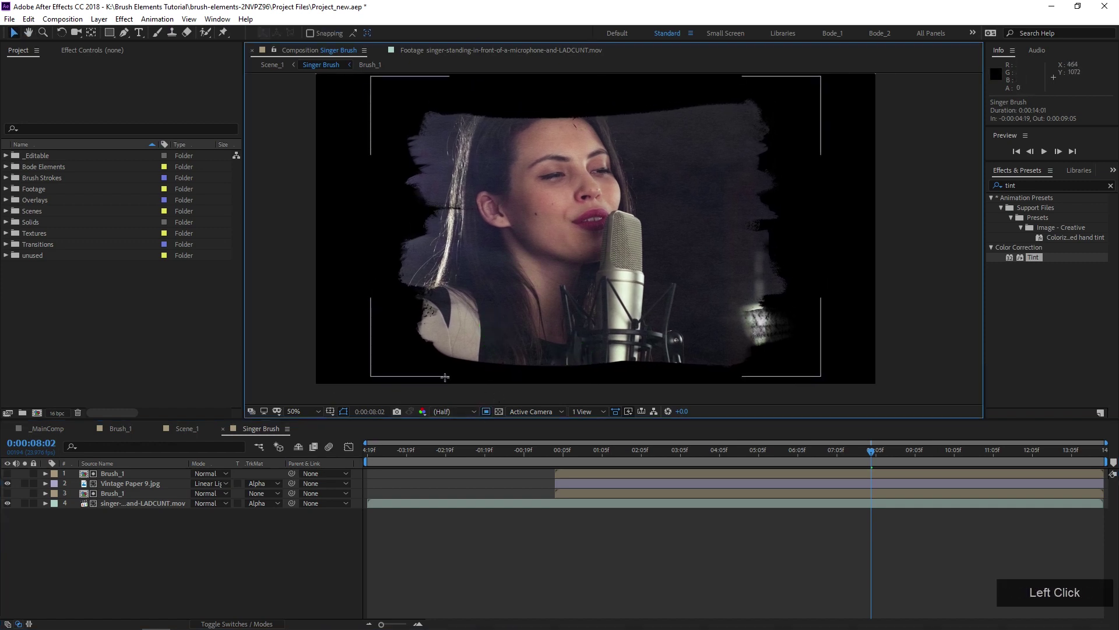
drag(370, 374, 812, 94)
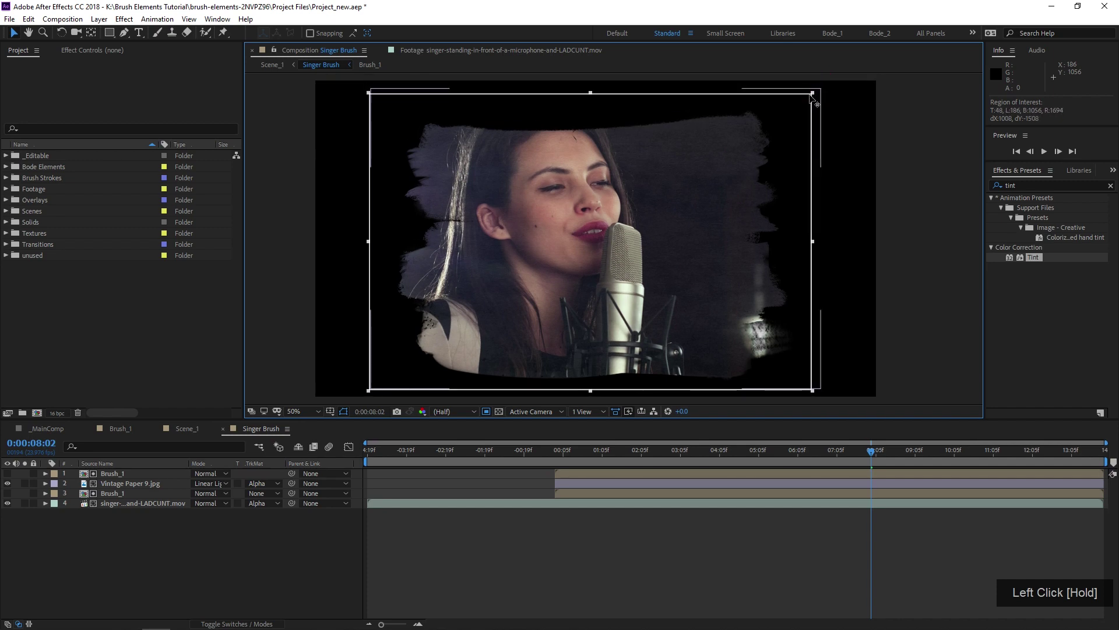
drag(368, 243, 385, 241)
key(ctrl+z)
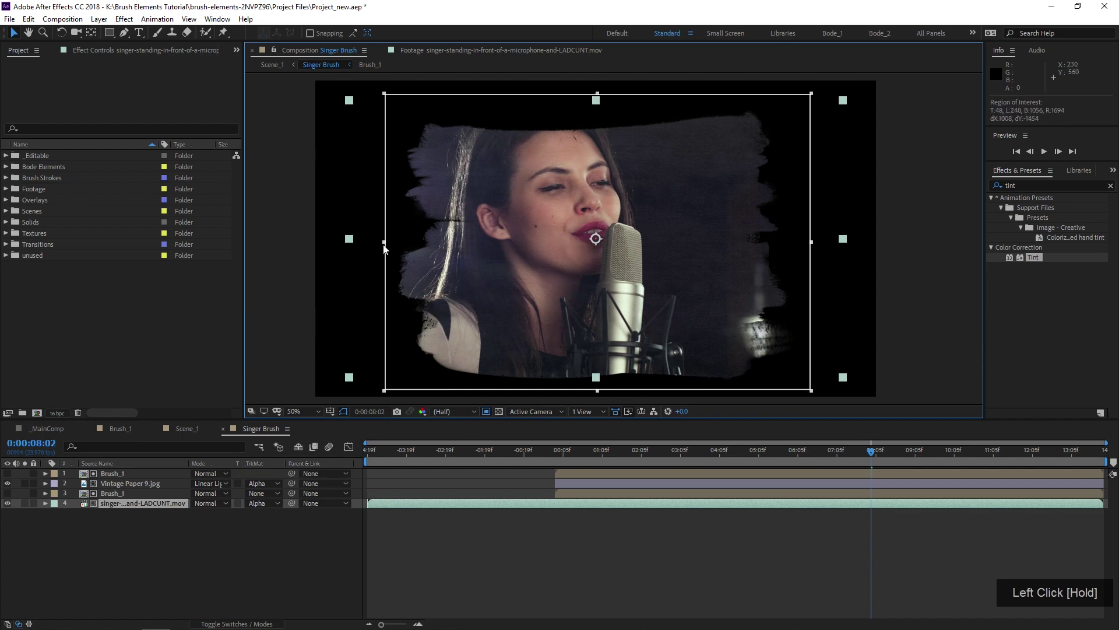
click(597, 94)
drag(597, 93, 599, 97)
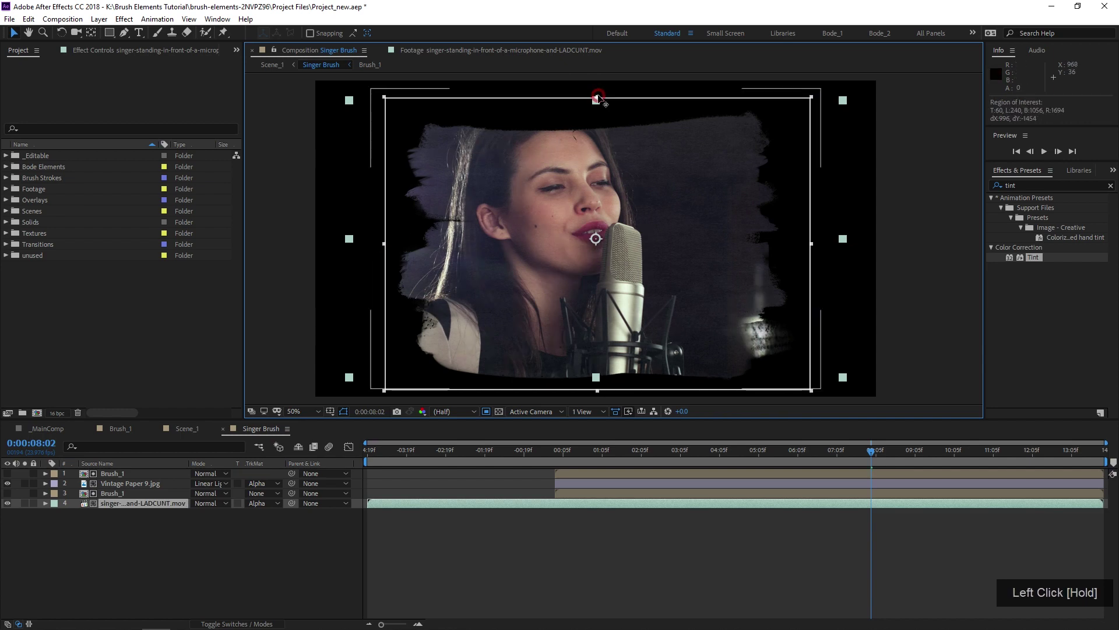
drag(810, 244, 807, 243)
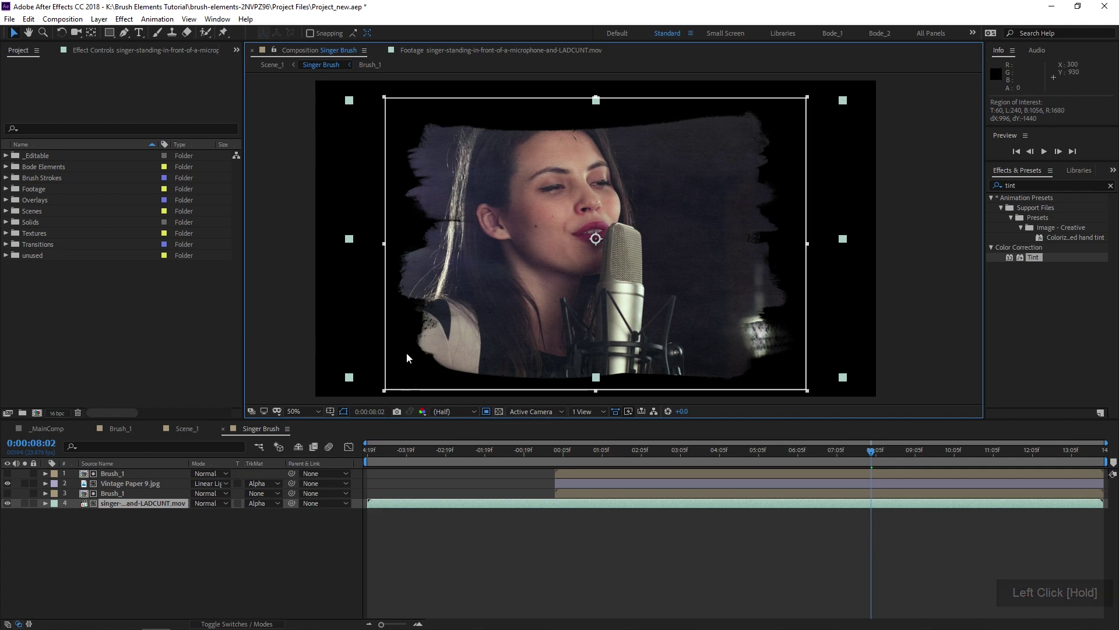
click(63, 19)
drag(124, 178, 132, 92)
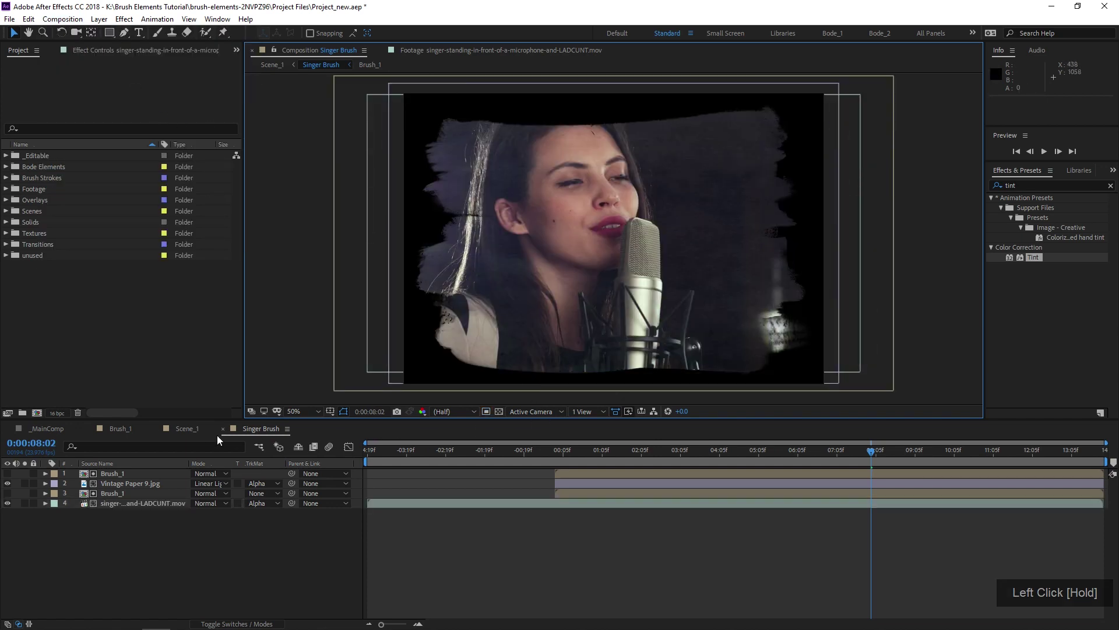
Step: Extend the Singer Brush layer to the end of Scene_1 and move the current time to 0:00:01:13
click(189, 428)
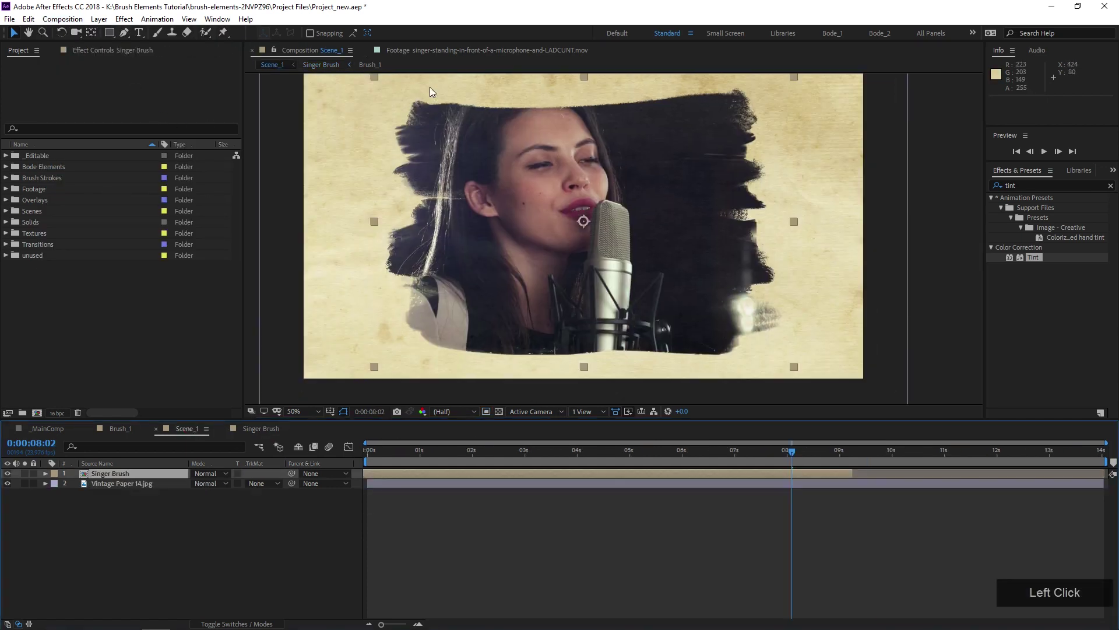
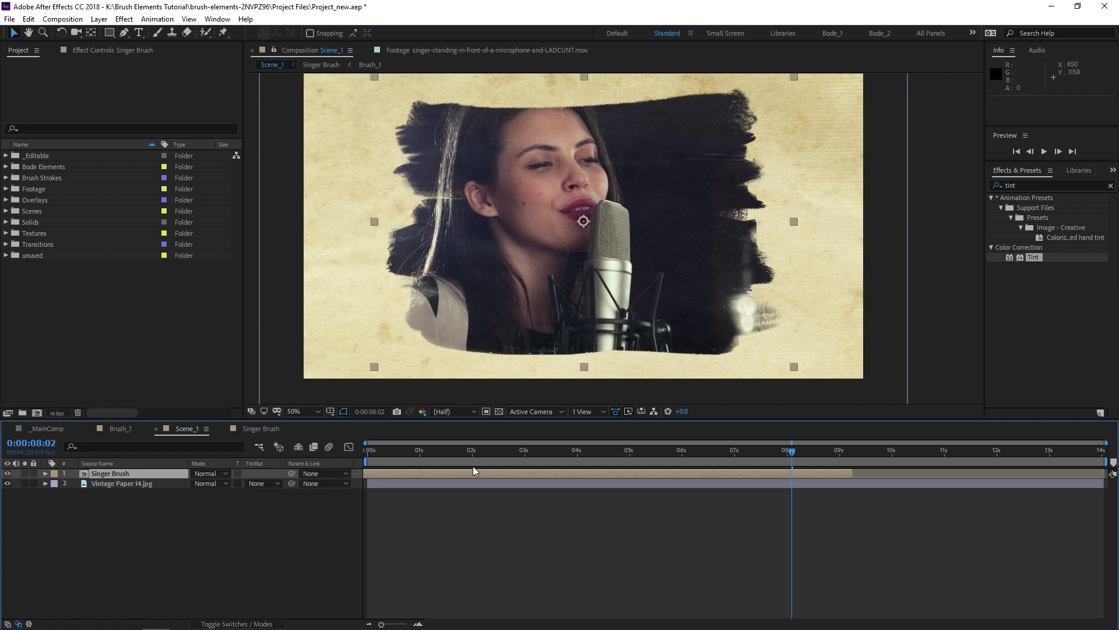
drag(858, 476, 1113, 476)
drag(898, 461, 448, 460)
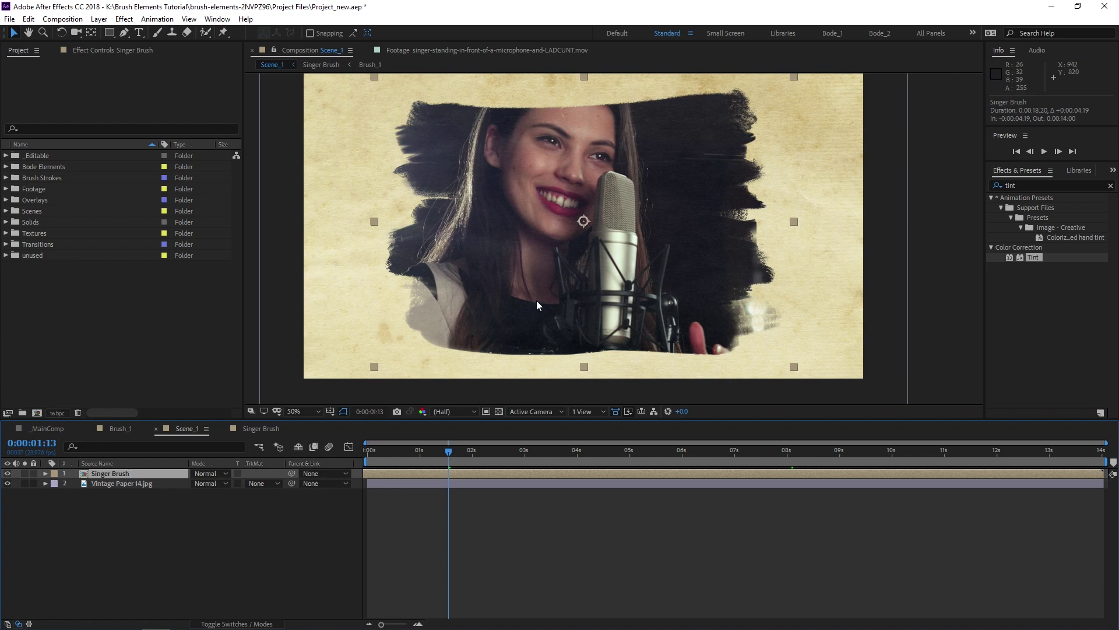
Step: Examine the brush strokes in _MainComp at 0:00:00:10 to identify the clip of the uppermost stroke
click(6, 178)
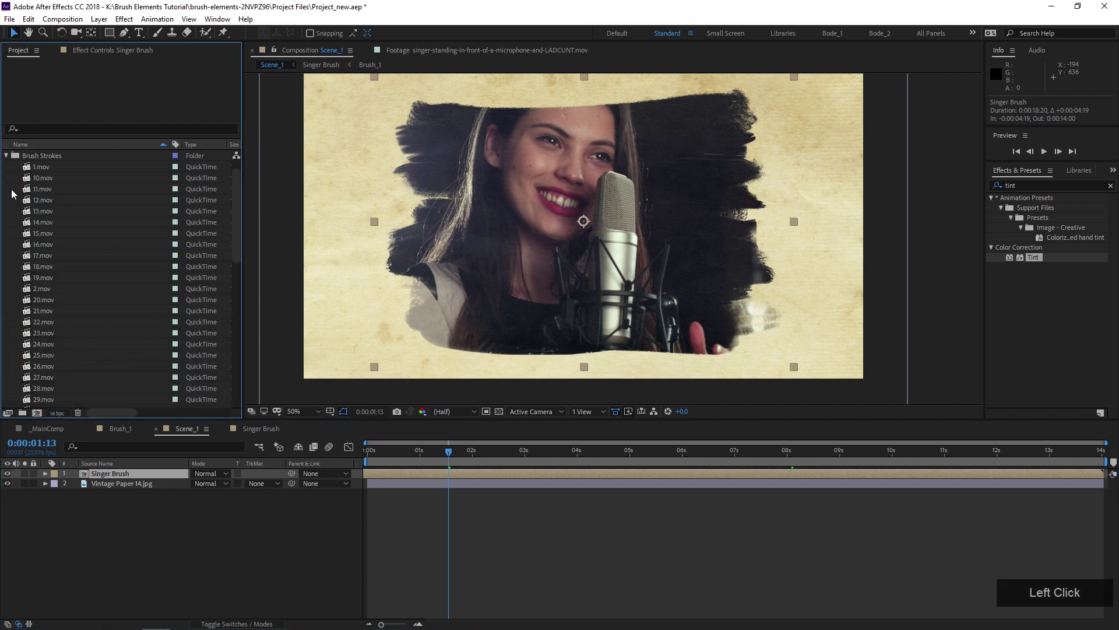
click(48, 429)
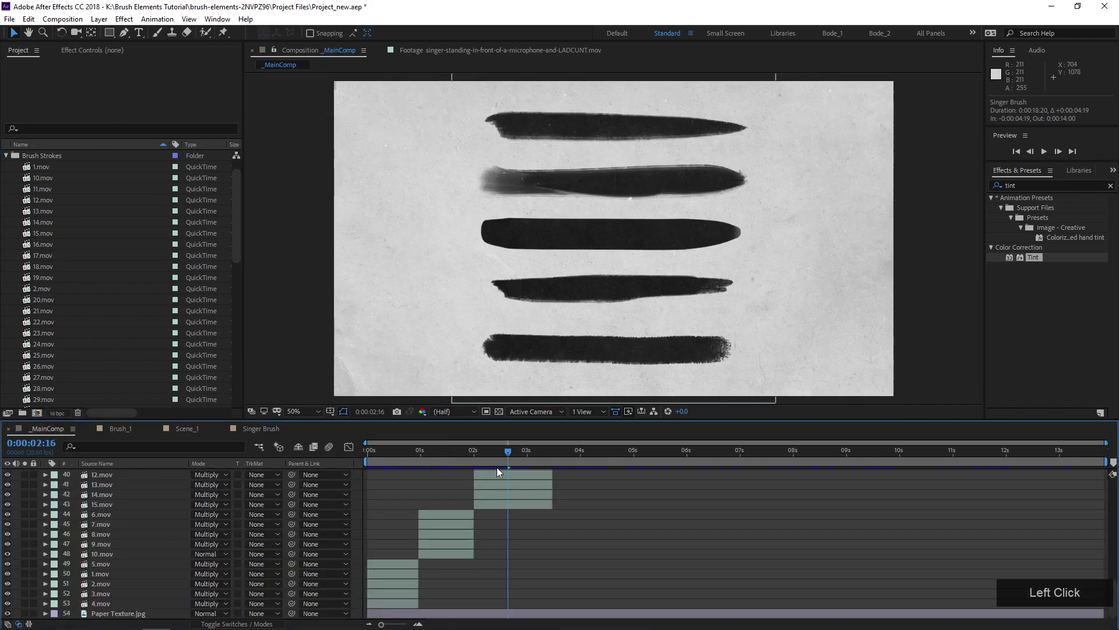
drag(393, 450, 388, 451)
click(519, 113)
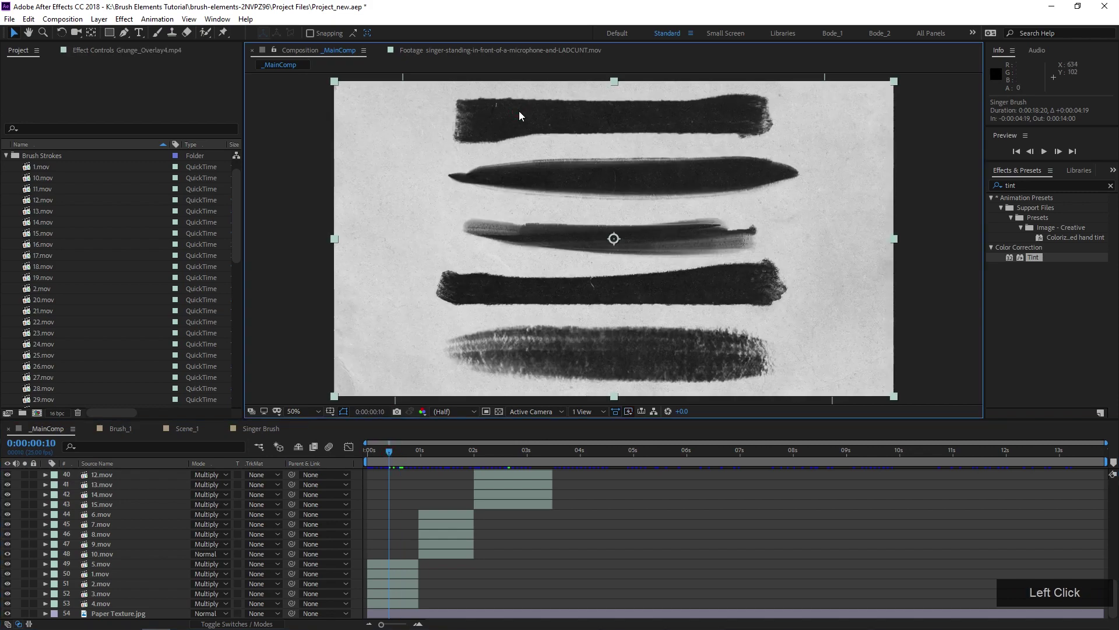
click(391, 603)
click(395, 593)
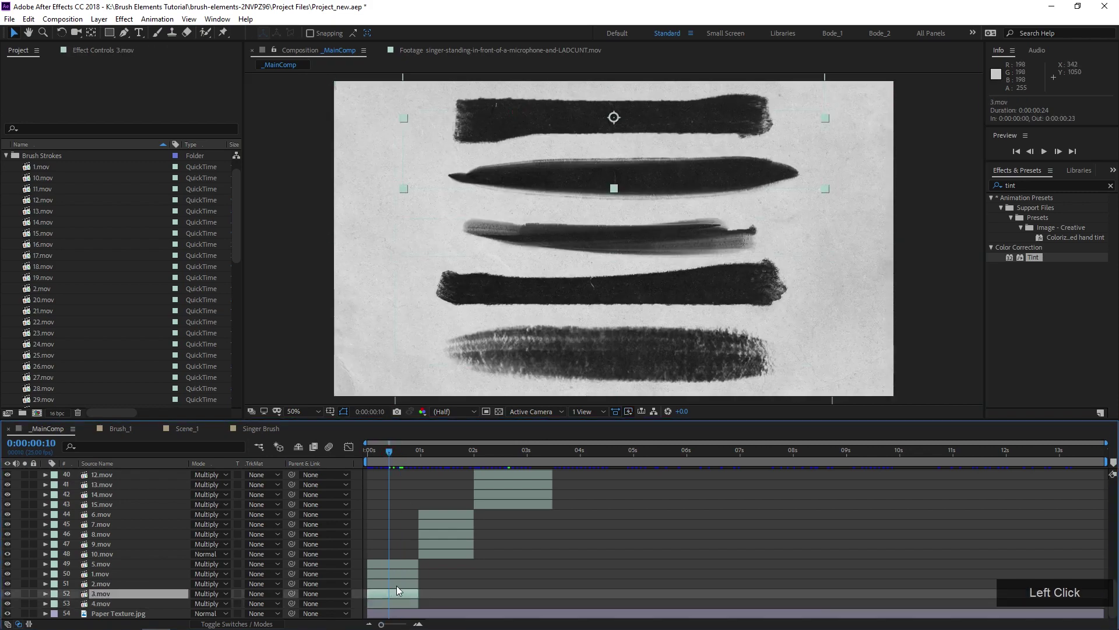
click(398, 584)
click(398, 593)
click(25, 593)
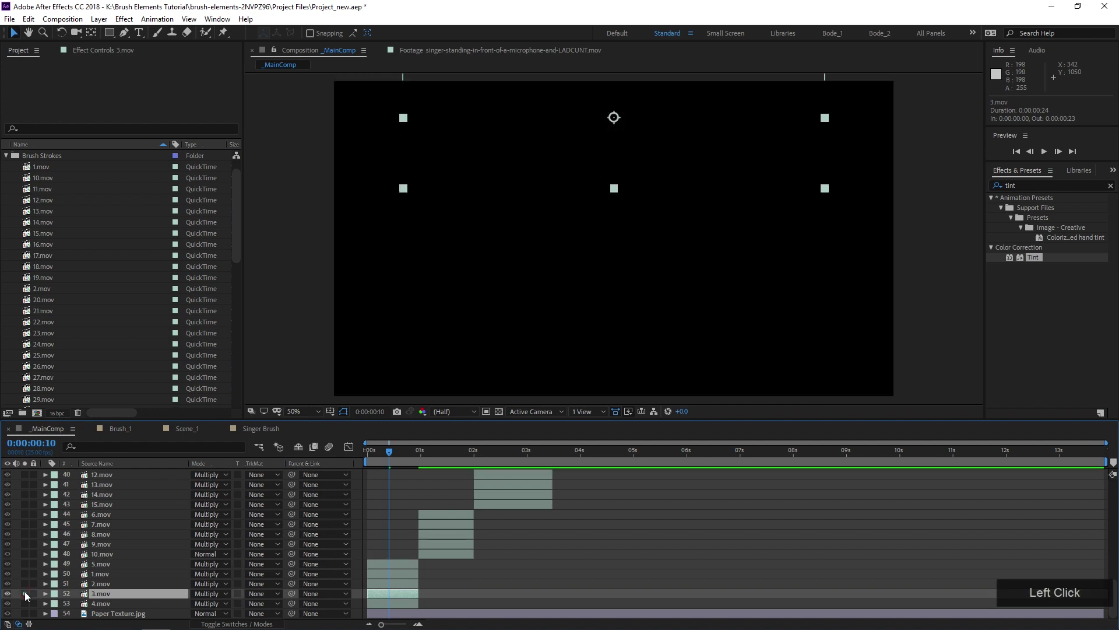
click(25, 594)
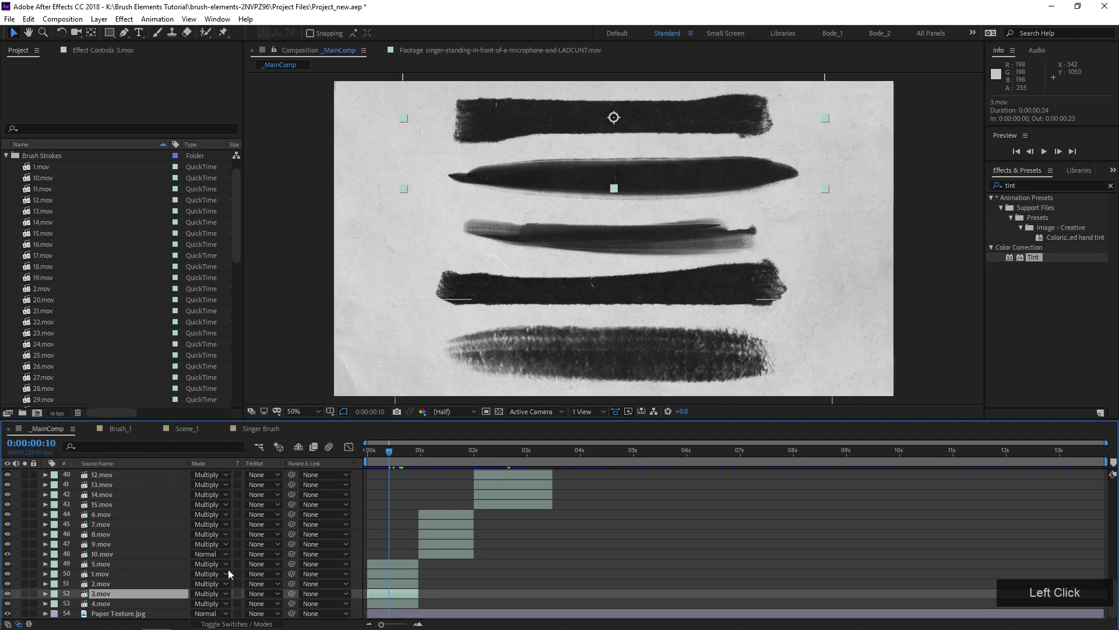
double_click(410, 591)
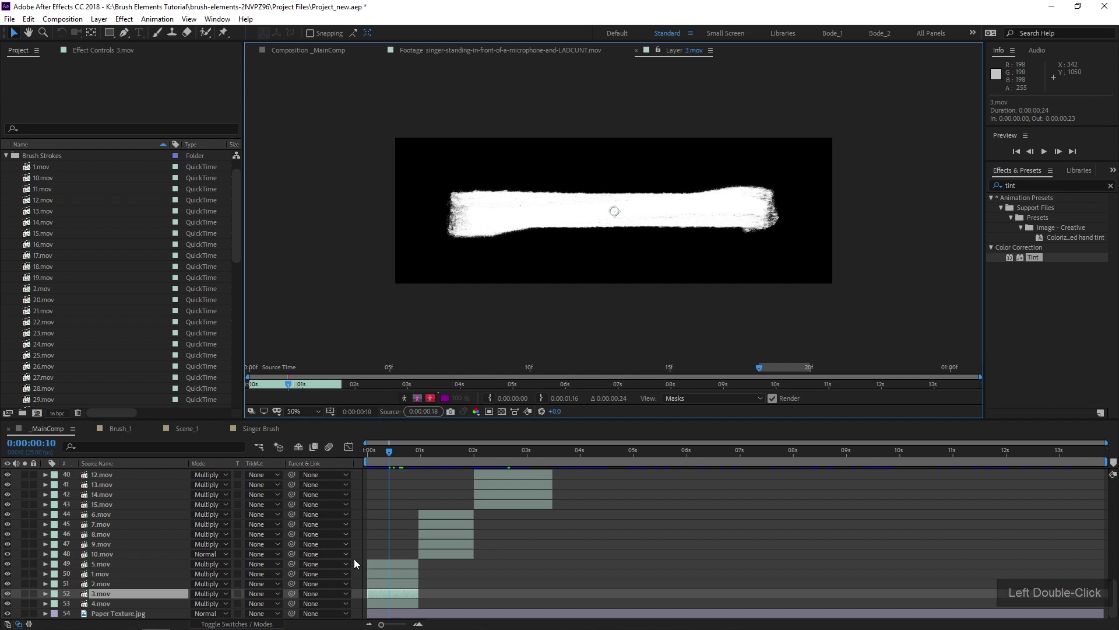
Step: Add the 3.mov brush stroke to Scene_1 as a layer above Singer Brush
click(185, 428)
scroll(50, 200, up, 1)
scroll(85, 285, down, 5)
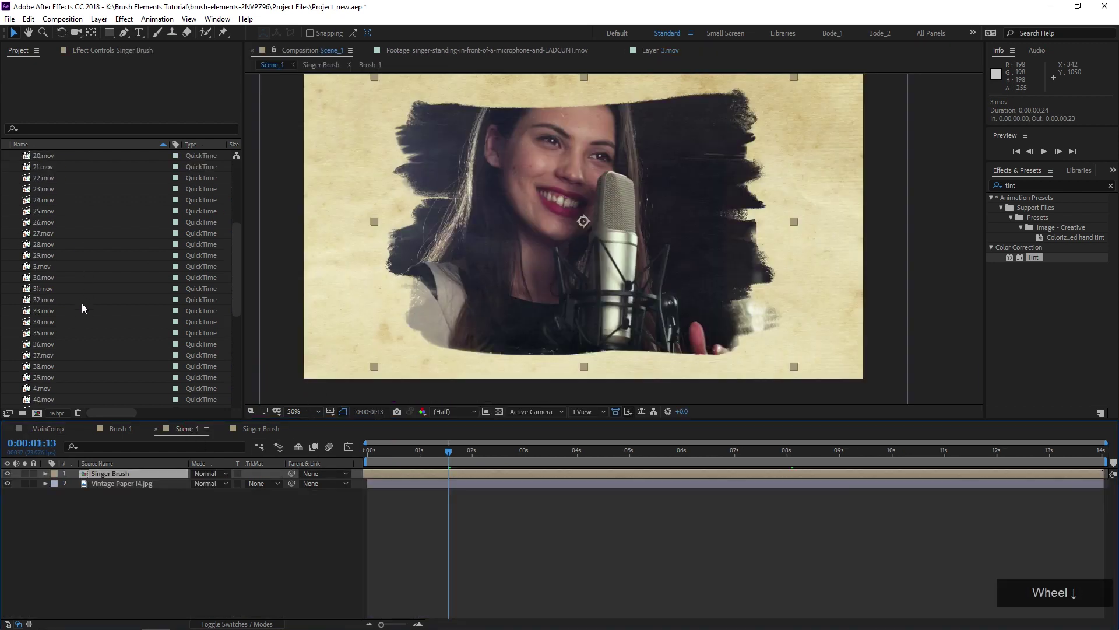
click(42, 266)
drag(42, 266, 173, 476)
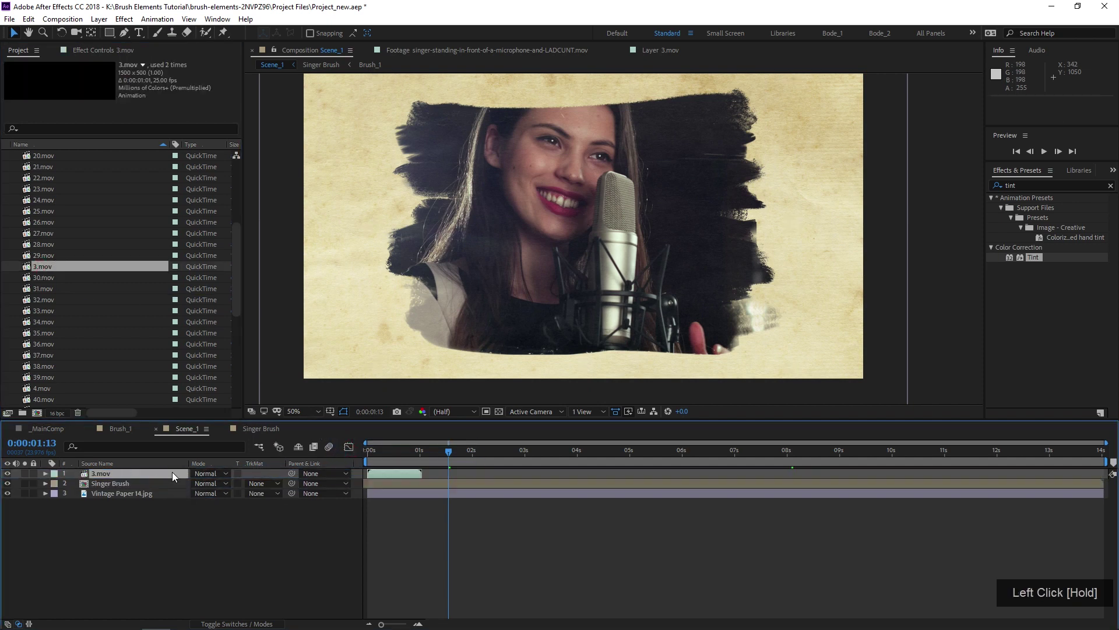
Step: Freeze the 3.mov layer on its last frame and move it over the singer's lower edge, to about 1290, 944
right_click(401, 475)
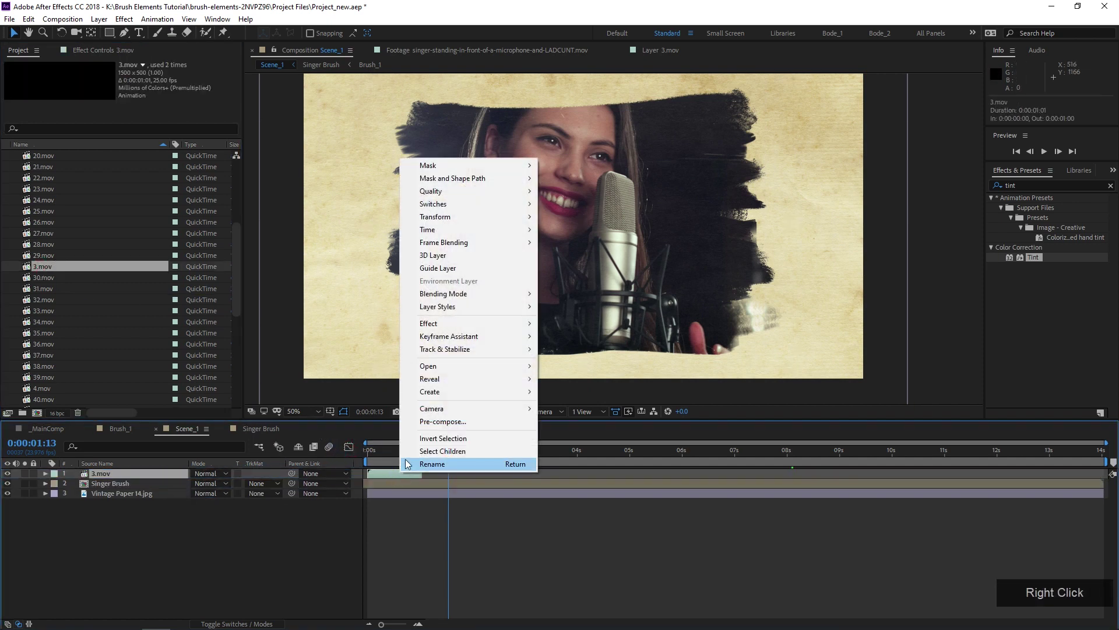
mouse_move(435, 229)
click(583, 277)
mouse_move(600, 221)
mouse_down()
mouse_move(722, 333)
mouse_move(698, 341)
mouse_up()
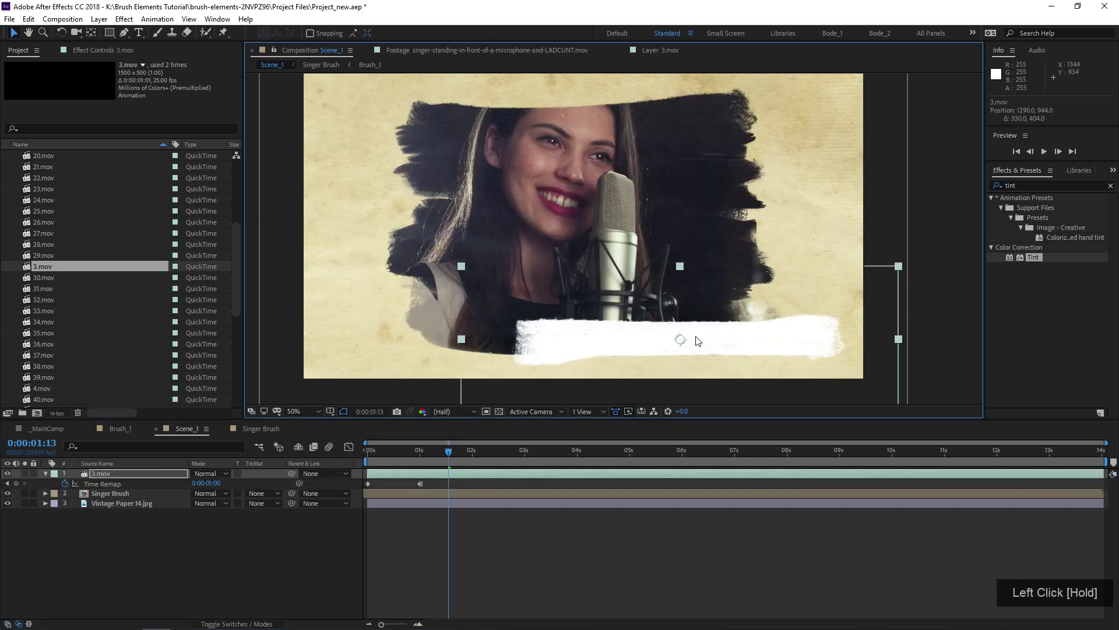
Step: Apply a Fill effect to the 3.mov brush stroke and set its color to dark red
click(994, 185)
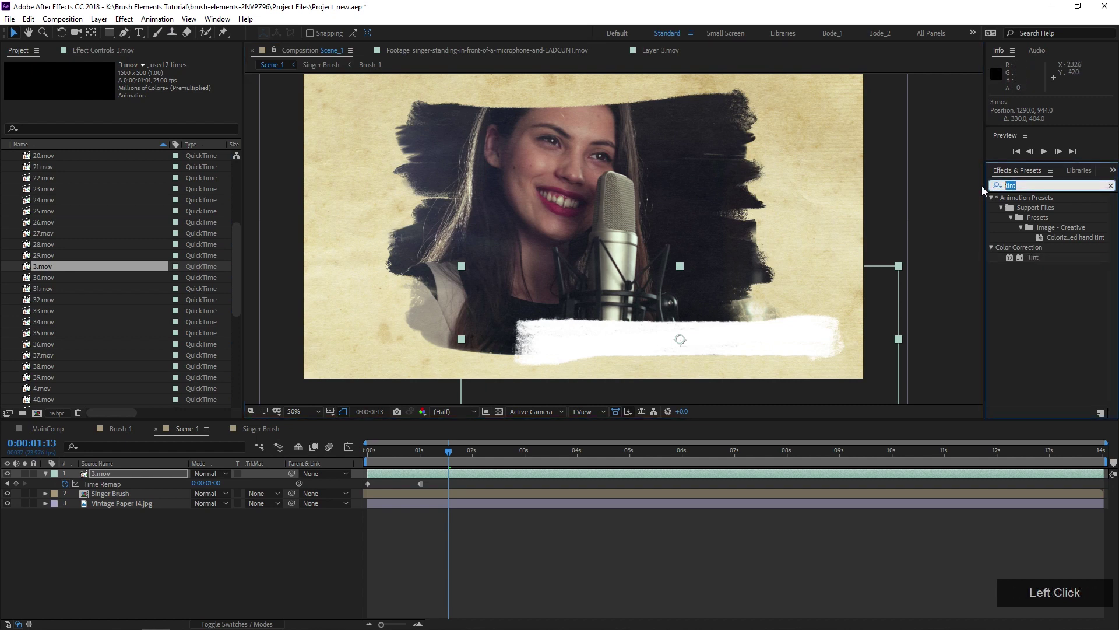
text(fill)
drag(1024, 297, 723, 333)
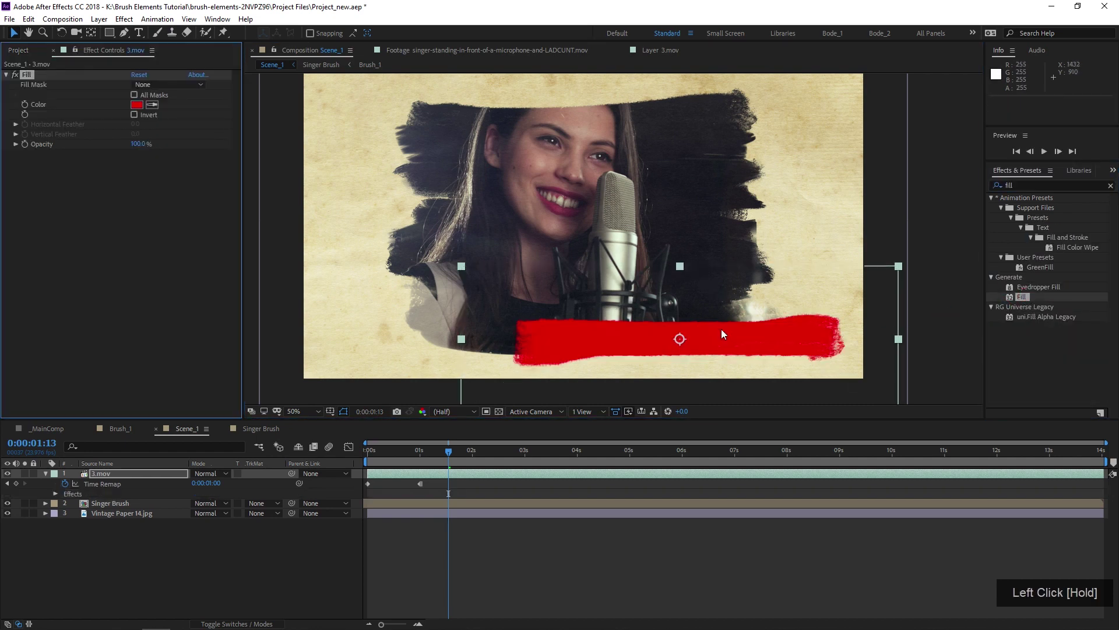
click(137, 105)
drag(499, 301, 526, 322)
click(641, 243)
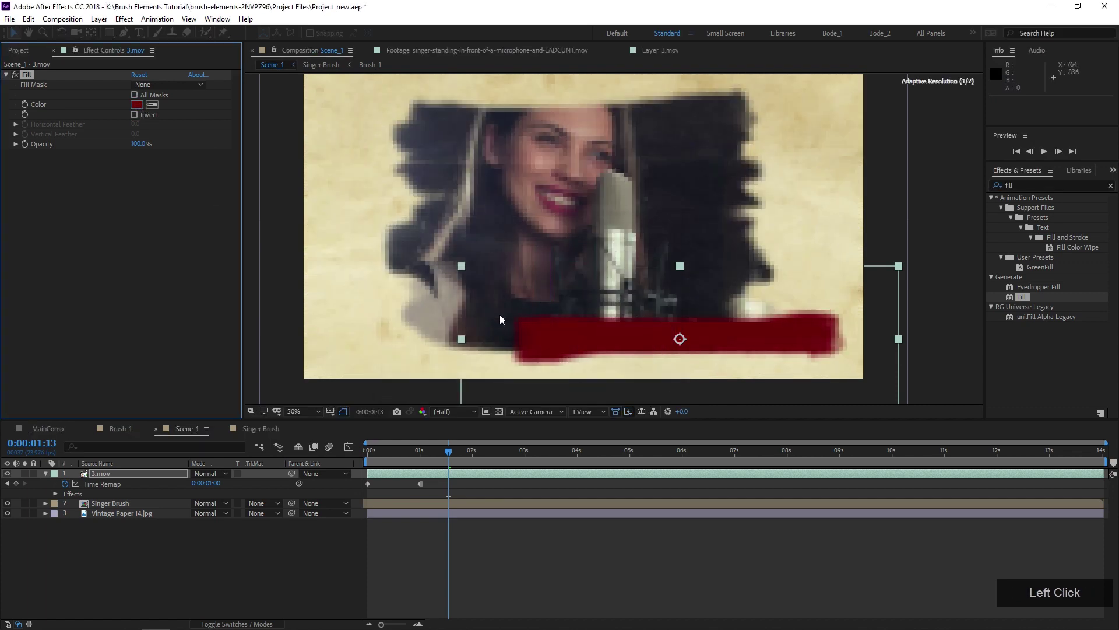
Step: Add white text with the singer's name, enlarge it and center it on the dark red brush stroke at about 1292, 966
click(139, 32)
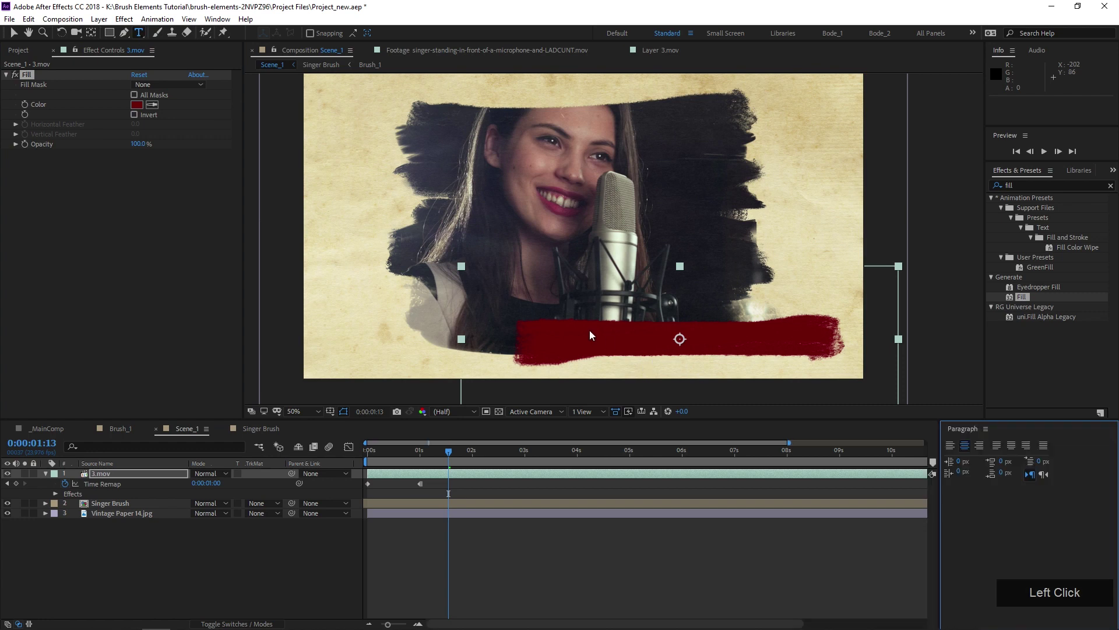
click(593, 348)
text(Jane)
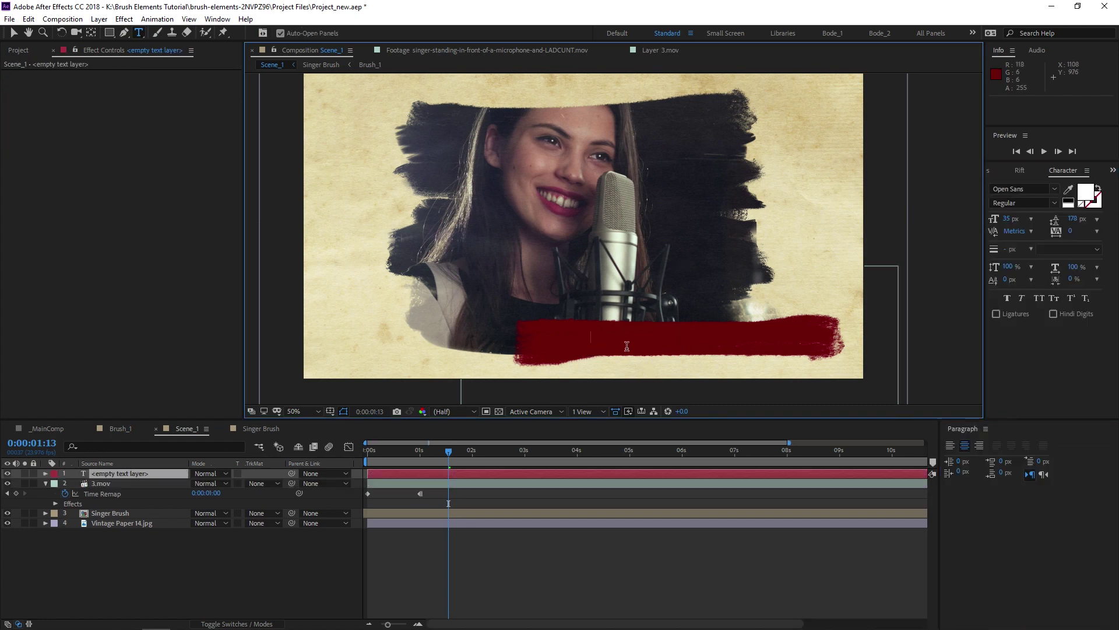
text( Star)
key(KP_Enter)
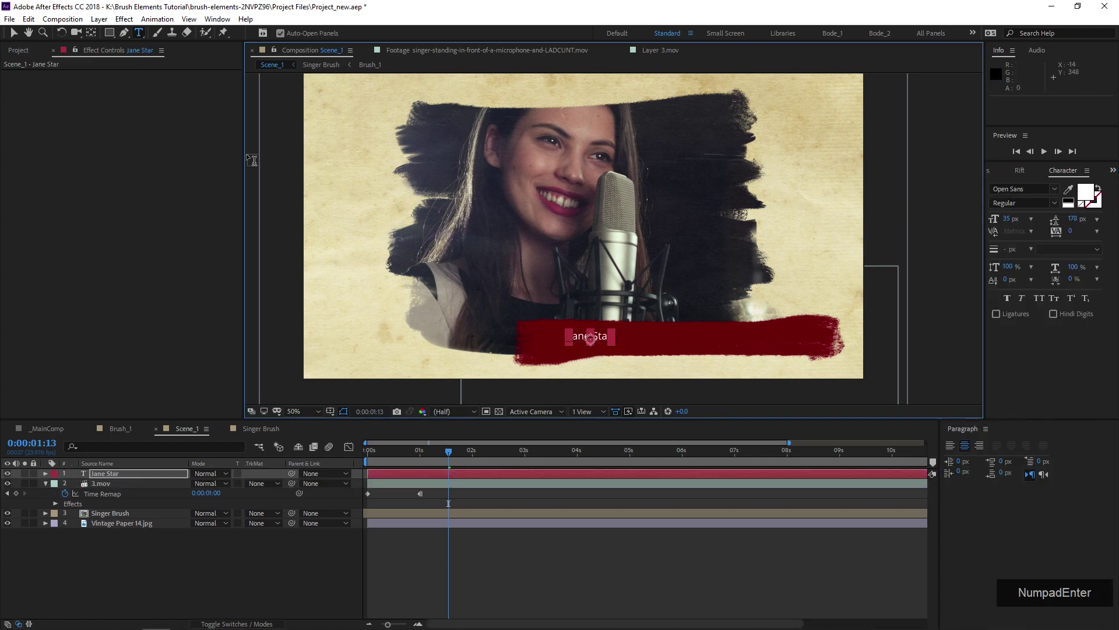
click(18, 51)
key(v)
mouse_move(611, 336)
mouse_down()
mouse_move(652, 320)
mouse_move(637, 324)
mouse_move(720, 339)
mouse_move(745, 325)
mouse_move(715, 339)
mouse_up()
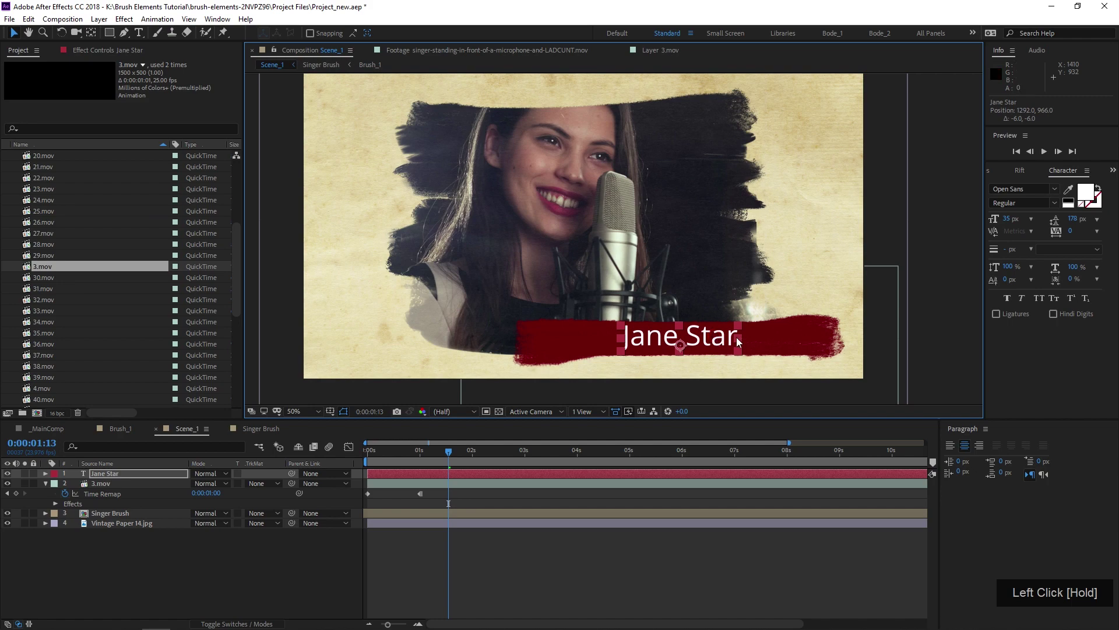
Step: Examine brush strokes 36.mov to 40.mov in _MainComp at 0:00:10:02 and return to Scene_1
click(112, 429)
click(59, 428)
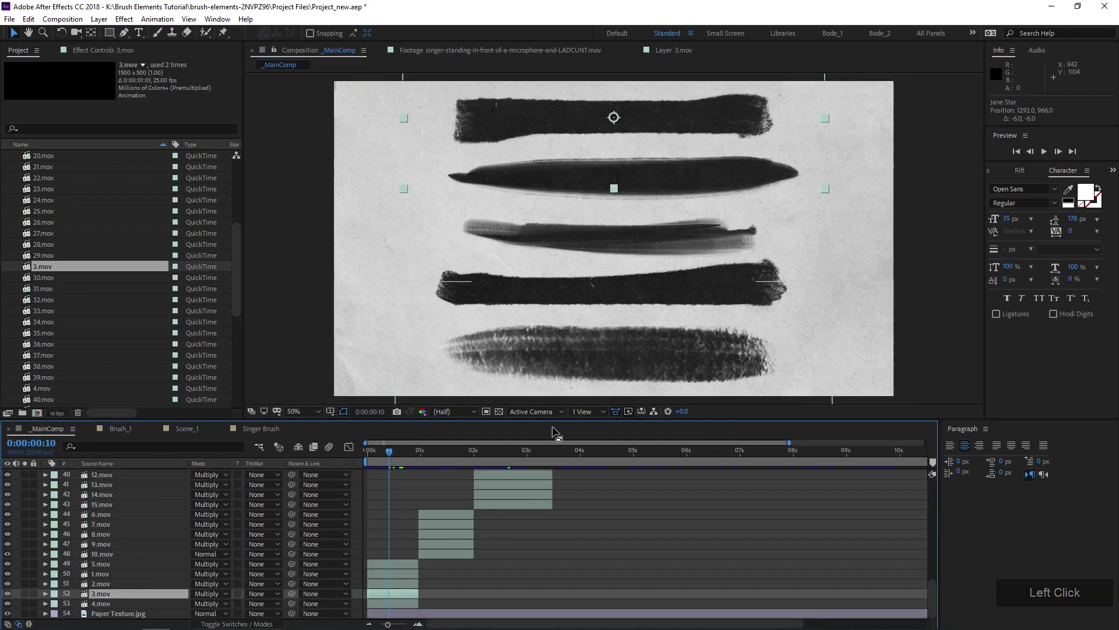
scroll(534, 460, up, 10)
click(822, 459)
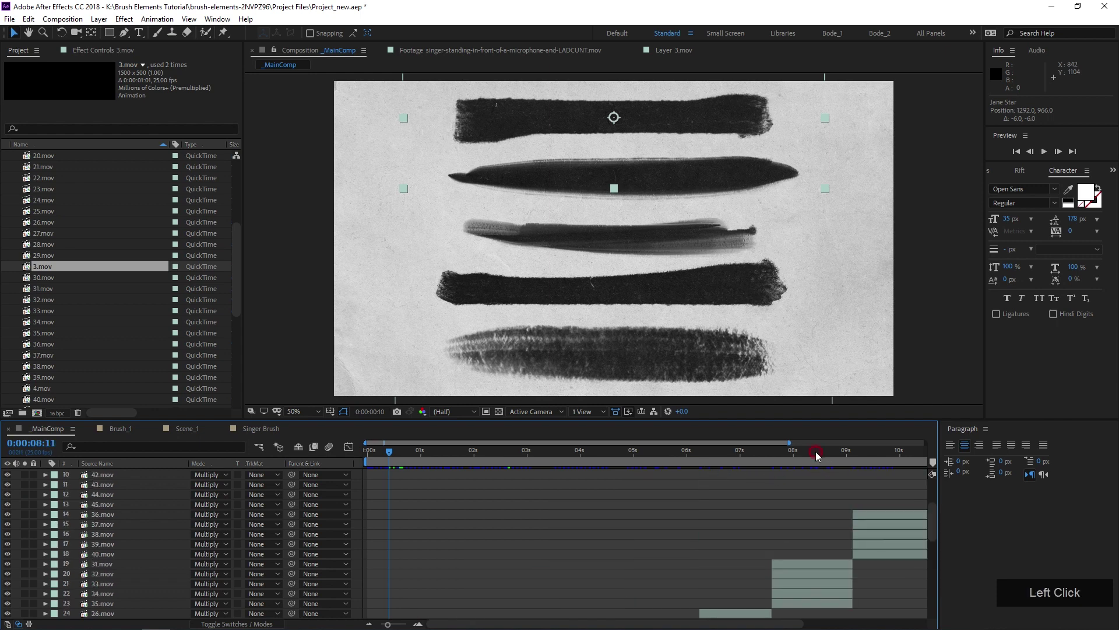
click(905, 459)
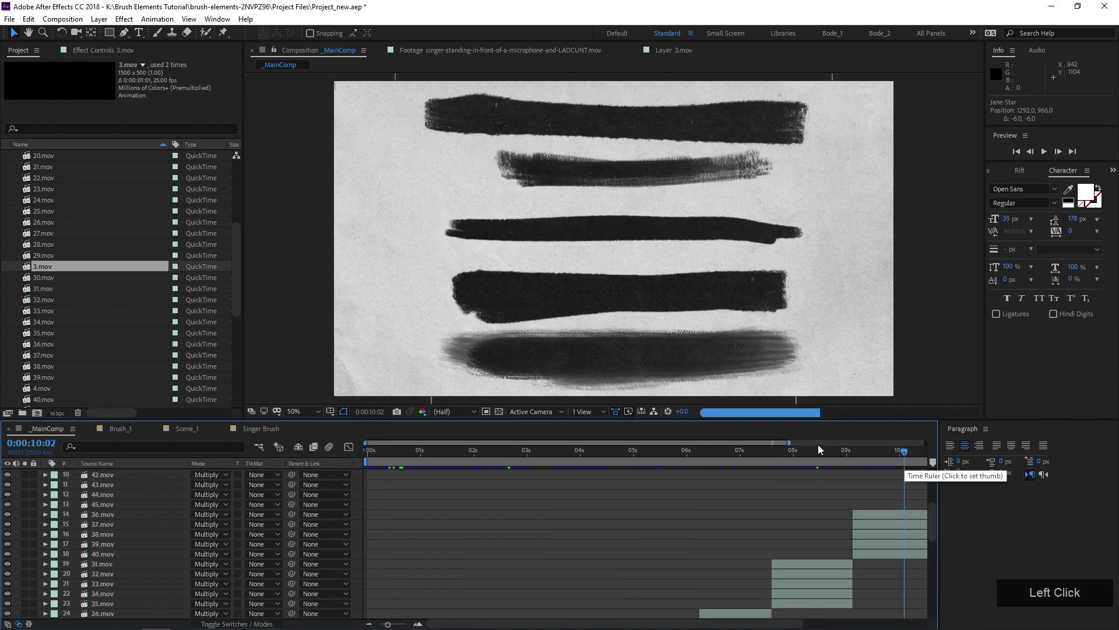
drag(789, 443, 1050, 450)
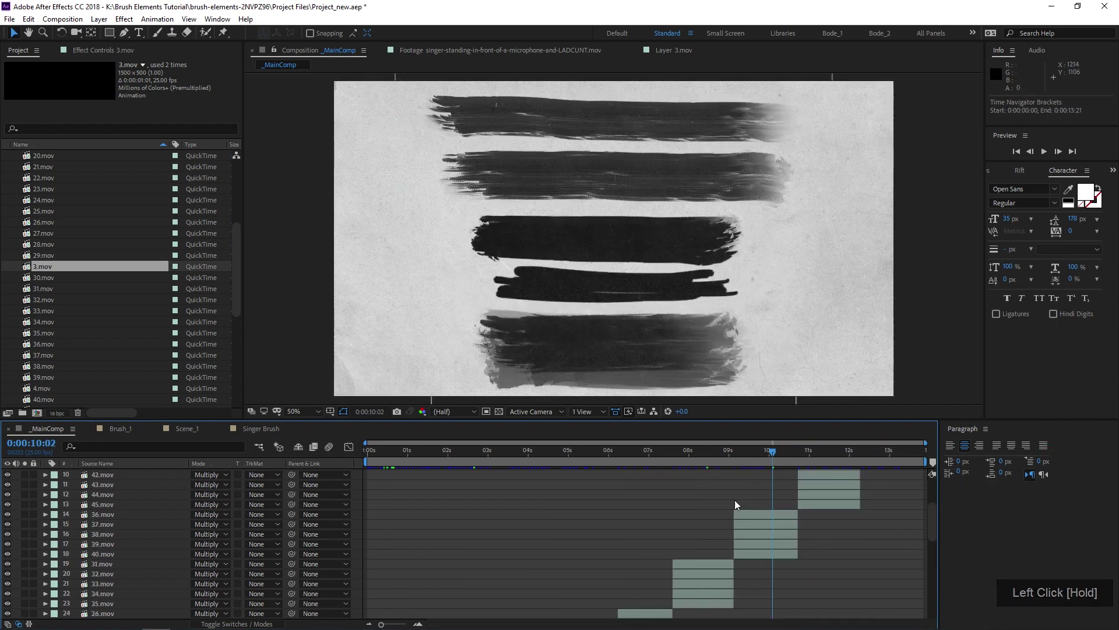
click(761, 515)
click(768, 535)
click(767, 544)
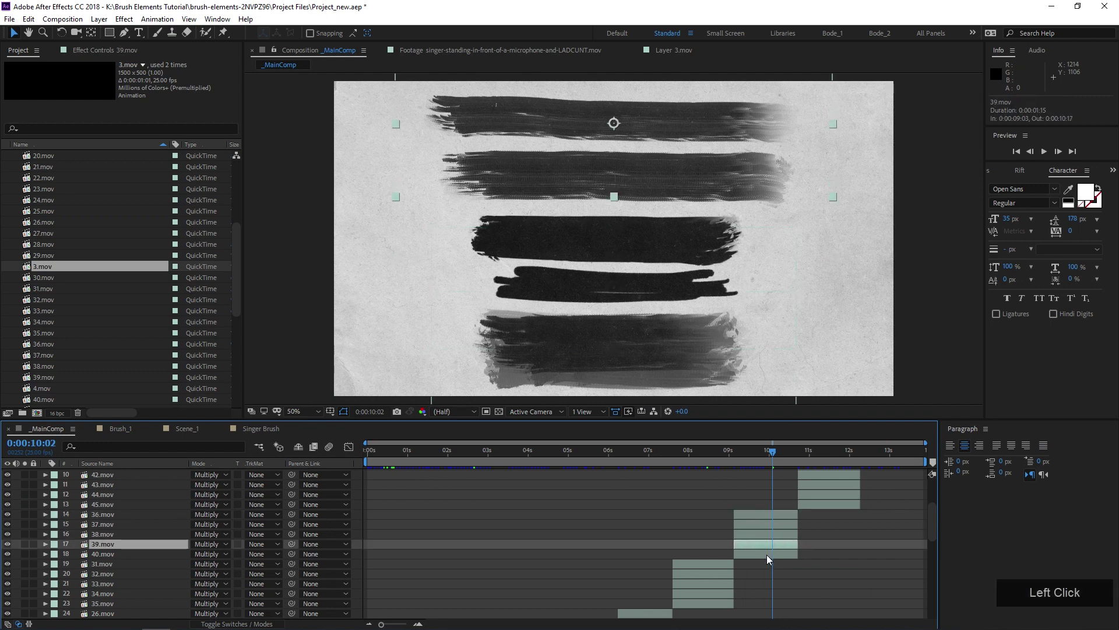
click(768, 556)
click(764, 515)
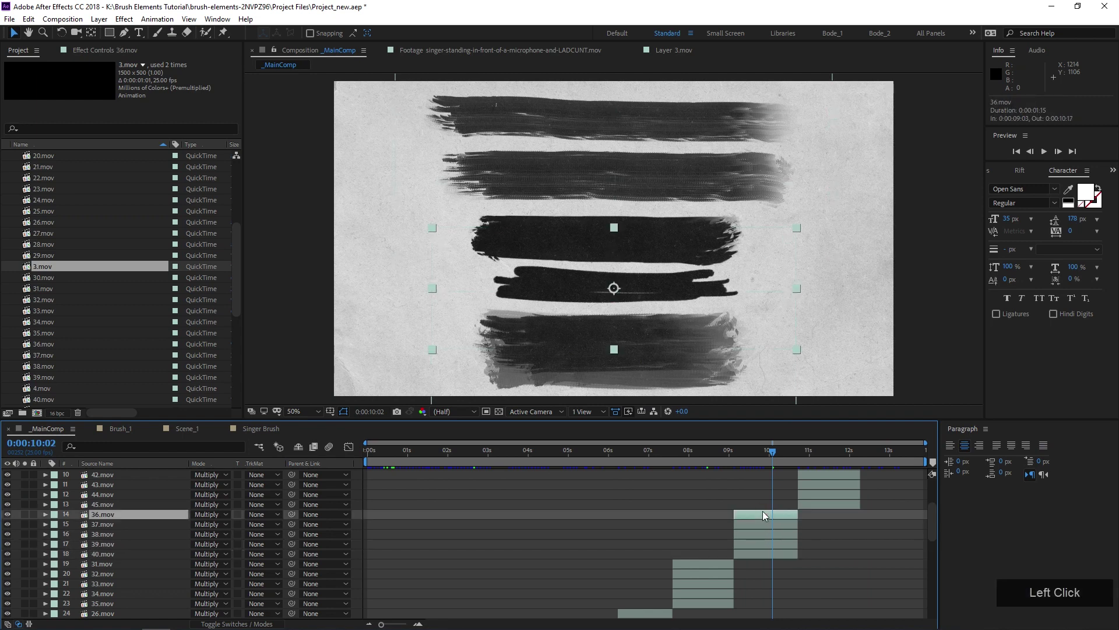
click(766, 526)
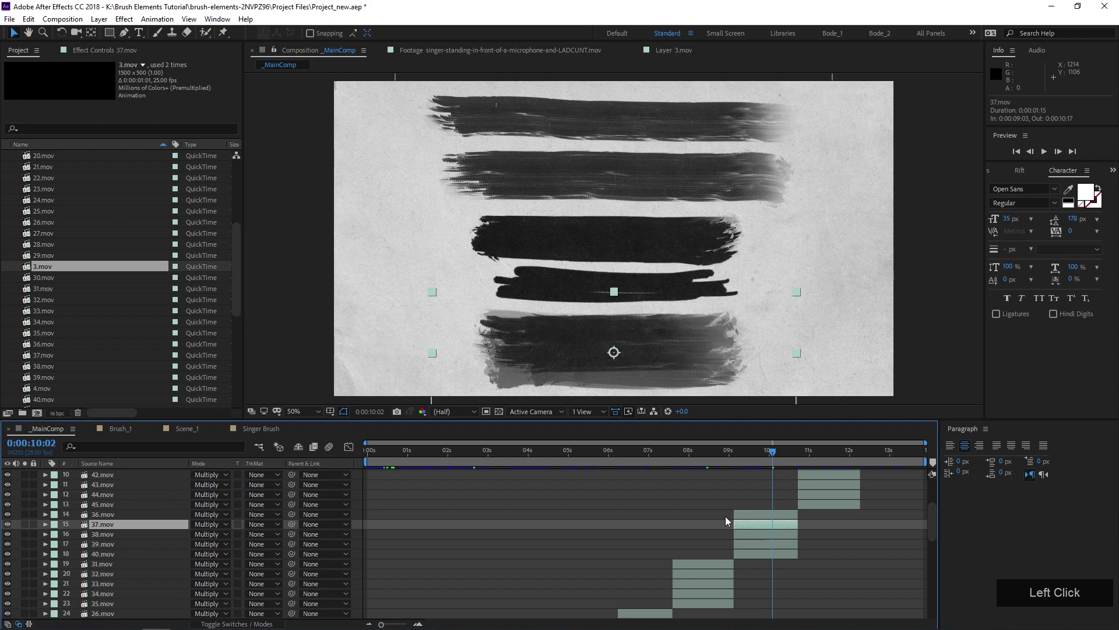
click(189, 430)
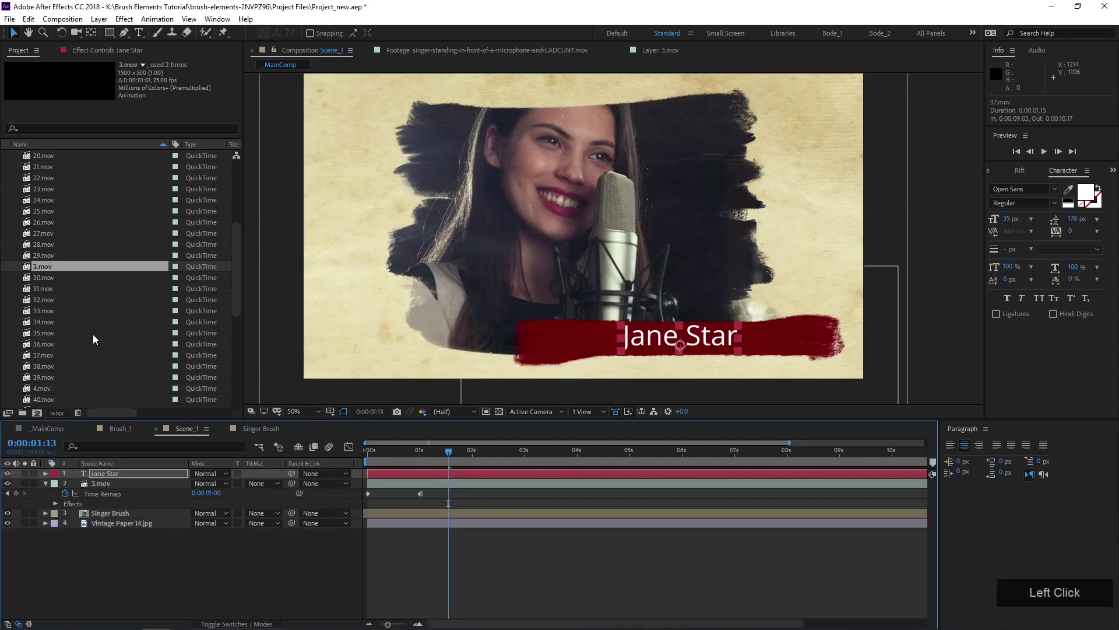
Step: Replace the 3.mov brush stroke layer with 37.mov and scale it down to about 69%
click(40, 356)
click(126, 484)
drag(62, 358, 122, 484)
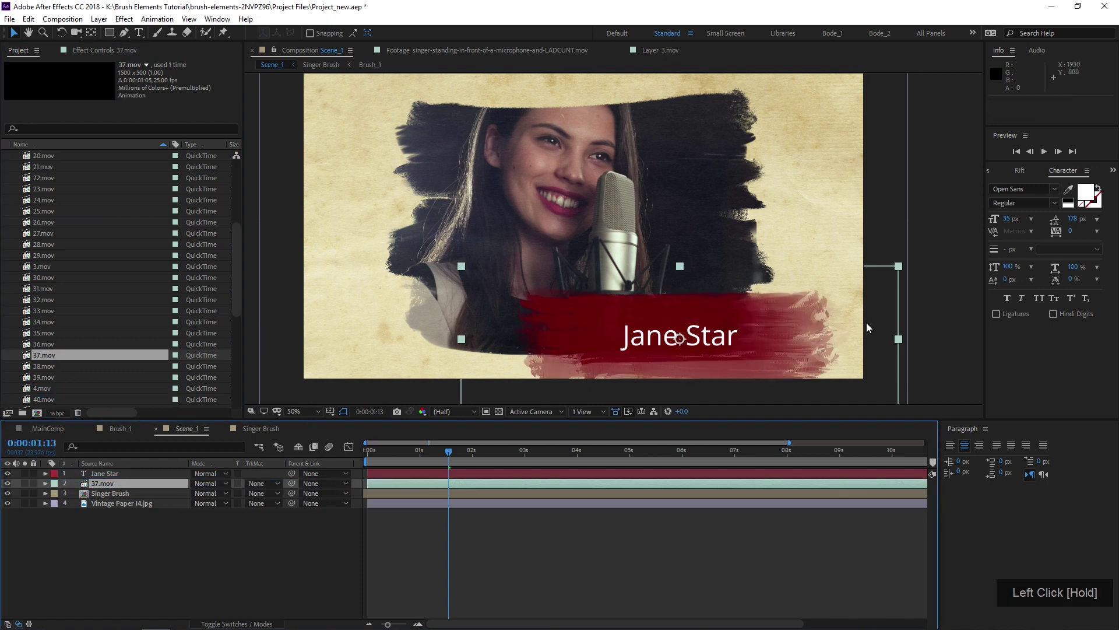
drag(899, 338, 832, 341)
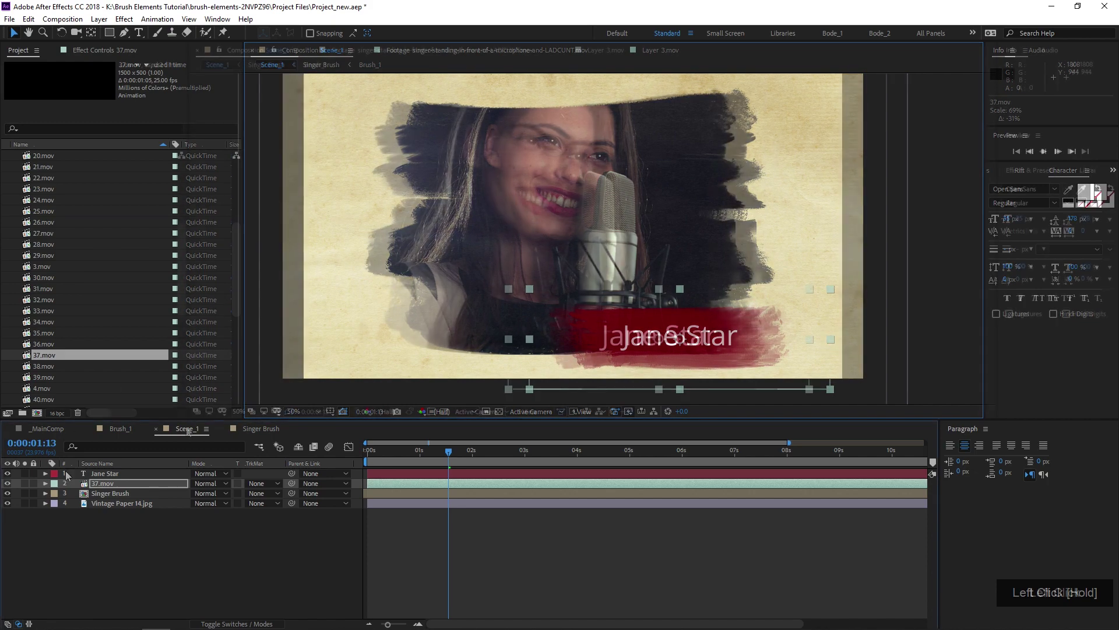
Step: Duplicate the 37.mov layer, rotate the copy to thicken the dark red stroke, and scale it to about 65%
click(127, 485)
key(ctrl+d)
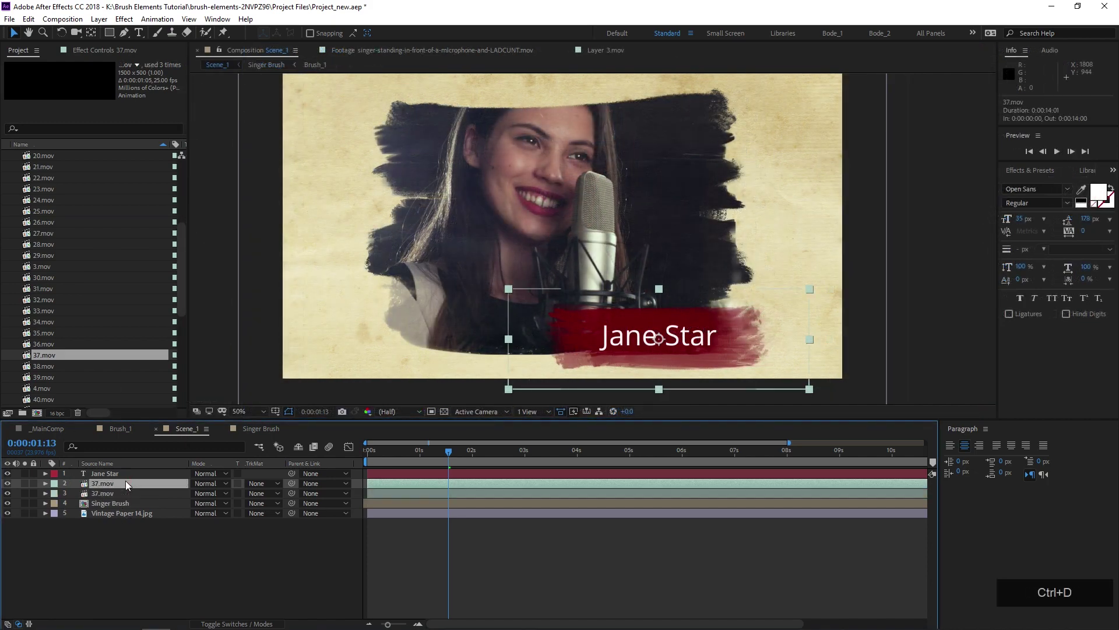
key(w)
drag(606, 327, 742, 354)
key(v)
drag(810, 342, 800, 339)
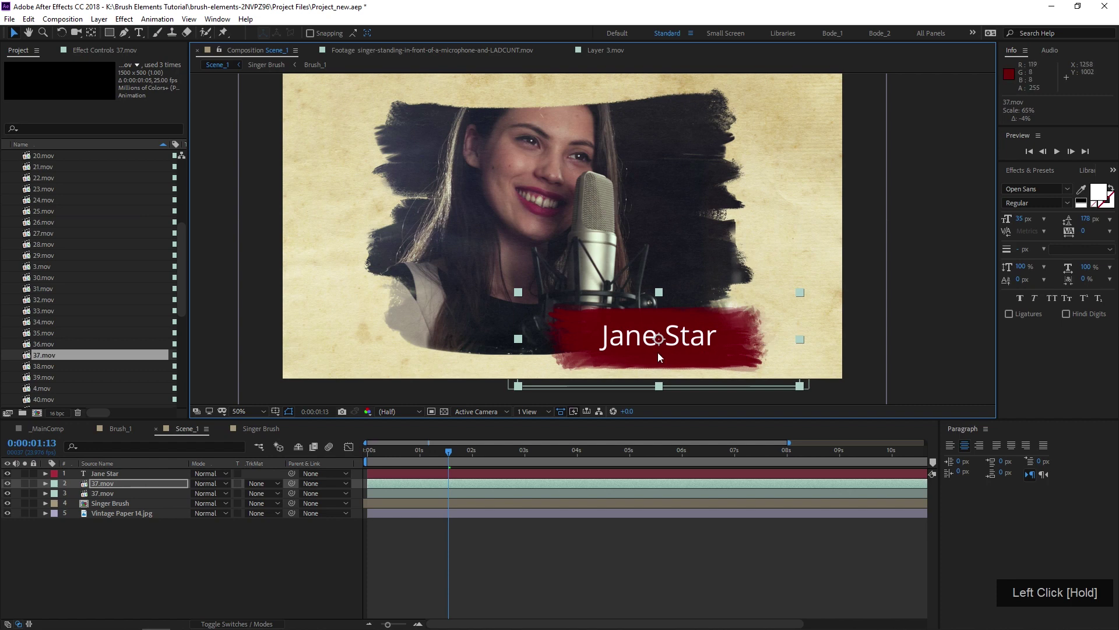
Step: Pre-compose the name text and both 37.mov layers into a composition named with the singer's name plus "Title"
click(105, 493)
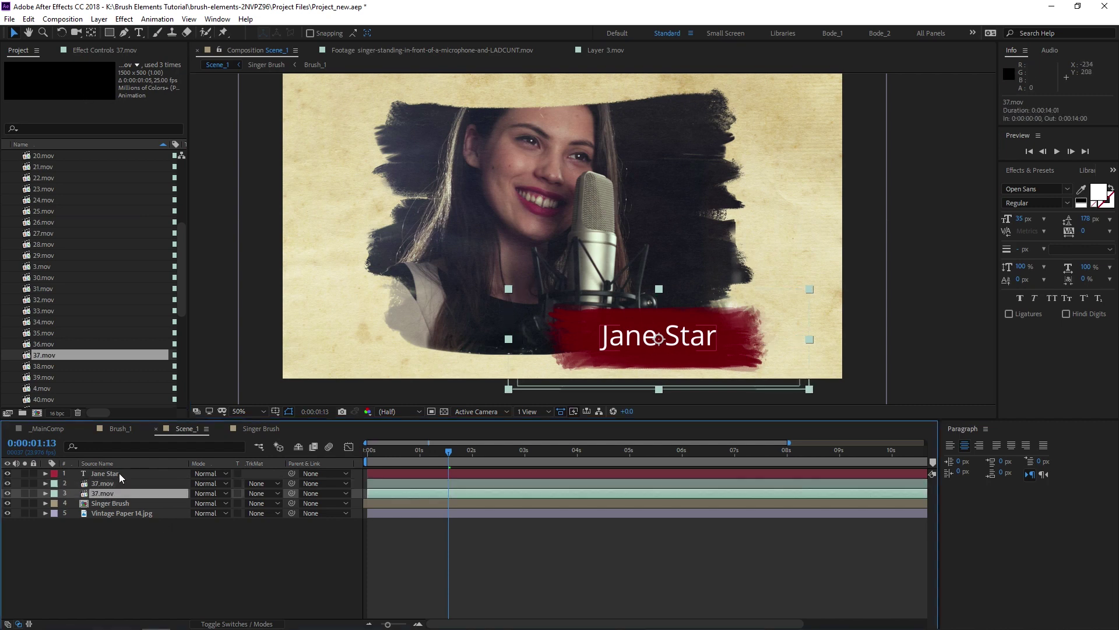
shift+click(120, 474)
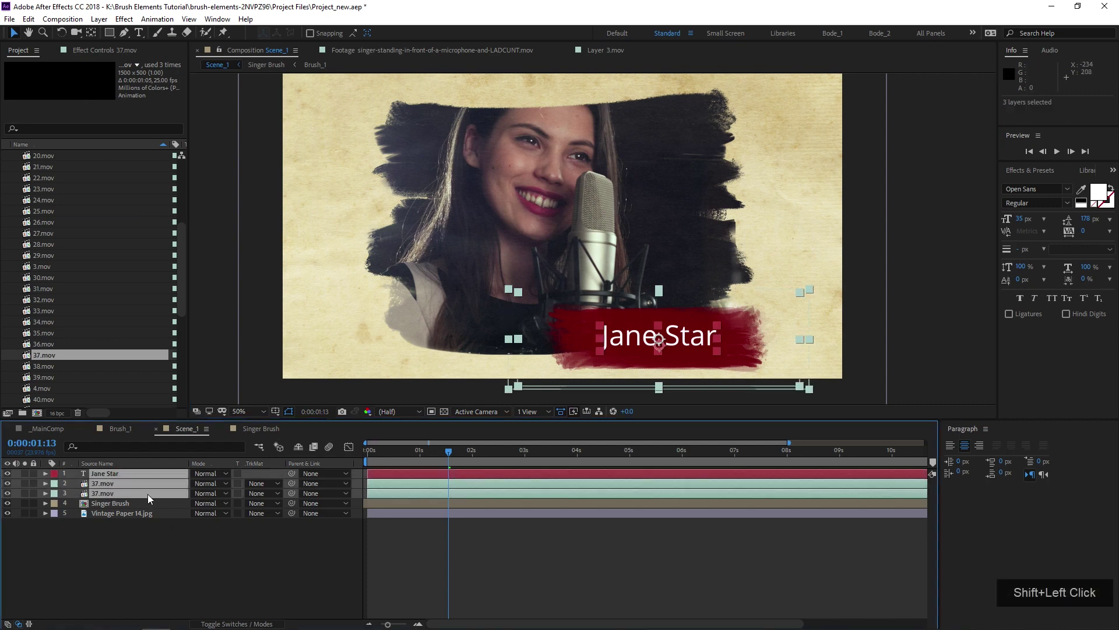
key(ctrl+shift+c)
text(T)
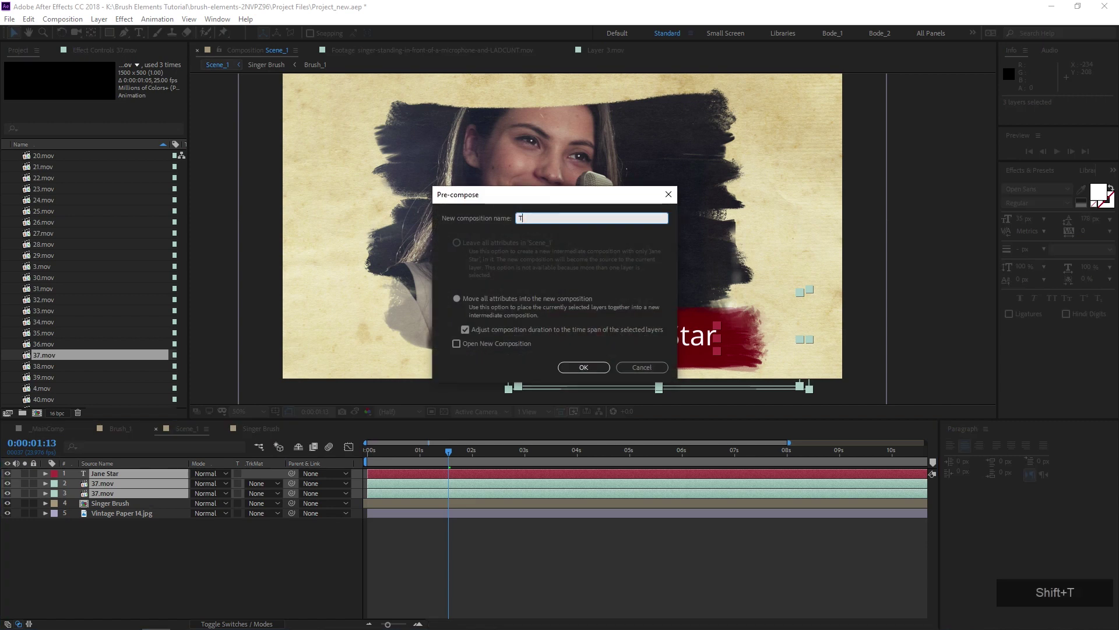
text(ane Star Title)
key(Return)
Step: Crop the new title composition to a region of interest drawn around the brush stroke and name at 0:00:02:03
double_click(156, 473)
click(454, 461)
drag(452, 461, 451, 460)
drag(536, 344, 411, 303)
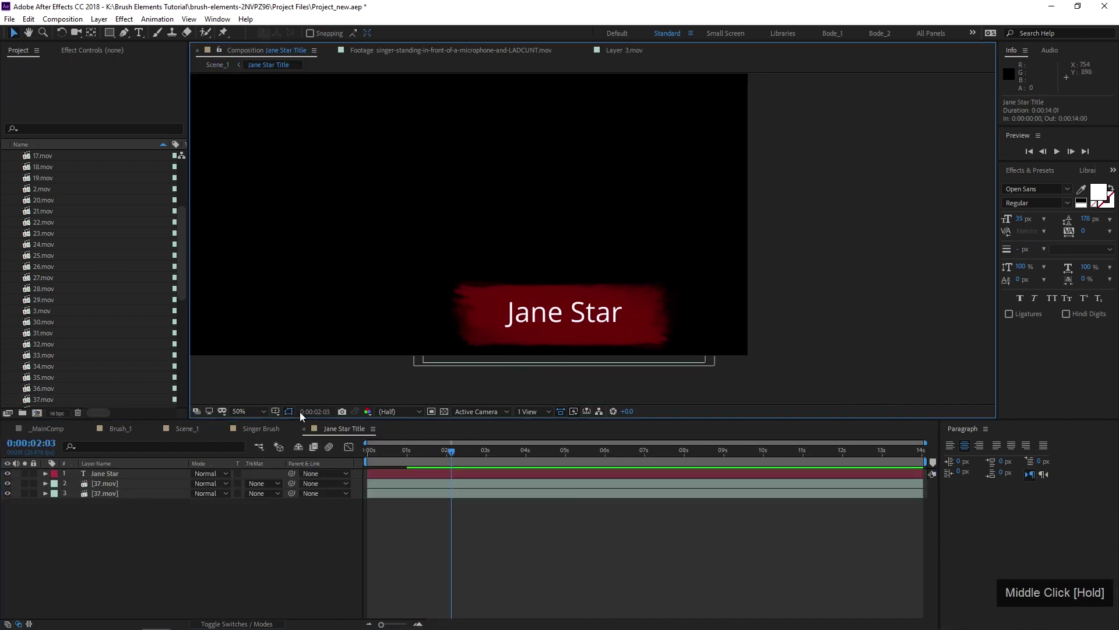
click(431, 411)
drag(452, 317, 694, 365)
click(63, 18)
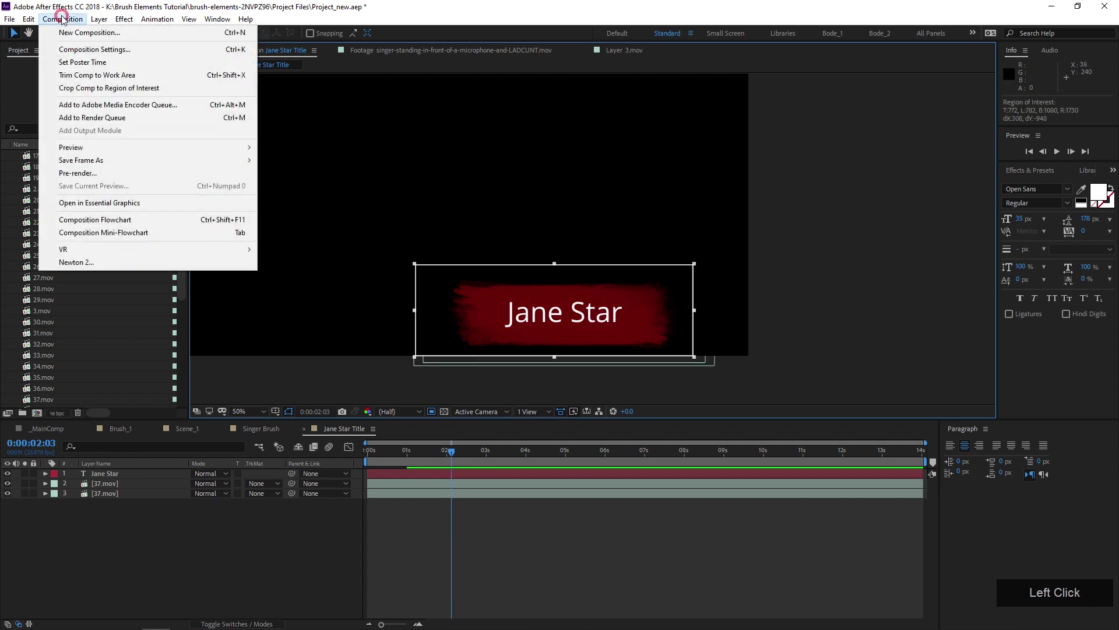
click(104, 88)
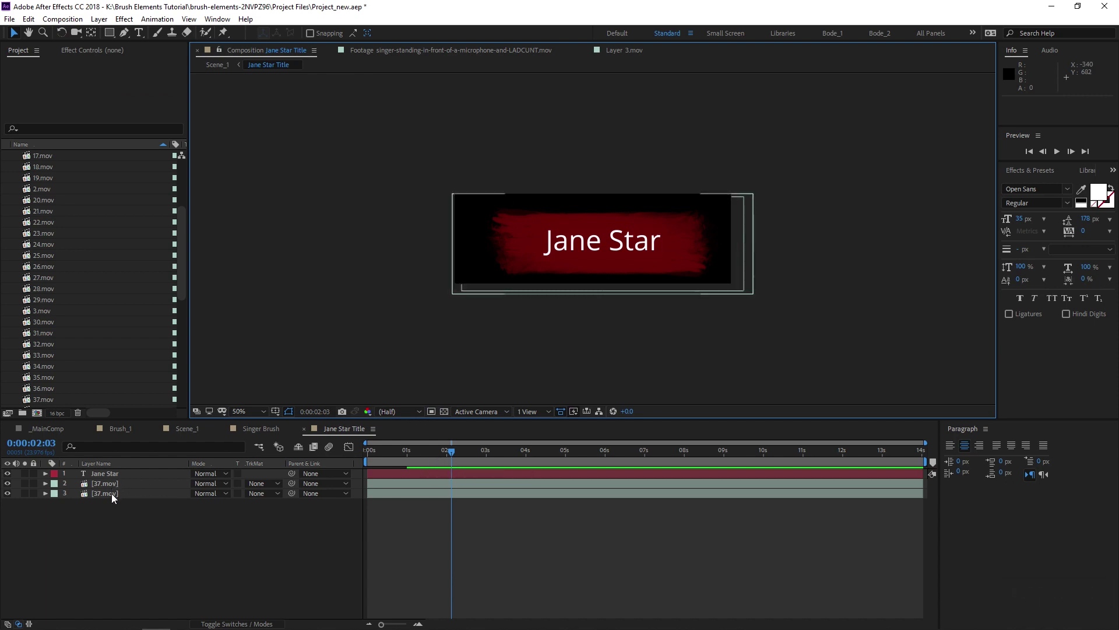
Step: Center all layers within the cropped title composition and place the title in Scene_1 at about 1516, 926
click(123, 474)
key(ctrl+a)
drag(585, 251, 572, 244)
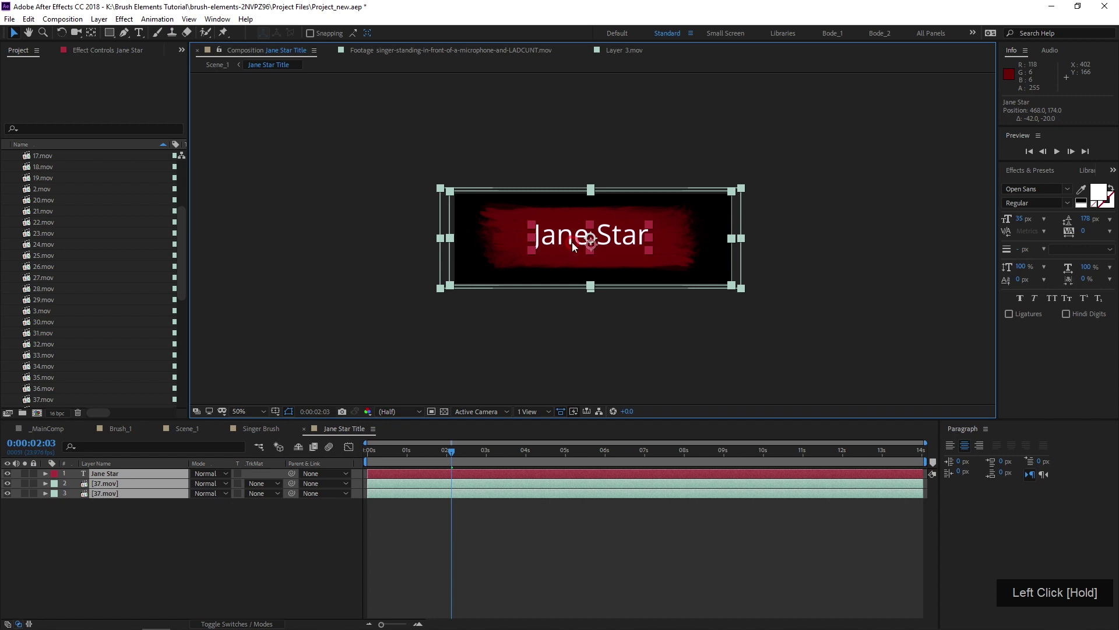
click(257, 430)
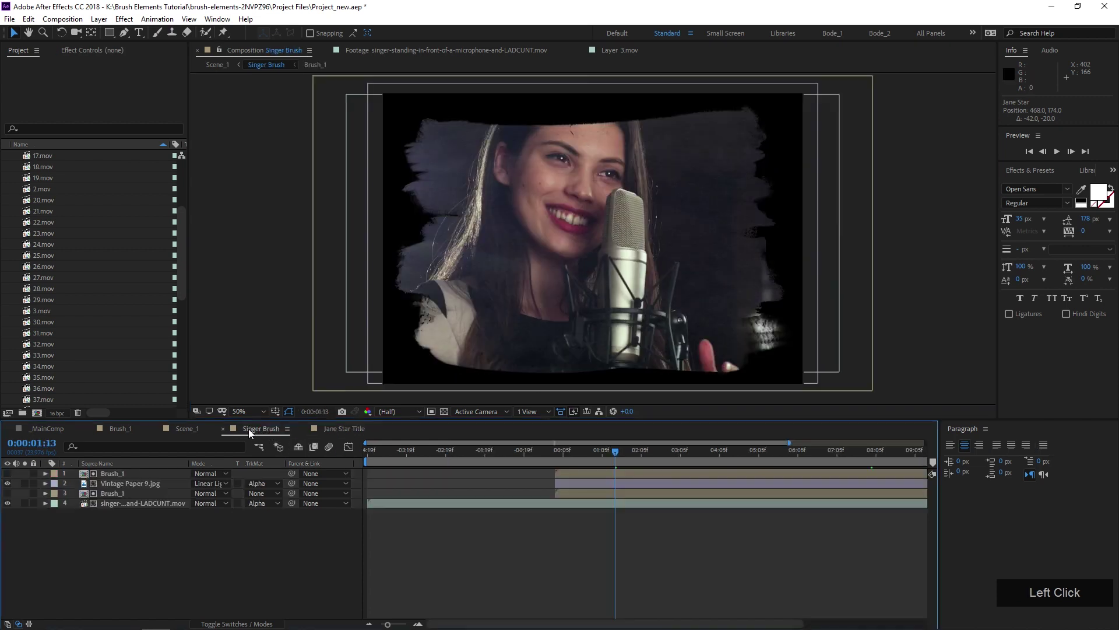
click(183, 430)
drag(543, 233, 706, 349)
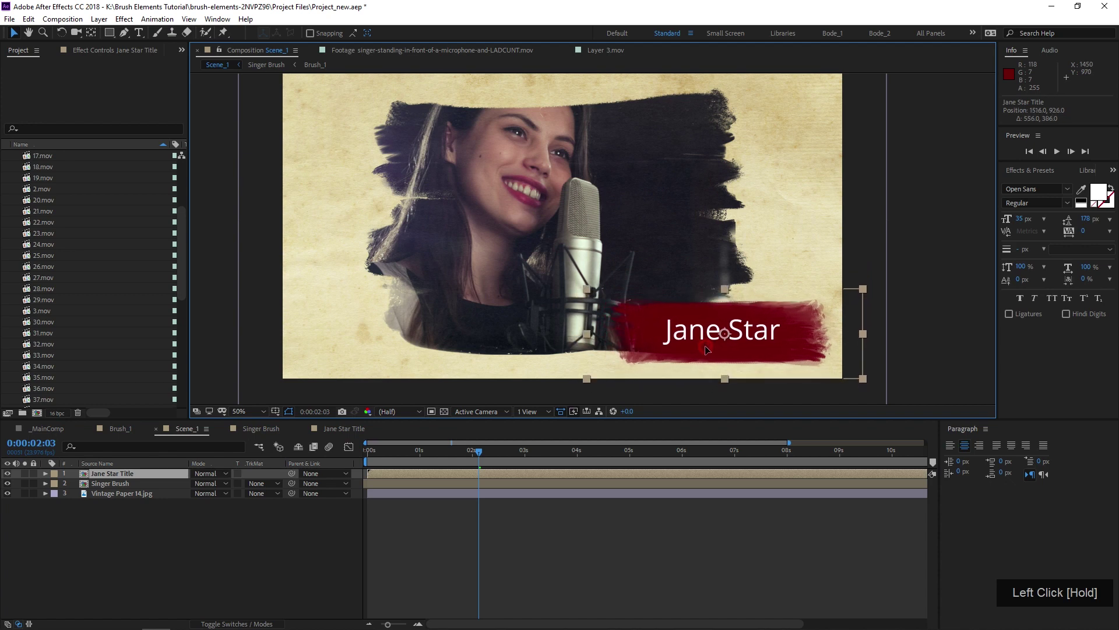
Step: Open the title composition again and select the name text layer
click(345, 429)
scroll(610, 254, up, 4)
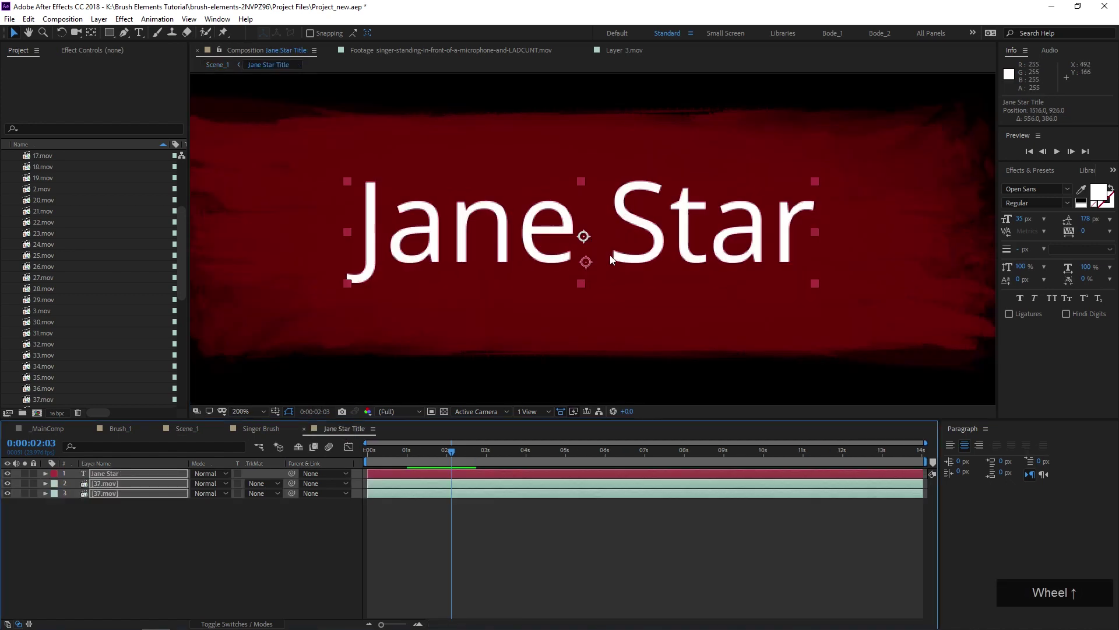
click(185, 530)
click(135, 483)
ctrl+click(136, 492)
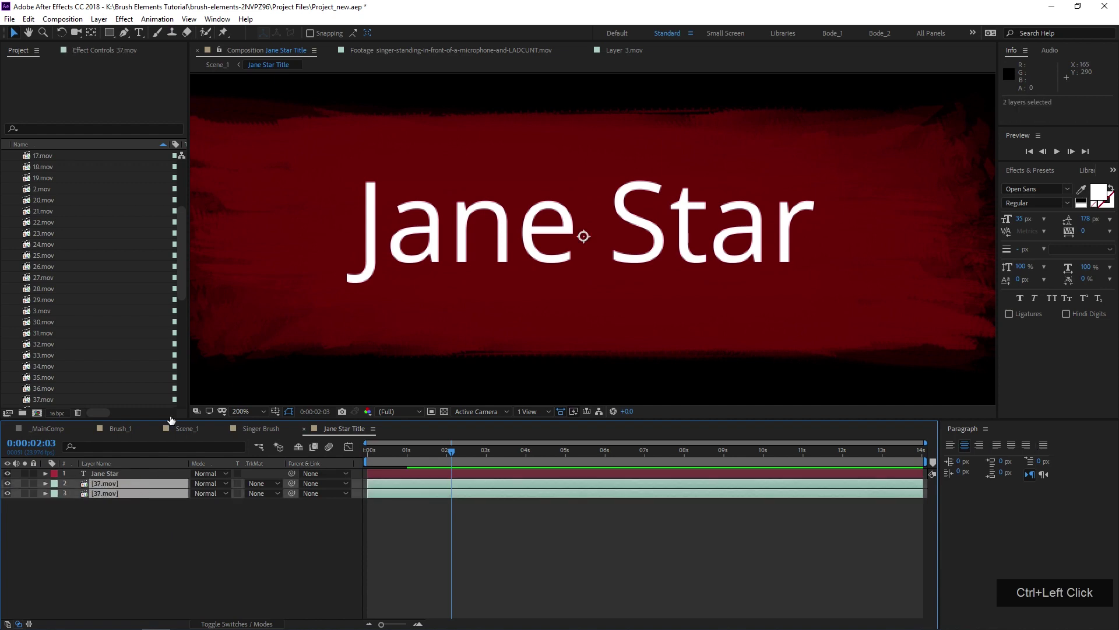
click(367, 233)
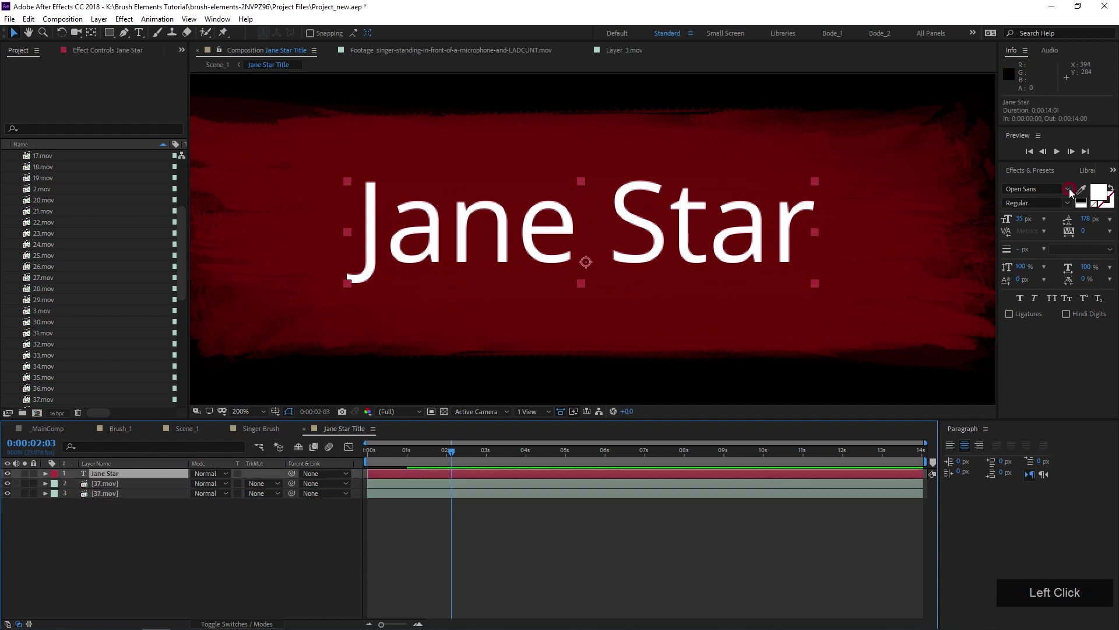
Step: Try the graffonti font on the name text
click(1068, 189)
drag(1118, 343, 1118, 298)
drag(1116, 248, 1116, 294)
scroll(985, 296, down, 10)
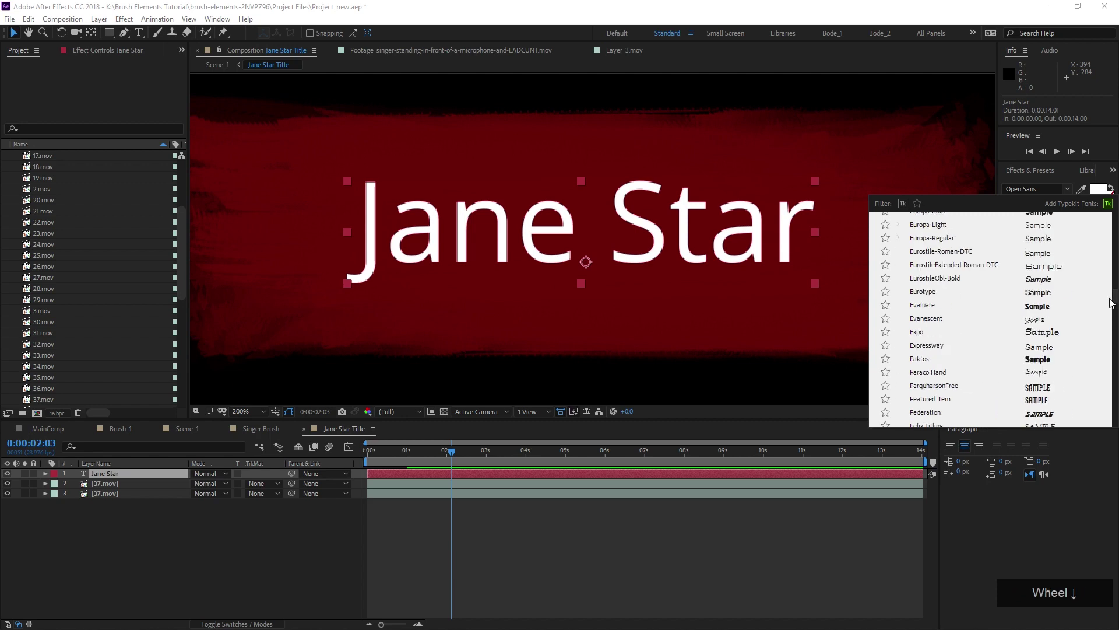
click(984, 294)
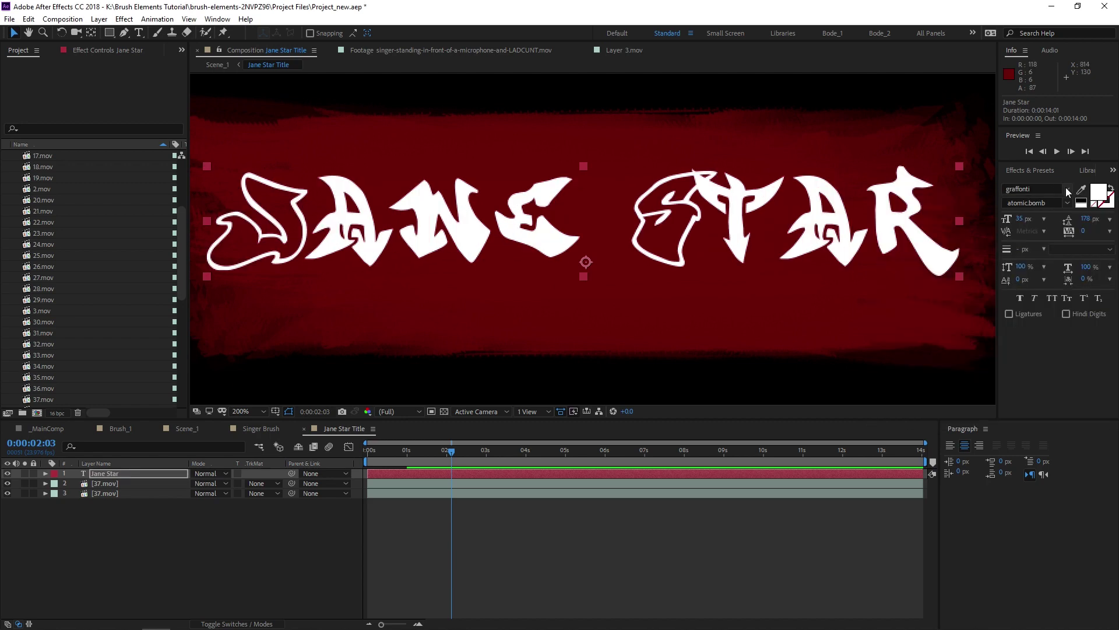
Step: Set the name text's font to joeHand 2 and scale the text layer to about 303%
click(1067, 188)
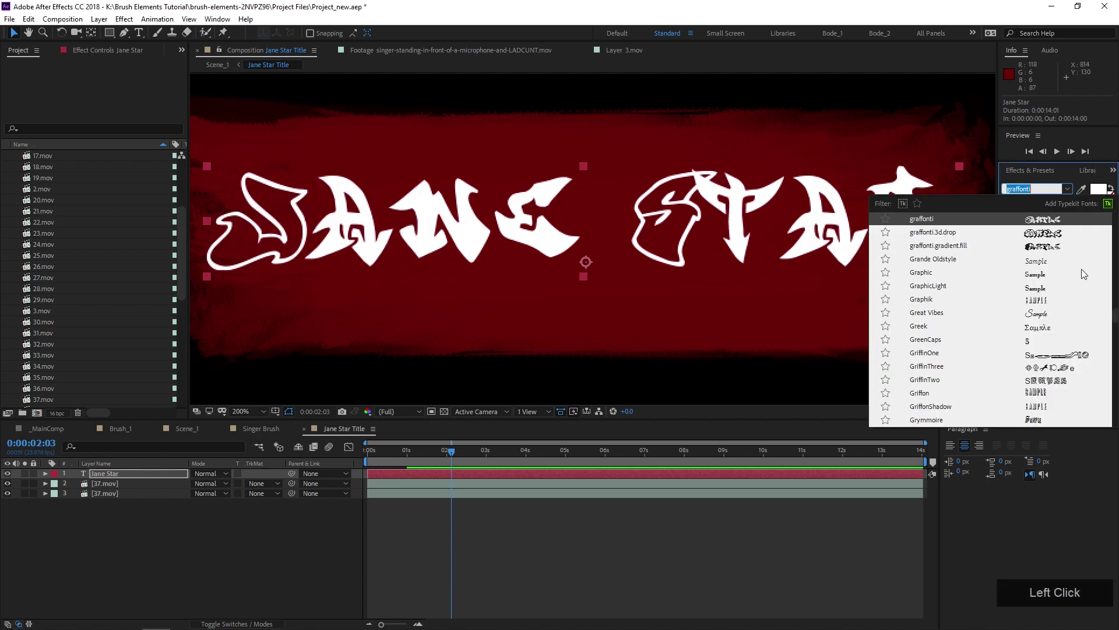
scroll(1026, 337, down, 5)
scroll(992, 326, down, 5)
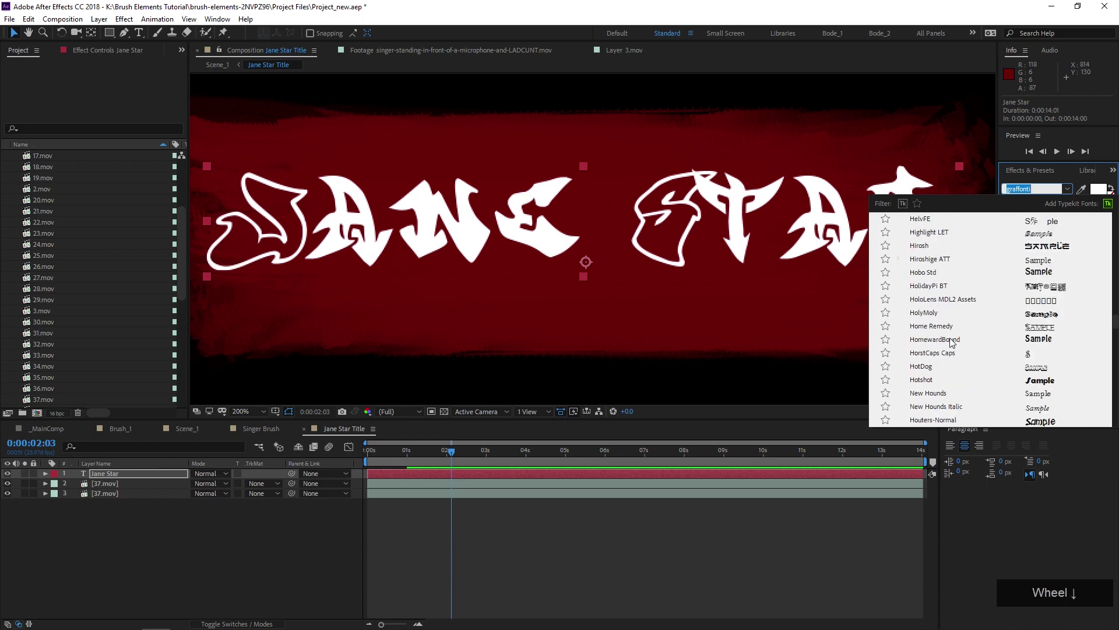
scroll(952, 339, down, 8)
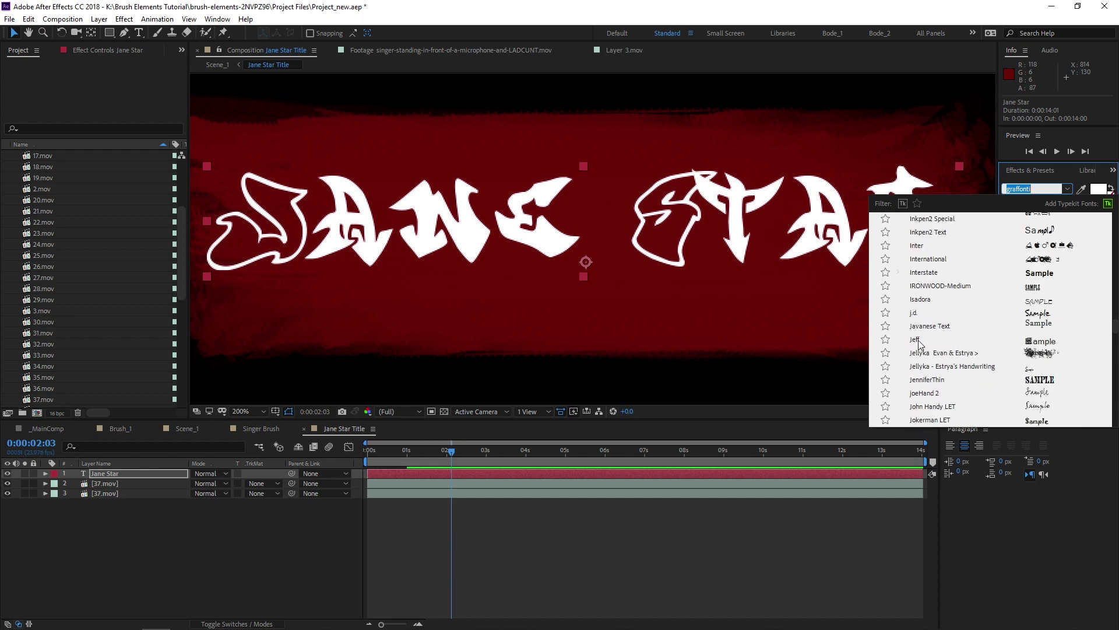
click(932, 393)
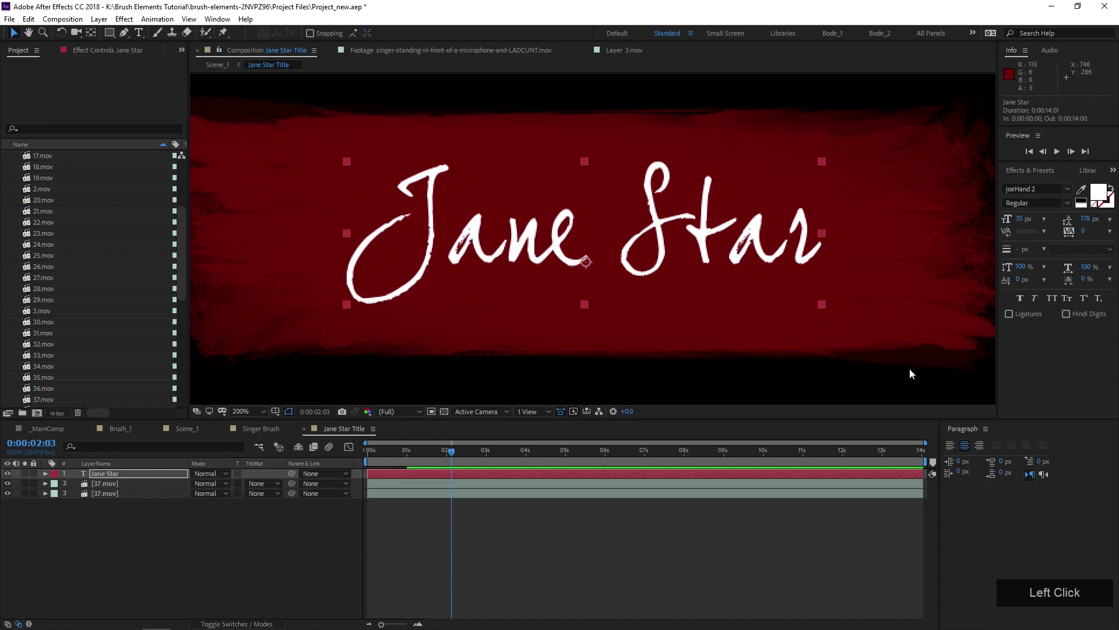
scroll(776, 249, down, 1)
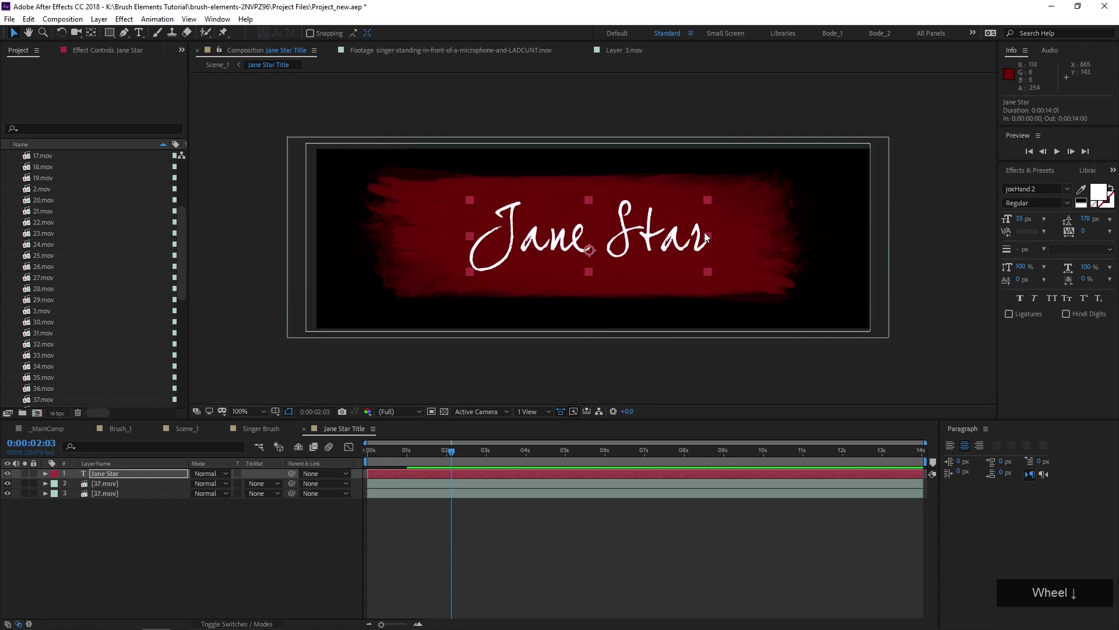
drag(708, 235, 722, 235)
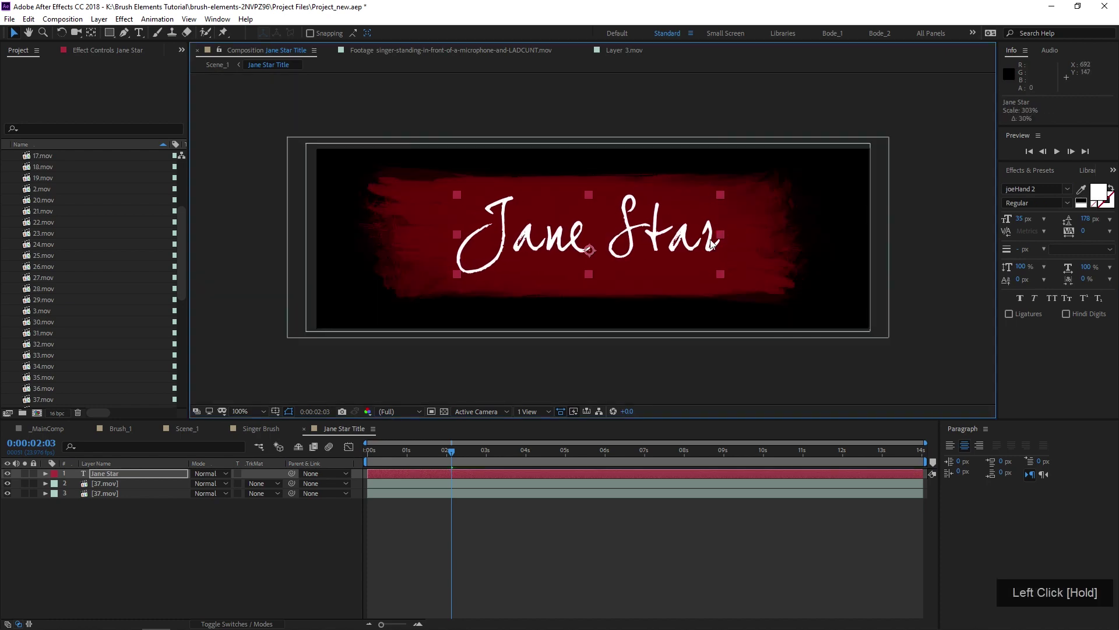
Step: Duplicate the upper 37.mov layer, move the copy above the name text and remove its Fill effect
click(106, 484)
scroll(558, 266, up, 1)
middle_click(559, 266)
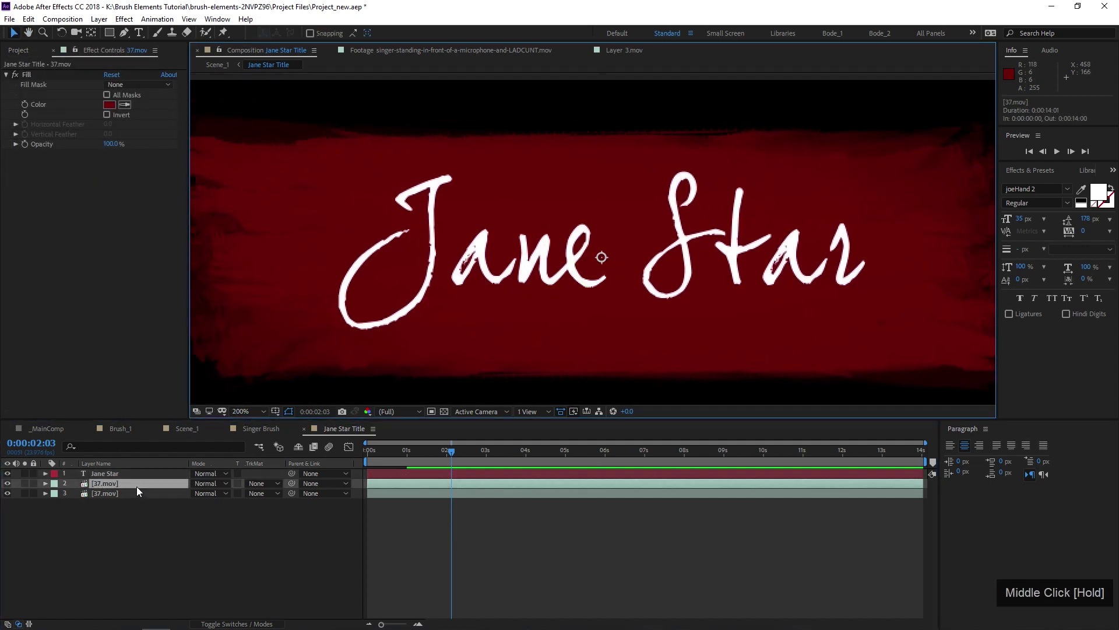
key(ctrl+d)
drag(127, 481, 93, 470)
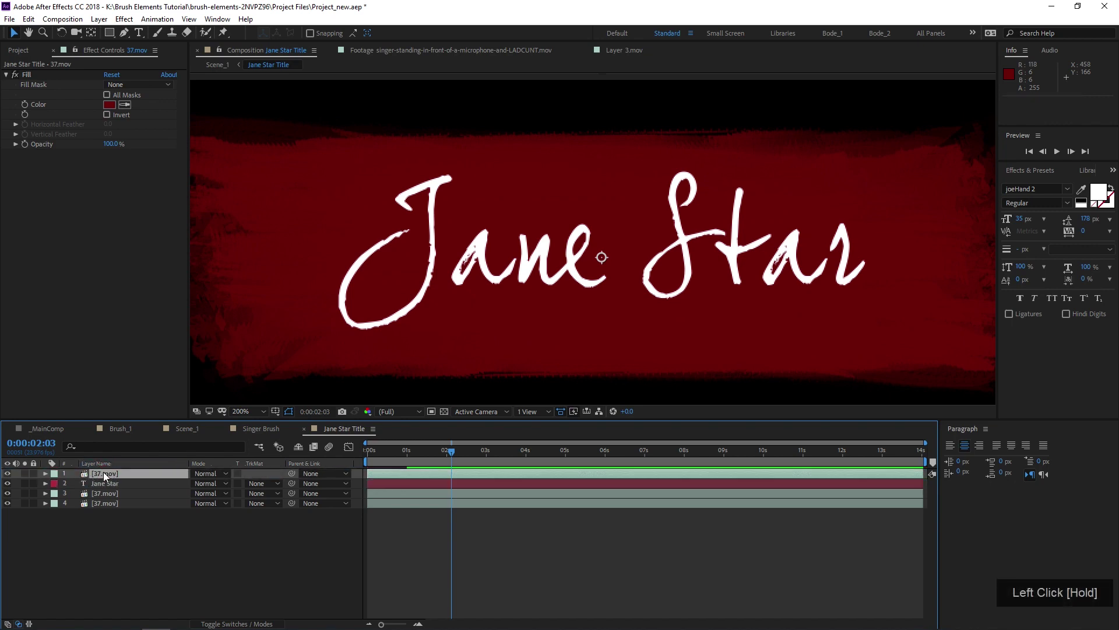
click(26, 74)
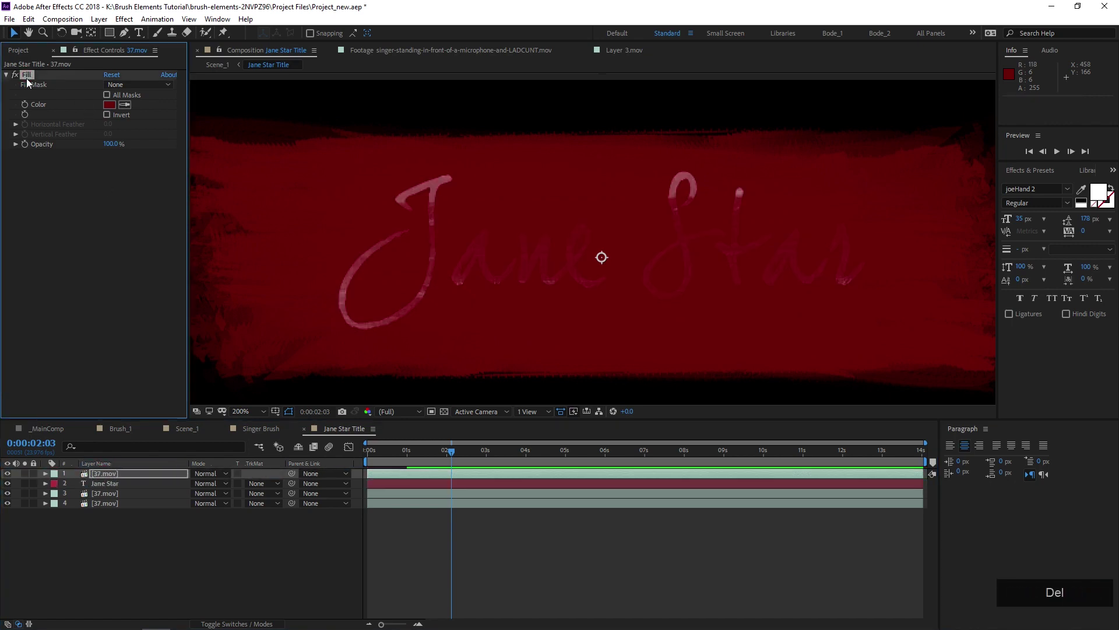
key(Delete)
Step: Add texture2.jpg from the WC Paper textures to the title composition, directly beneath the top 37.mov layer
click(25, 51)
scroll(34, 186, up, 3)
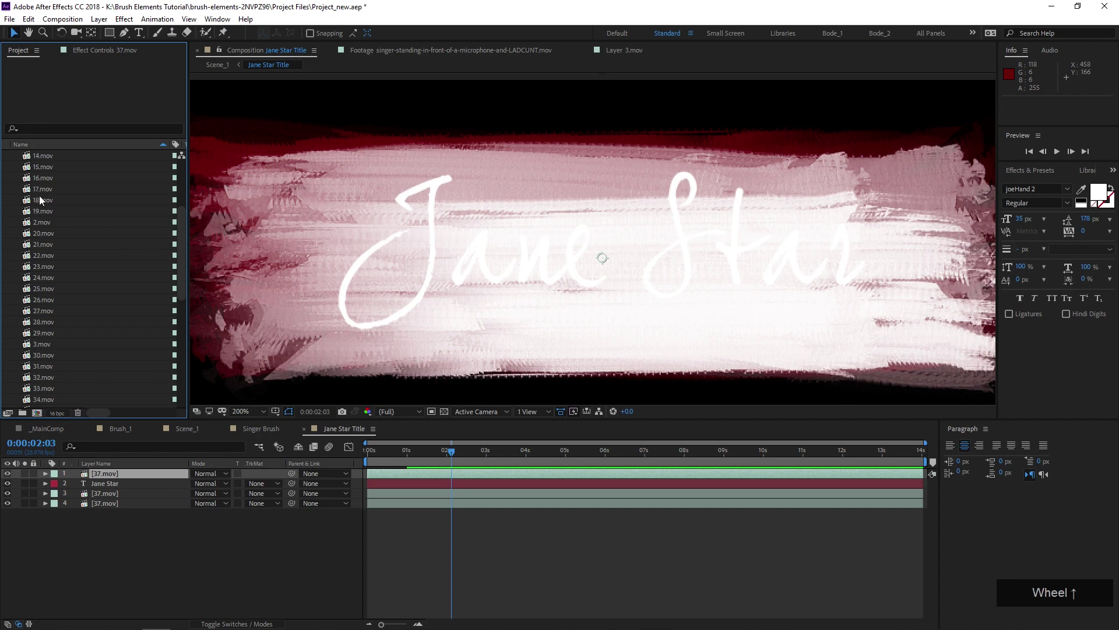
click(6, 177)
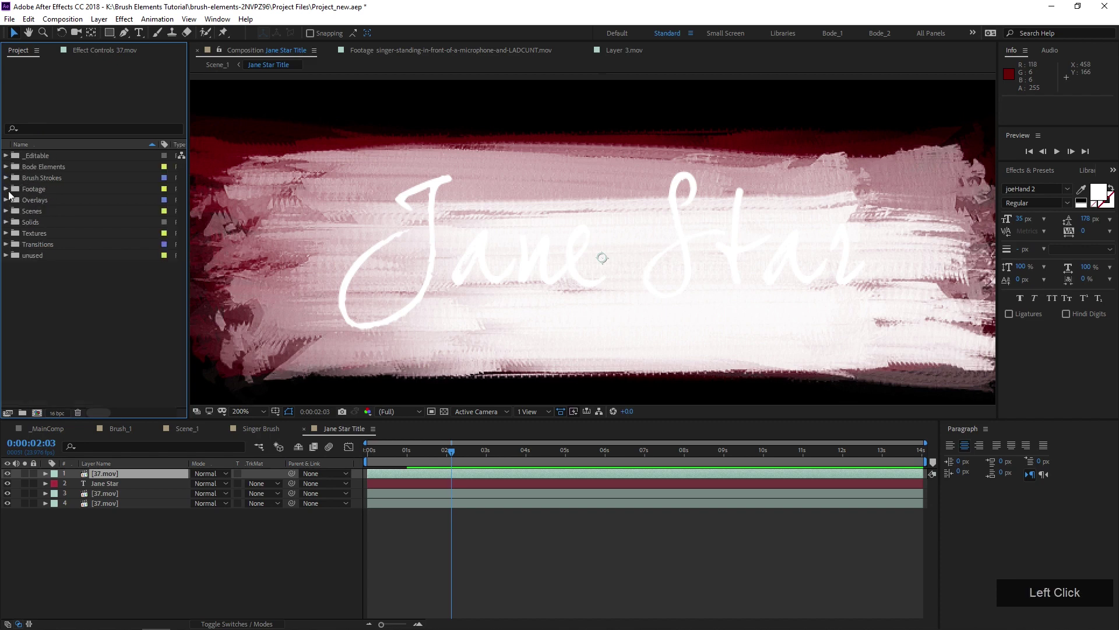
click(6, 234)
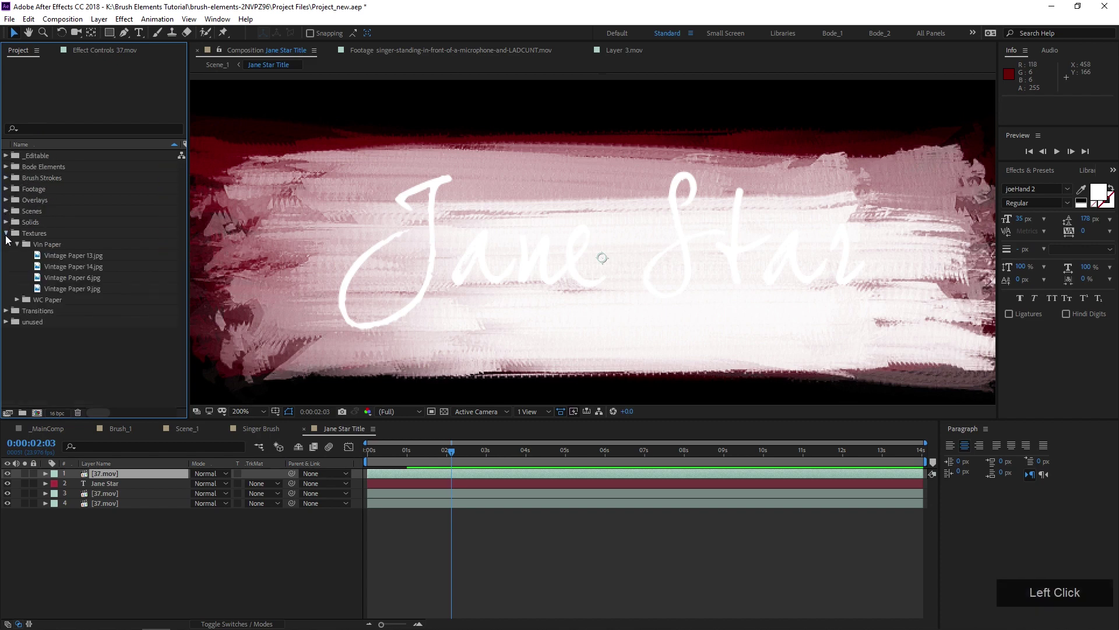
click(50, 289)
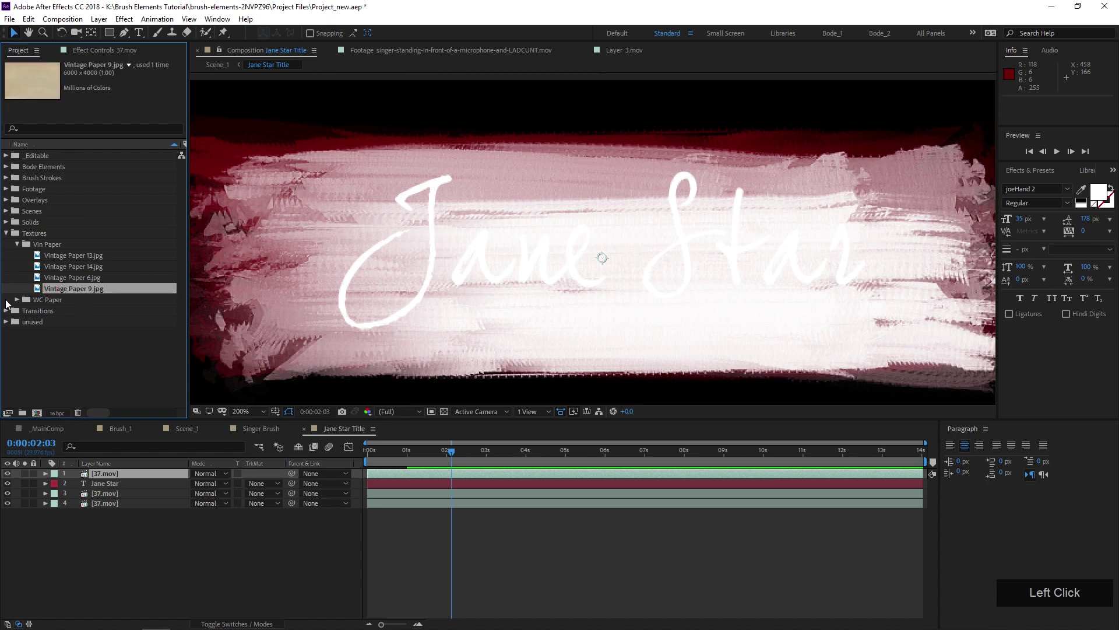
click(17, 299)
click(73, 322)
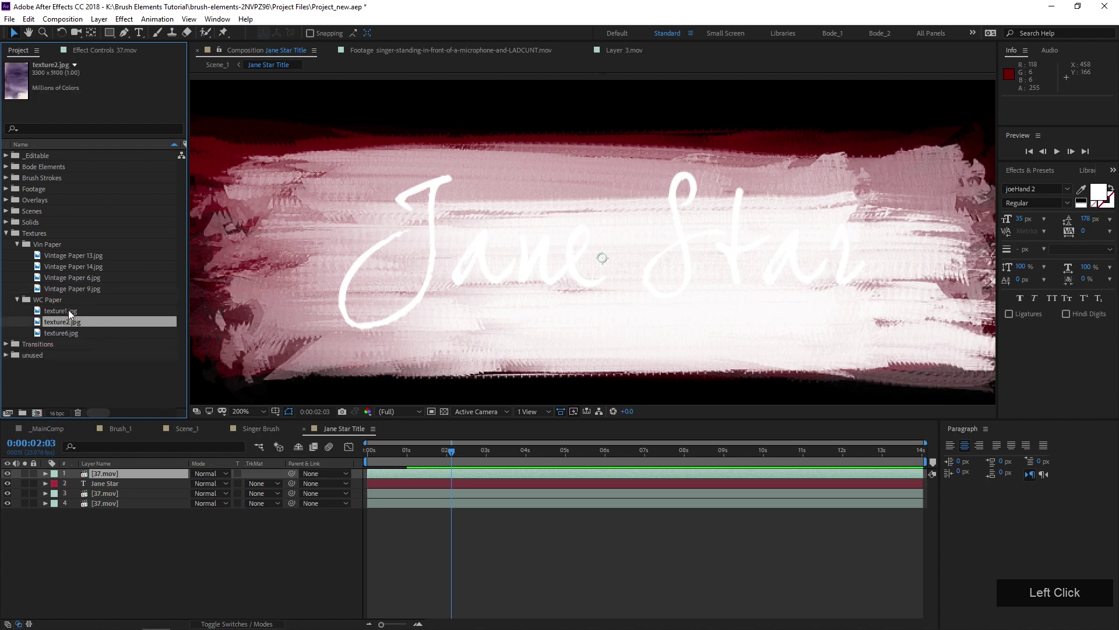
click(68, 309)
click(67, 321)
drag(67, 320, 123, 483)
drag(121, 479, 122, 479)
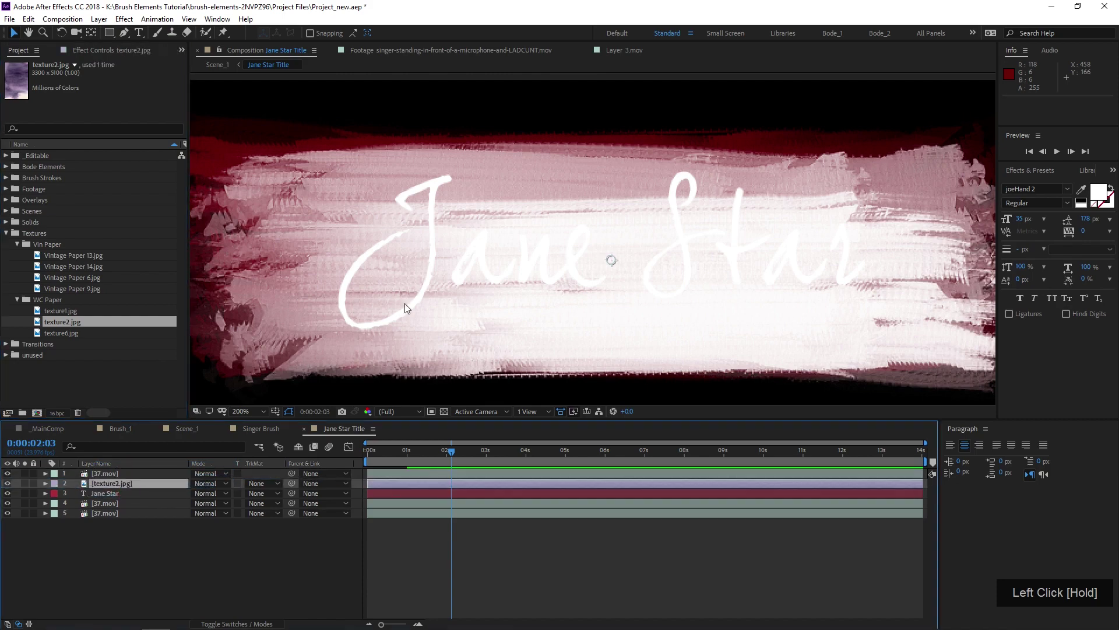
Step: Rotate the texture2.jpg layer to landscape orientation and scale it down to about 16% over the brush stroke
scroll(421, 292, down, 6)
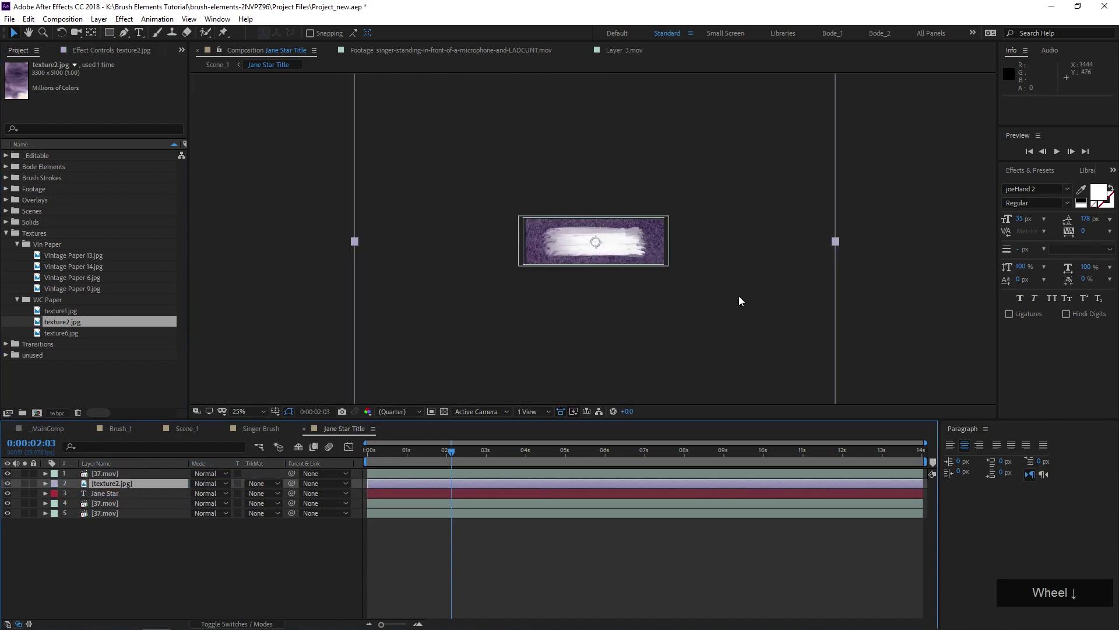
drag(835, 241, 688, 254)
key(w)
drag(673, 313, 626, 262)
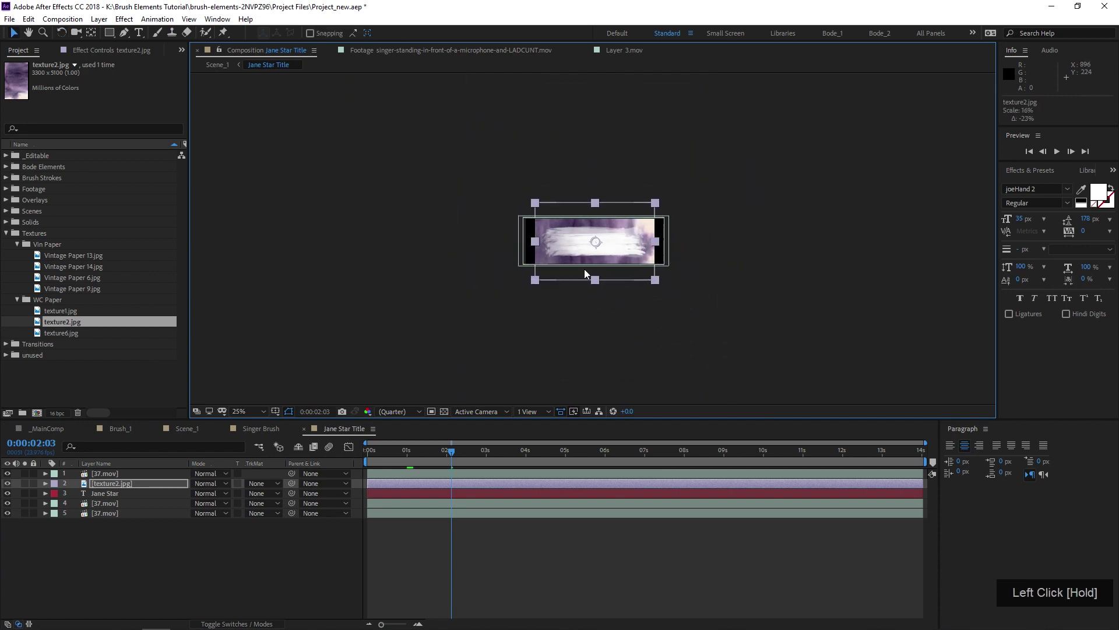
Step: Alpha-matte the texture2.jpg layer to the top 37.mov brush stroke and apply the Tint effect to it
click(259, 483)
click(274, 512)
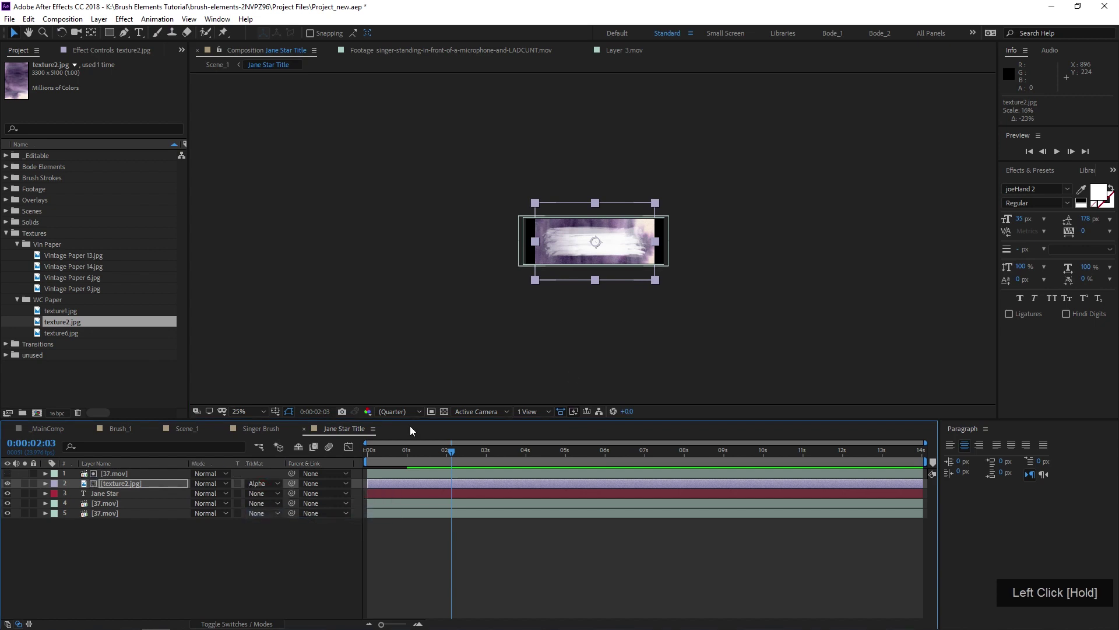
click(1048, 171)
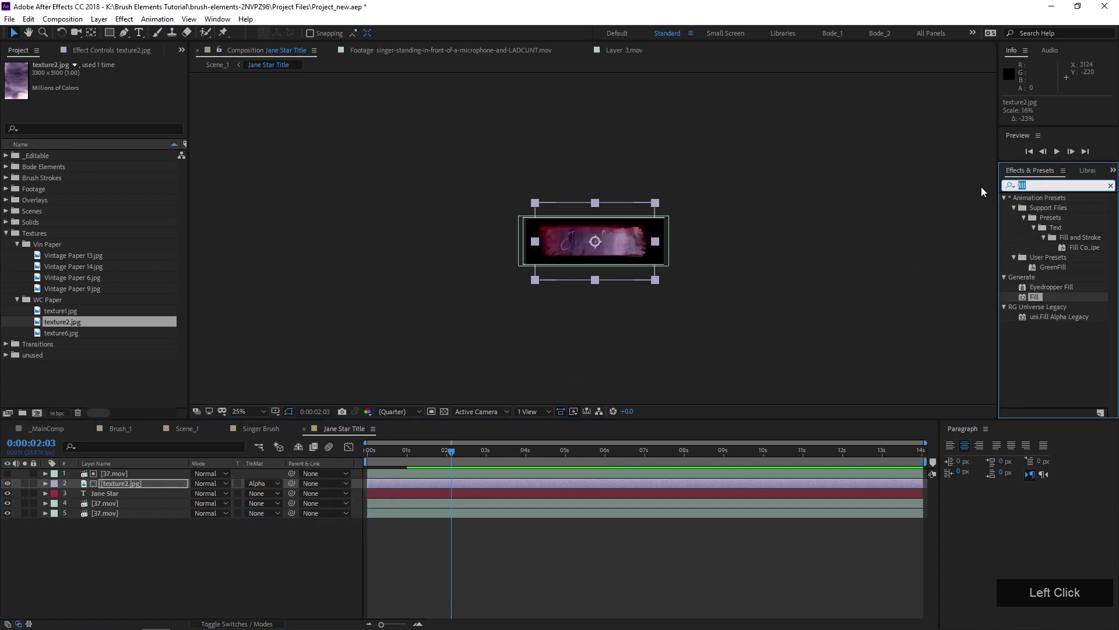
text(tint)
drag(1046, 257, 230, 262)
Step: Set the blending mode of the texture2.jpg layer to Soft Light over the red brush stroke
scroll(573, 240, up, 6)
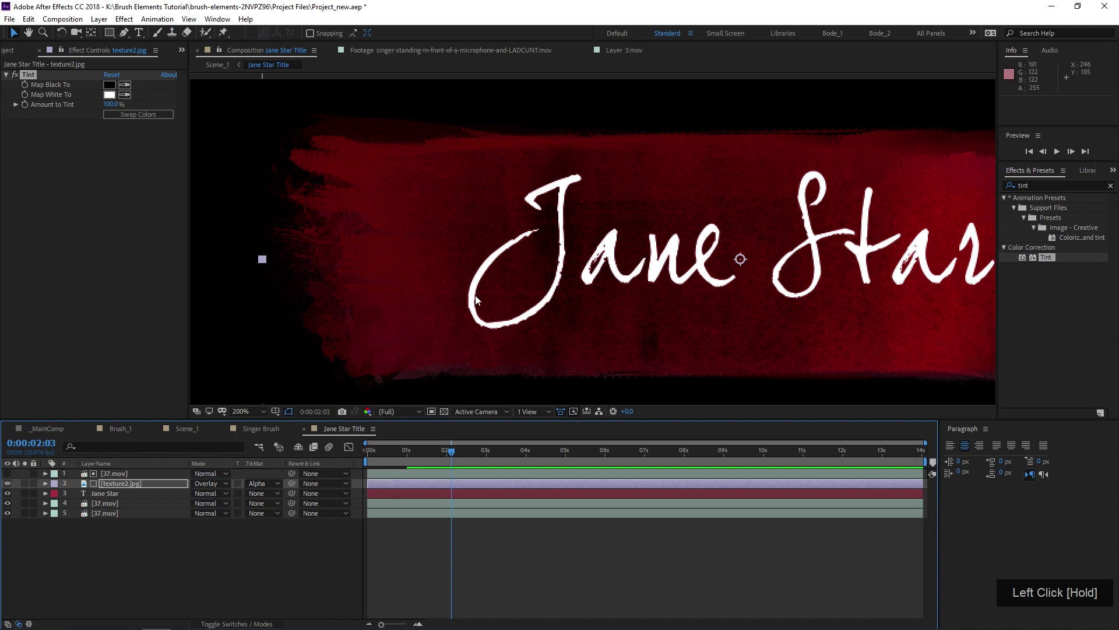
drag(475, 295, 377, 318)
drag(209, 484, 258, 348)
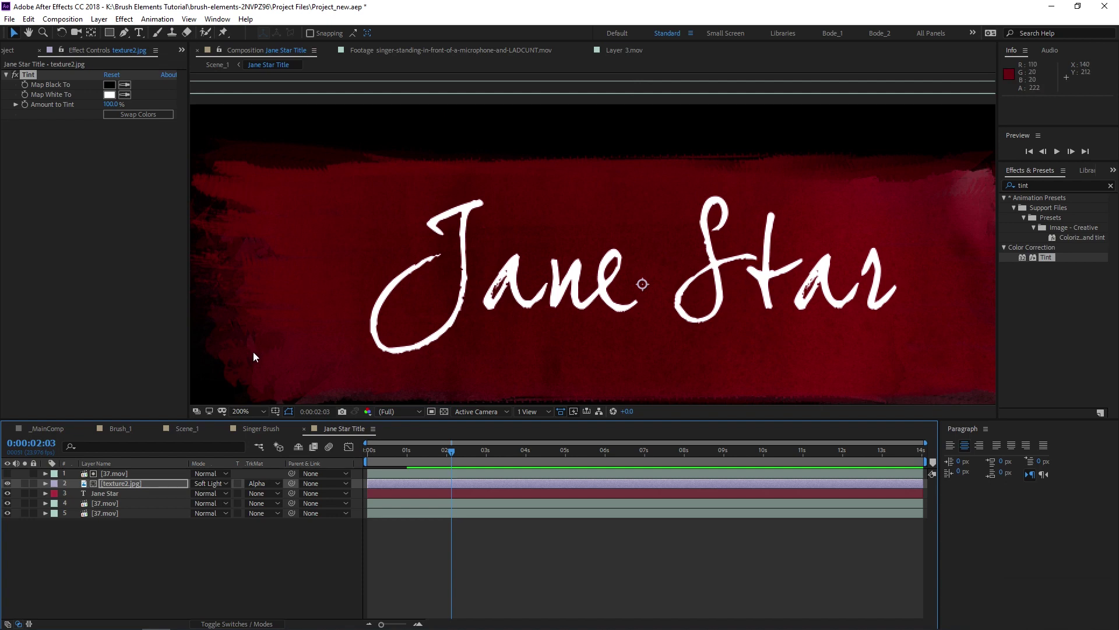
Step: Apply the Invert effect to the texture2.jpg layer, beneath its Tint effect
click(1027, 187)
drag(1029, 185, 993, 183)
text(invert)
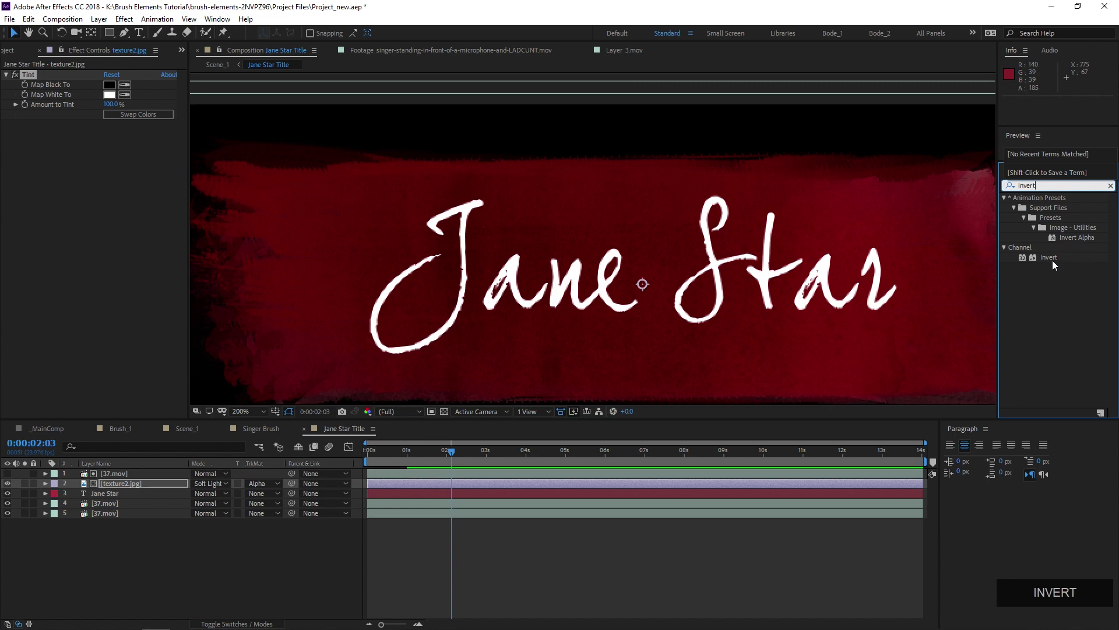
drag(1054, 263, 121, 189)
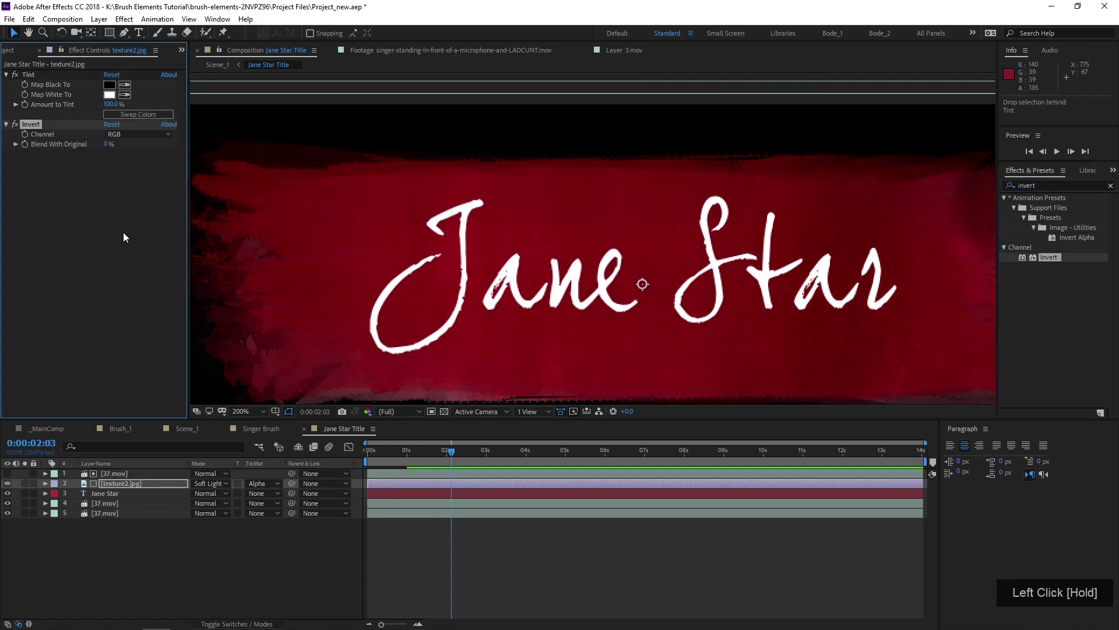
Step: Apply Curves to texture2.jpg after Invert, raise the curve moderately to brighten it, and compare the title with and without the texture
drag(1058, 187, 1008, 186)
text(curves)
key(Return)
drag(1039, 257, 55, 242)
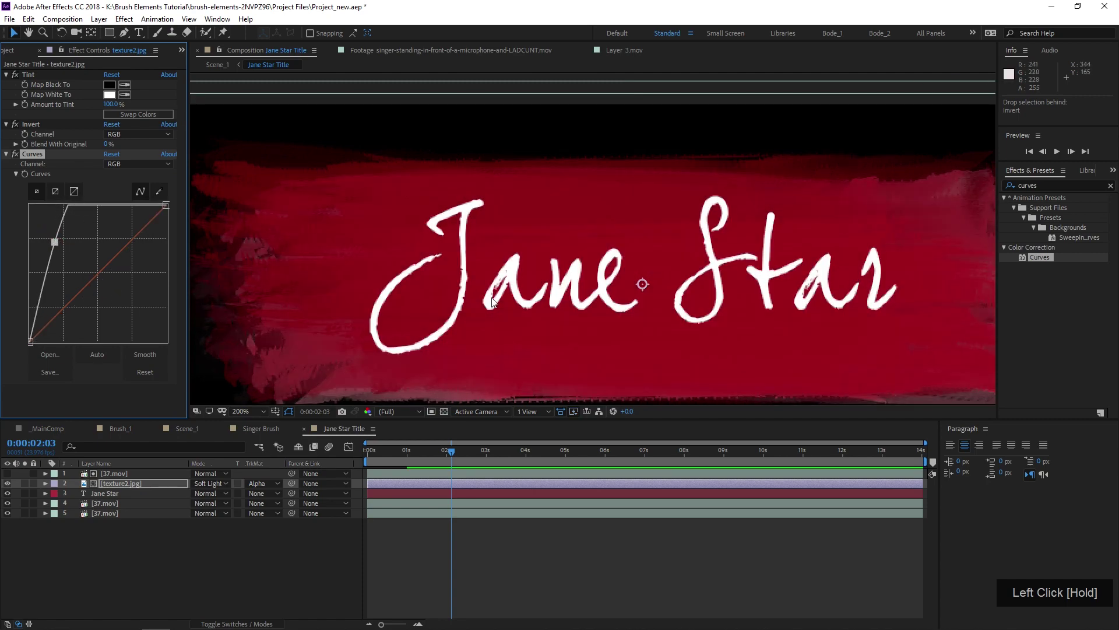
scroll(491, 298, down, 3)
scroll(491, 299, up, 3)
drag(65, 245, 73, 268)
scroll(468, 277, down, 3)
scroll(468, 277, up, 3)
drag(416, 274, 432, 278)
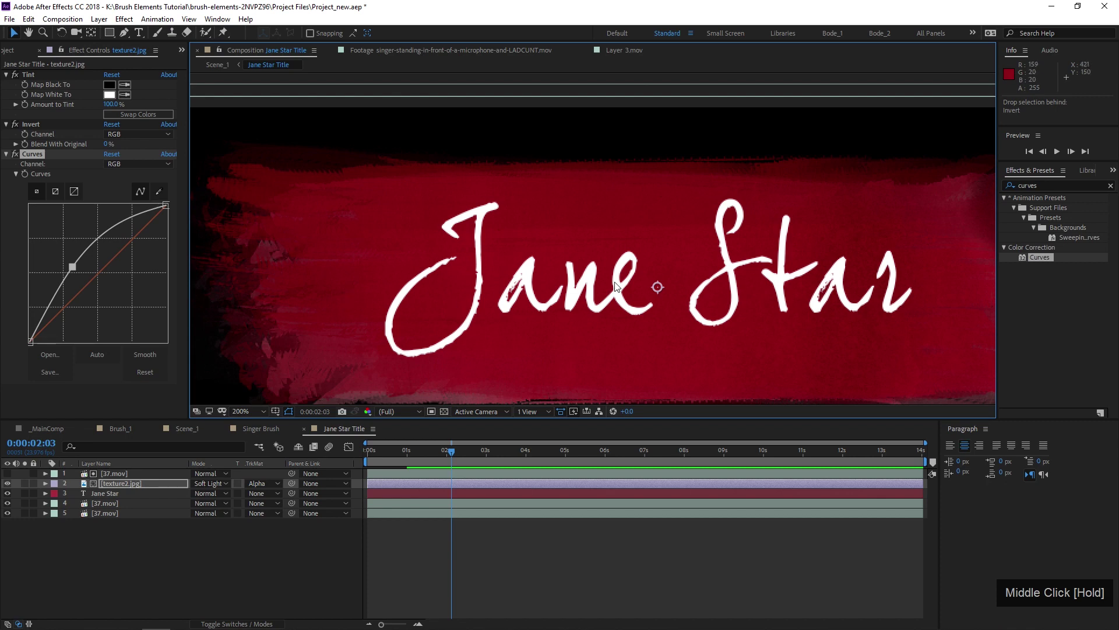
drag(625, 280, 579, 265)
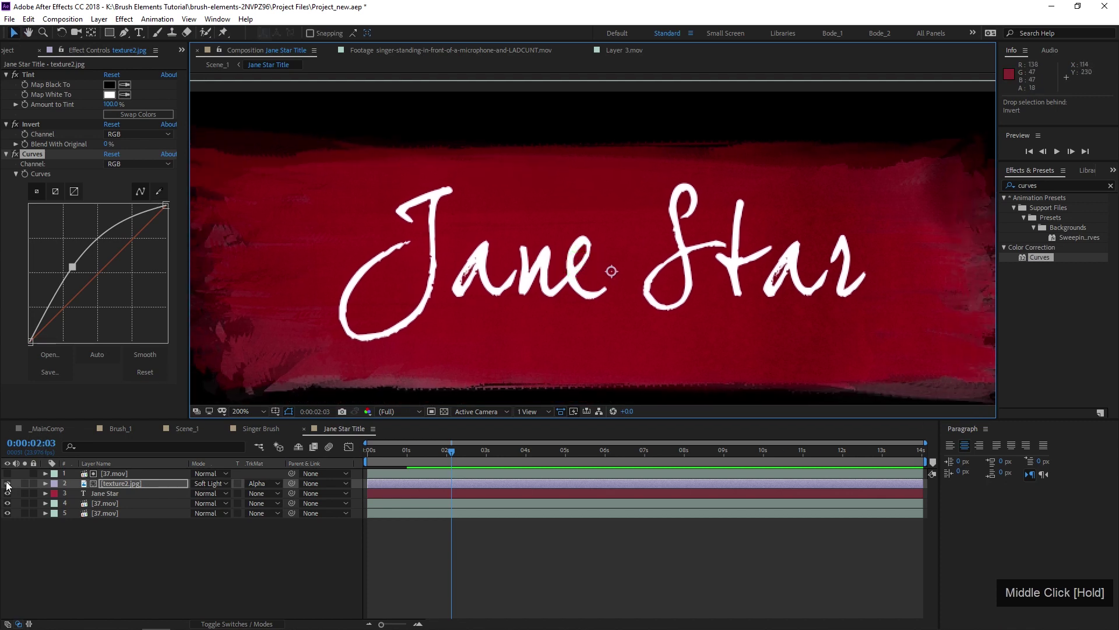
click(7, 483)
click(8, 484)
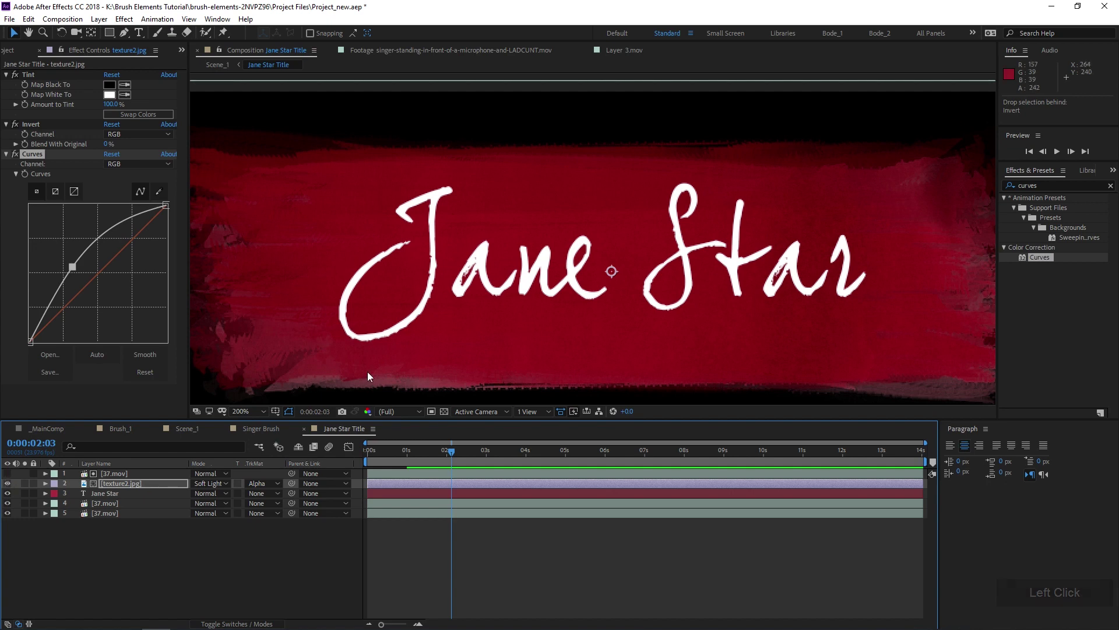
Step: Add the Brush_1 composition to Scene_1, centered in the frame and placed directly beneath the Singer Brush layer
click(261, 429)
click(184, 429)
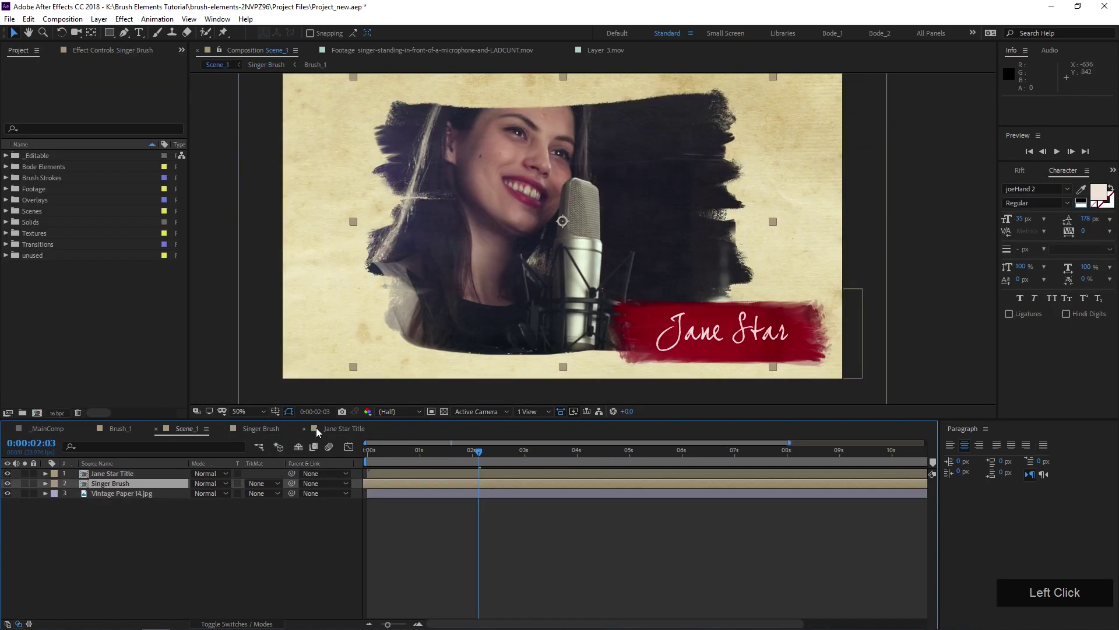
click(402, 504)
drag(479, 451, 478, 455)
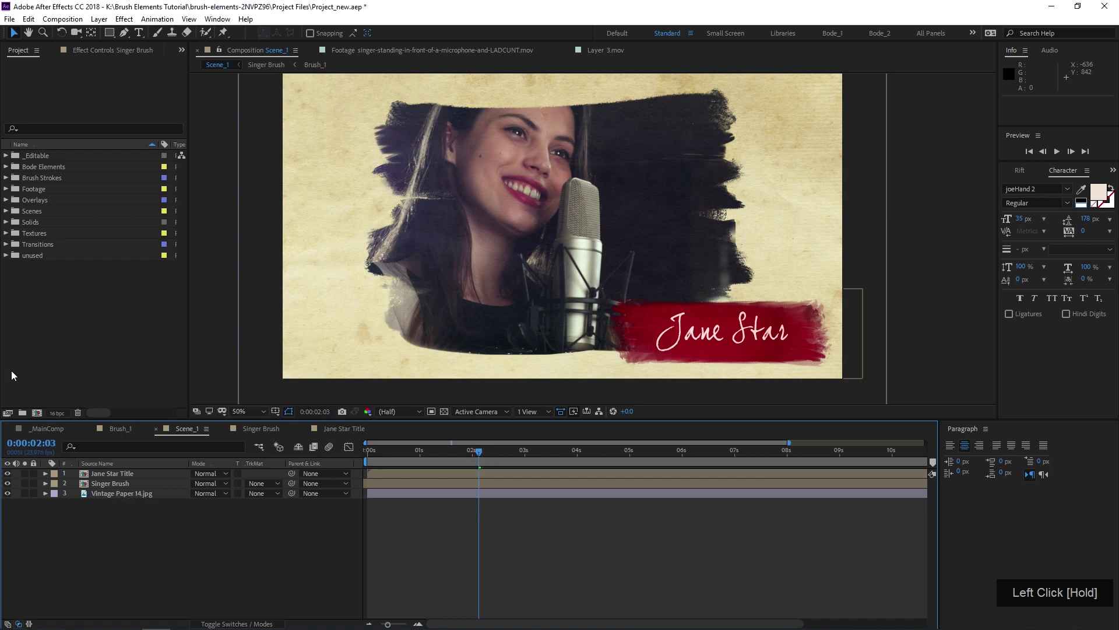
click(5, 166)
mouse_move(41, 177)
mouse_down()
mouse_move(462, 239)
mouse_move(562, 233)
mouse_move(562, 213)
mouse_up()
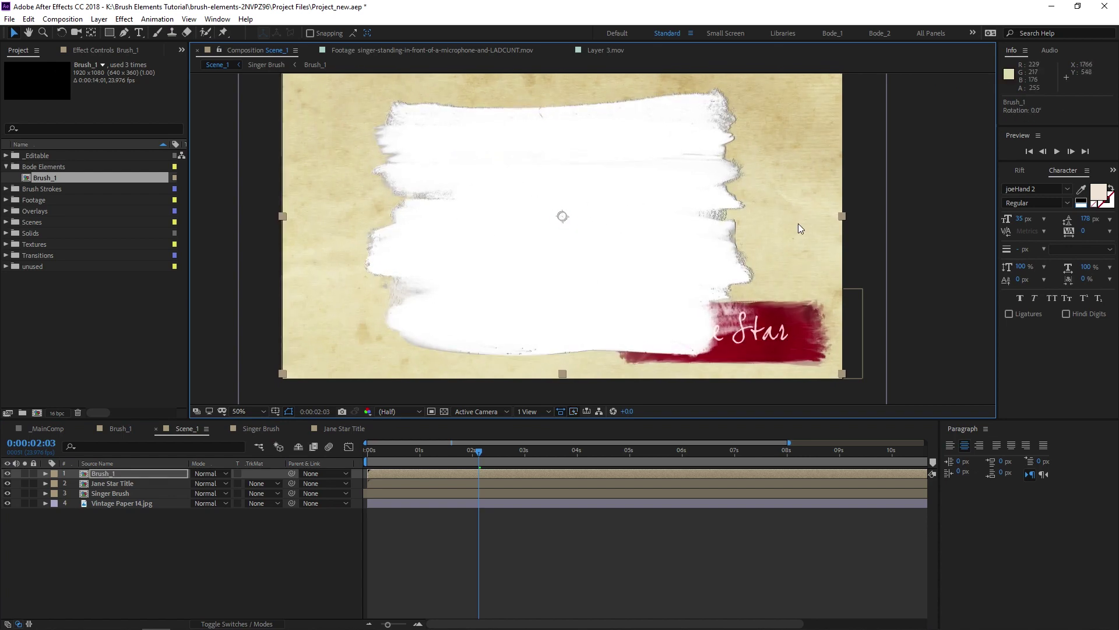
drag(147, 477, 146, 498)
Step: Scale the Brush_1 layer up slightly so its white edge outlines the singer brush shape
mouse_move(842, 215)
mouse_down()
mouse_move(860, 218)
mouse_move(753, 204)
mouse_move(790, 210)
mouse_up()
key(w)
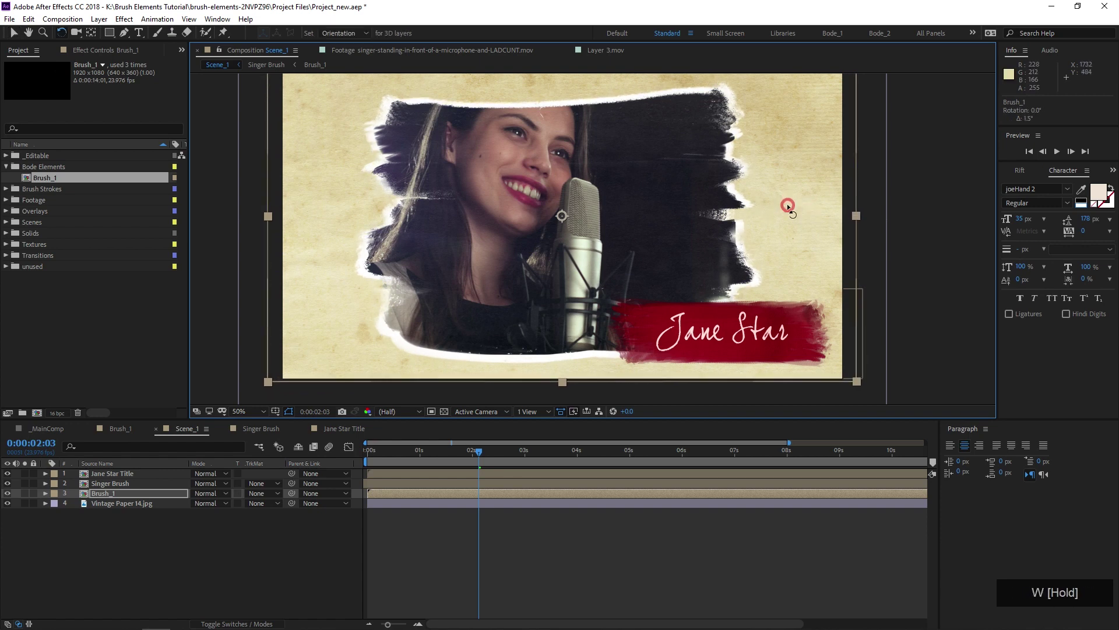
click(187, 435)
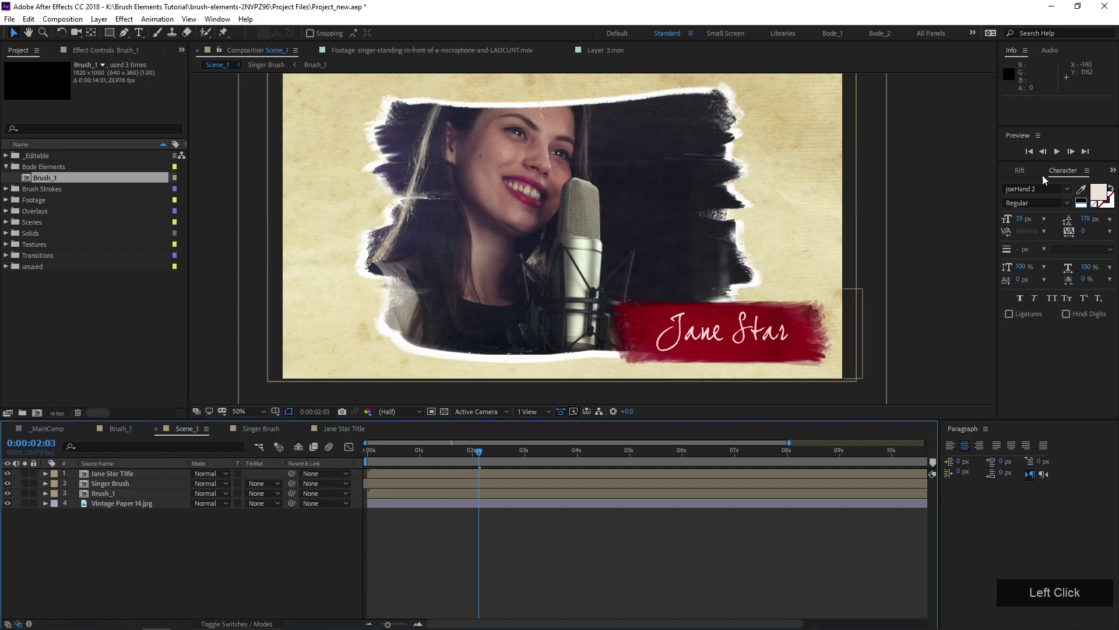
Step: Apply a Fill effect in cyan (14D0FF) to the Brush_1 layer and scale the layer to 103%
scroll(1017, 170, up, 1)
click(1042, 185)
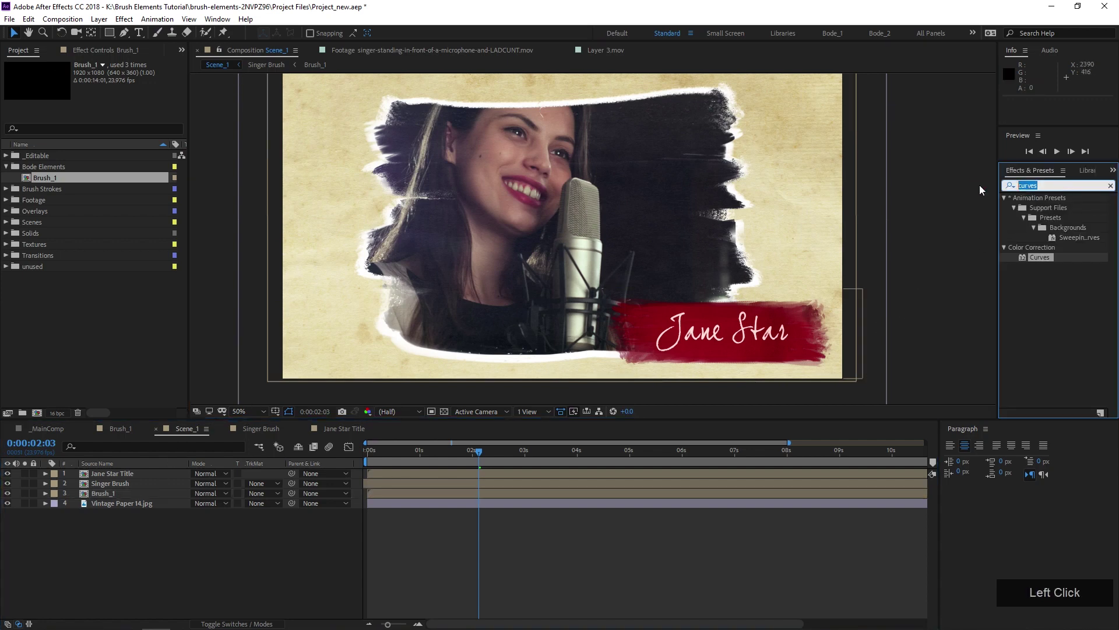
text(fill)
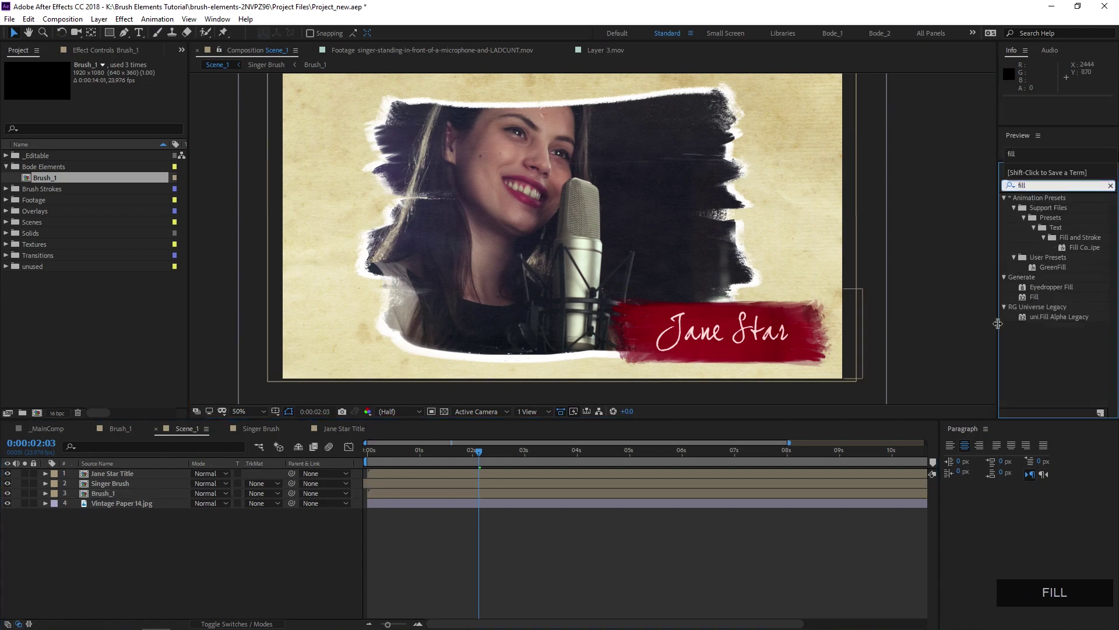
drag(1034, 298, 126, 493)
click(113, 107)
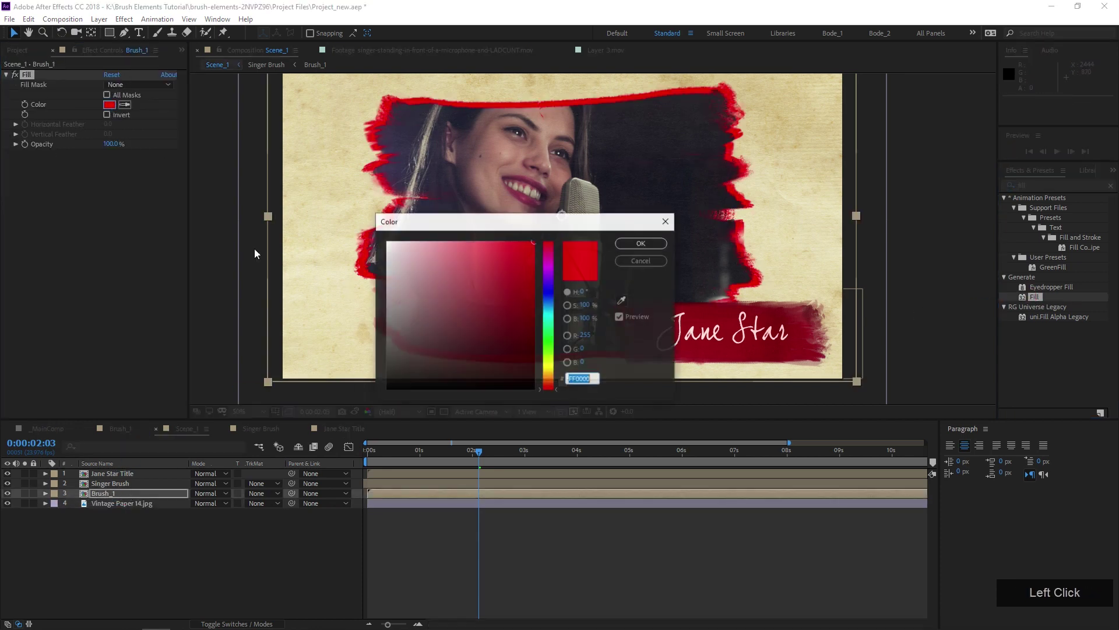
click(554, 304)
mouse_move(554, 302)
mouse_down()
mouse_move(495, 251)
mouse_move(483, 222)
mouse_move(528, 222)
mouse_up()
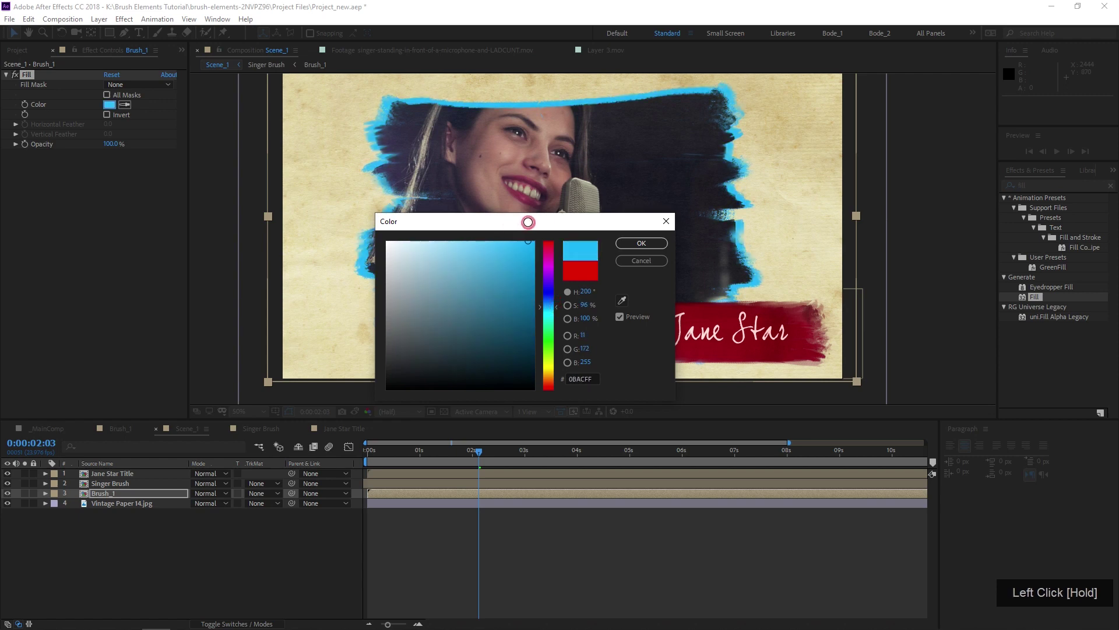
drag(553, 304, 554, 315)
click(641, 243)
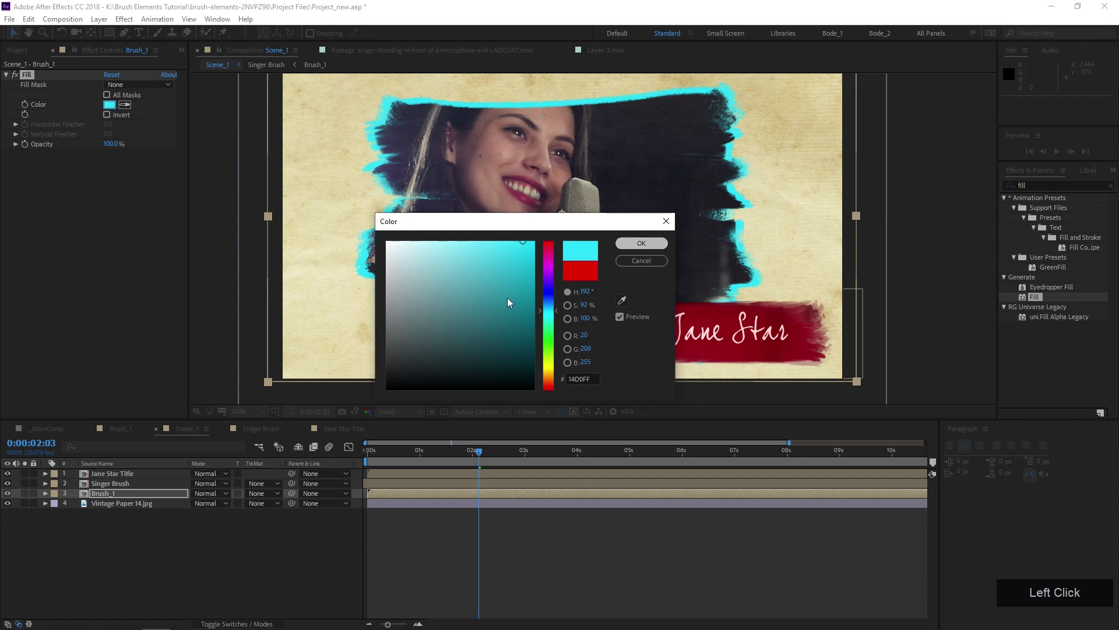
drag(856, 216, 853, 218)
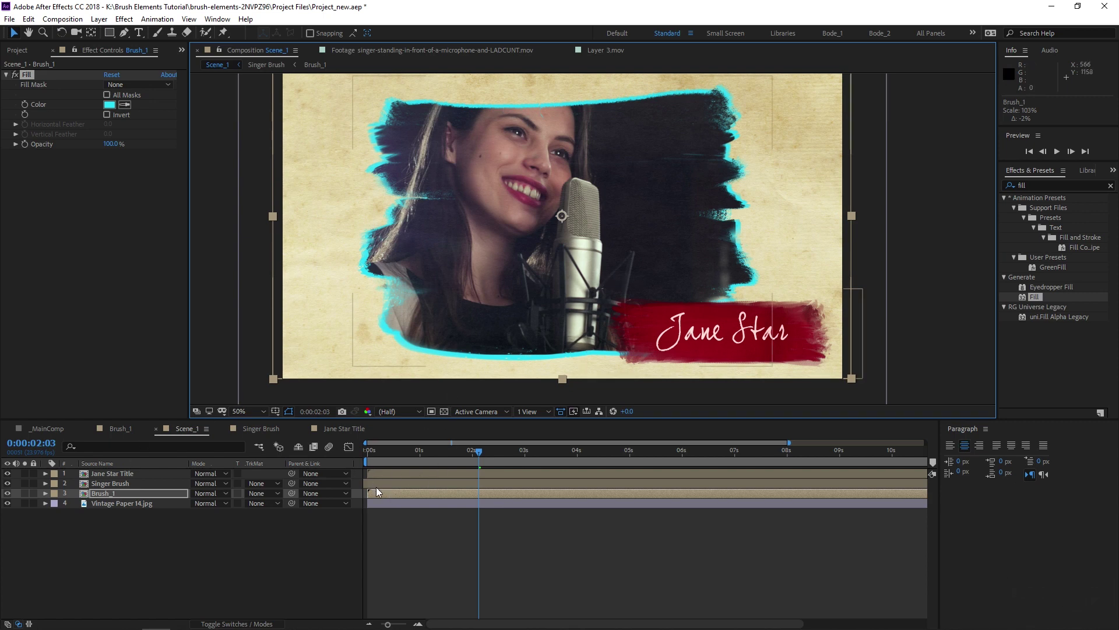
Step: Play back Scene_1 from the start and trim the Singer Brush layer's in point to 0:00:00:00
drag(376, 455, 356, 454)
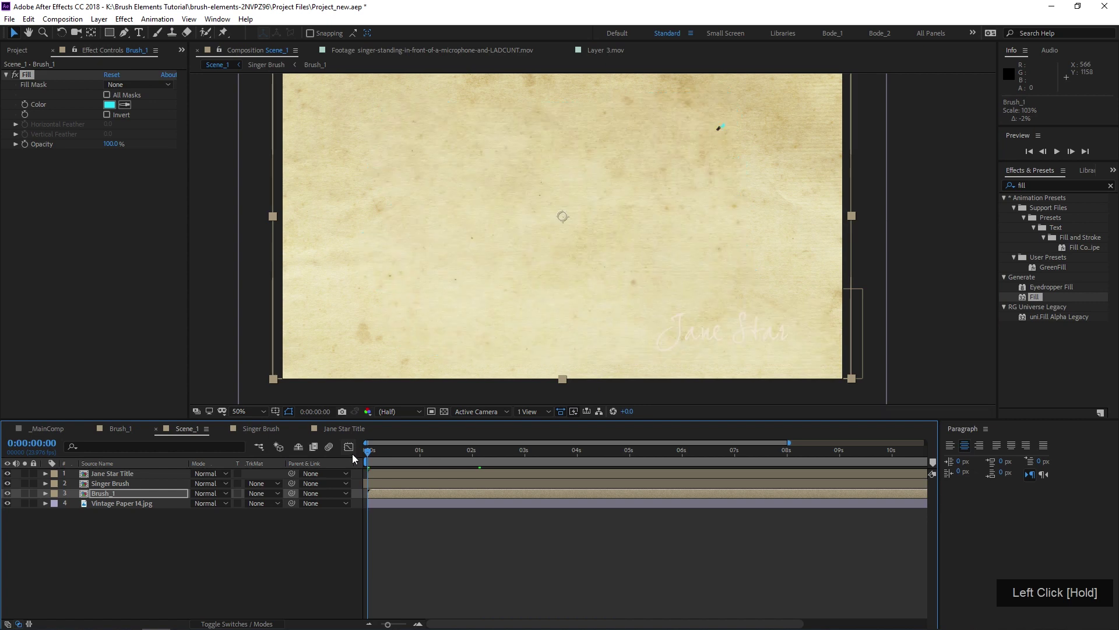
key(space)
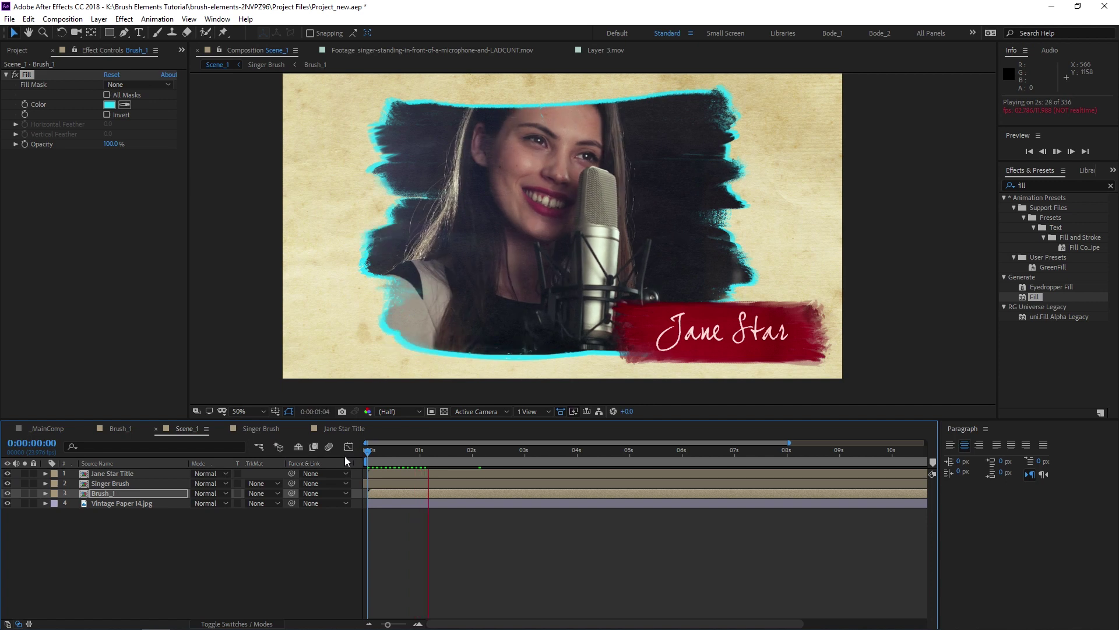
key(space)
click(377, 481)
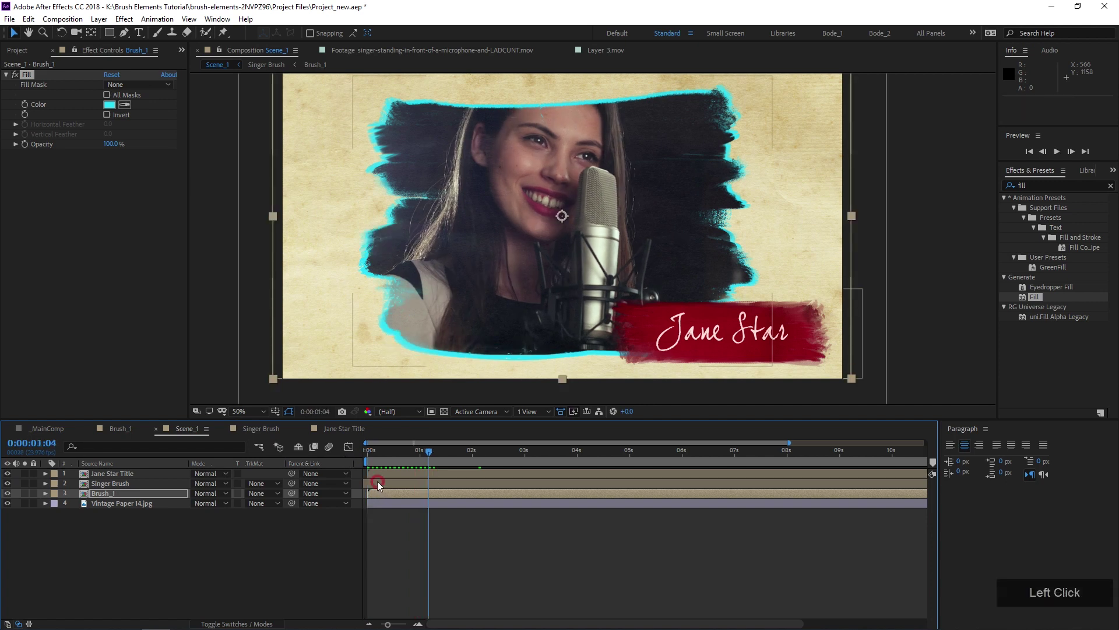
drag(429, 452, 358, 458)
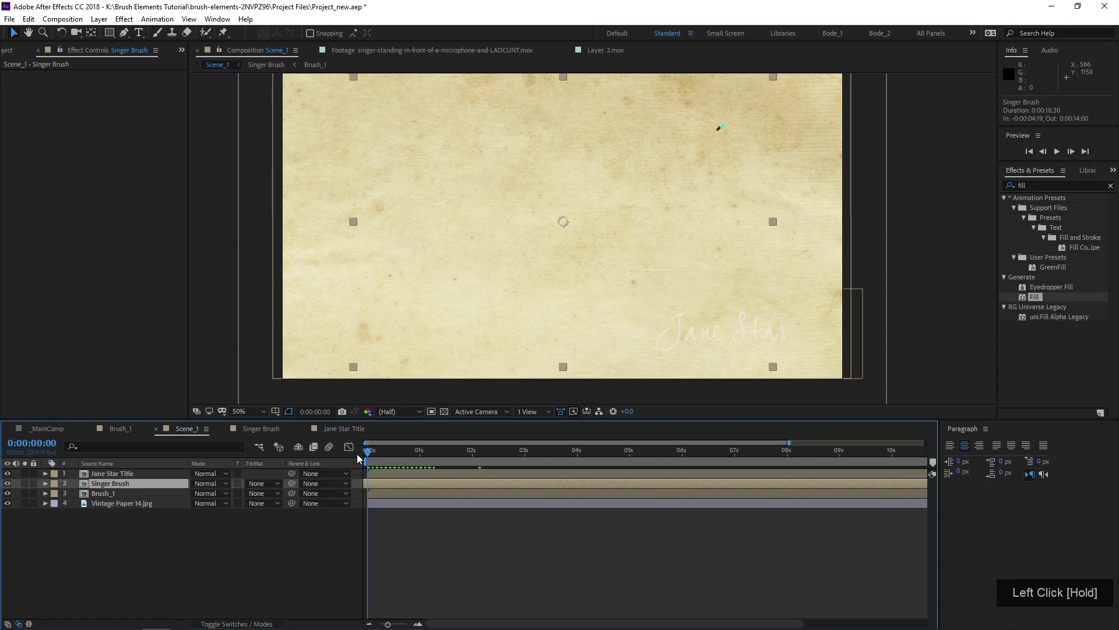
key(alt+bracketleft)
Step: Start the Singer Brush composition's work area at 0:00:00:00 and trim the composition to the work area
double_click(379, 482)
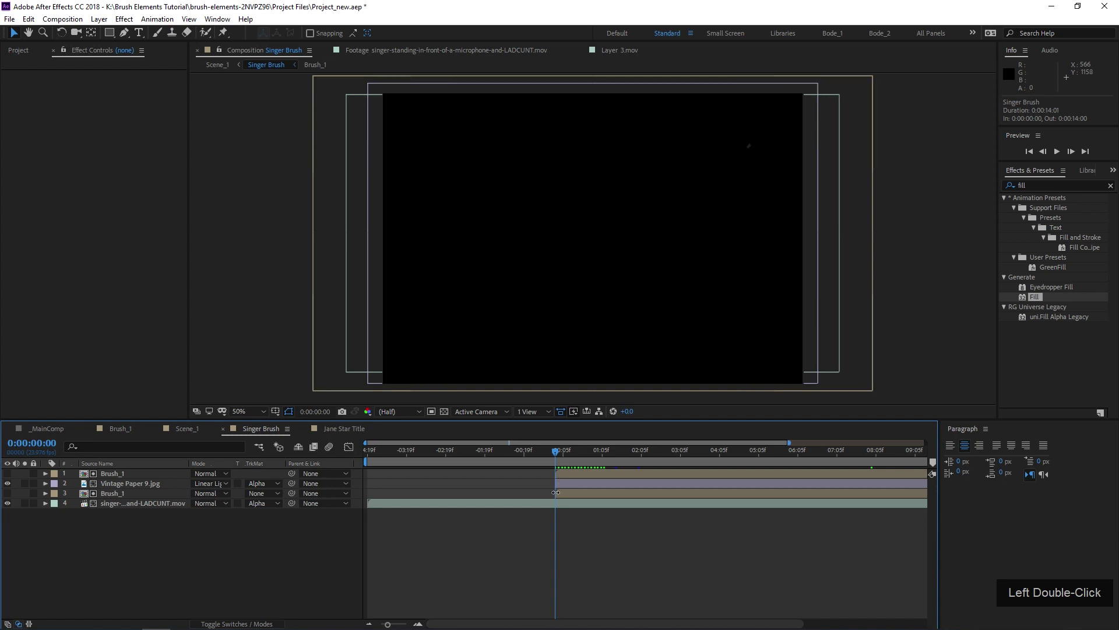
drag(366, 462, 557, 482)
right_click(570, 462)
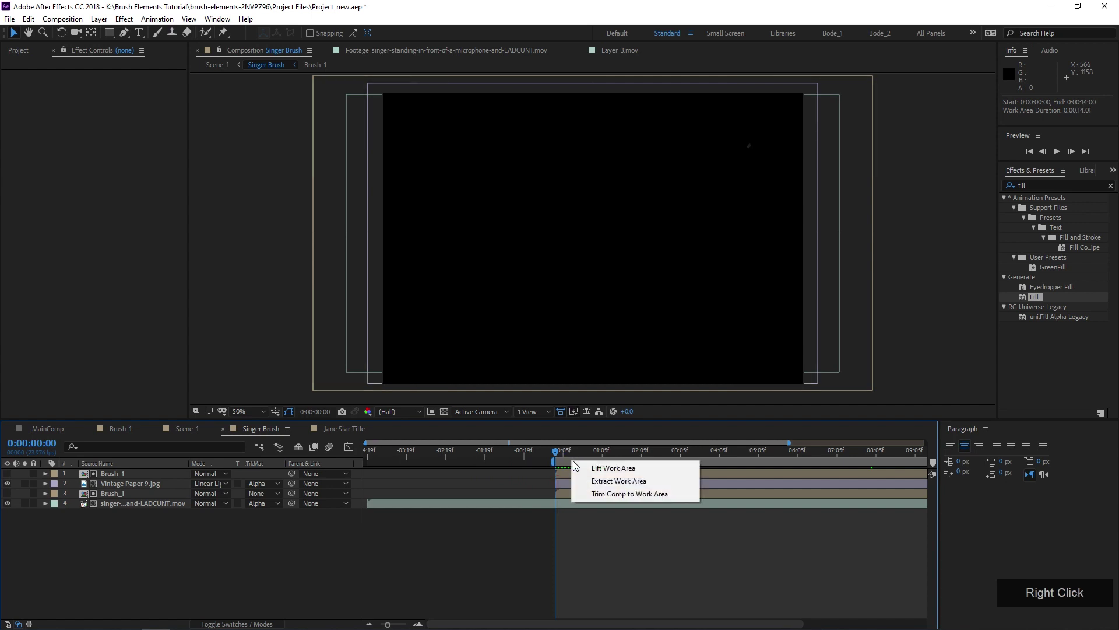
click(596, 493)
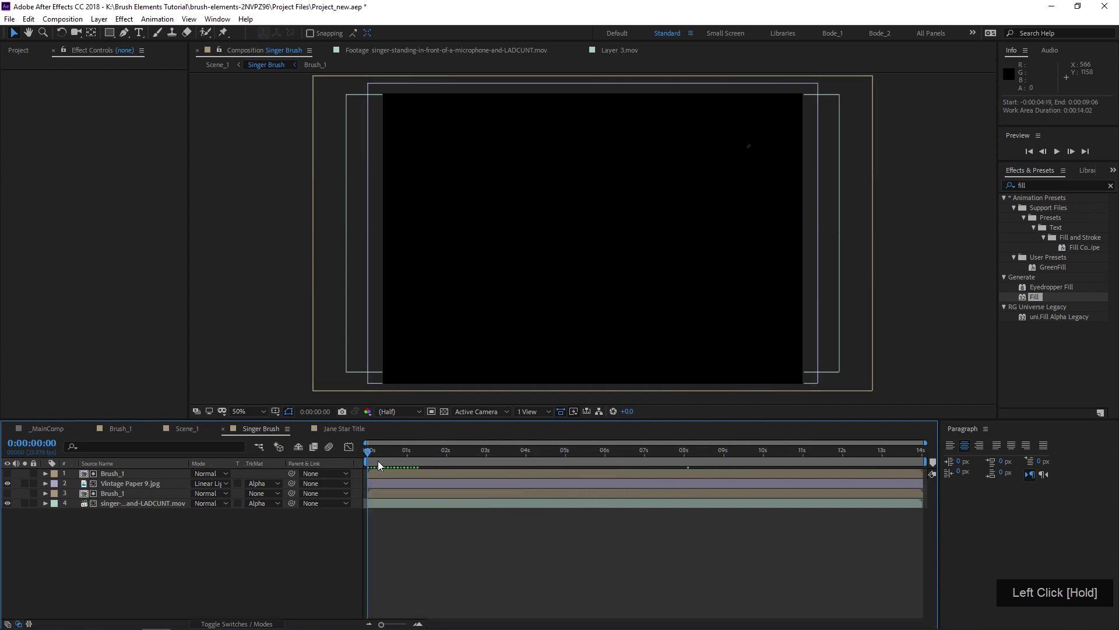
Step: Slide the Singer Brush layer in Scene_1 so it starts at 0:00:00:00
click(182, 428)
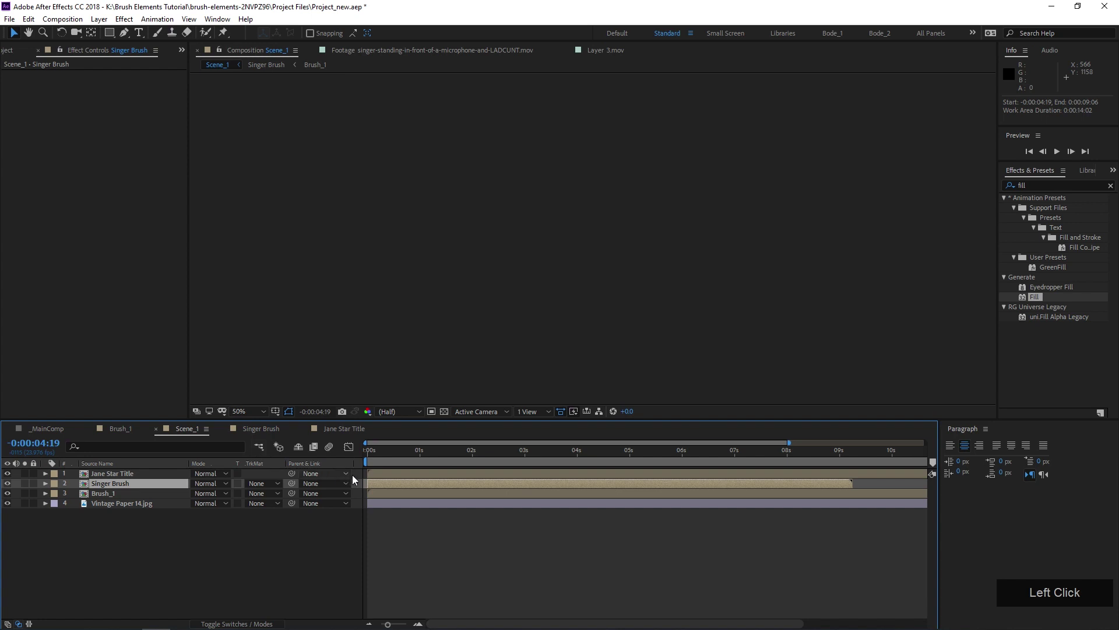
mouse_move(412, 487)
mouse_down()
mouse_move(765, 487)
mouse_move(427, 504)
mouse_up()
mouse_move(492, 482)
mouse_down()
mouse_move(382, 490)
mouse_move(354, 456)
mouse_up()
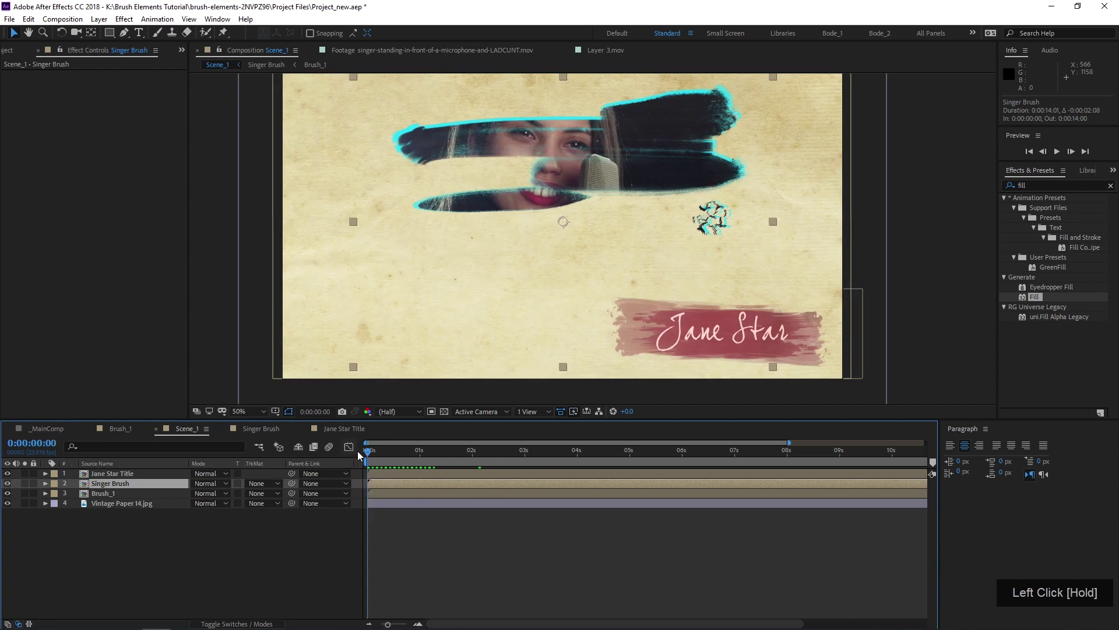
Step: Delay the Singer Brush layer by a few frames behind the cyan Brush_1 outline, previewing the reveal from the start
key(space)
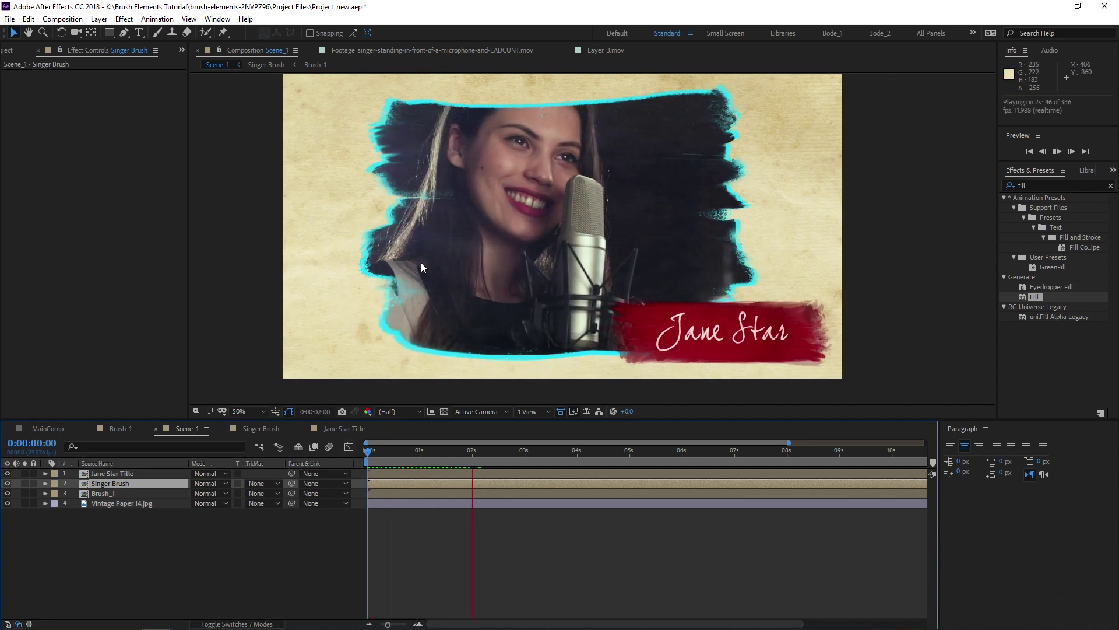
key(space)
mouse_move(375, 481)
mouse_down()
mouse_move(386, 484)
mouse_move(344, 458)
mouse_up()
key(space)
click(388, 482)
drag(388, 482, 362, 456)
key(space)
key(space)
key(space)
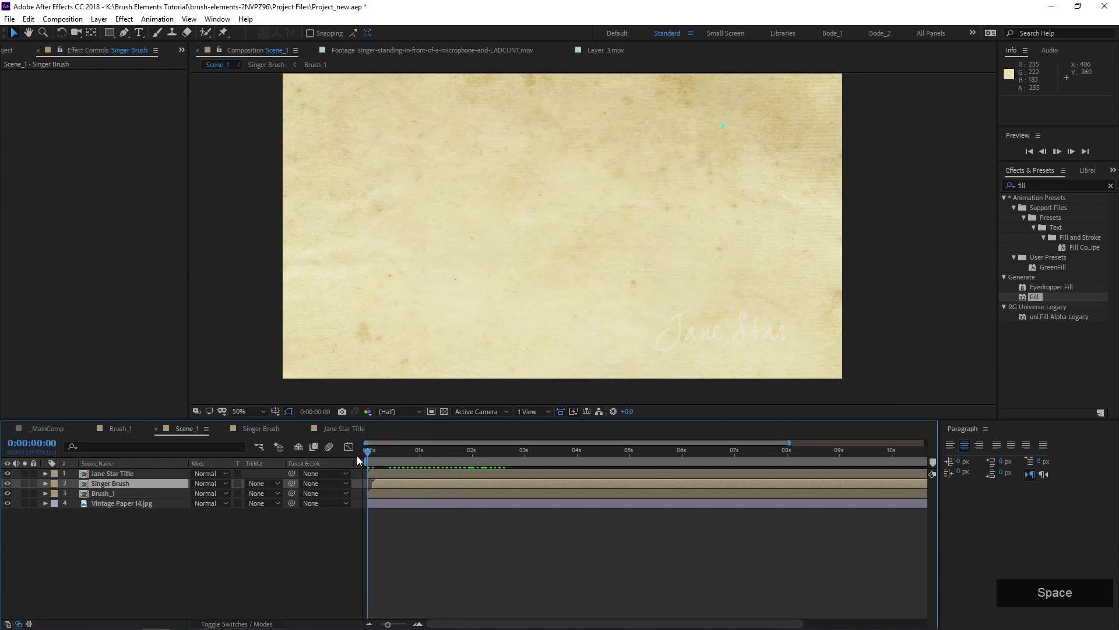
key(space)
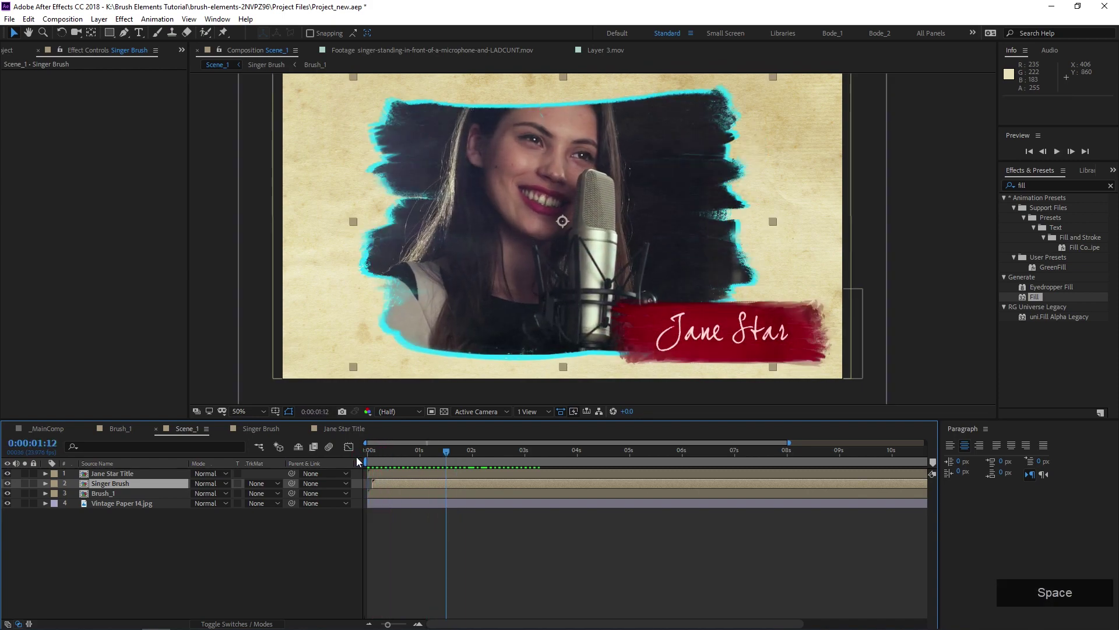
Step: Add a one-node camera named Camera 1 with the 35mm preset and depth of field disabled to Scene_1
click(285, 542)
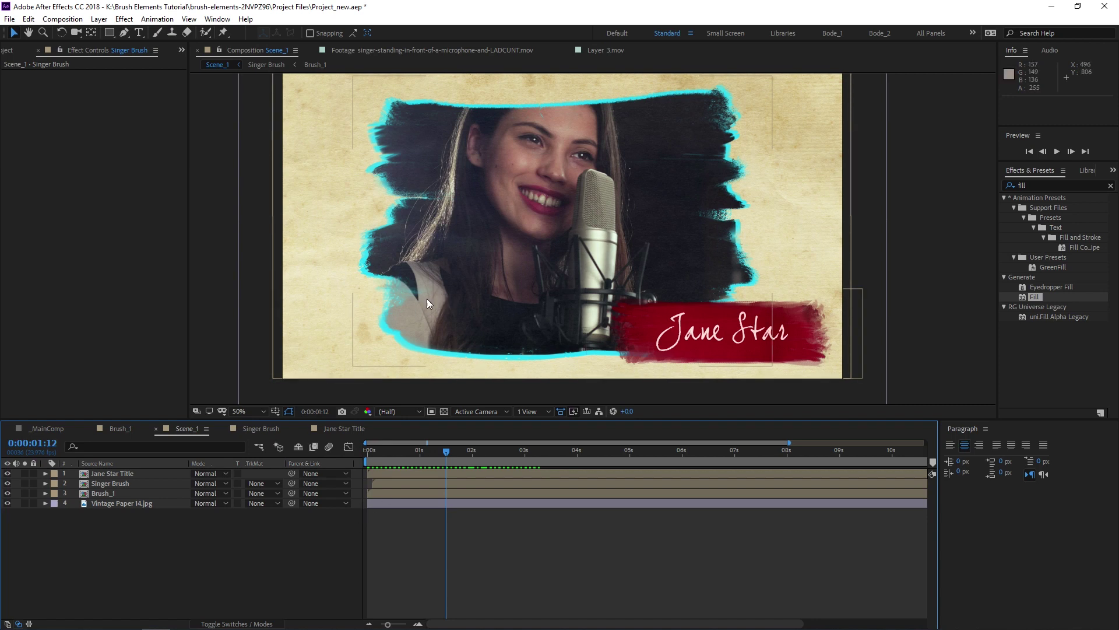
right_click(138, 553)
click(168, 422)
drag(167, 421, 342, 477)
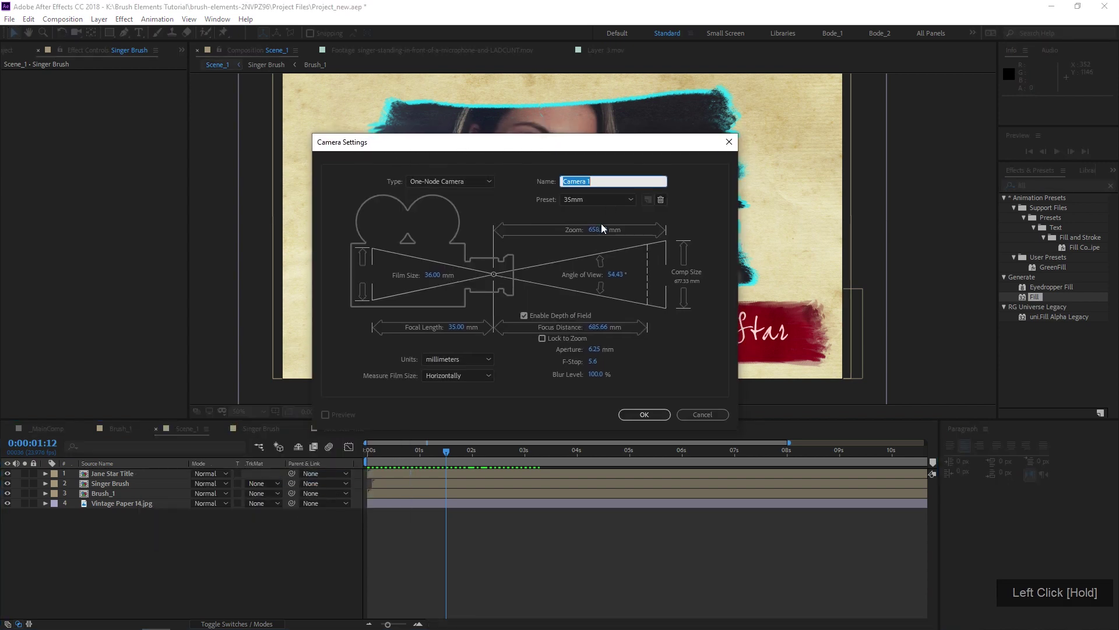
click(524, 315)
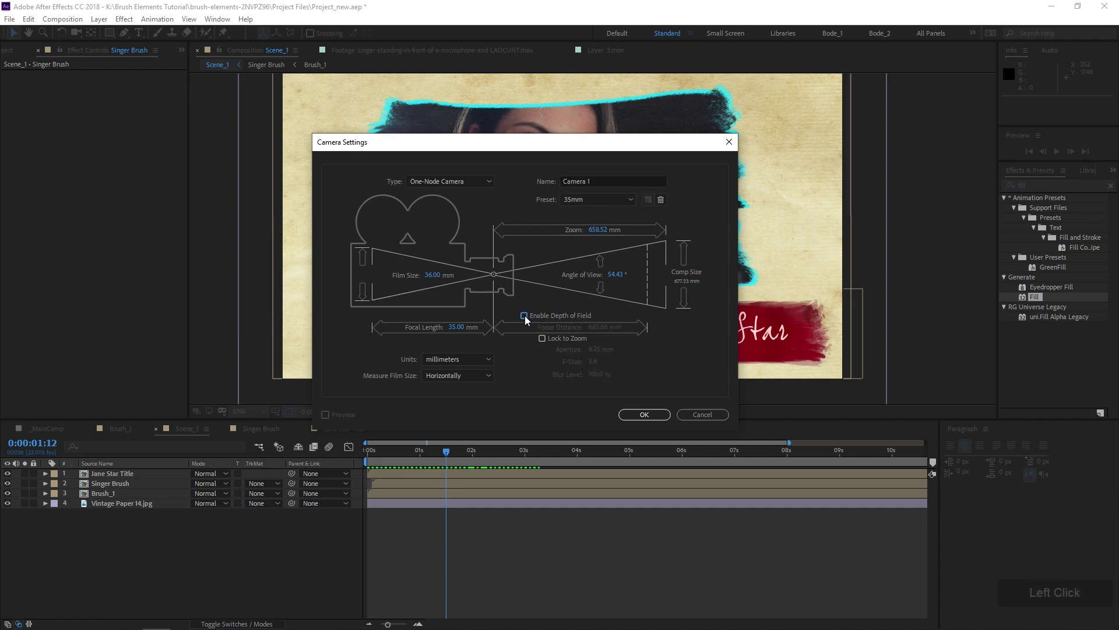
click(647, 414)
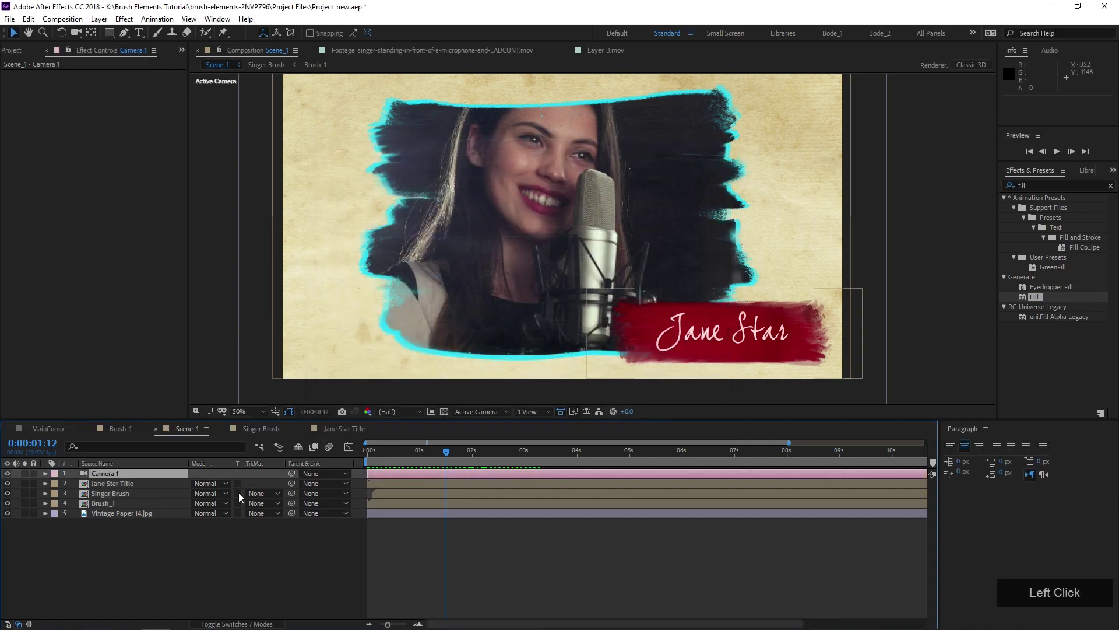
Step: Make the name title, Singer Brush, Brush_1 and Vintage Paper 14.jpg layers 3D
key(F4)
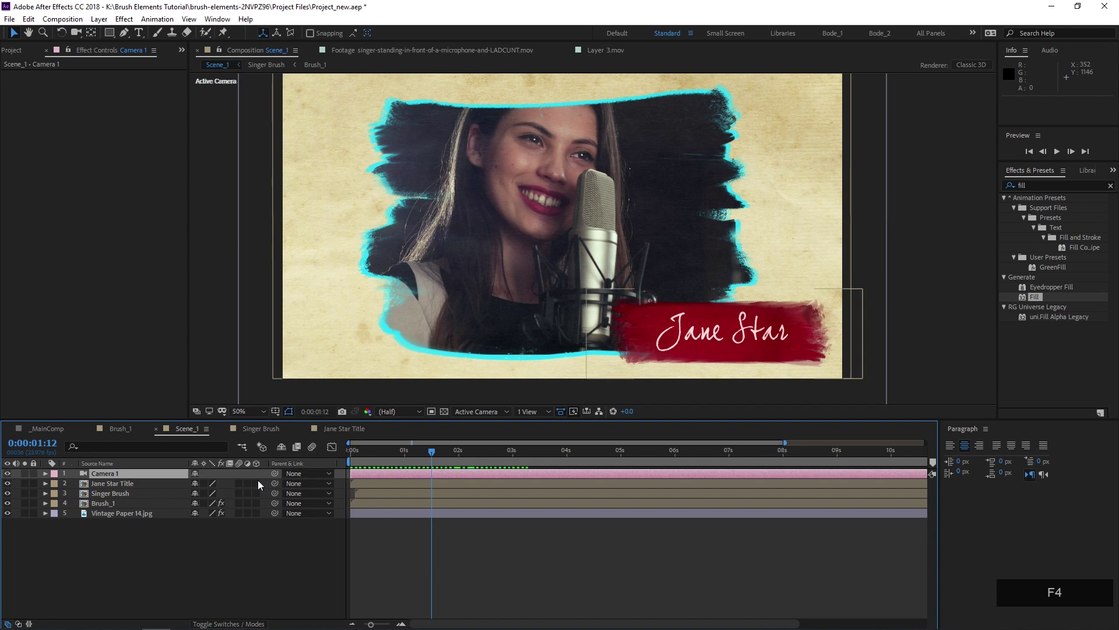
drag(257, 484, 260, 525)
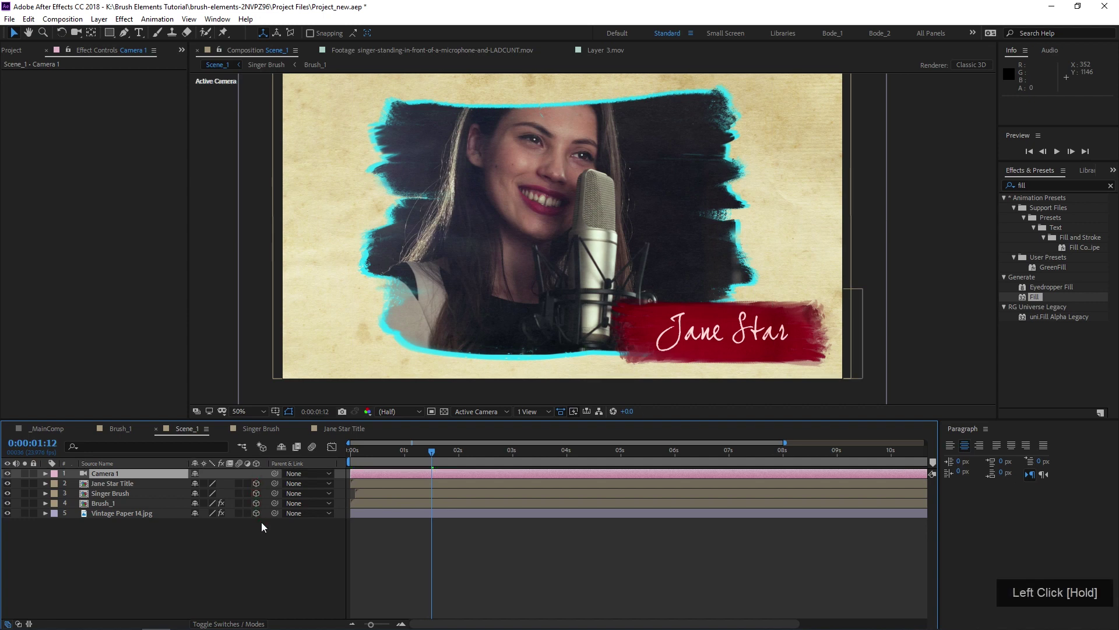
Step: Set the Vintage Paper 14.jpg layer's Z position to 3500 and scale it up to about 104% to fill the frame
scroll(546, 216, down, 2)
scroll(540, 215, down, 1)
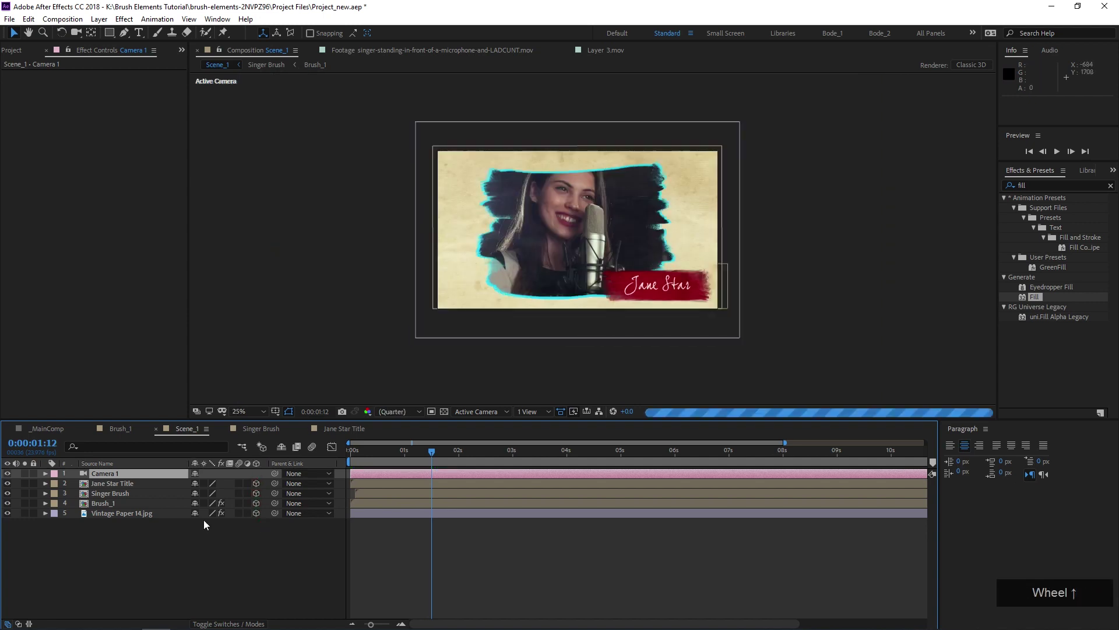
click(148, 513)
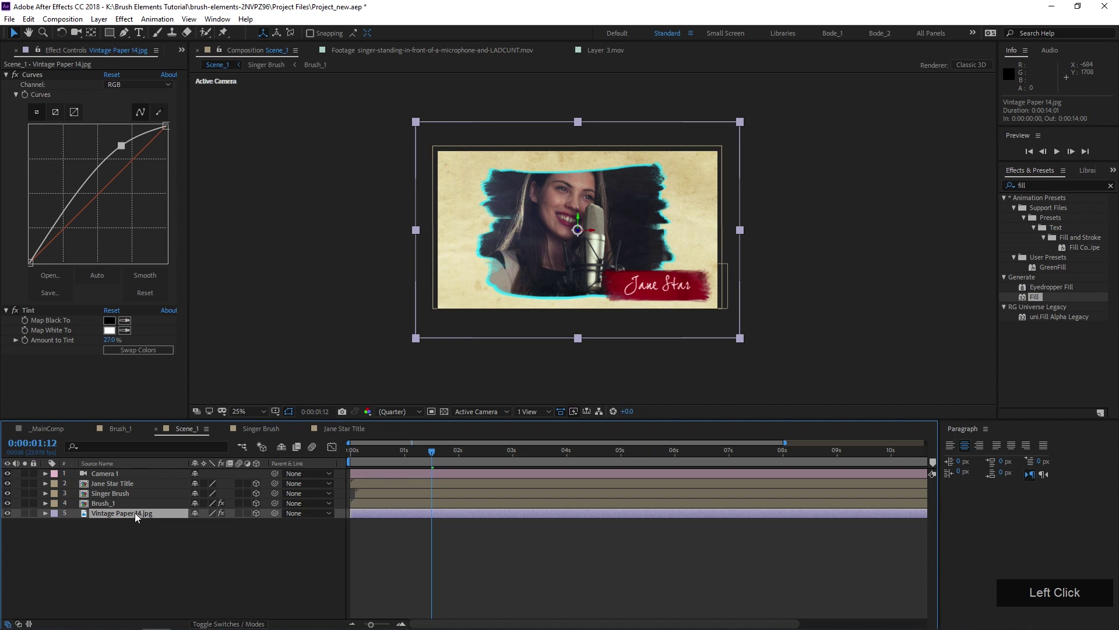
key(p)
click(233, 522)
text(3500)
key(KP_Enter)
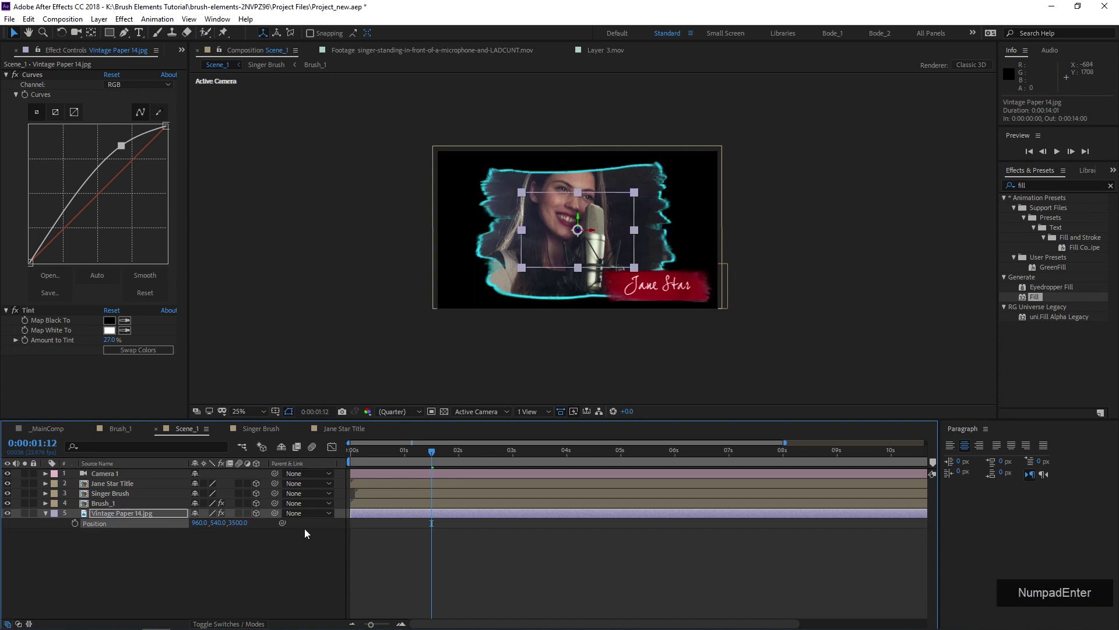
drag(635, 231, 736, 231)
scroll(709, 240, up, 2)
drag(620, 261, 481, 327)
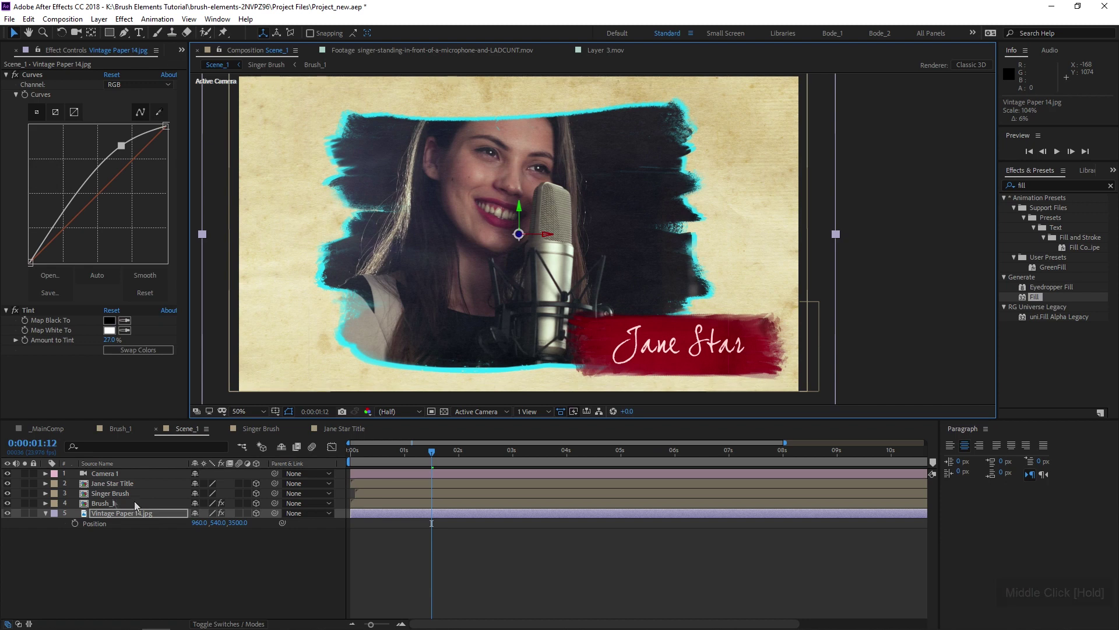
Step: Parent Brush_1 to Singer Brush, push it back to a Z position of 37, and scale it up to about 105%
click(113, 494)
click(116, 503)
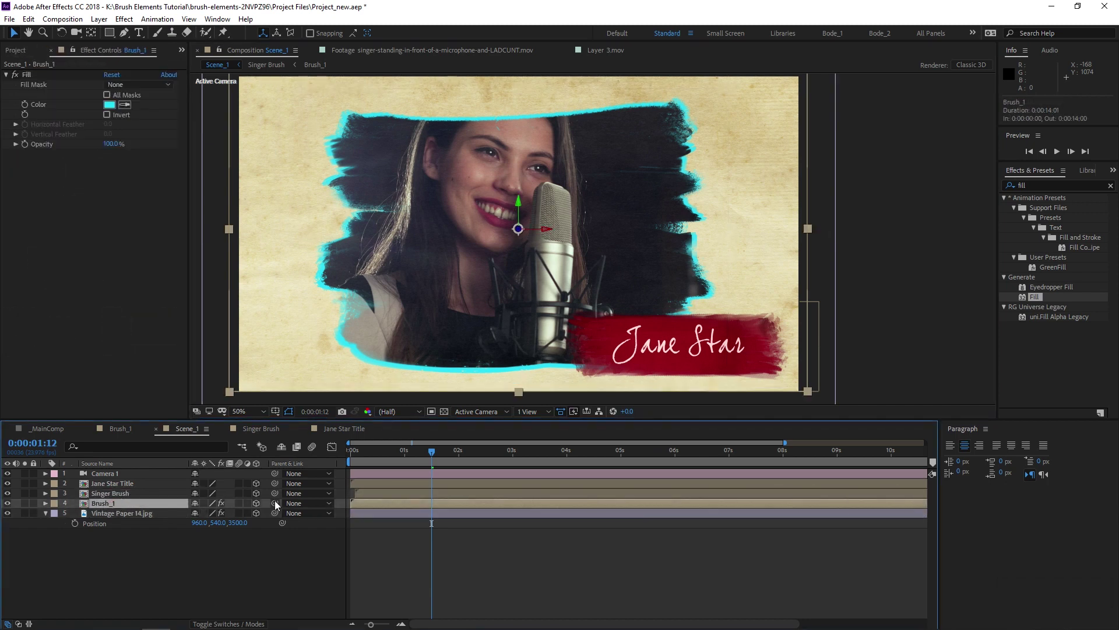
click(121, 500)
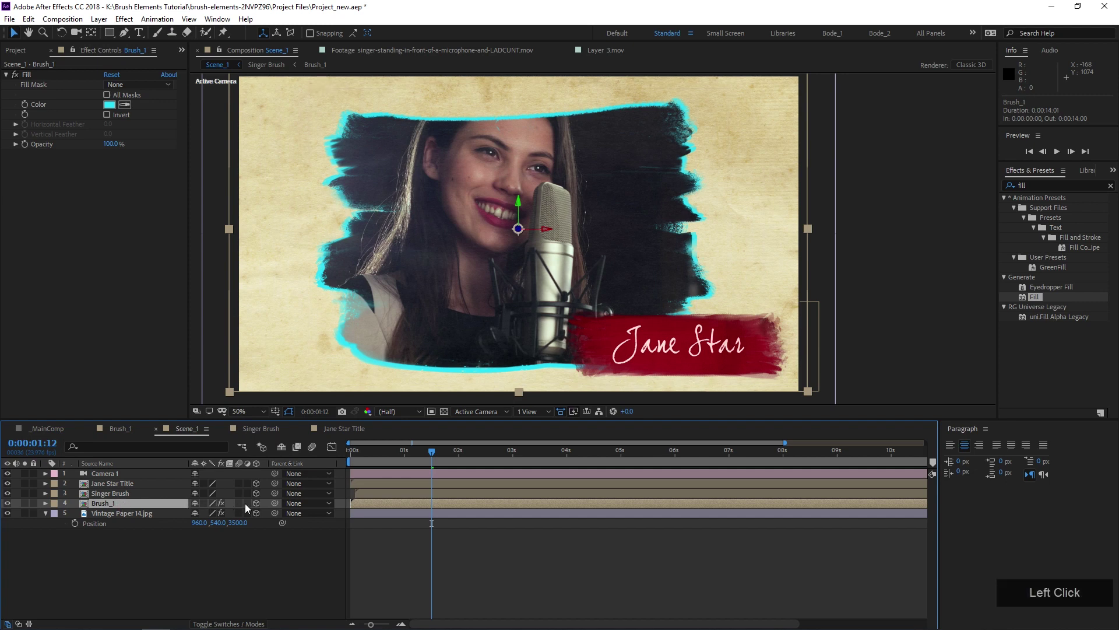
drag(275, 503, 135, 493)
key(p)
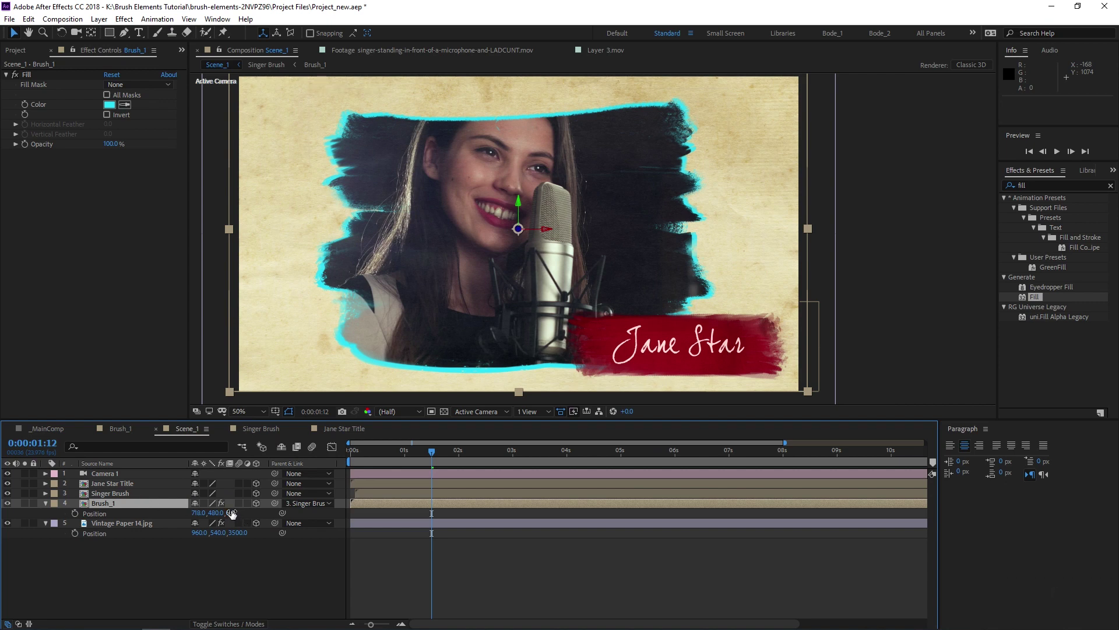
drag(231, 513, 251, 512)
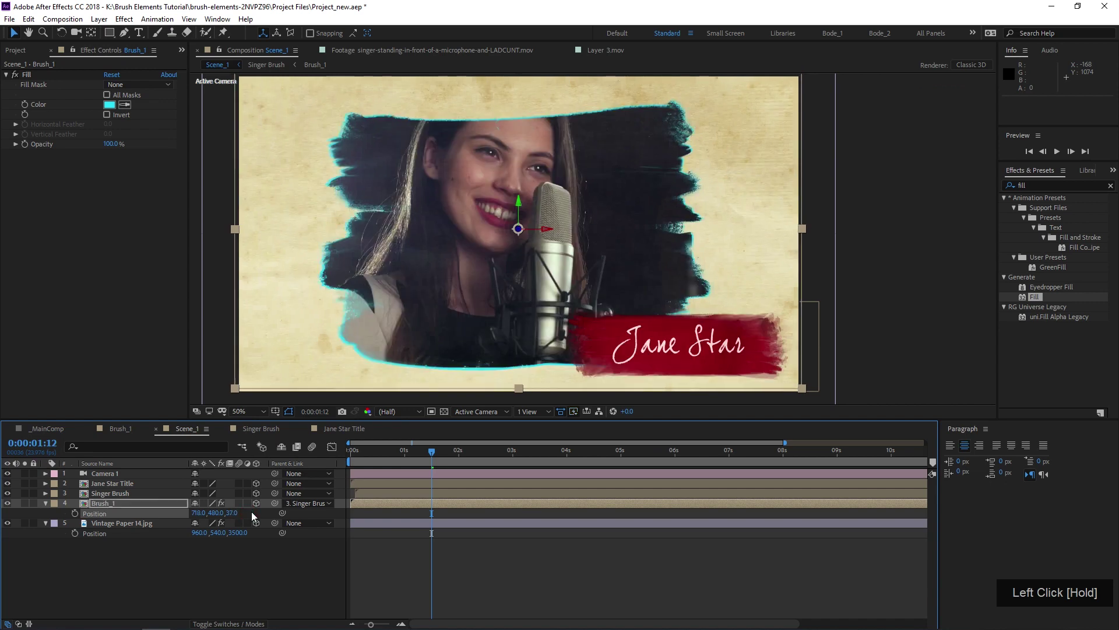
drag(803, 230, 807, 230)
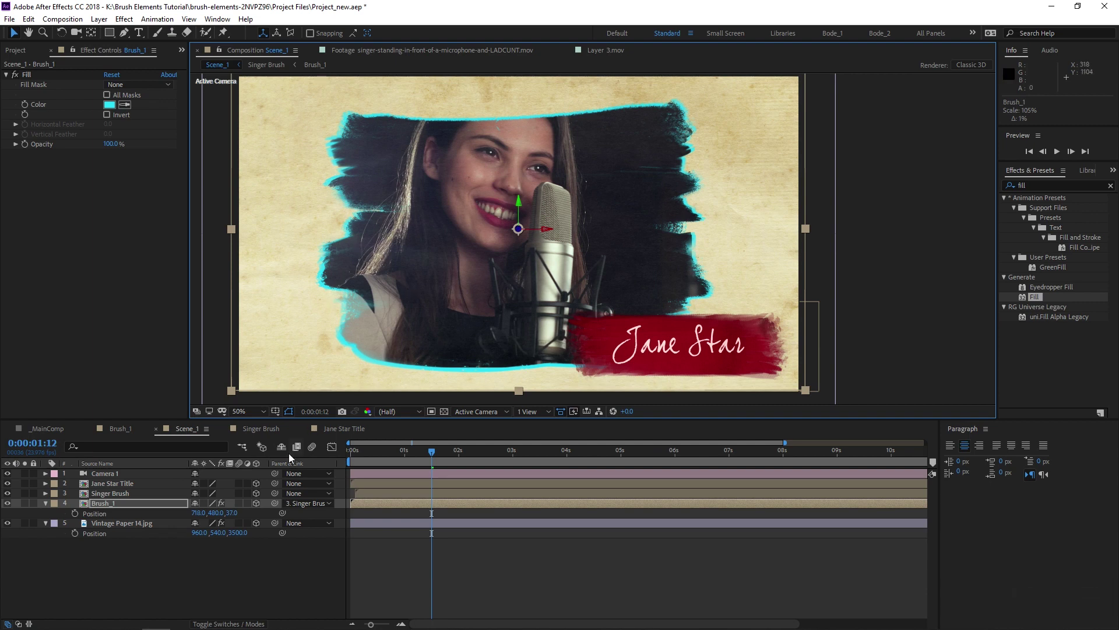
Step: Bring the name title layer forward to a Z position of -282, then scale it down and reposition it at about 1419, 853
click(106, 484)
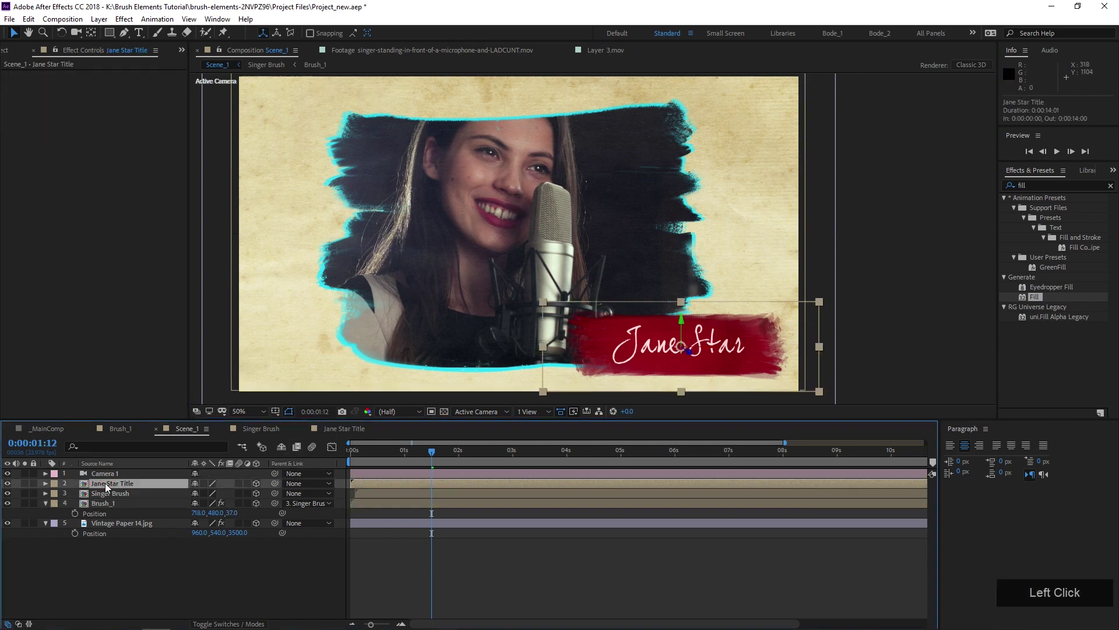
key(p)
drag(234, 494, 76, 506)
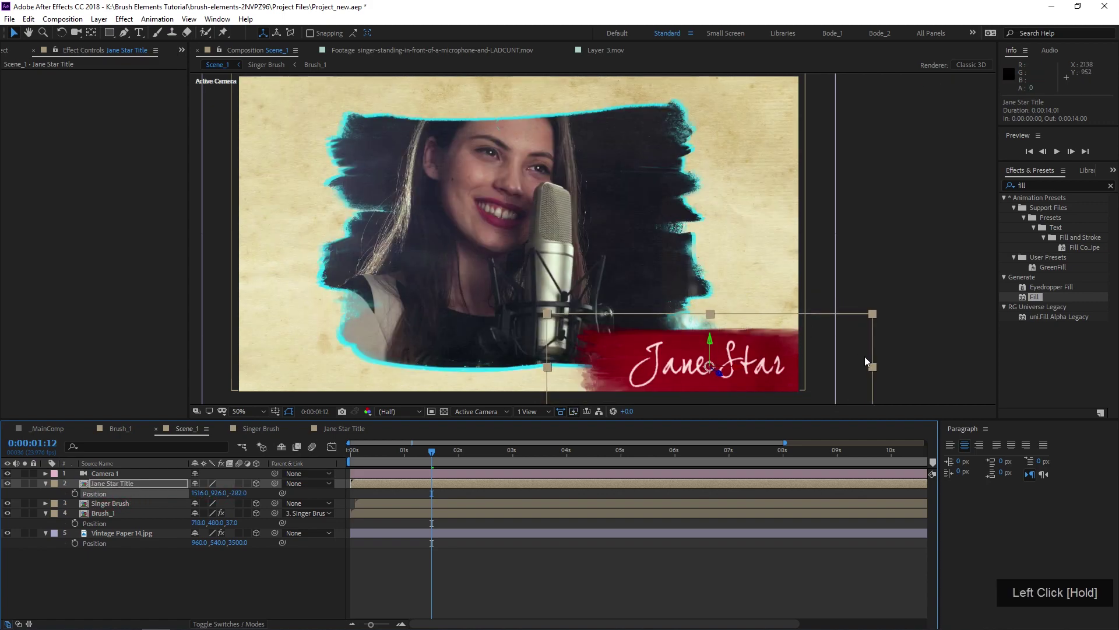
drag(870, 365, 752, 344)
drag(568, 337, 540, 344)
drag(717, 348, 717, 350)
Step: Set the Singer Brush layer's Y Rotation to -17°
click(116, 503)
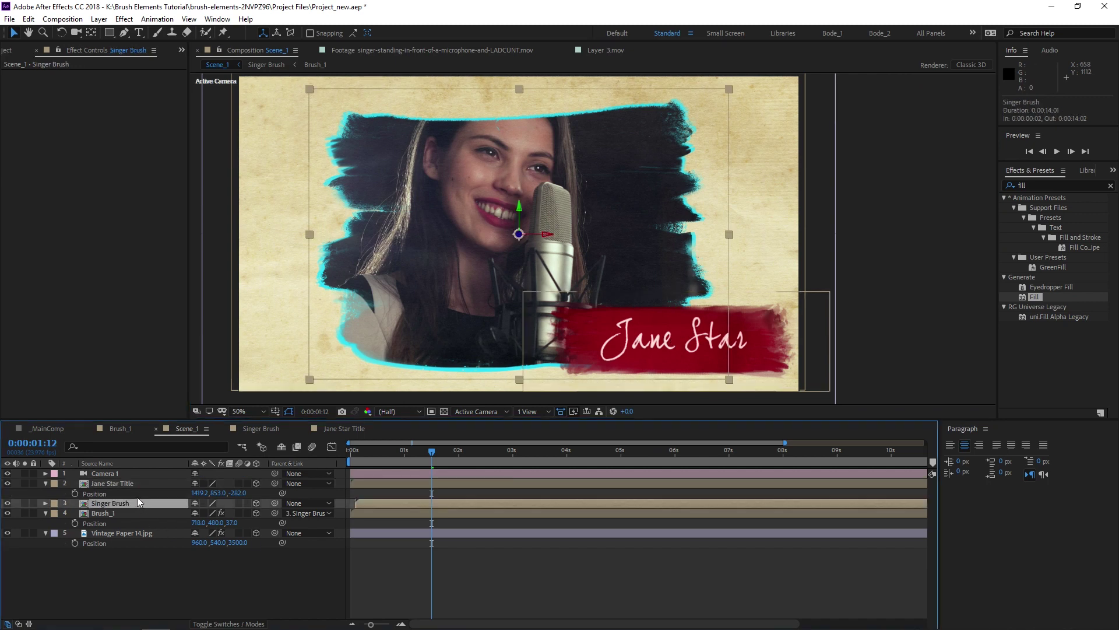
key(r)
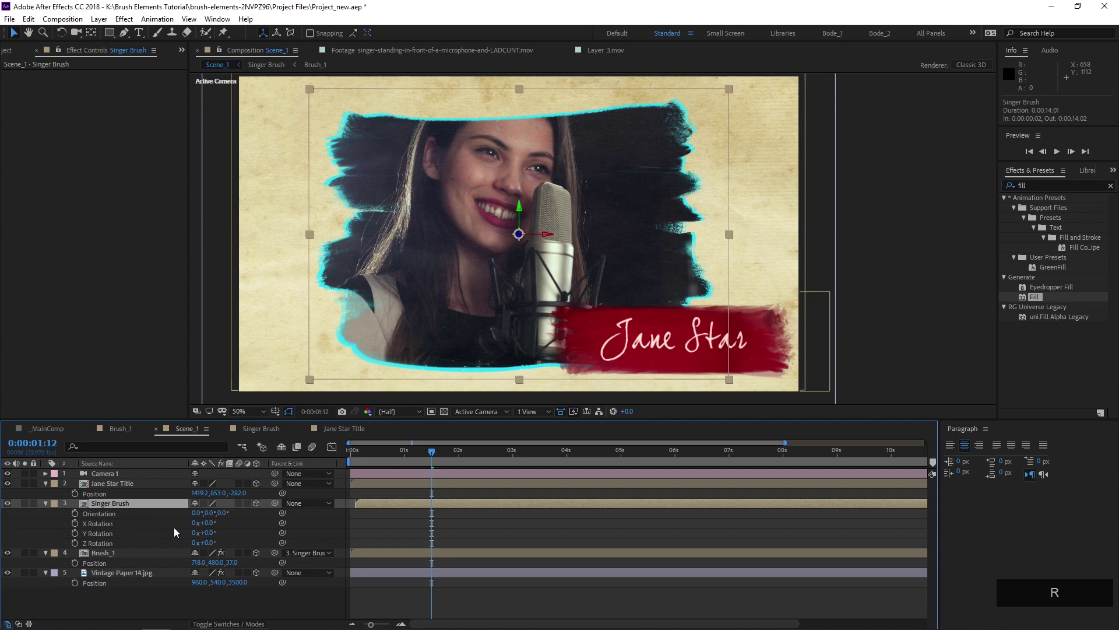
drag(209, 532, 203, 538)
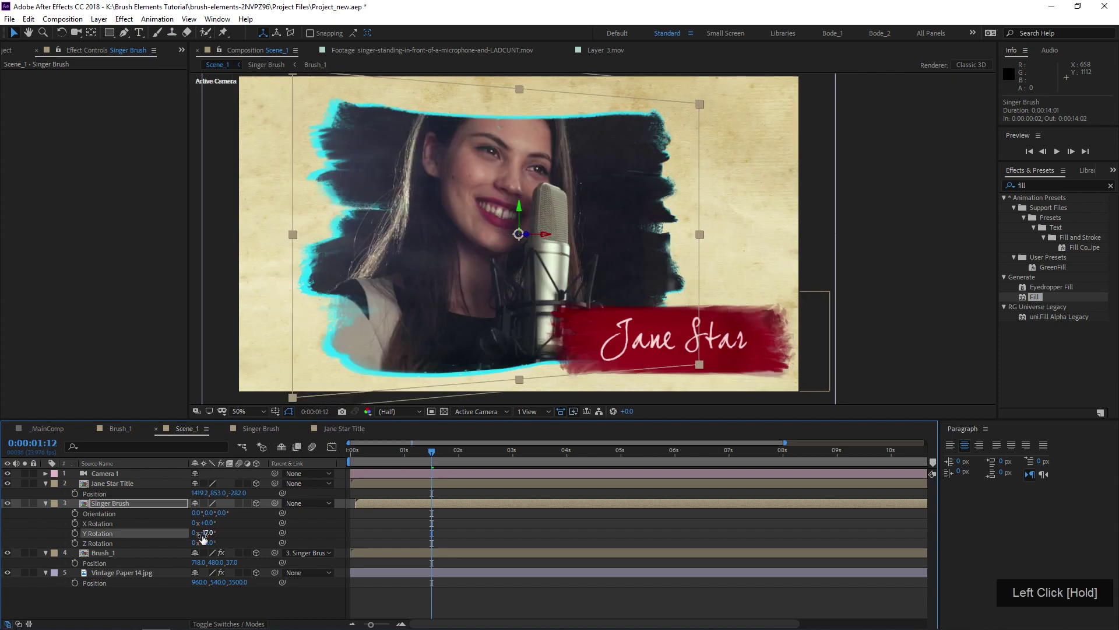
Step: Set the name title layer's Y Rotation to 18°
click(134, 484)
key(r)
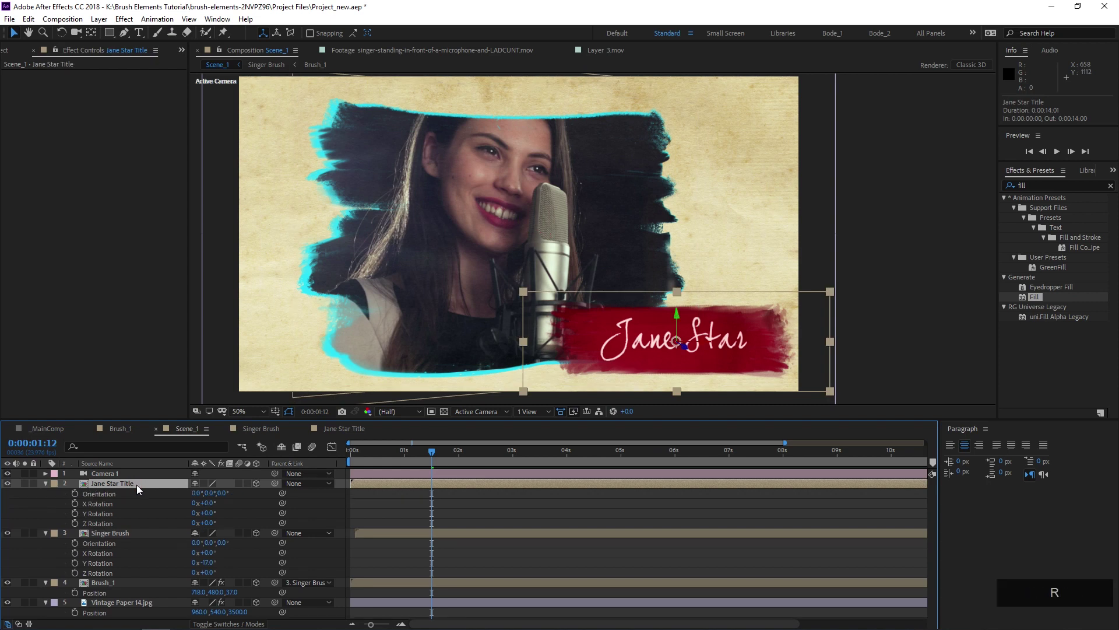
drag(205, 513, 218, 514)
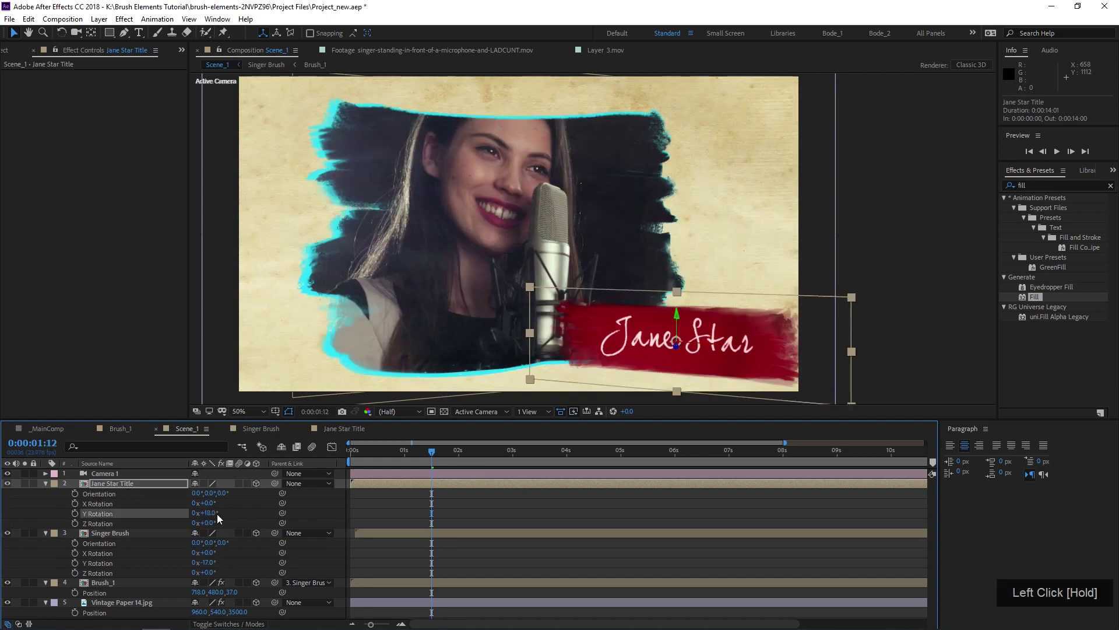
Step: Shift the Singer Brush layer left to about 839.5, 540, -36.8 and lock the Brush_1 layer
click(415, 196)
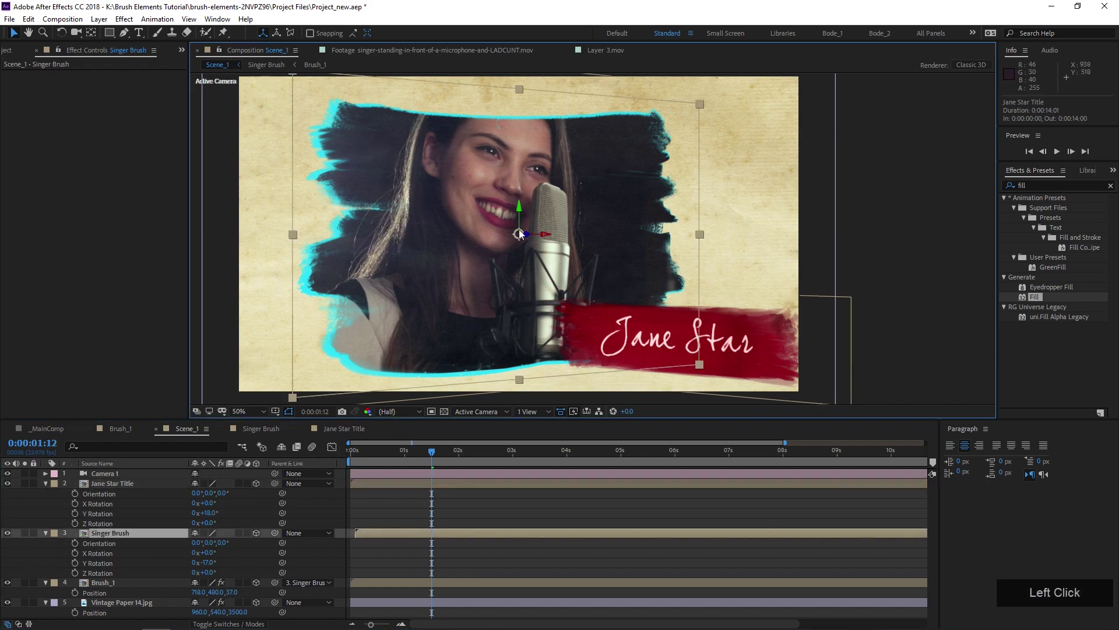
drag(546, 237, 482, 253)
click(34, 582)
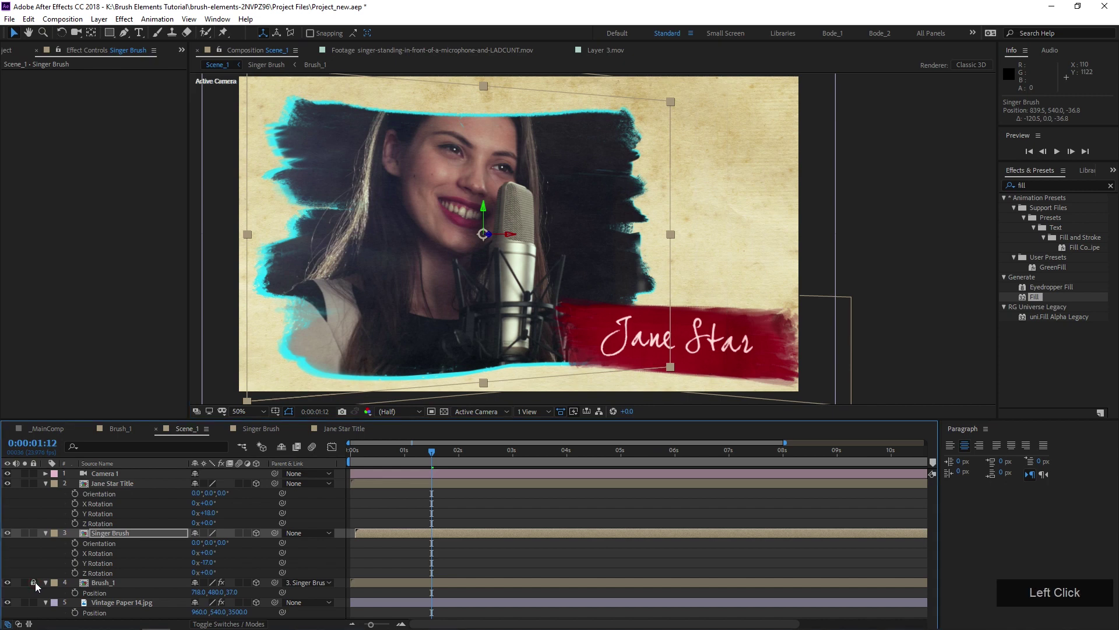
click(107, 583)
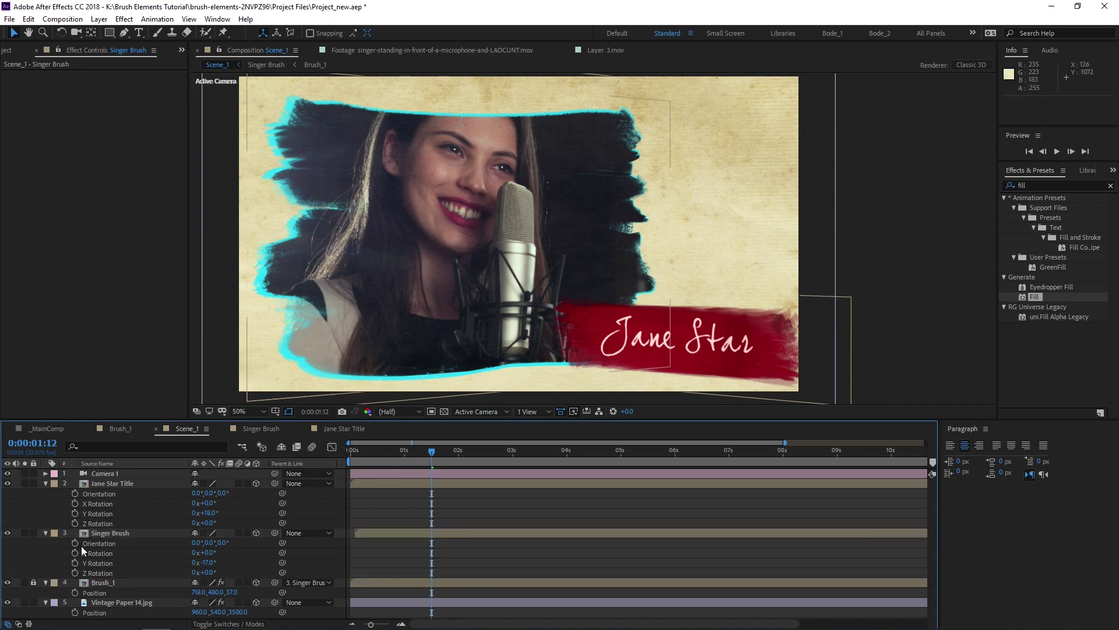
Step: Collapse the expanded properties of the name title, Singer Brush, Brush_1 and Vintage Paper layers
click(44, 484)
click(46, 494)
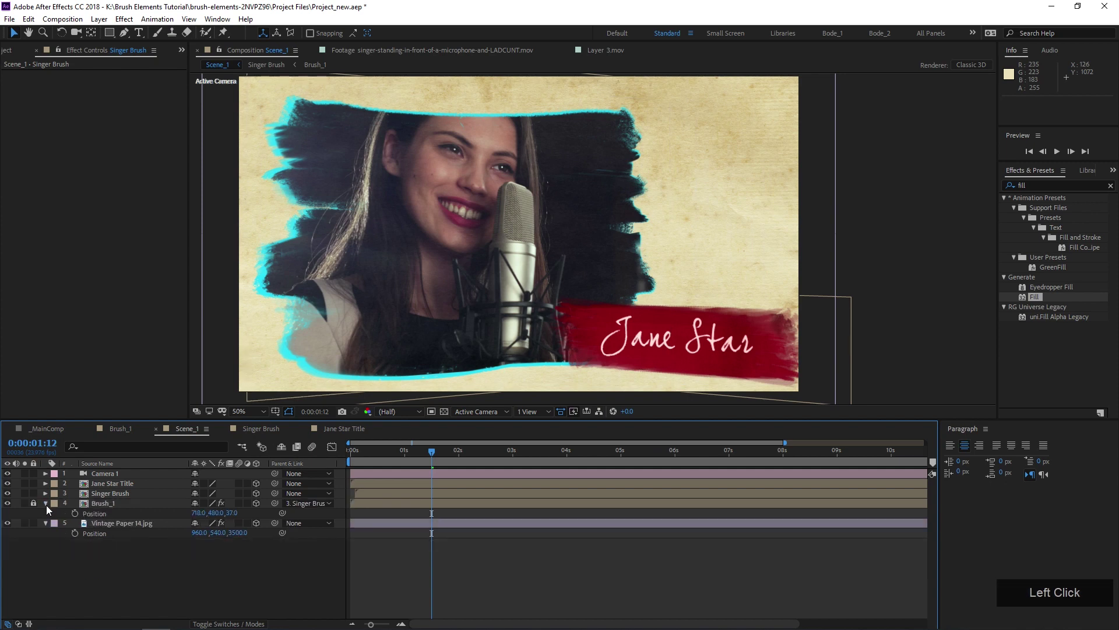
click(47, 508)
click(47, 513)
Step: Add a null object to Scene_1 and rename it Cam Cont
right_click(112, 547)
click(160, 424)
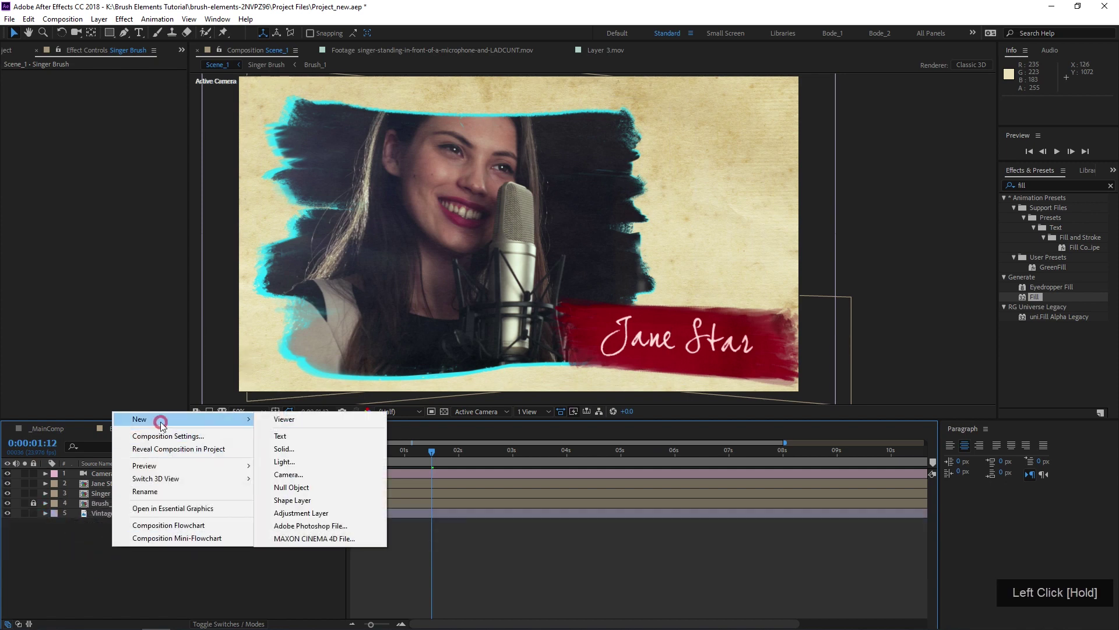
drag(316, 452, 316, 487)
click(137, 473)
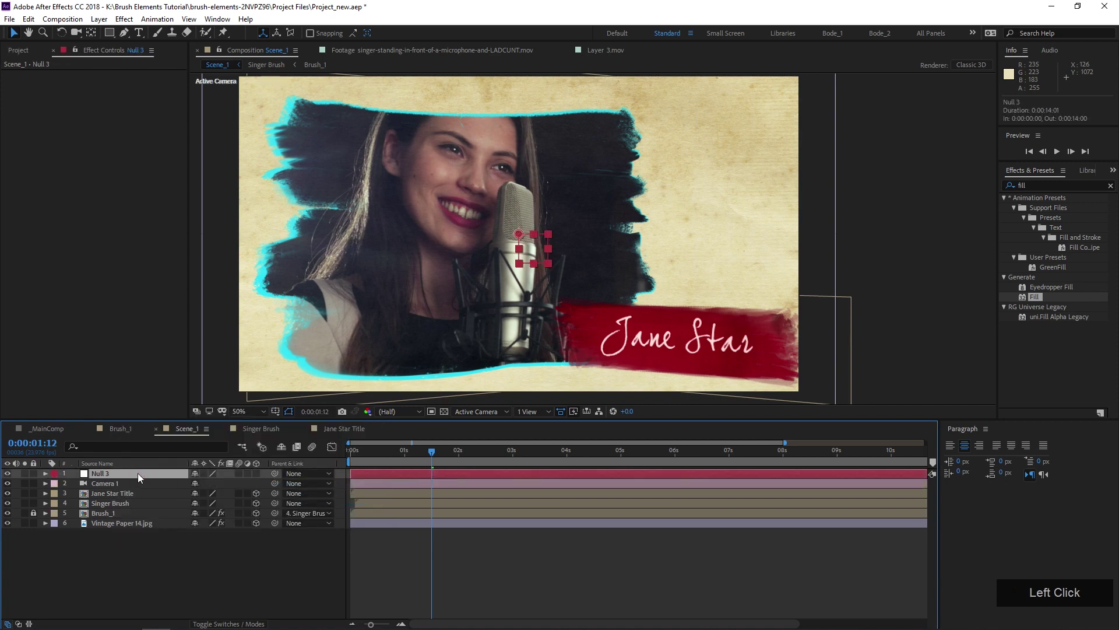
key(Return)
text(Cam Cont)
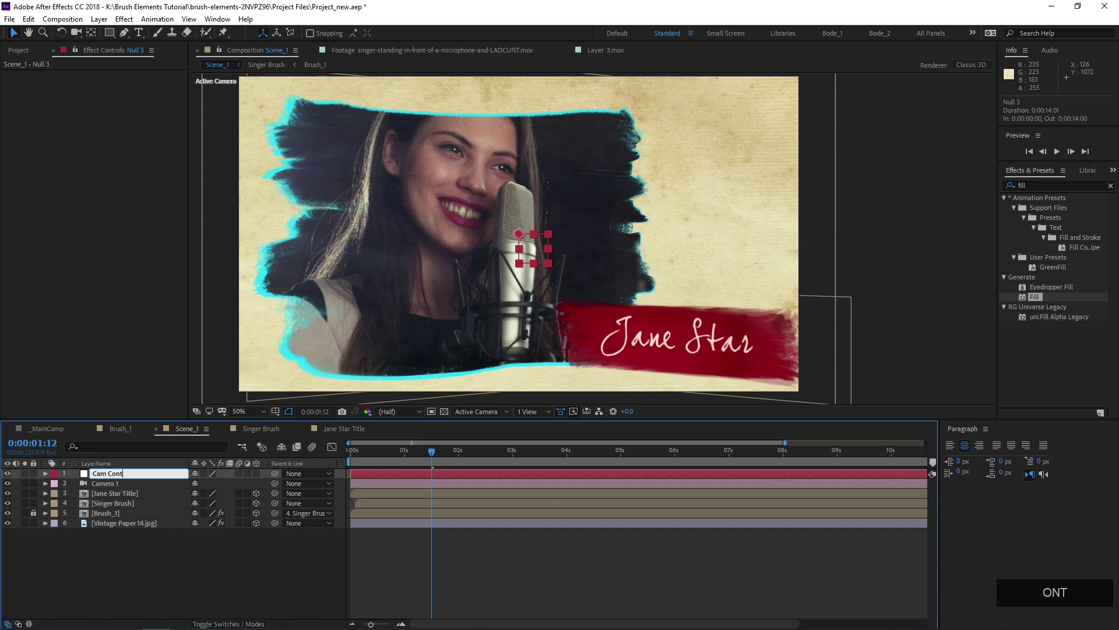
key(Return)
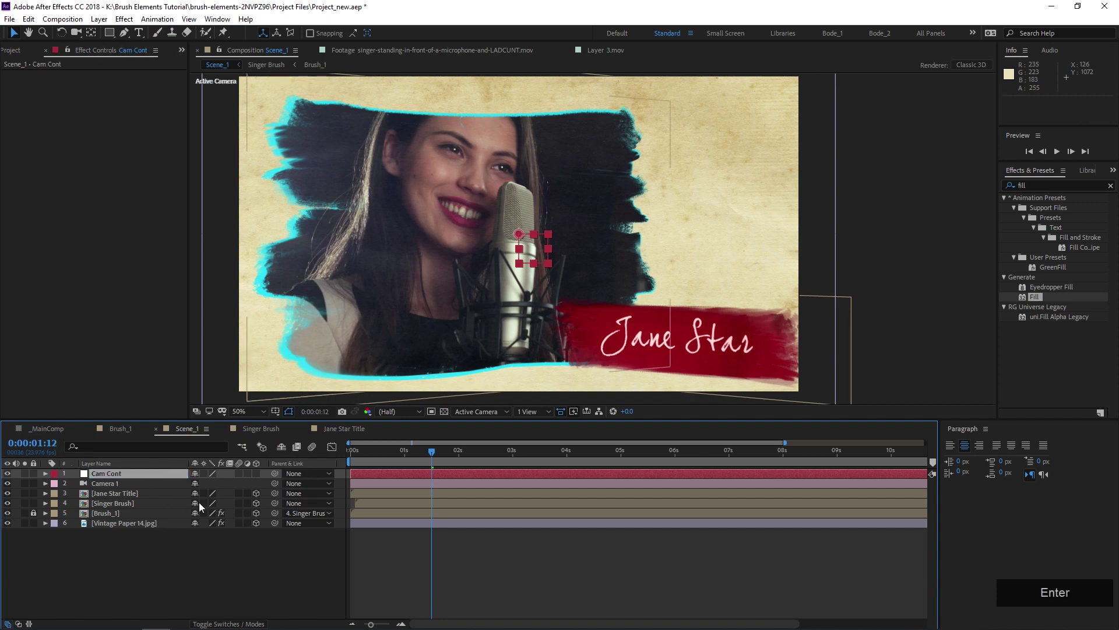
Step: Make the Cam Cont null a 3D layer and parent Camera 1 to it
click(257, 473)
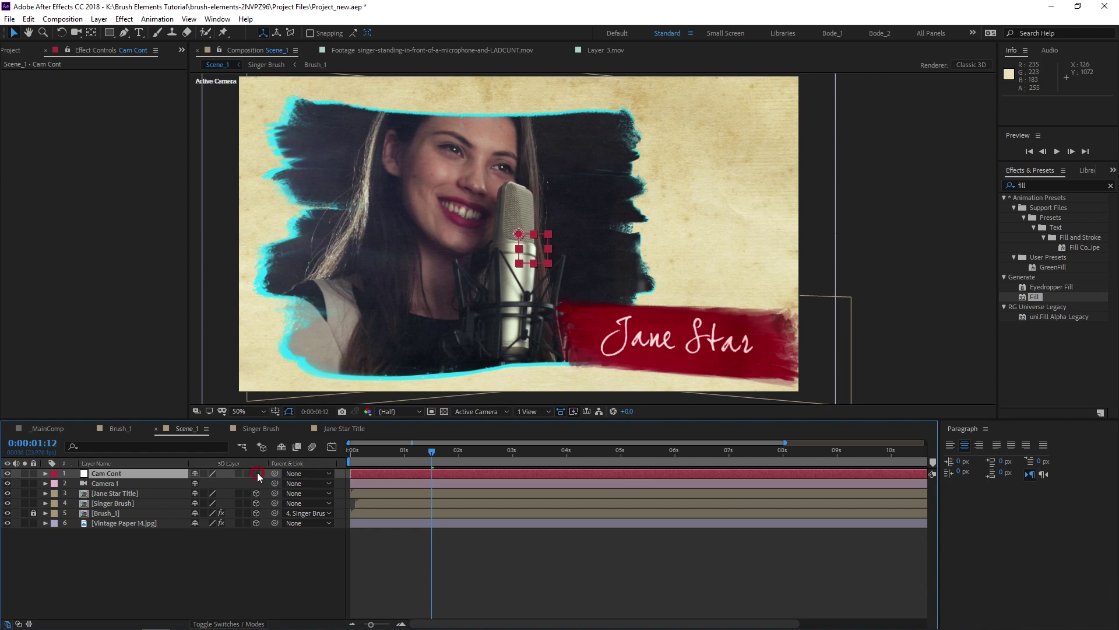
double_click(257, 473)
click(256, 473)
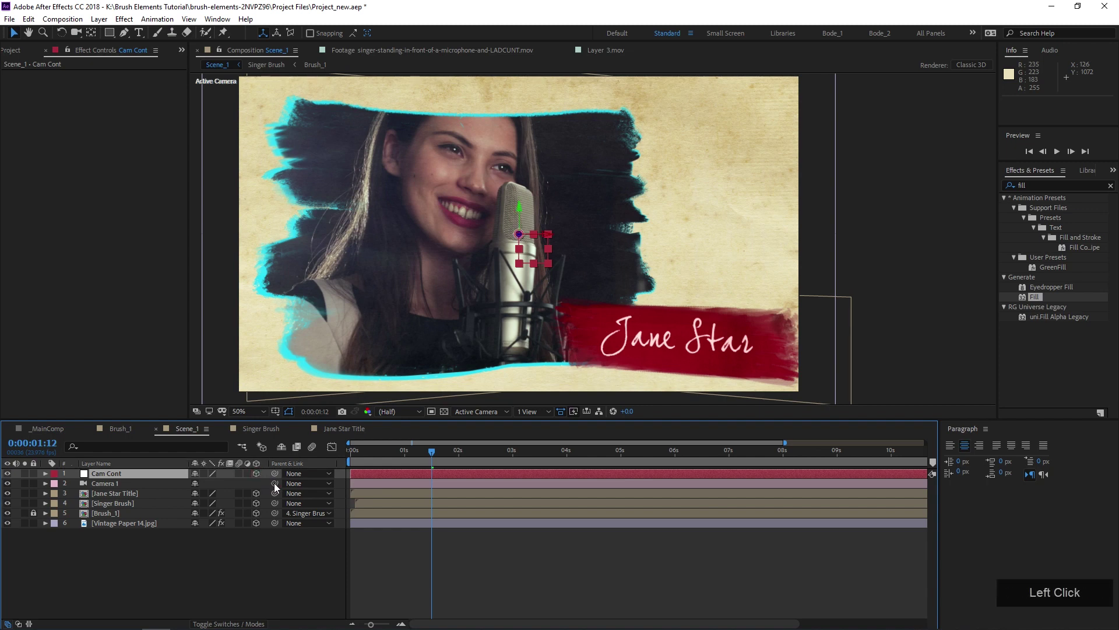
drag(274, 483, 132, 474)
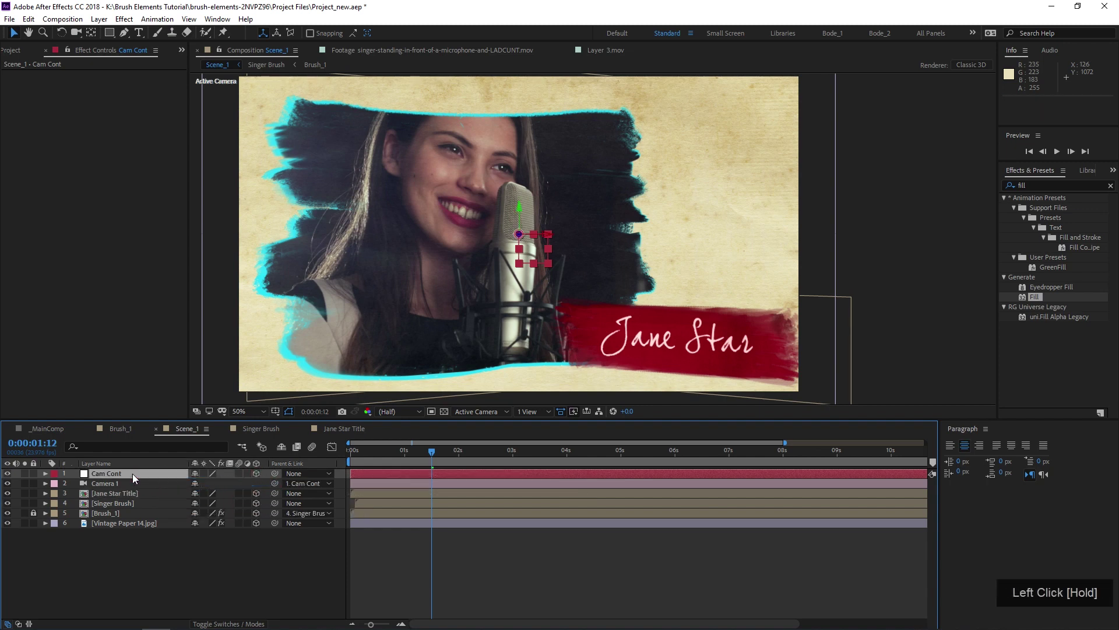
Step: Rotate the Cam Cont null to a Y Rotation of -2.6° and set fast previews to Off (Final Quality)
key(r)
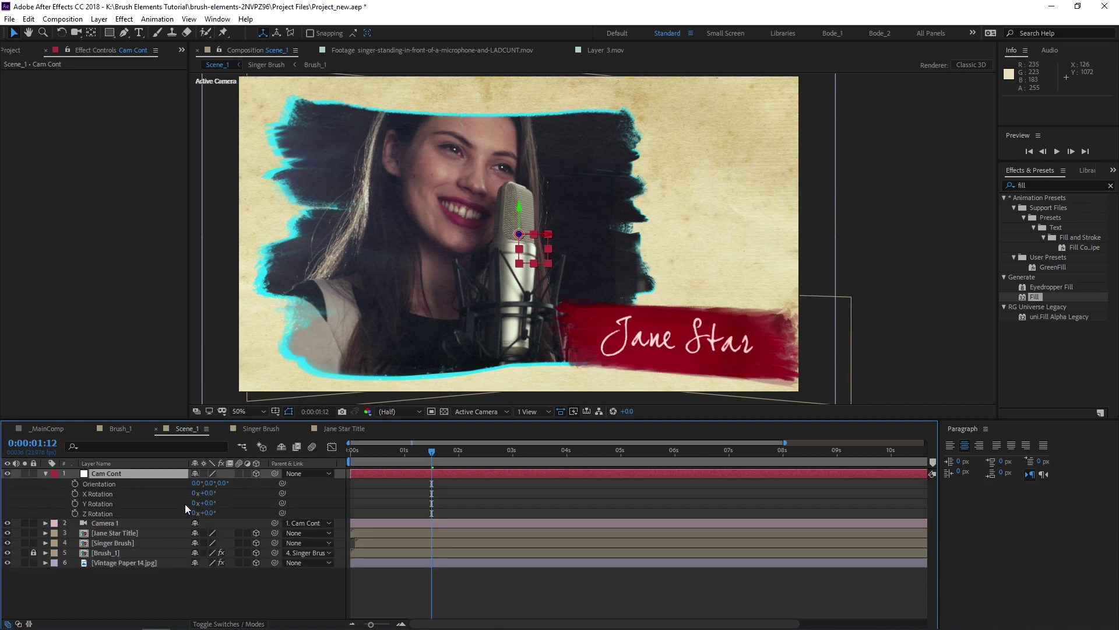
drag(207, 503, 197, 518)
mouse_move(574, 411)
mouse_down()
mouse_move(585, 442)
mouse_move(588, 426)
mouse_up()
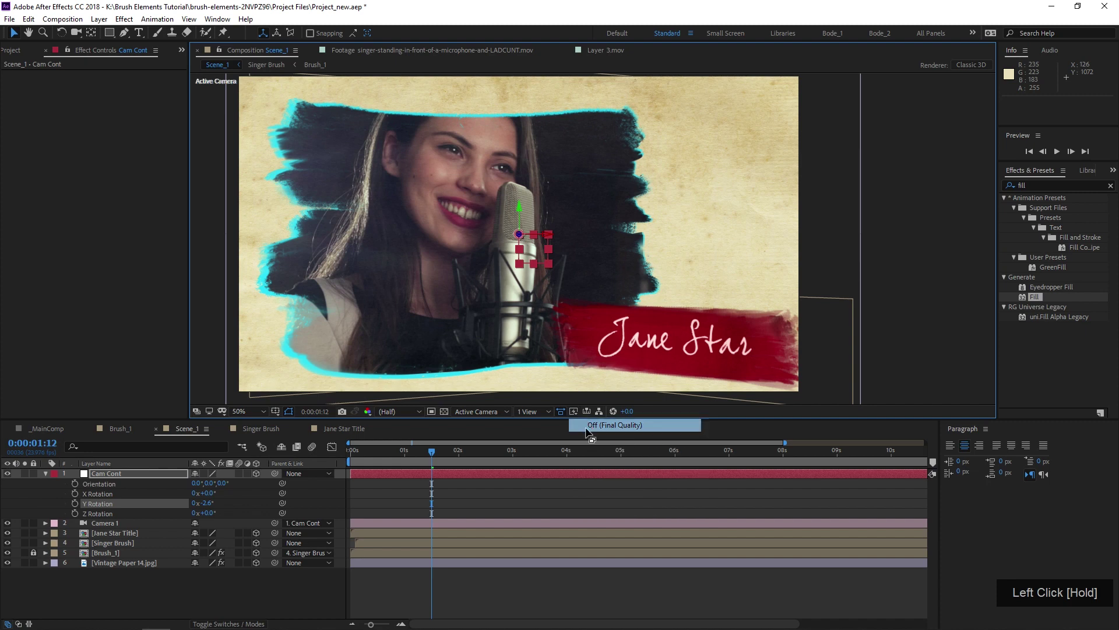
Step: Set the Cam Cont null's Y Rotation to -7.5° at the start of the Scene_1 timeline
mouse_move(210, 506)
mouse_down()
mouse_move(252, 500)
mouse_move(176, 513)
mouse_move(268, 526)
mouse_move(222, 512)
mouse_up()
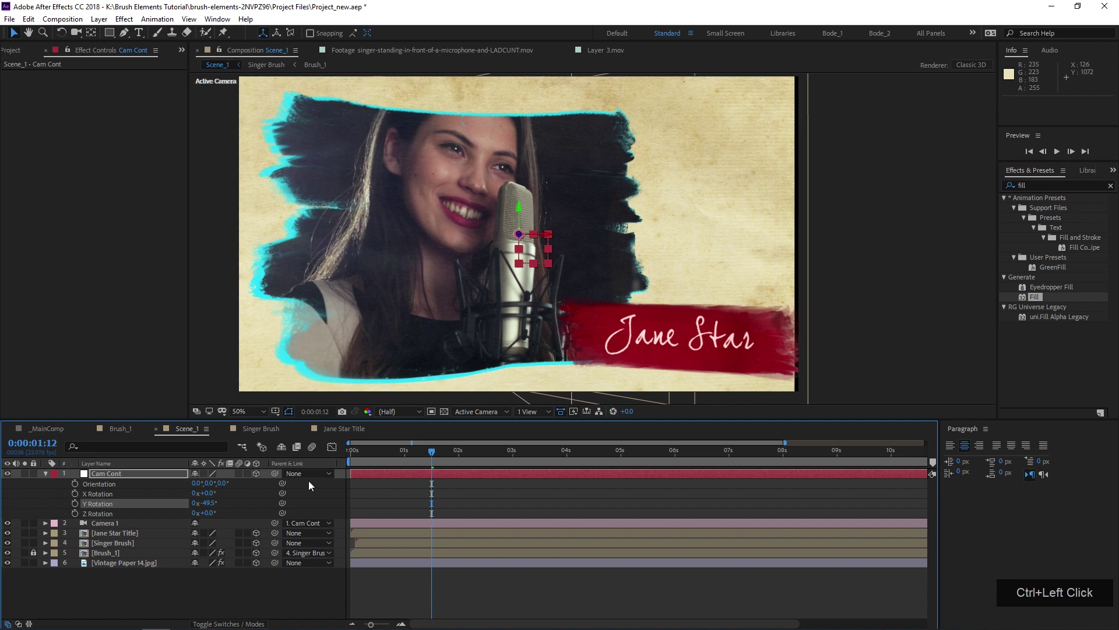
drag(380, 452, 338, 461)
drag(207, 507, 236, 510)
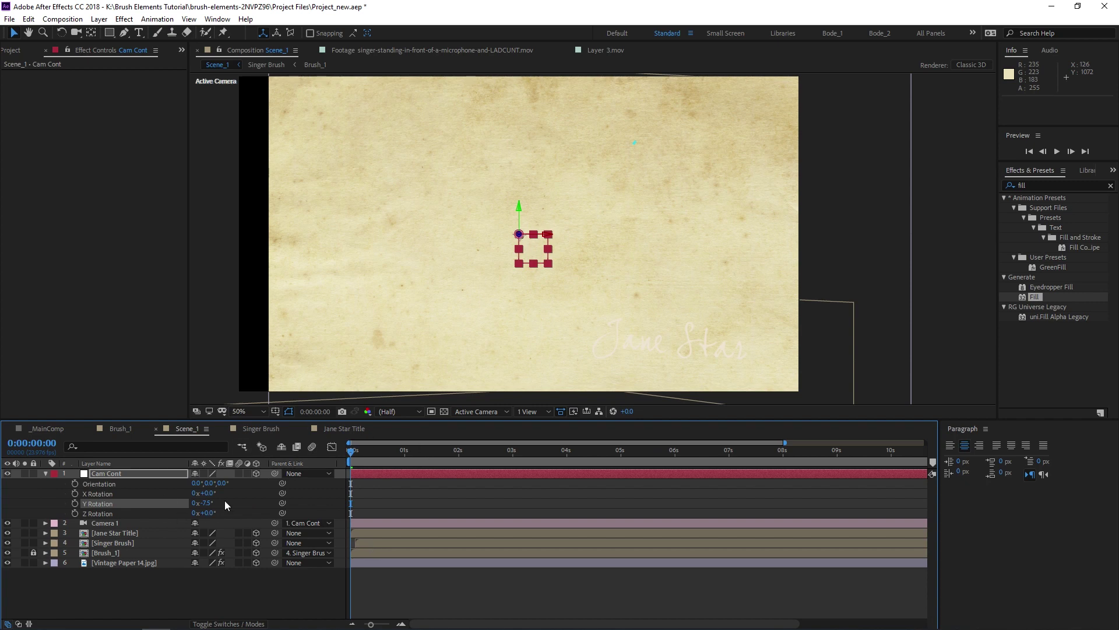
Step: In the name title composition, duplicate the upper visible 37.mov, place the copy directly above the name text as its alpha matte, and preview
click(344, 429)
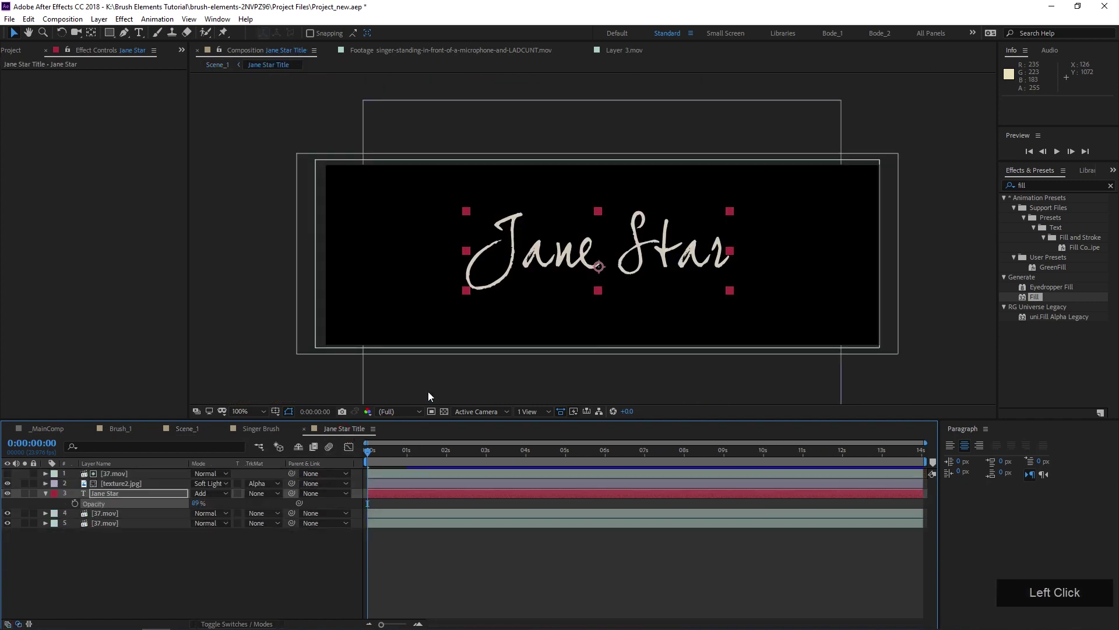
click(125, 493)
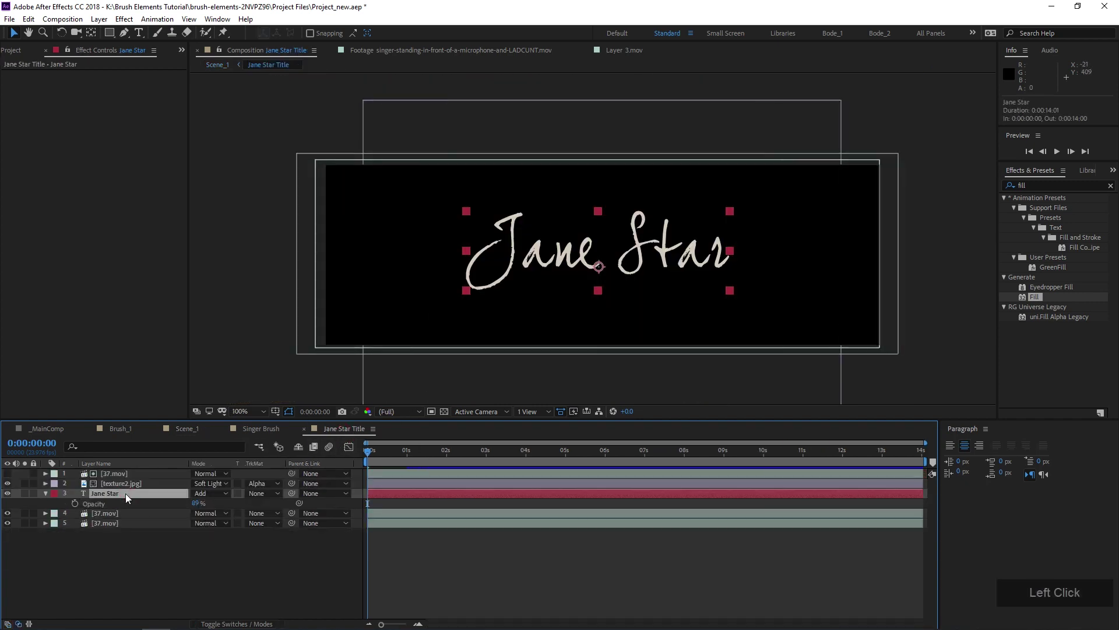
click(125, 513)
key(ctrl+d)
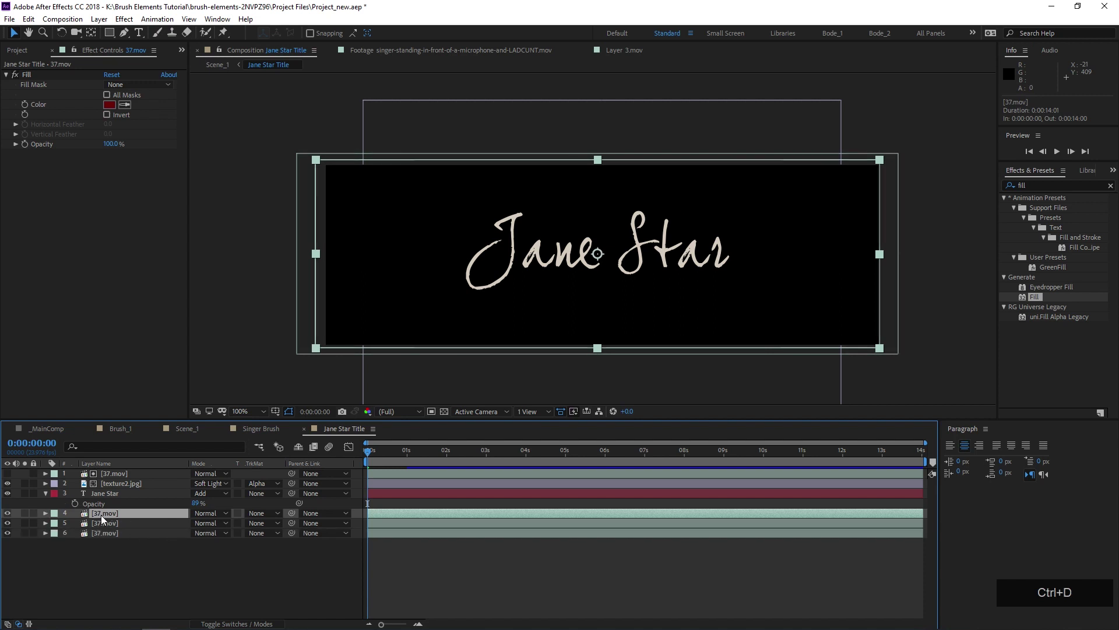
drag(102, 517, 105, 504)
click(256, 503)
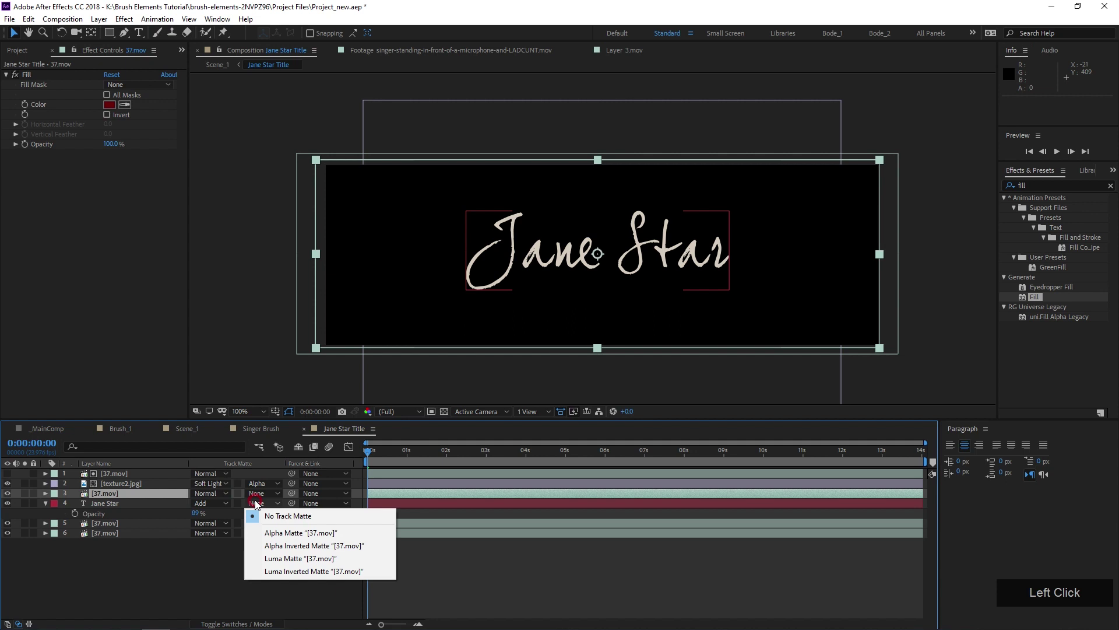
click(270, 531)
key(space)
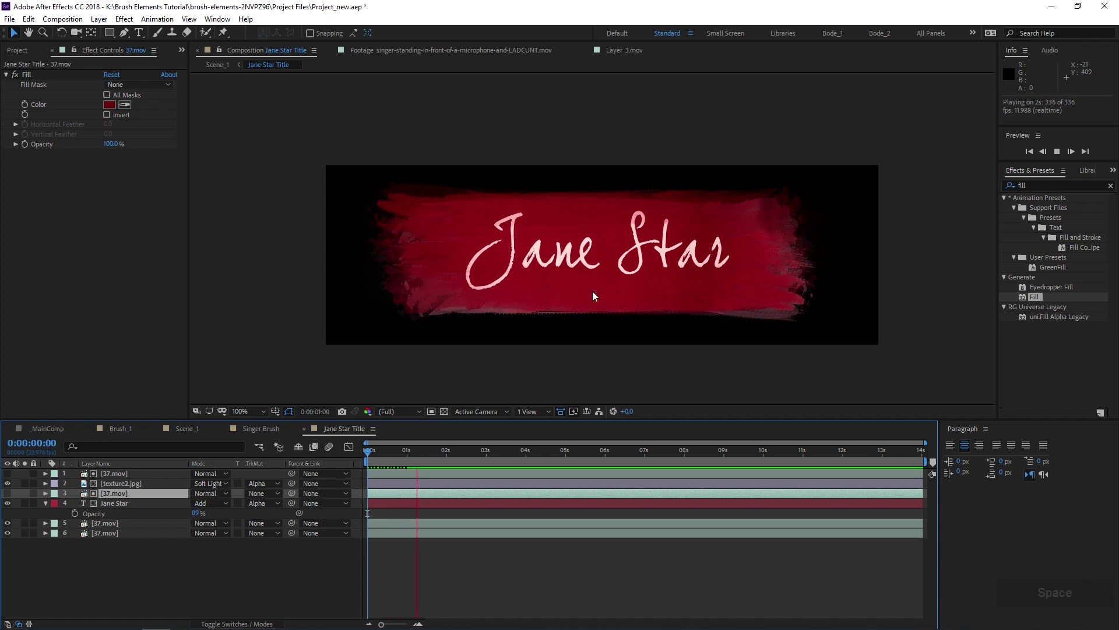
key(space)
Step: In Scene_1, keyframe the Cam Cont null's Y Rotation at the start and set it to 5.5° at 0:00:07:08
click(253, 430)
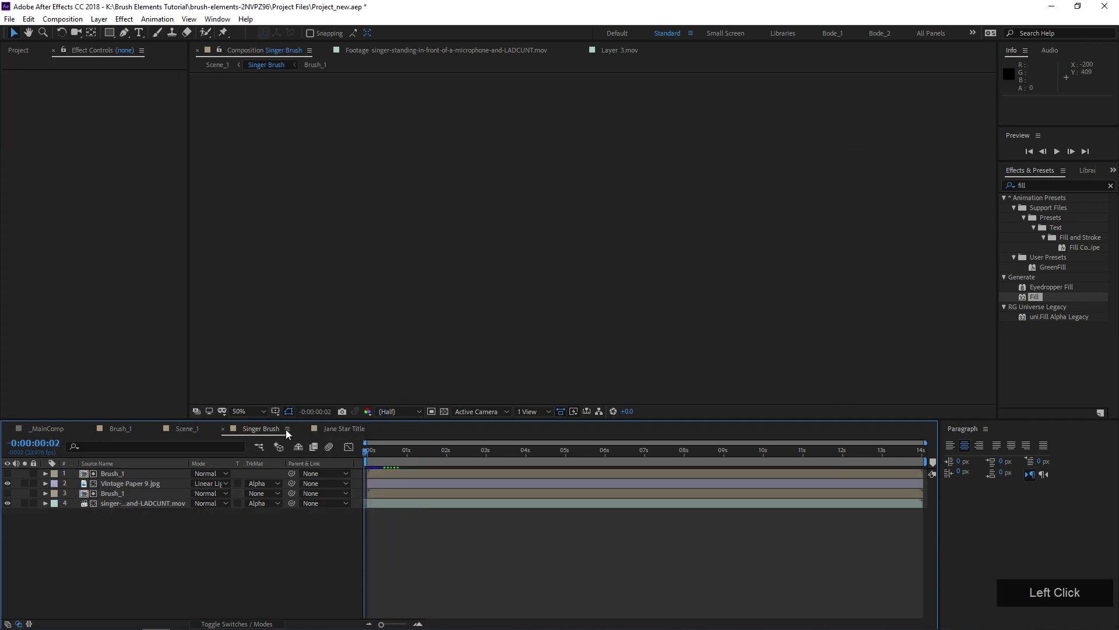
click(184, 431)
drag(377, 453, 340, 523)
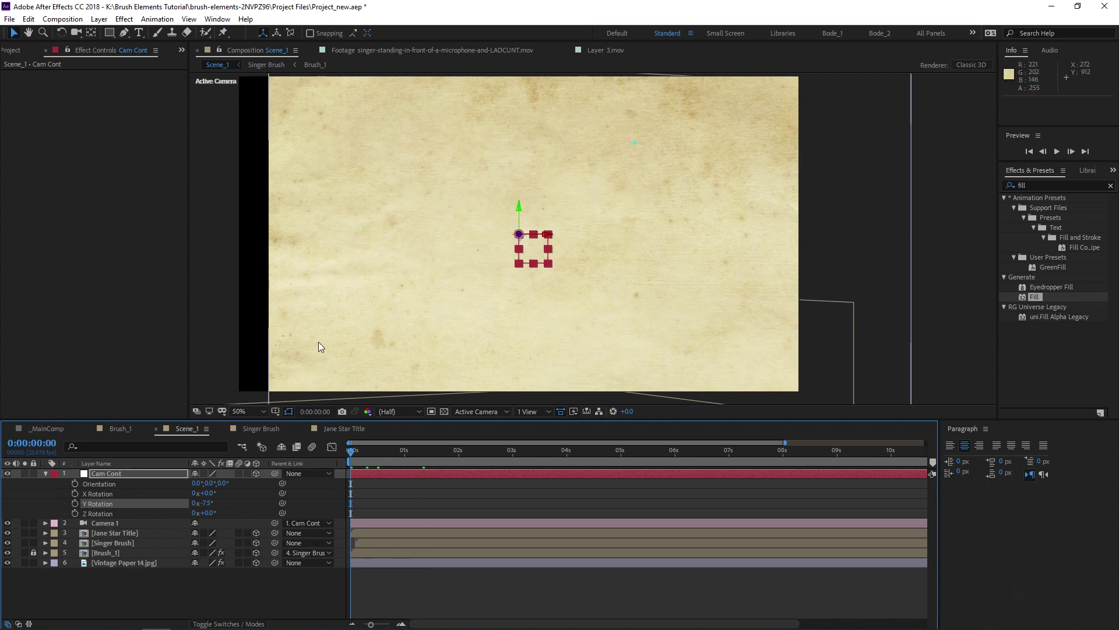
click(75, 502)
key(space)
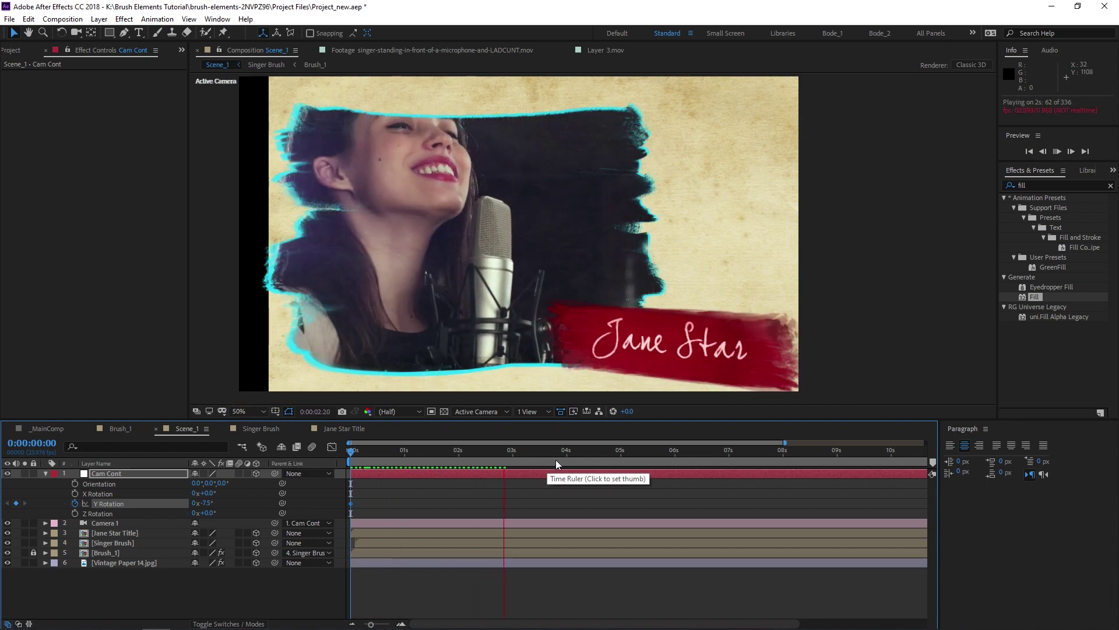
click(746, 456)
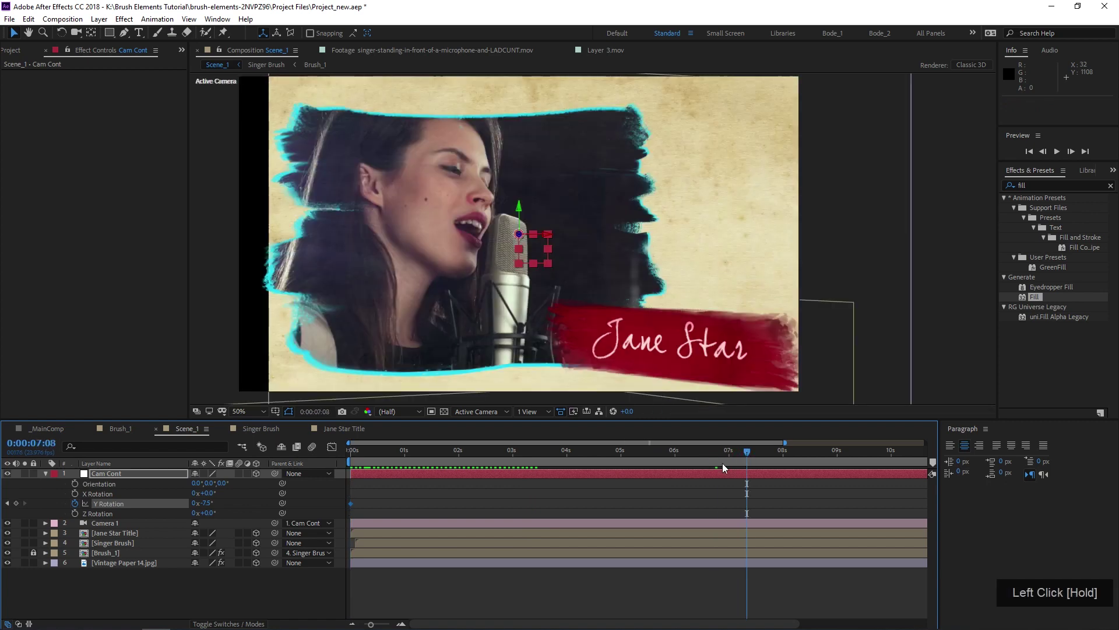
drag(204, 508, 285, 506)
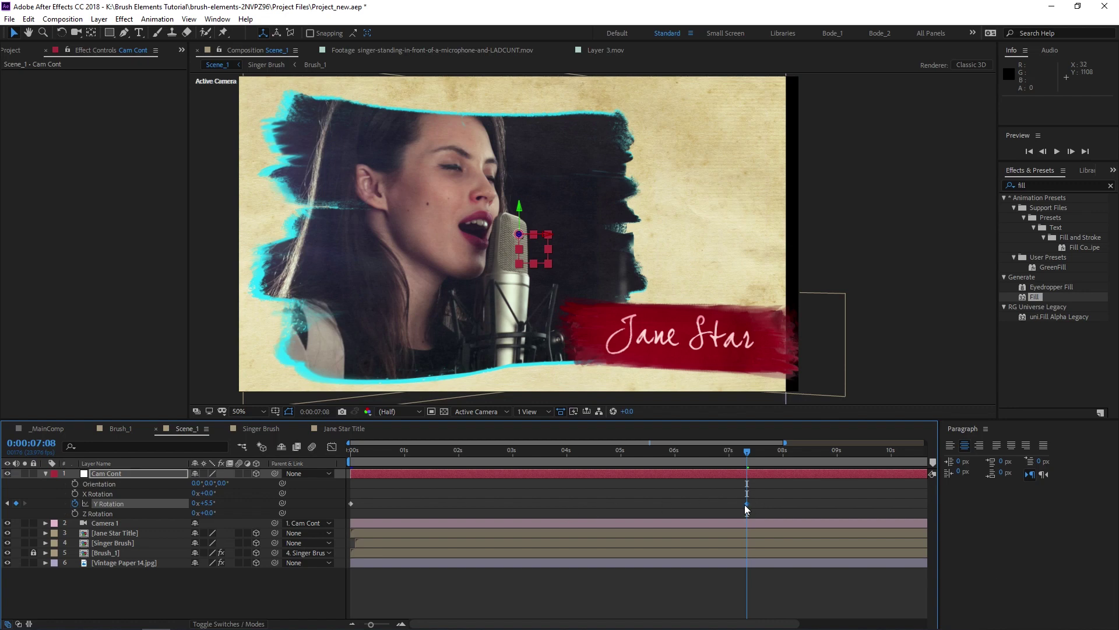
Step: Widen the Vintage Paper 14.jpg layer to about 117% scale, fit the composition in the viewer, and preview
click(127, 563)
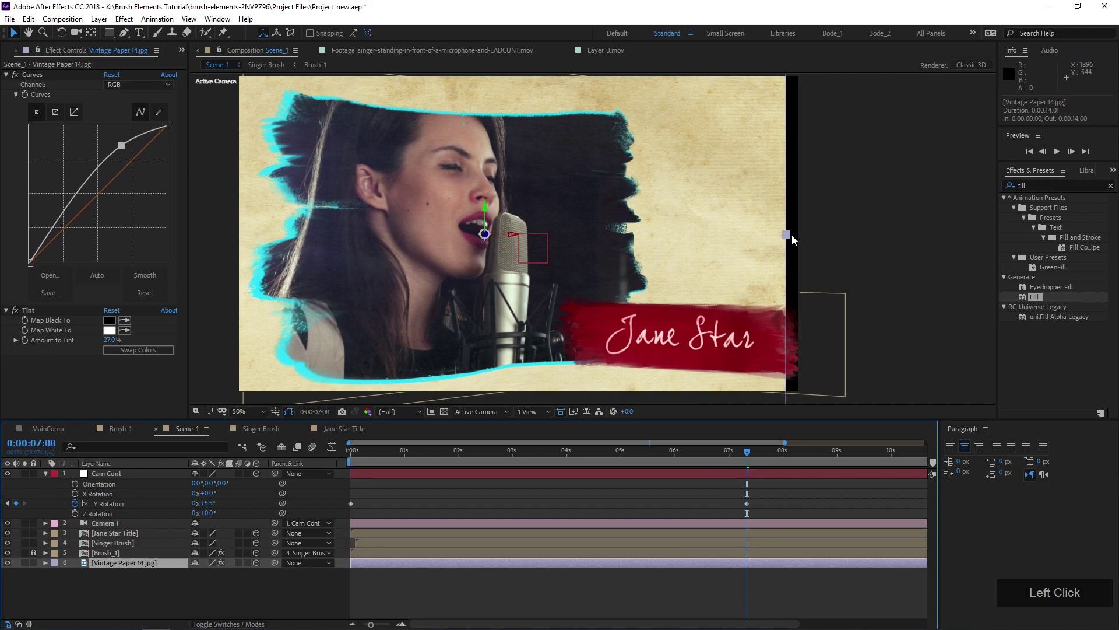
drag(787, 234, 820, 235)
drag(452, 454, 253, 472)
scroll(379, 315, down, 2)
scroll(379, 315, up, 1)
click(256, 411)
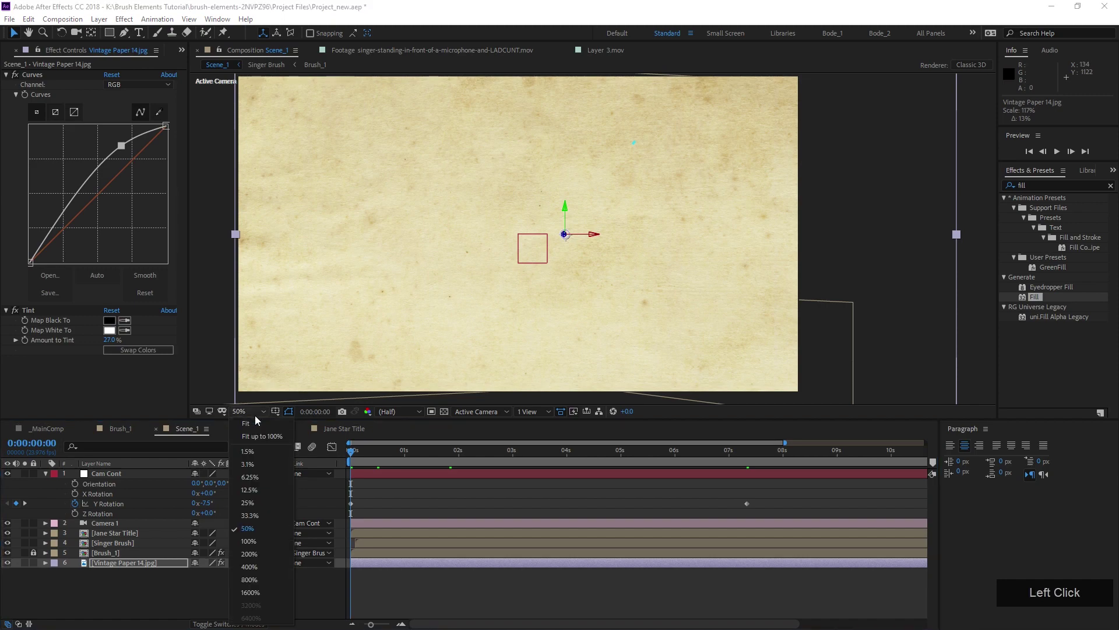
click(266, 417)
key(space)
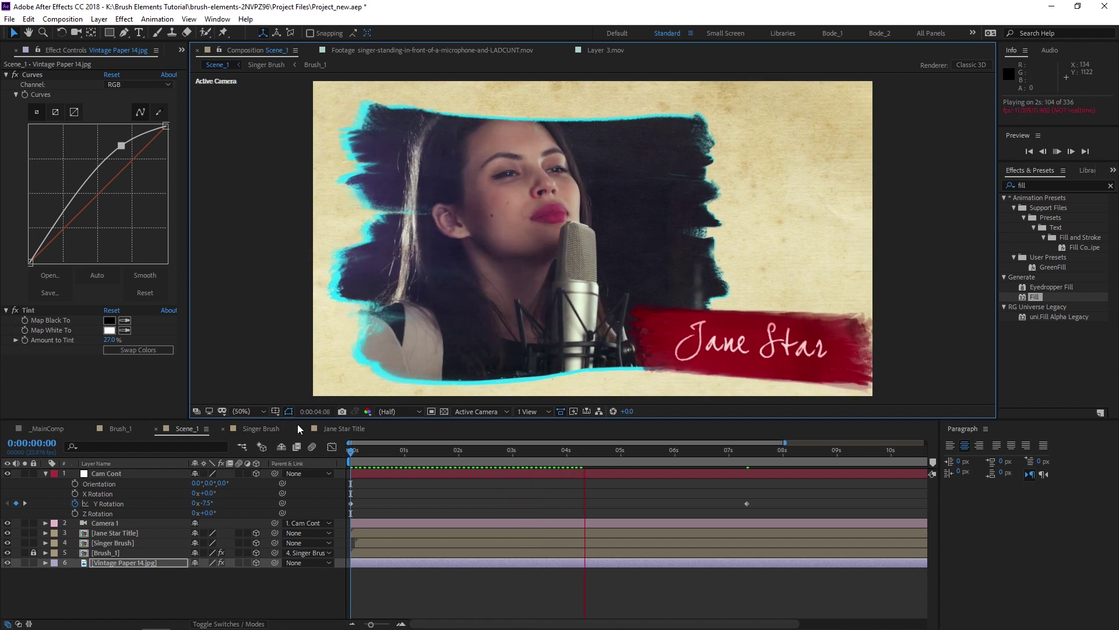
Step: Keyframe Camera 1's Position at the start, set it to 28.0, 0.0, -1754.7 at 0:00:07:08, and preview the move
drag(621, 455, 114, 530)
click(138, 523)
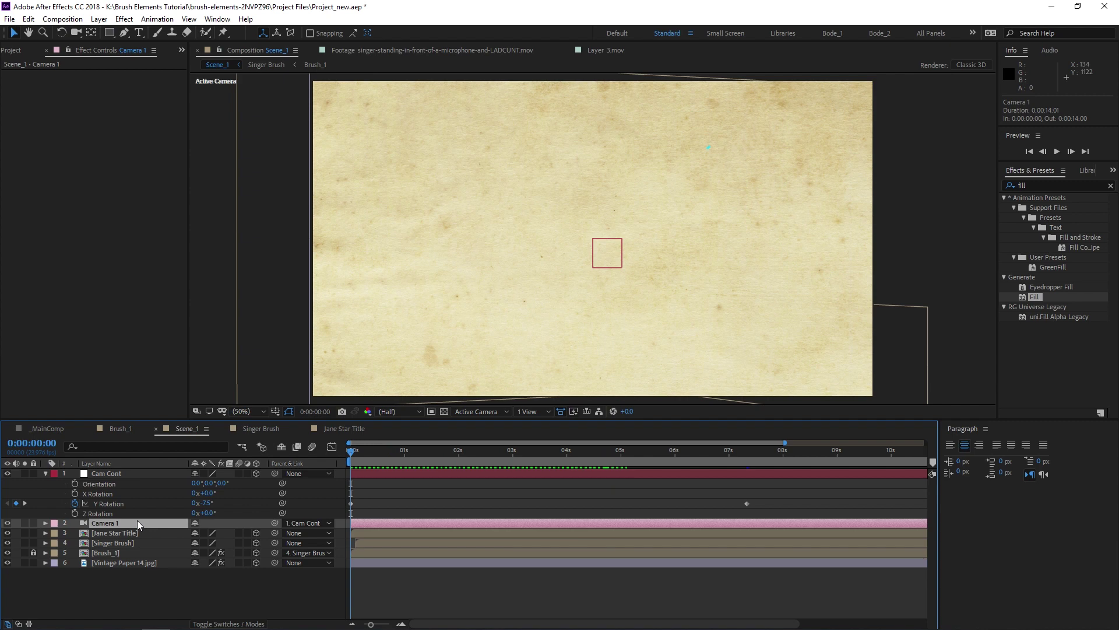
key(p)
click(70, 534)
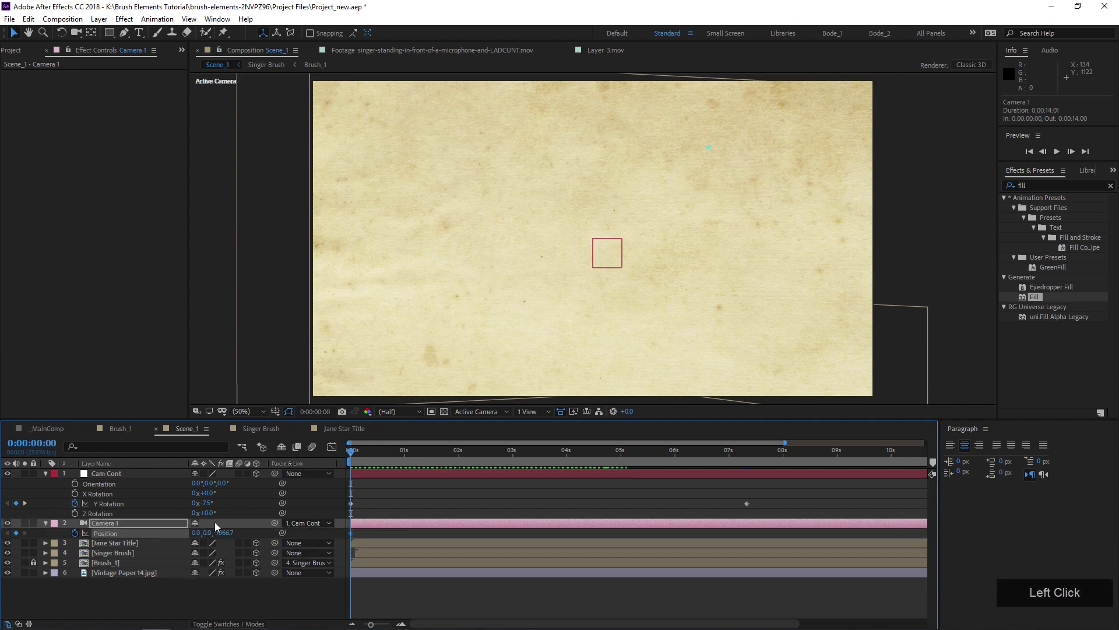
drag(429, 458, 740, 475)
drag(228, 534, 285, 523)
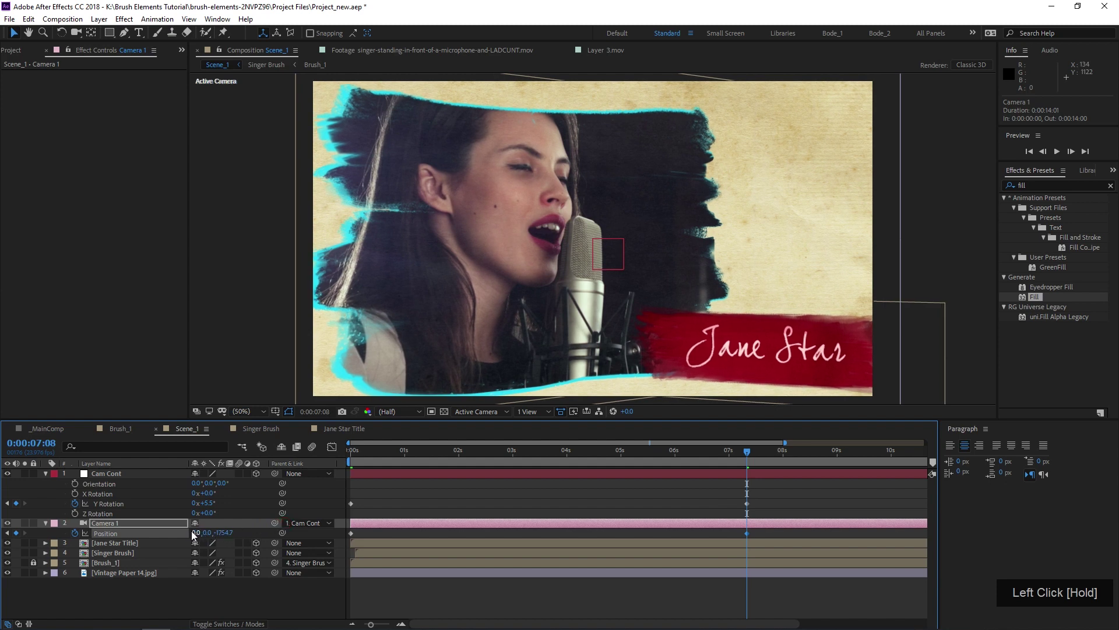
drag(194, 532, 220, 532)
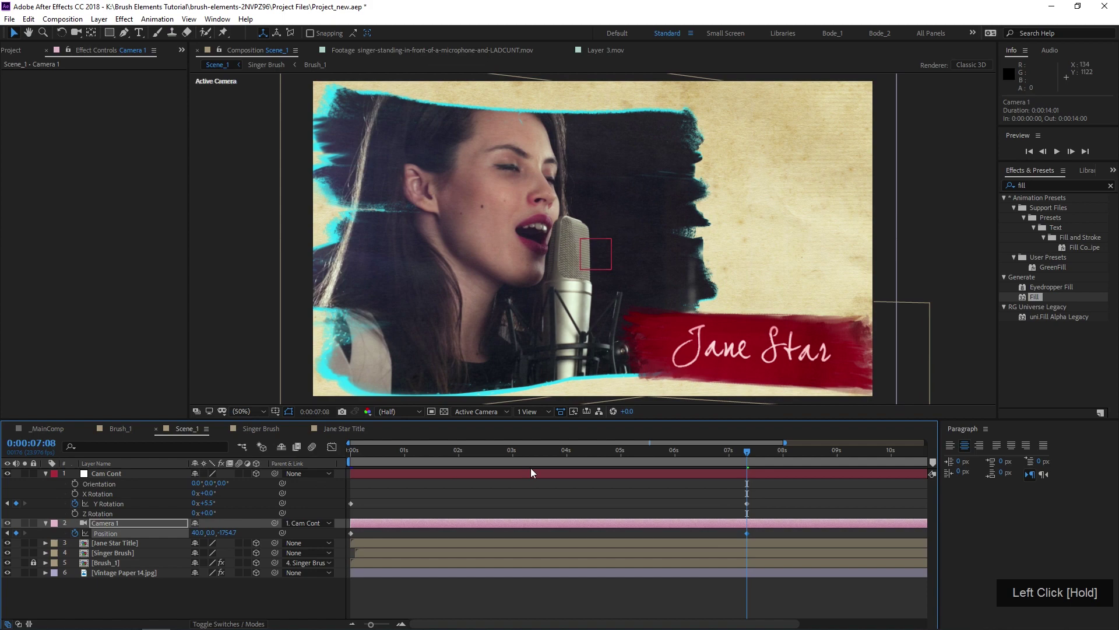
drag(200, 533, 193, 533)
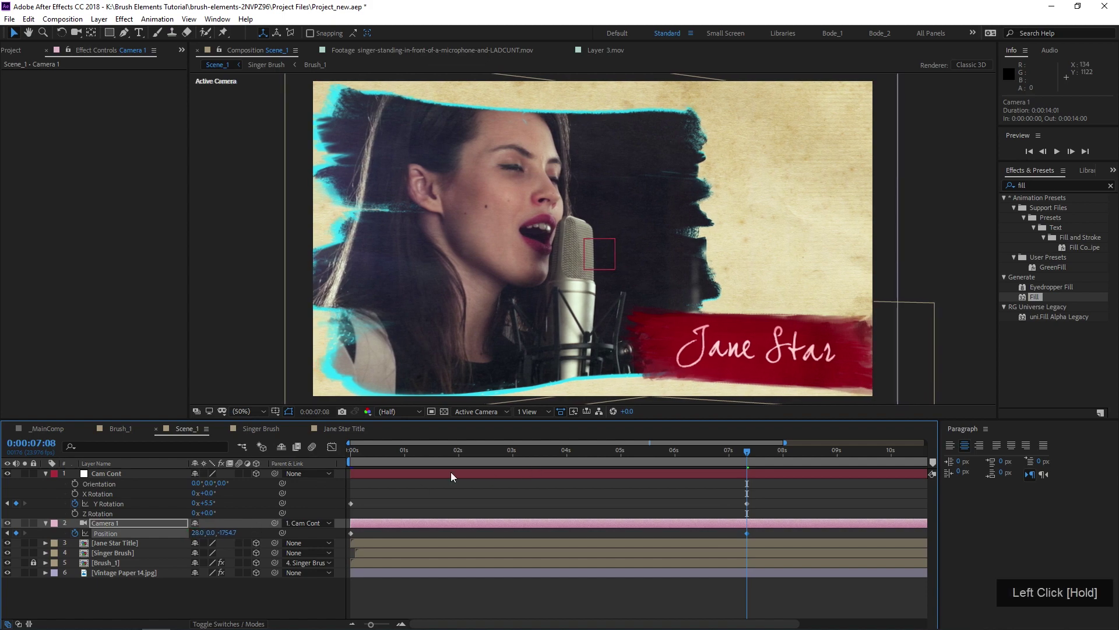
drag(511, 459, 350, 458)
key(space)
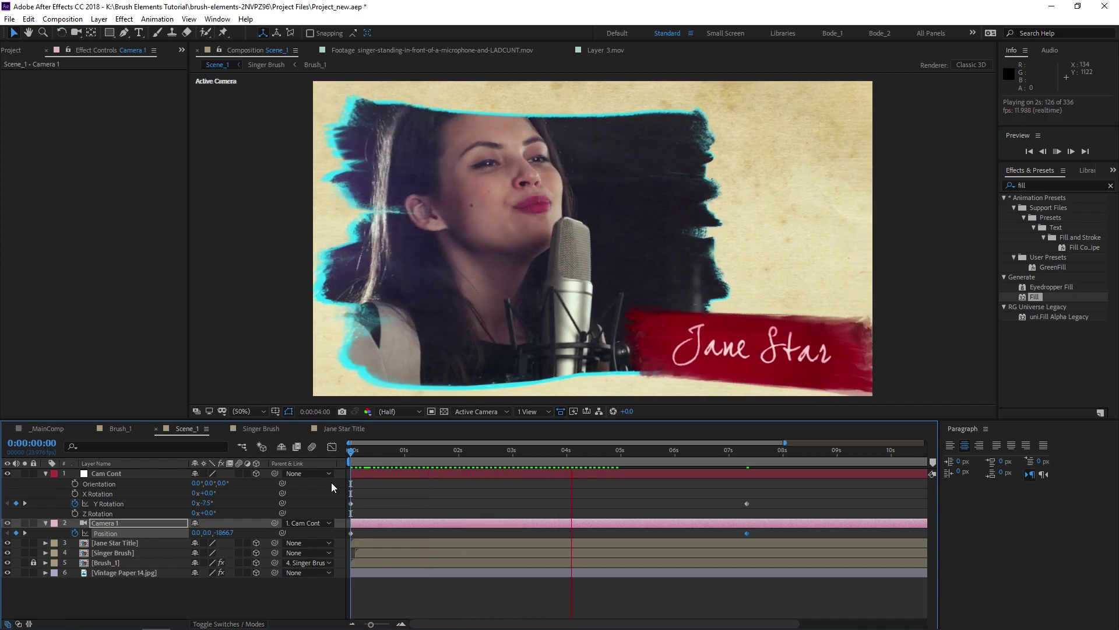
key(space)
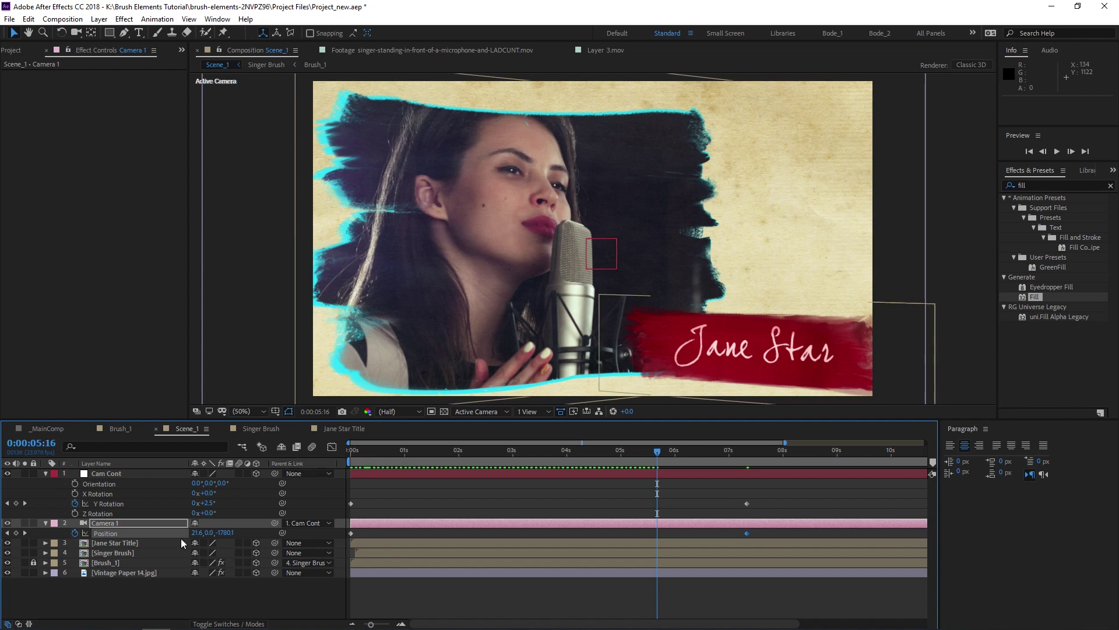
Step: Move the name title layer to Position 1372.5, 819.4, -385.9 in Scene_1 and preview the result
click(133, 546)
key(p)
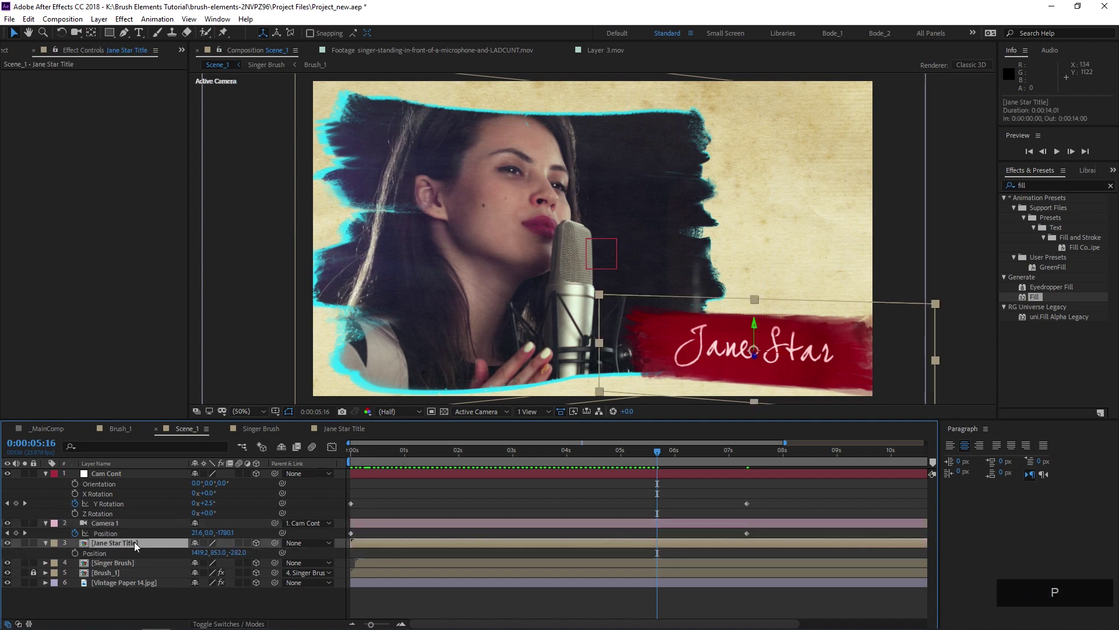
drag(239, 555, 268, 544)
drag(966, 369, 934, 368)
drag(845, 359, 826, 346)
drag(631, 452, 273, 507)
key(space)
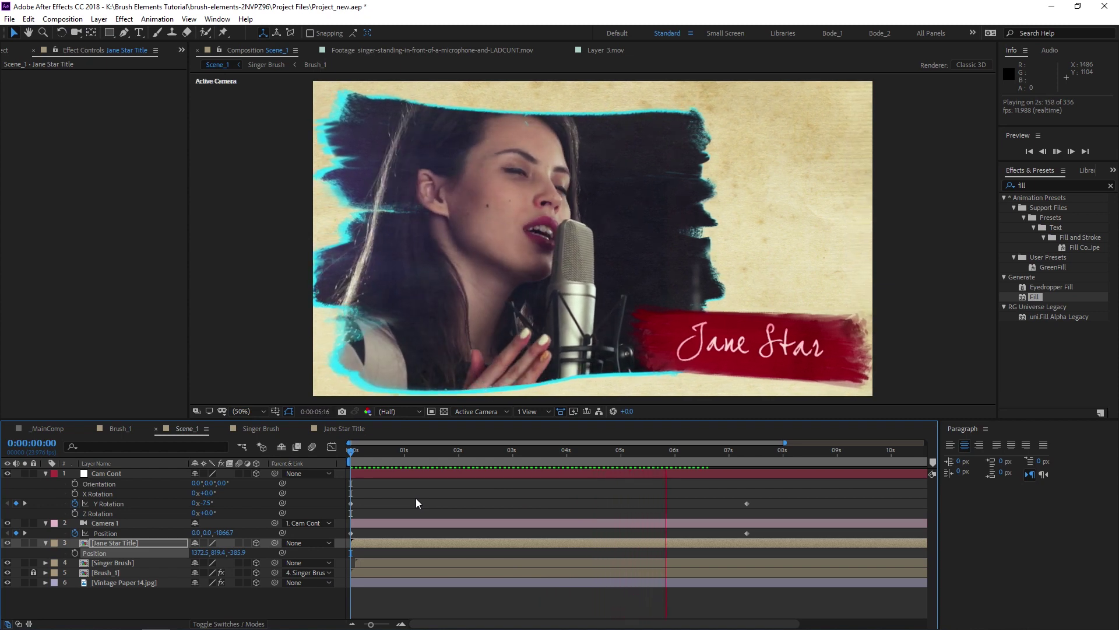
key(space)
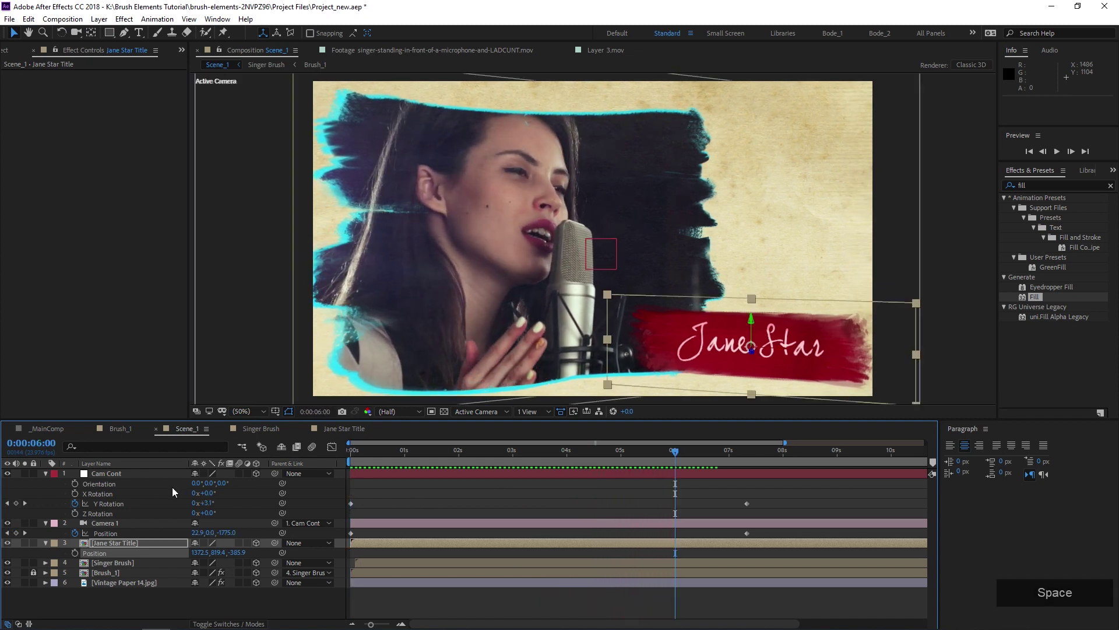
Step: Expand the project's Overlays folder and collapse the properties of the Cam Cont, Camera 1 and name title layers
click(6, 51)
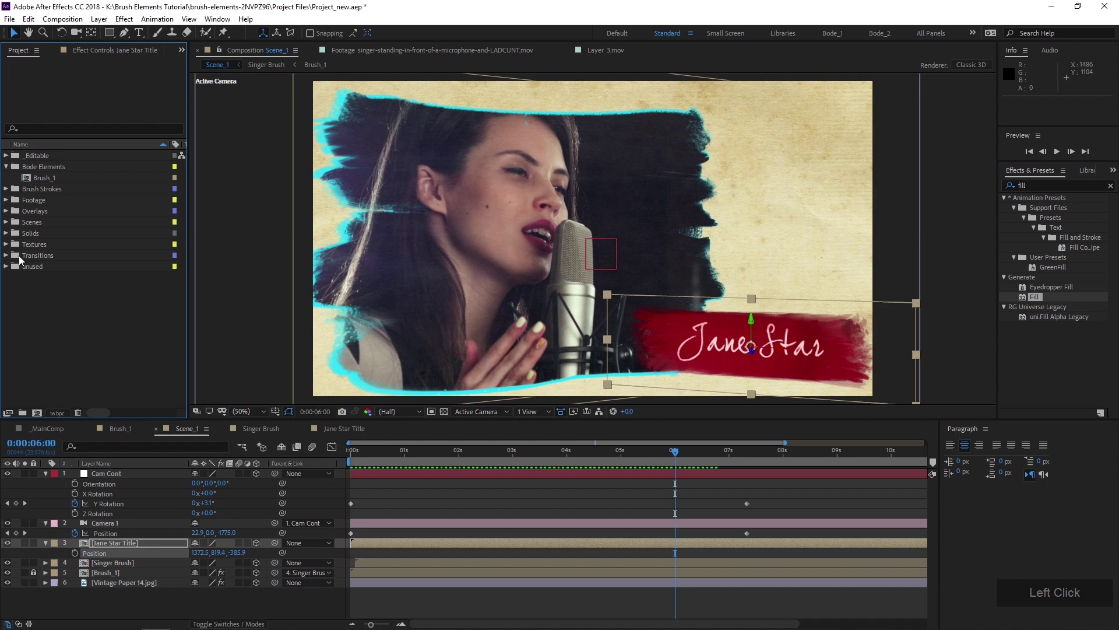
click(6, 211)
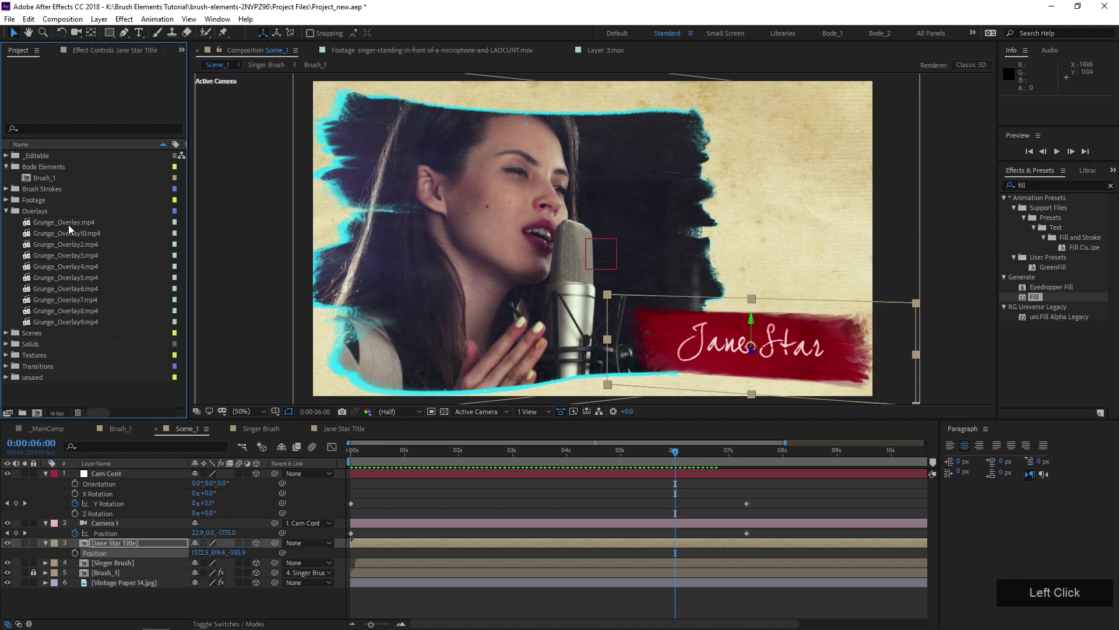
click(46, 474)
click(46, 484)
click(46, 493)
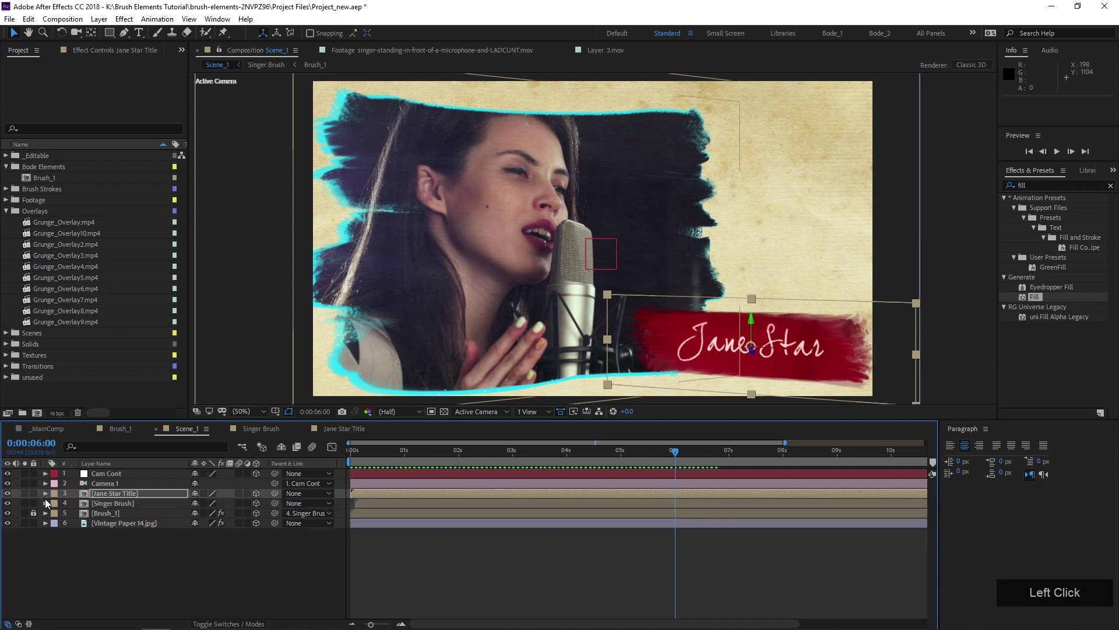
Step: Compare the Grunge_Overlay clips 3 to 7 in the Overlays folder by their thumbnails and clip details
click(63, 255)
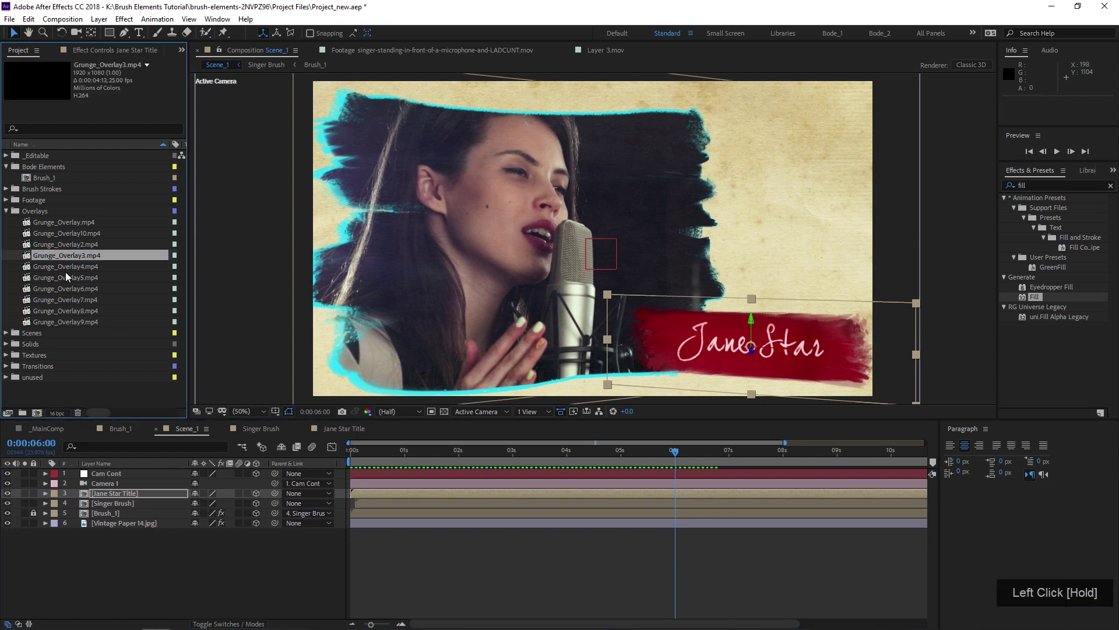
click(66, 277)
click(67, 288)
click(65, 299)
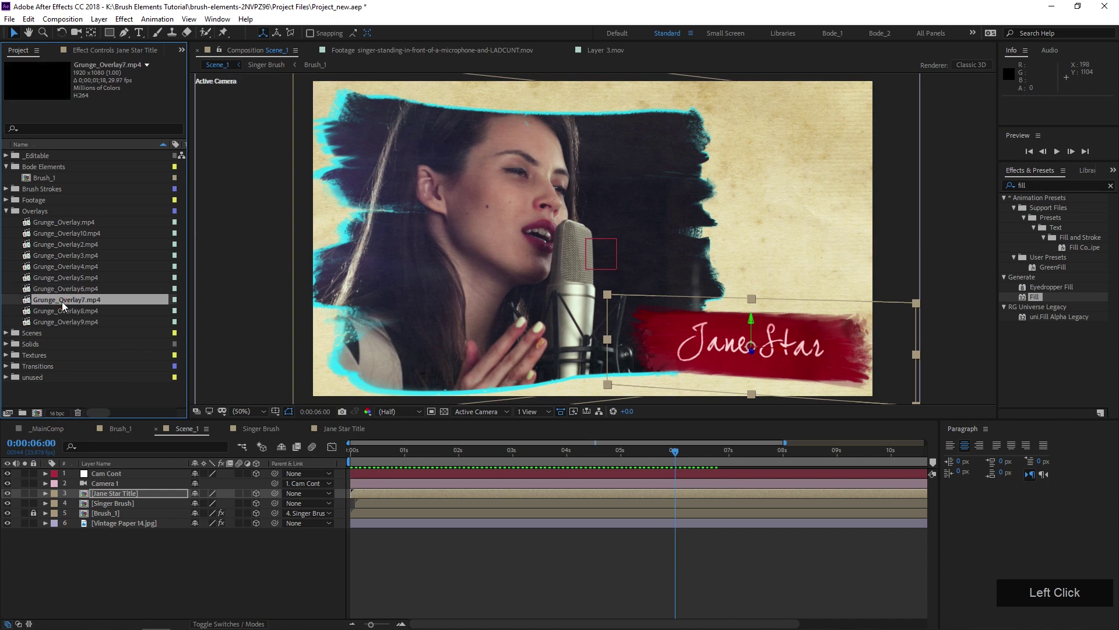
click(62, 266)
click(63, 255)
click(62, 265)
click(63, 257)
click(62, 270)
Step: Try Grunge_Overlay4.mp4 and its replacement Grunge_Overlay2.mp4 as the top layer of Scene_1, checking each in the viewer
drag(55, 269, 102, 476)
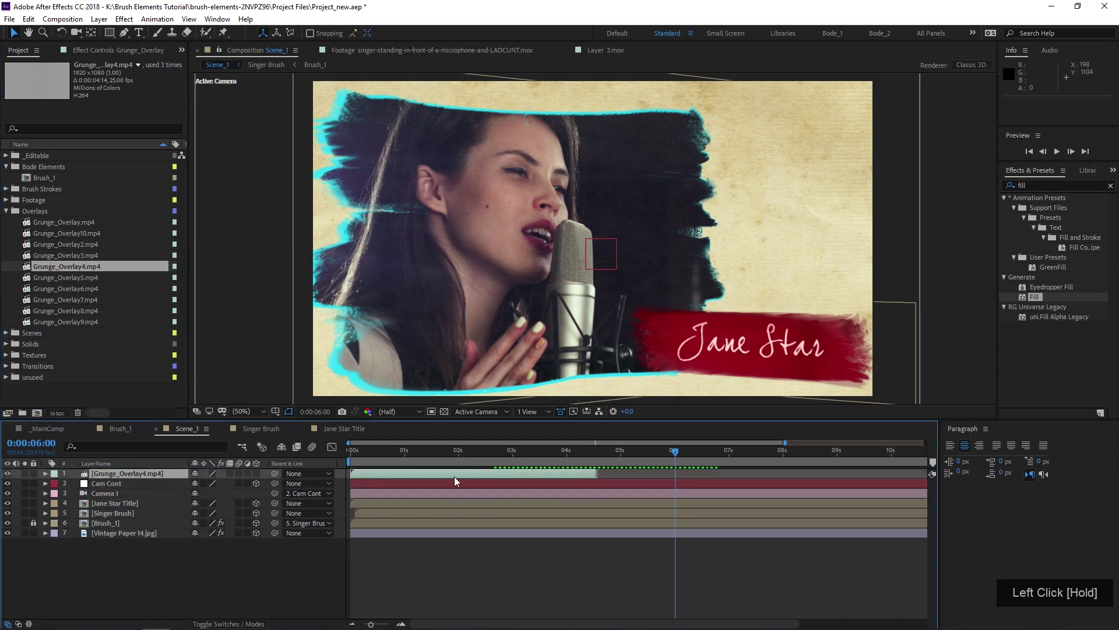
drag(449, 452, 489, 457)
drag(78, 243, 125, 475)
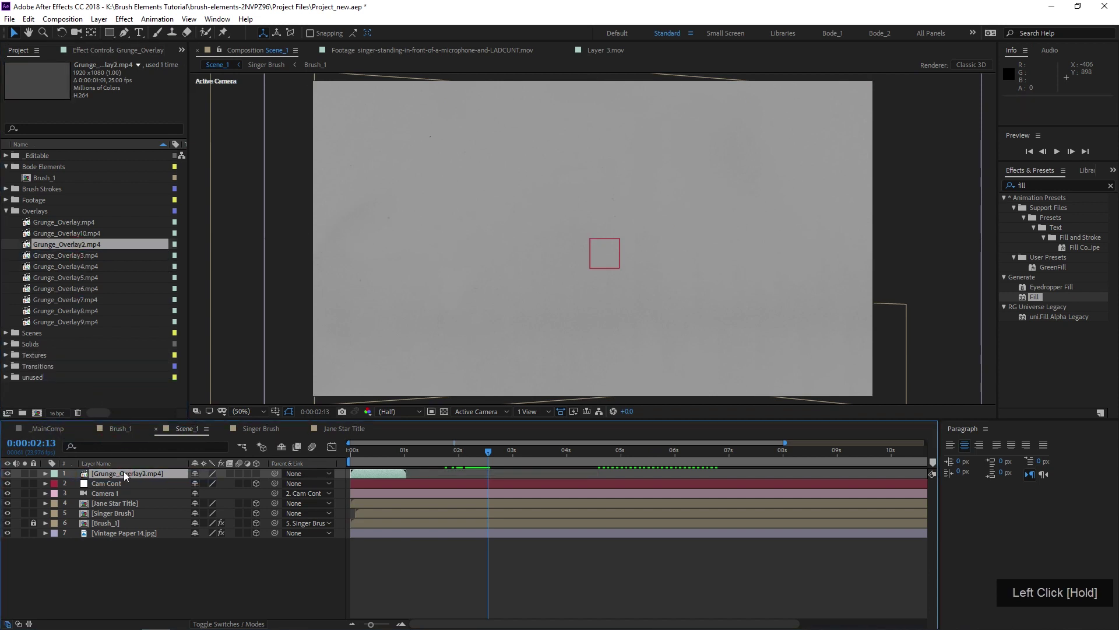
click(379, 455)
drag(378, 457, 384, 460)
Step: Use Grunge_Overlay10.mp4 as the top layer of Scene_1 and extend the work area to the end of the composition
drag(67, 232, 147, 477)
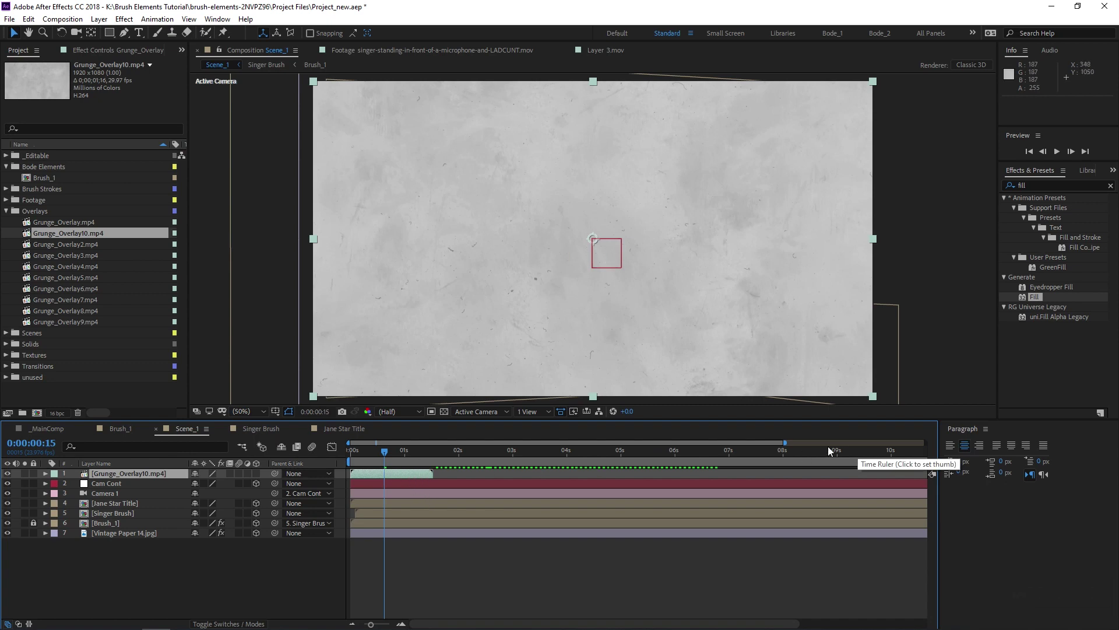
drag(785, 444, 939, 448)
Step: Trim the Scene_1 composition to a work area ending at Camera 1's last Position keyframe, at 0:00:07:08
drag(587, 455, 667, 461)
click(652, 492)
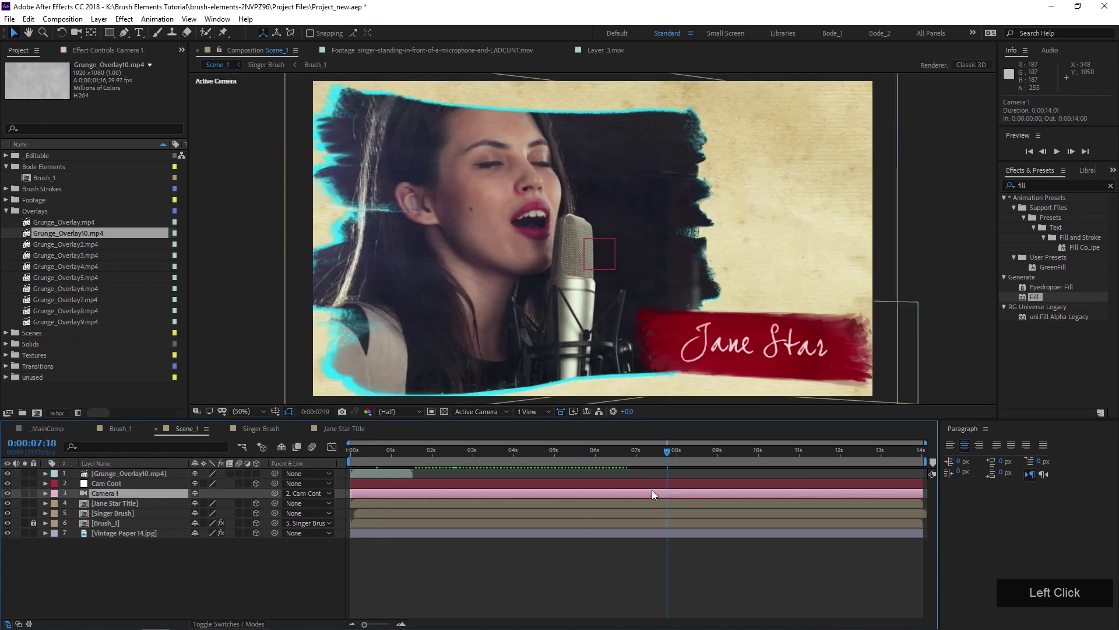
key(p)
drag(656, 450, 653, 452)
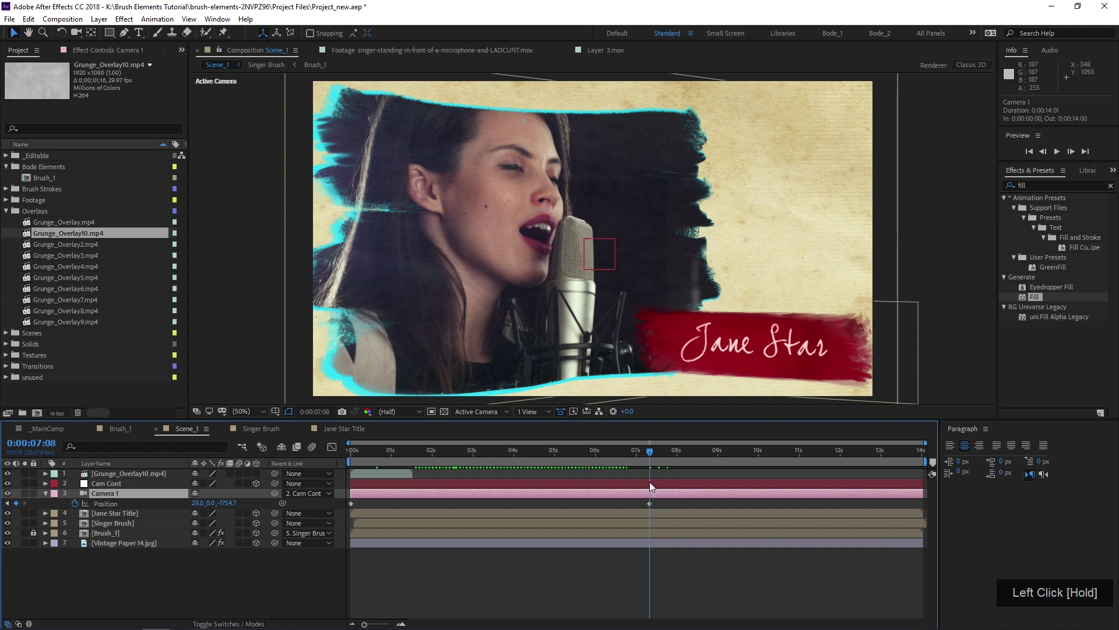
mouse_move(648, 454)
mouse_down()
mouse_move(615, 457)
mouse_move(650, 460)
mouse_up()
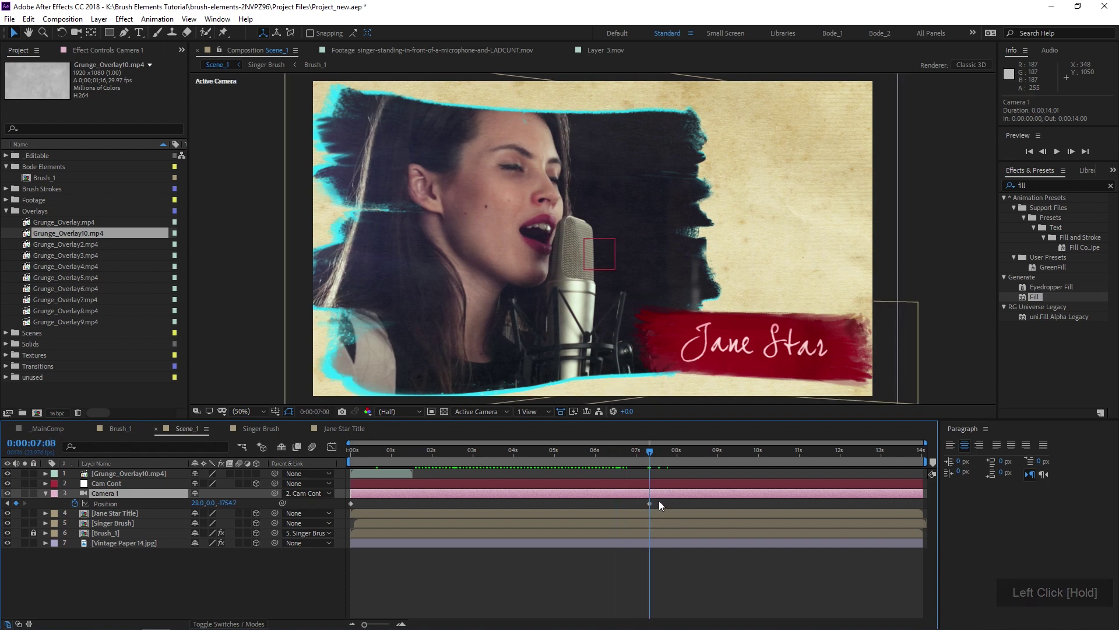
key(n)
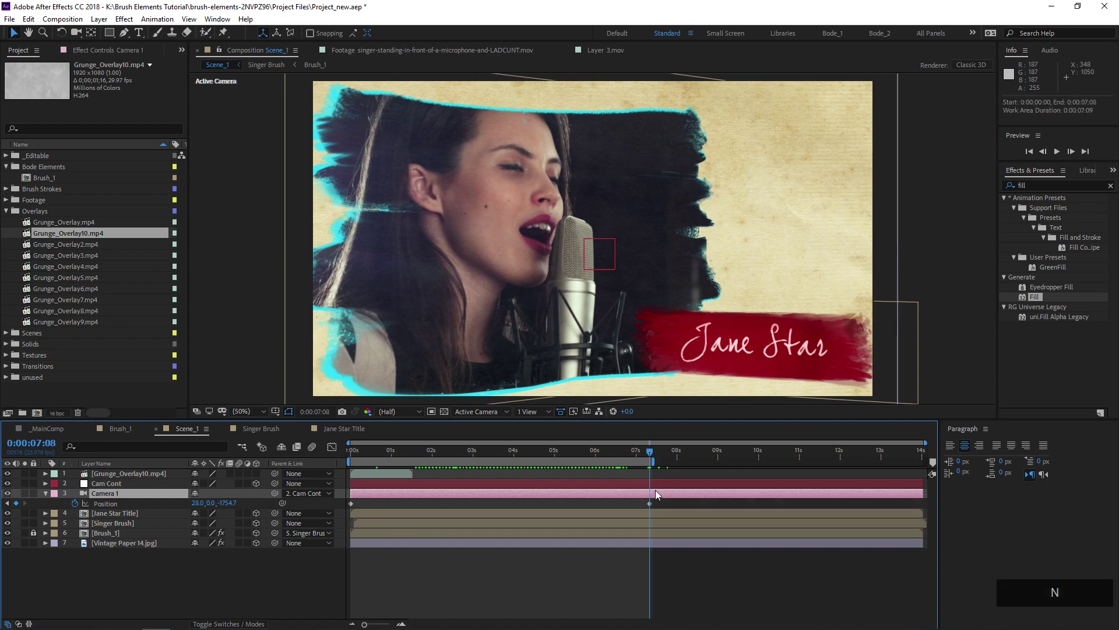
right_click(623, 462)
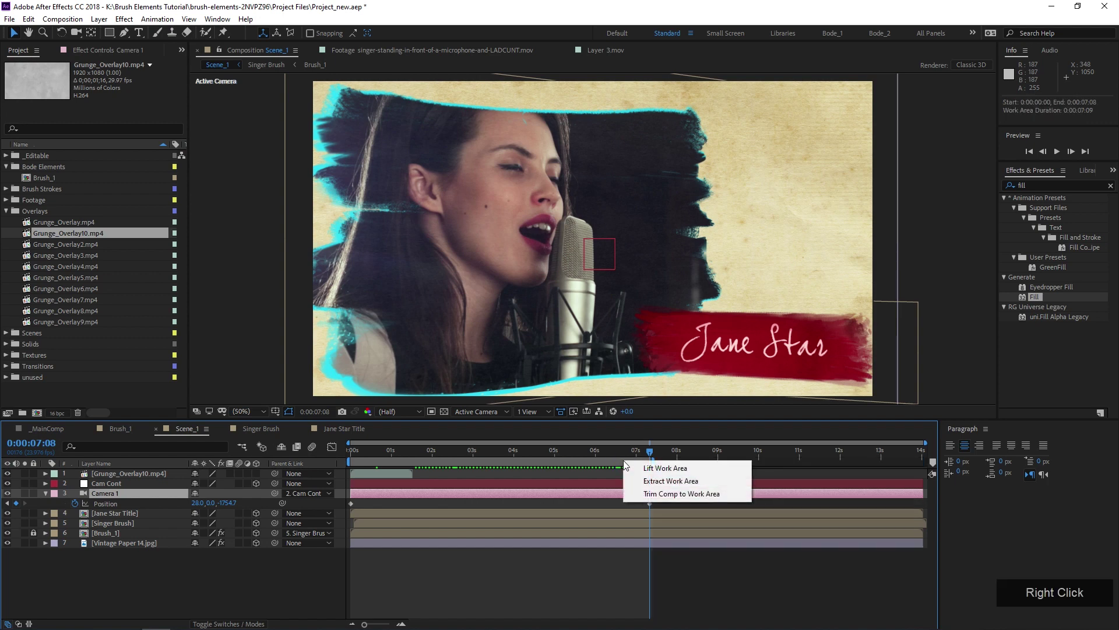
click(649, 493)
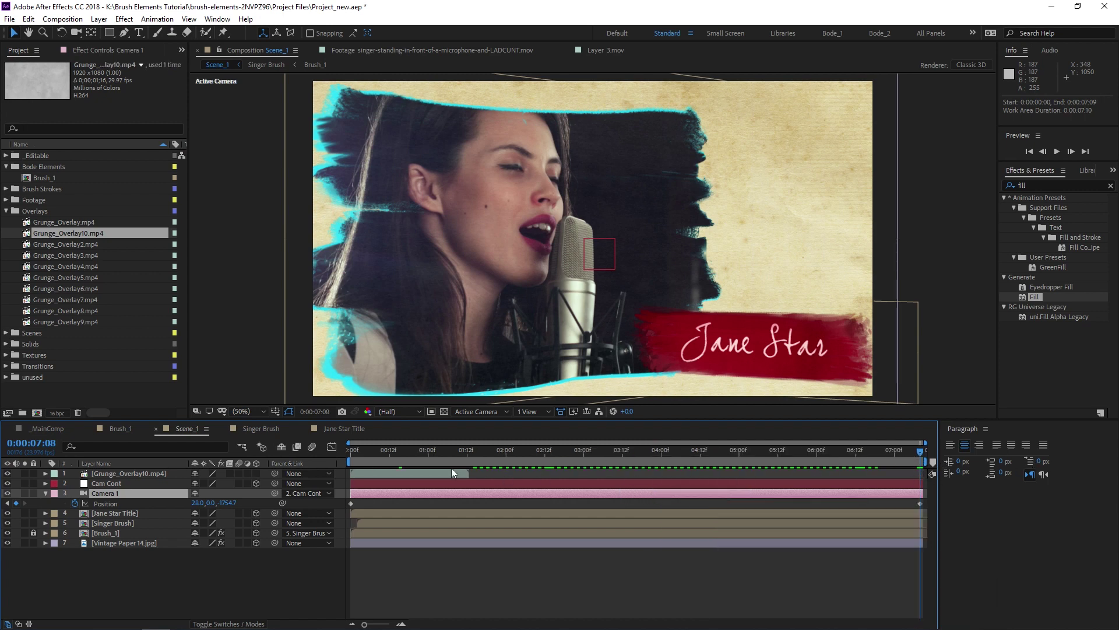
Step: Enable time remapping on the Grunge_Overlay10.mp4 layer and loop it with the expression loopOut("cycle")
drag(696, 456, 440, 481)
click(422, 474)
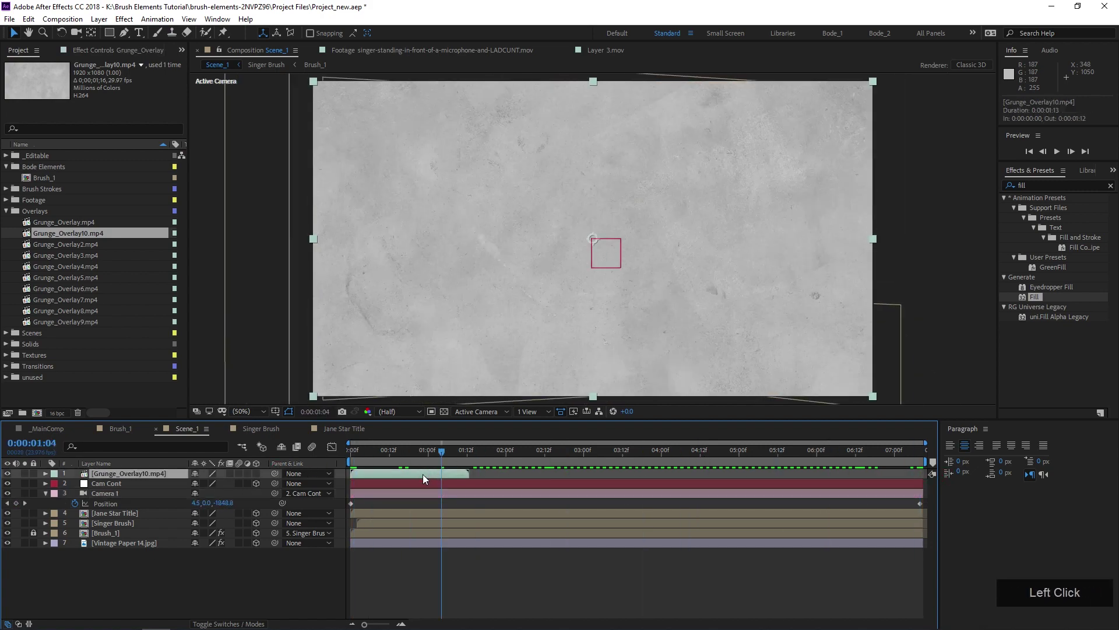
click(455, 473)
key(ctrl+alt+t)
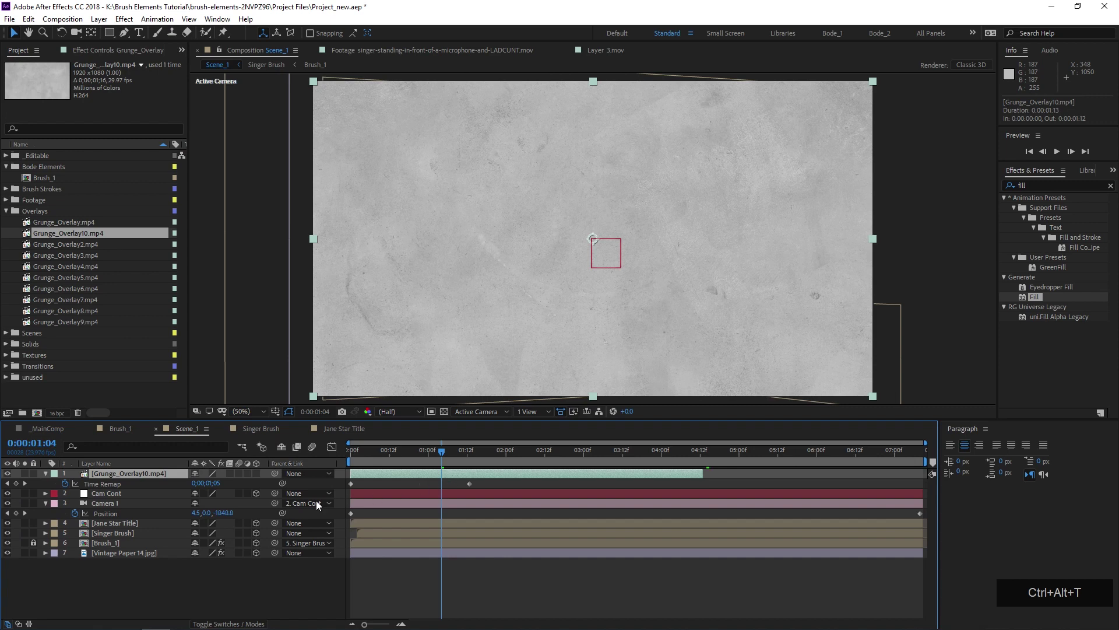
alt+click(65, 486)
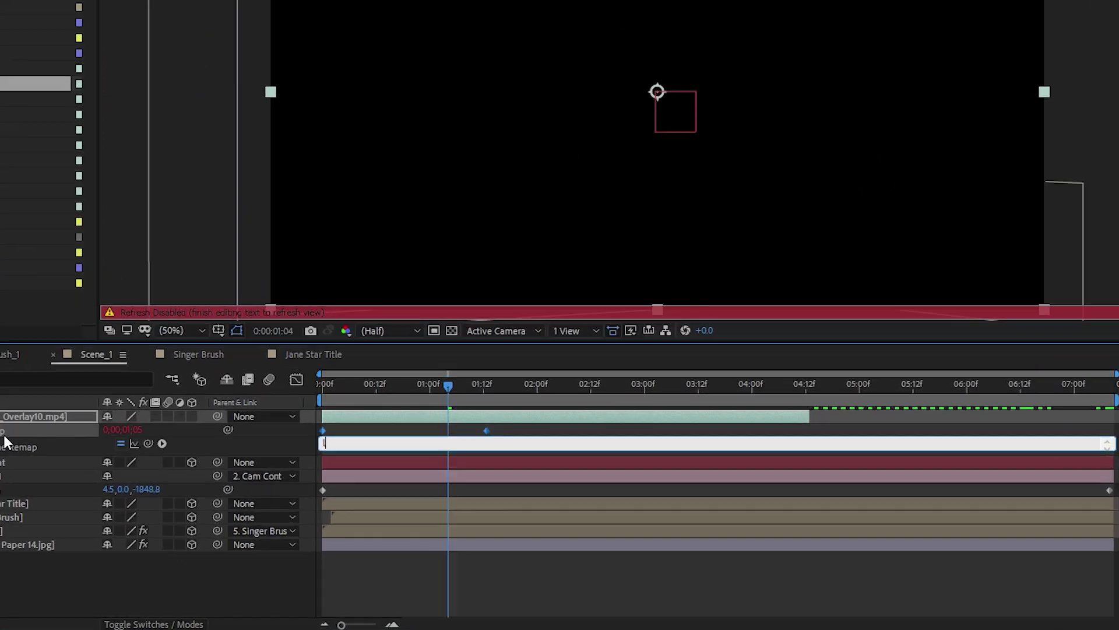
text(loopOut("cycle)
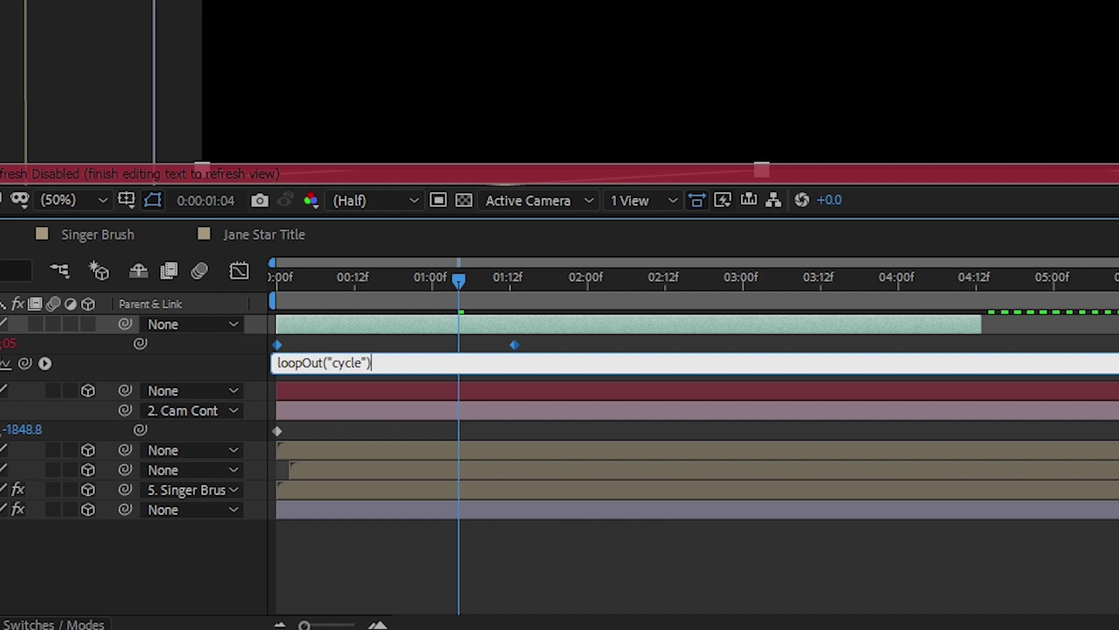
key(KP_Enter)
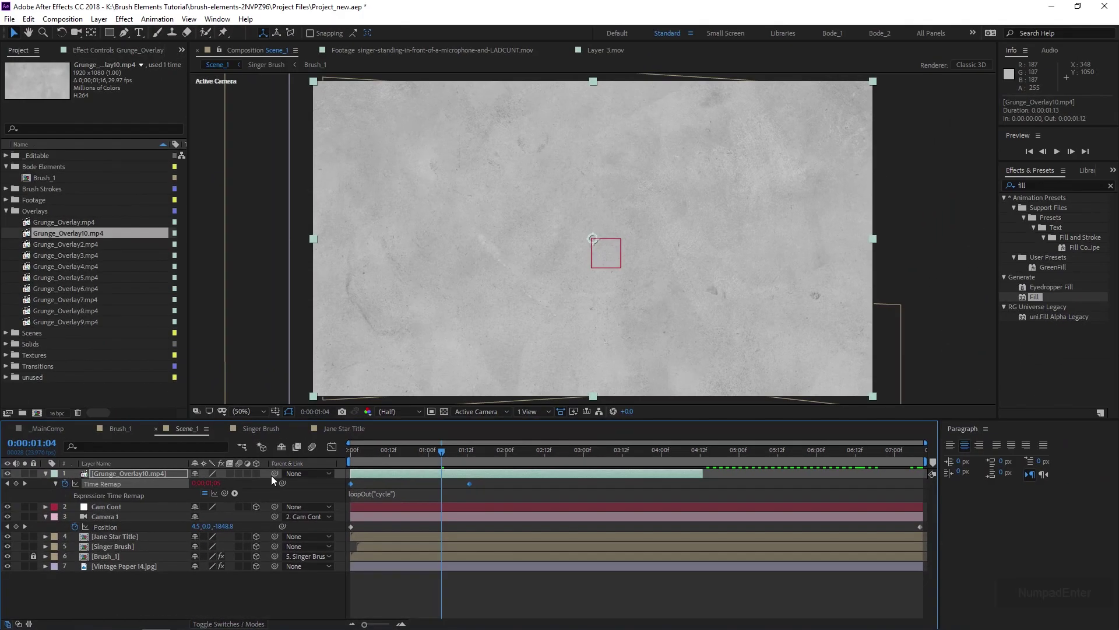
Step: Extend the looping Grunge_Overlay10.mp4 layer to the end of the composition and check its frames
drag(450, 453, 526, 461)
drag(705, 472, 929, 499)
drag(590, 452, 425, 475)
Step: Show the layer blending modes, set Grunge_Overlay10.mp4 to Overlay and preview the result
click(135, 475)
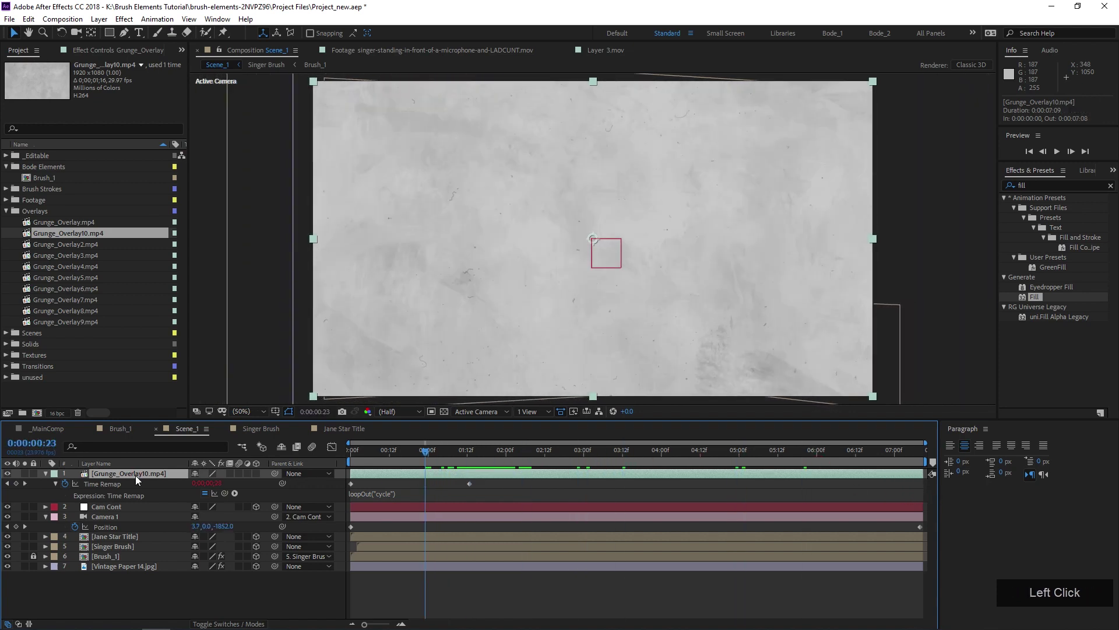
key(F4)
click(211, 474)
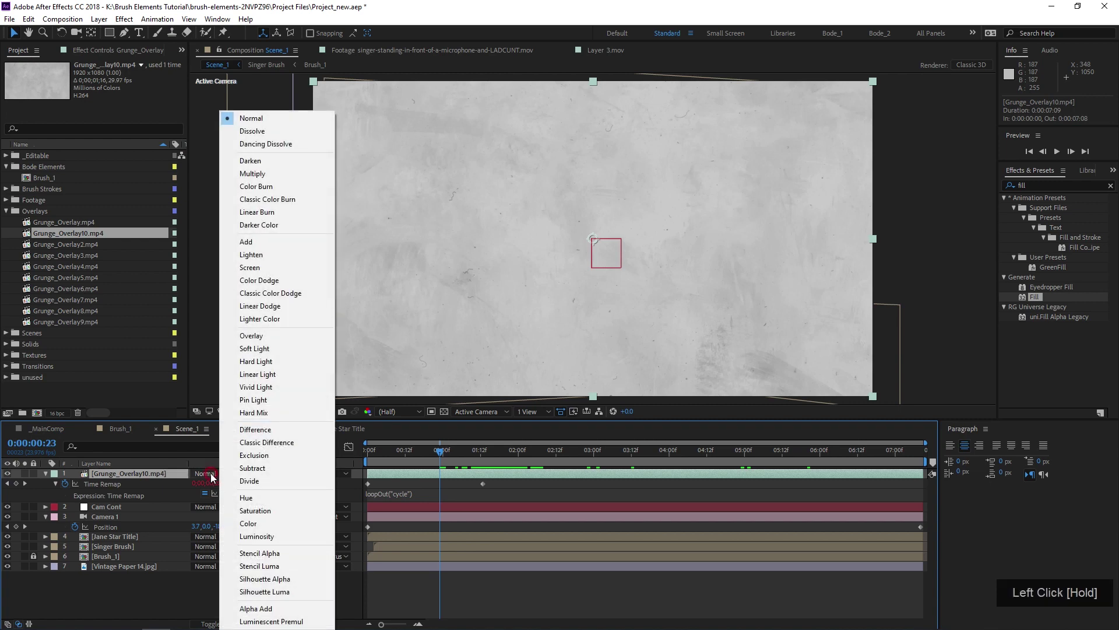
drag(212, 477, 285, 338)
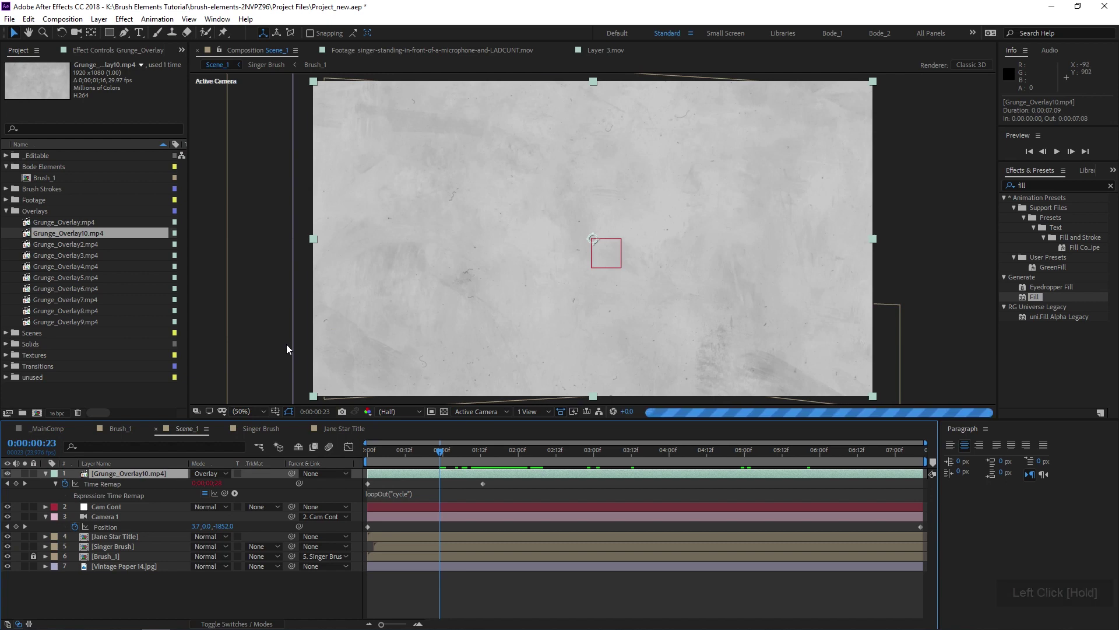
key(space)
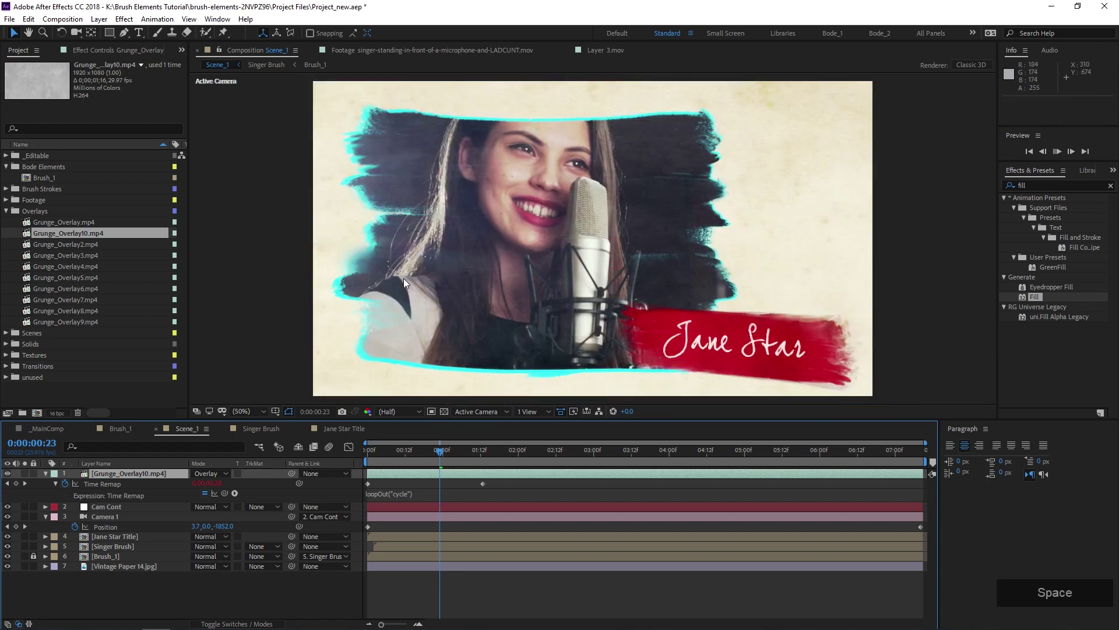
key(space)
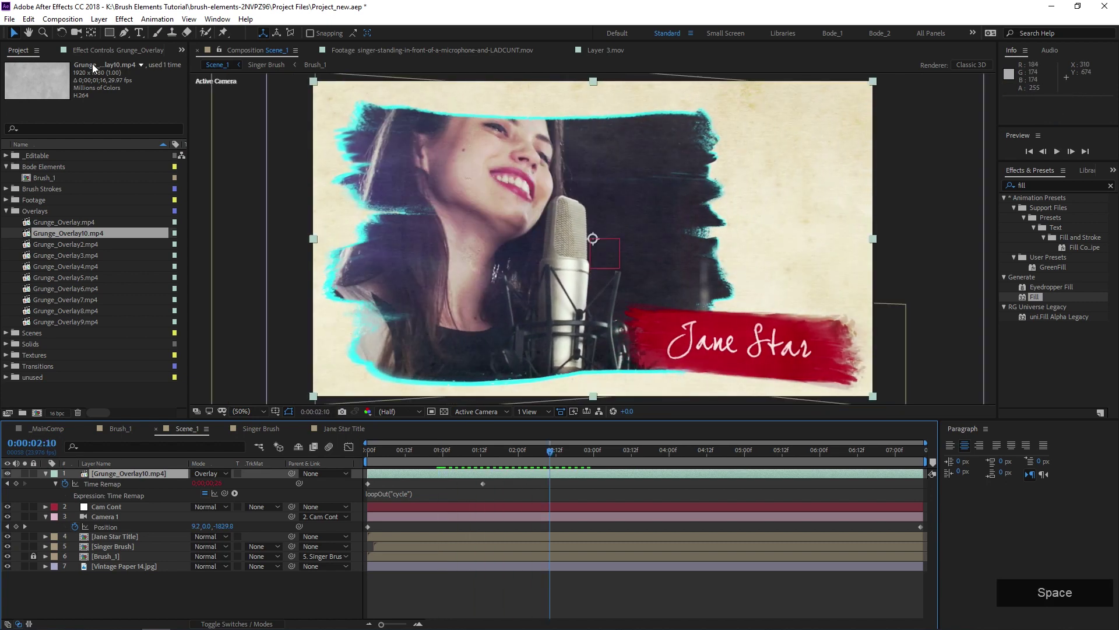
Step: Apply the Curves effect to Grunge_Overlay10.mp4 and pull the RGB curve below the diagonal to darken the texture
click(98, 50)
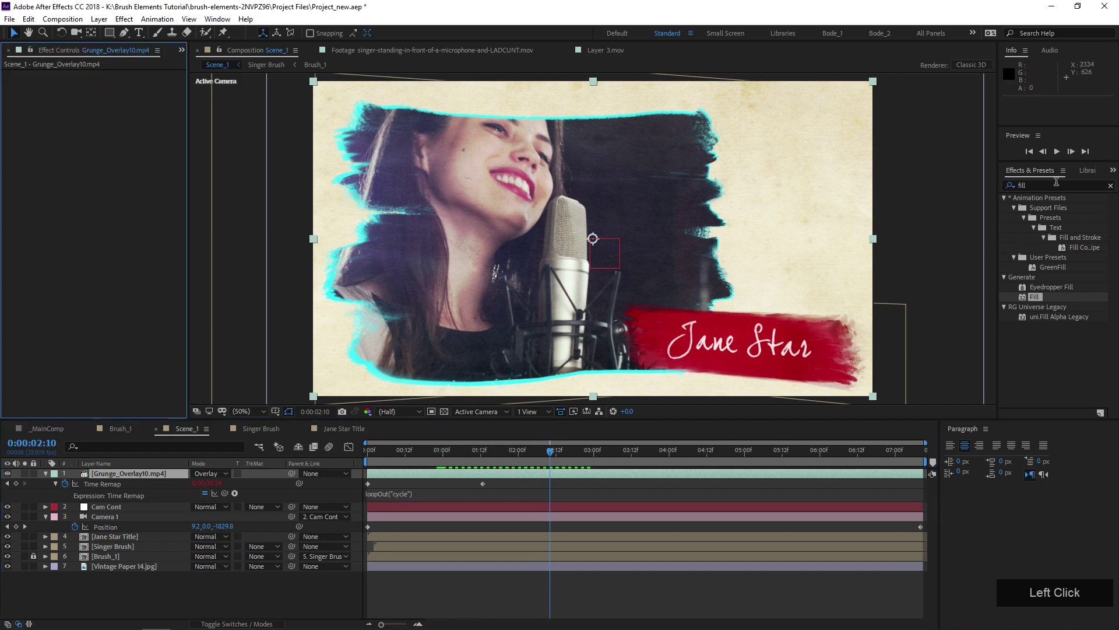
drag(1032, 185, 991, 187)
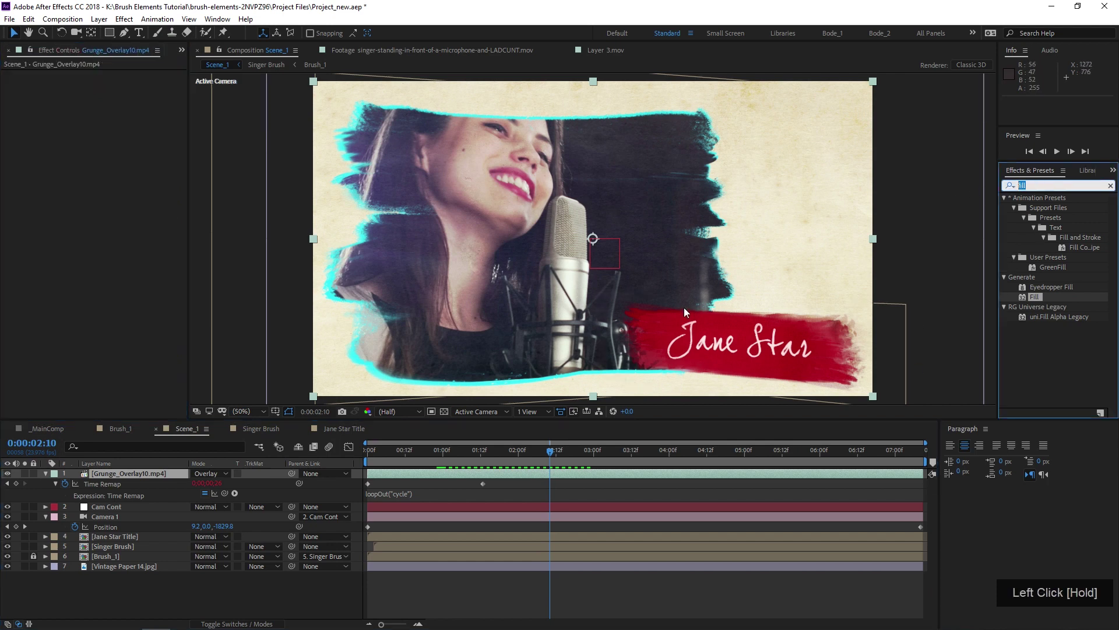
text(curves)
drag(1040, 257, 175, 211)
drag(105, 192, 119, 242)
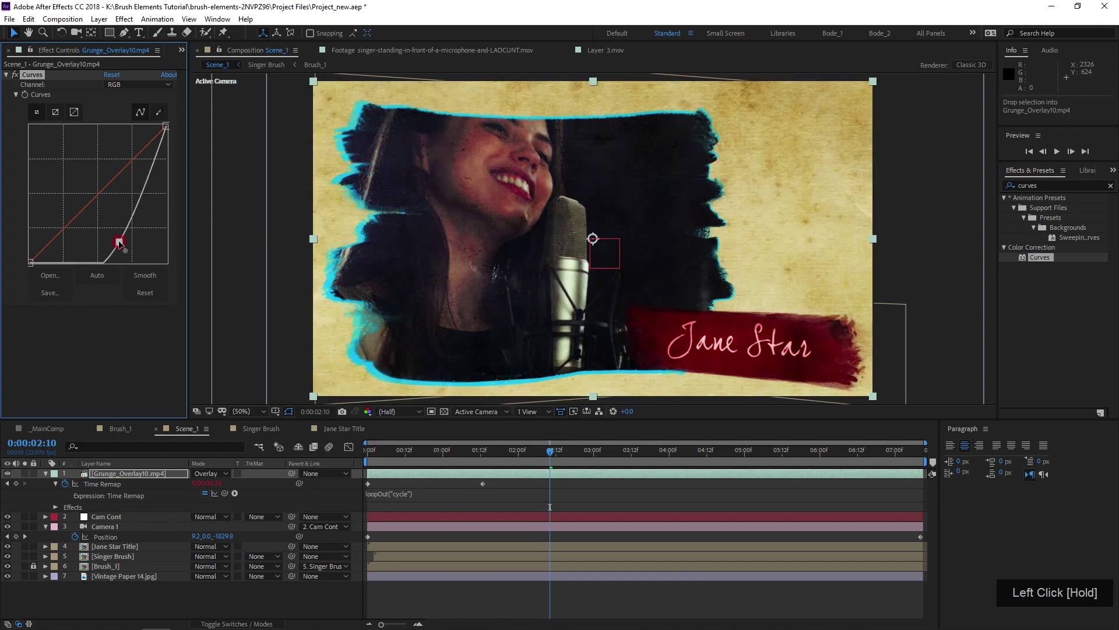
drag(118, 242, 102, 211)
Step: Change the Grunge_Overlay10.mp4 blending mode to Linear Light and fine-tune the midpoint of its RGB curve
drag(213, 472, 276, 380)
click(105, 209)
mouse_move(104, 209)
mouse_down()
mouse_move(100, 195)
mouse_move(112, 220)
mouse_move(109, 209)
mouse_up()
Step: Reduce the Grunge_Overlay10.mp4 layer's opacity to 44%, check it in playback, and lower it further to 15%
click(131, 474)
key(t)
mouse_move(170, 493)
mouse_down()
mouse_move(145, 499)
mouse_move(160, 500)
mouse_up()
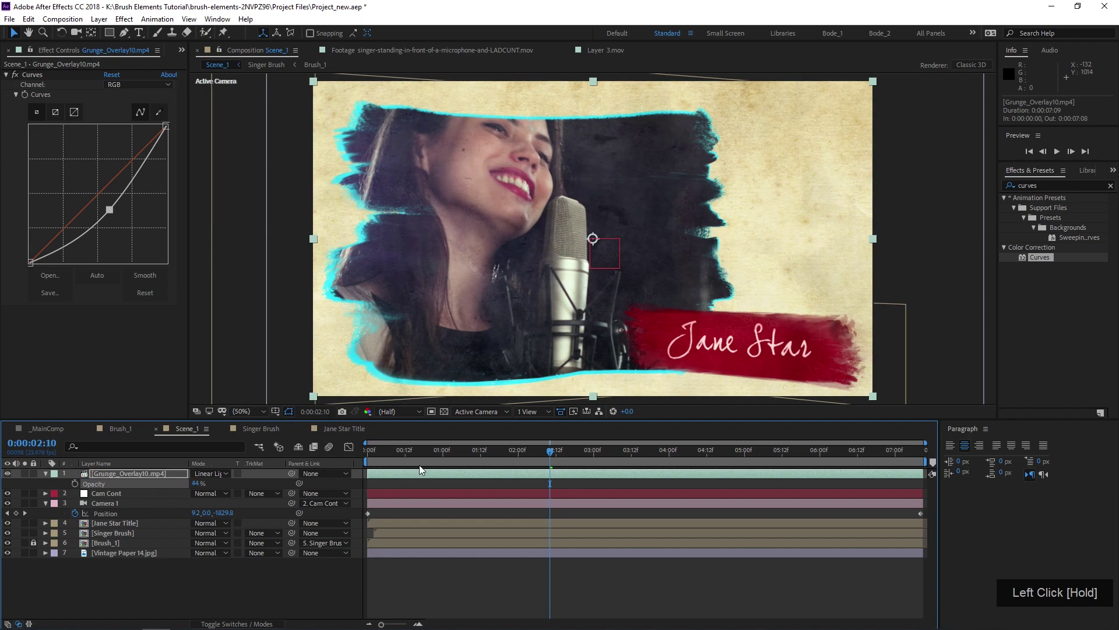
key(space)
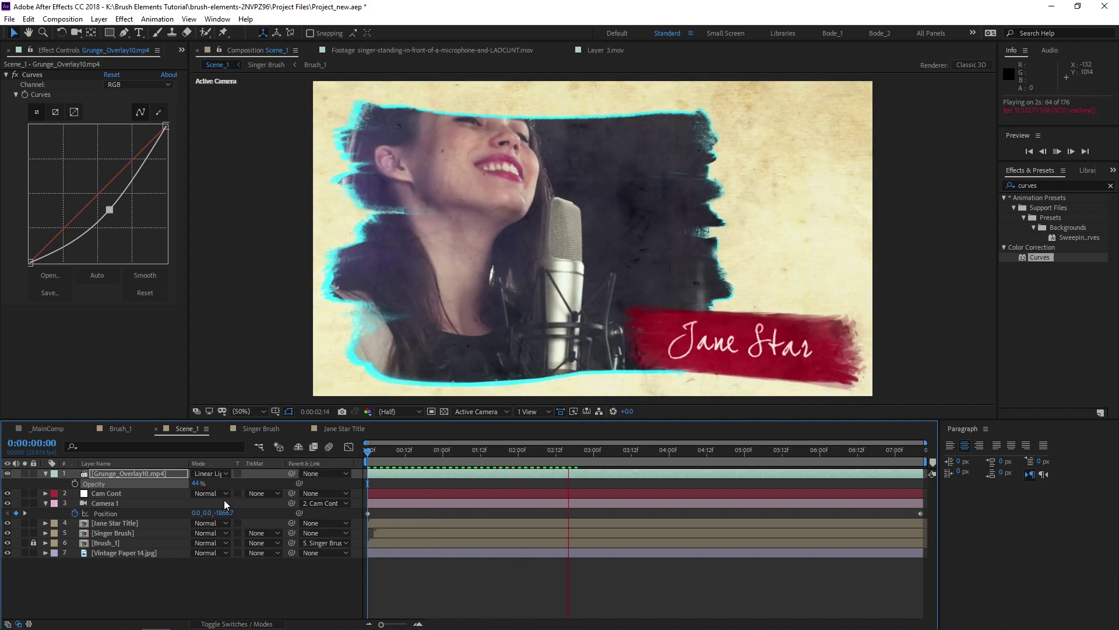
key(space)
click(207, 483)
text(15)
key(KP_Enter)
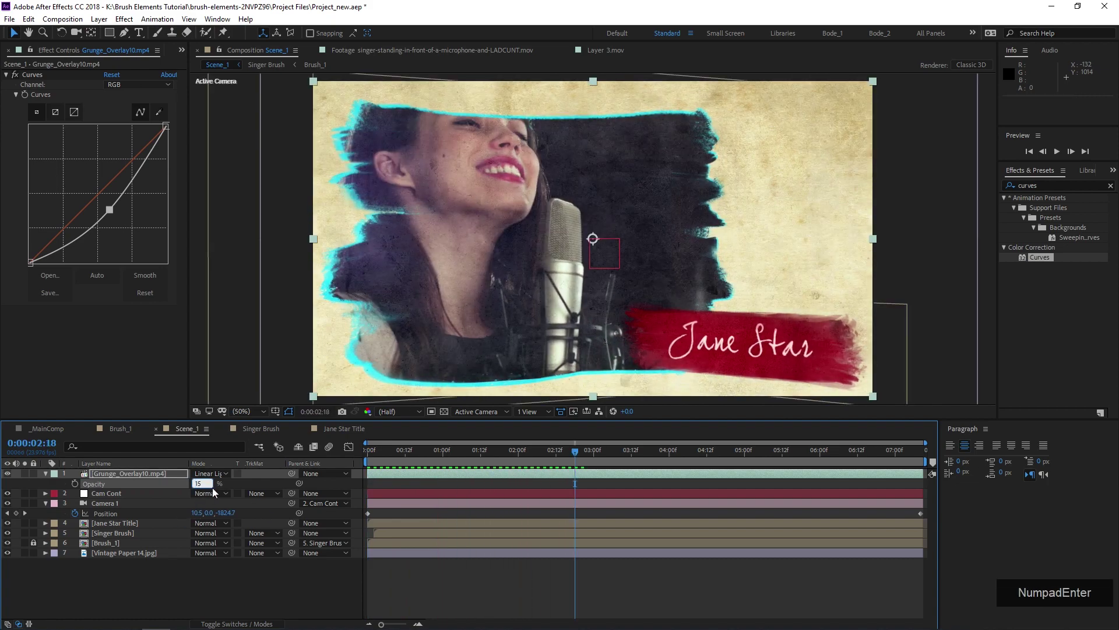
Step: Play Scene_1 from its first frame to review the subtle grunge overlay
click(368, 450)
key(space)
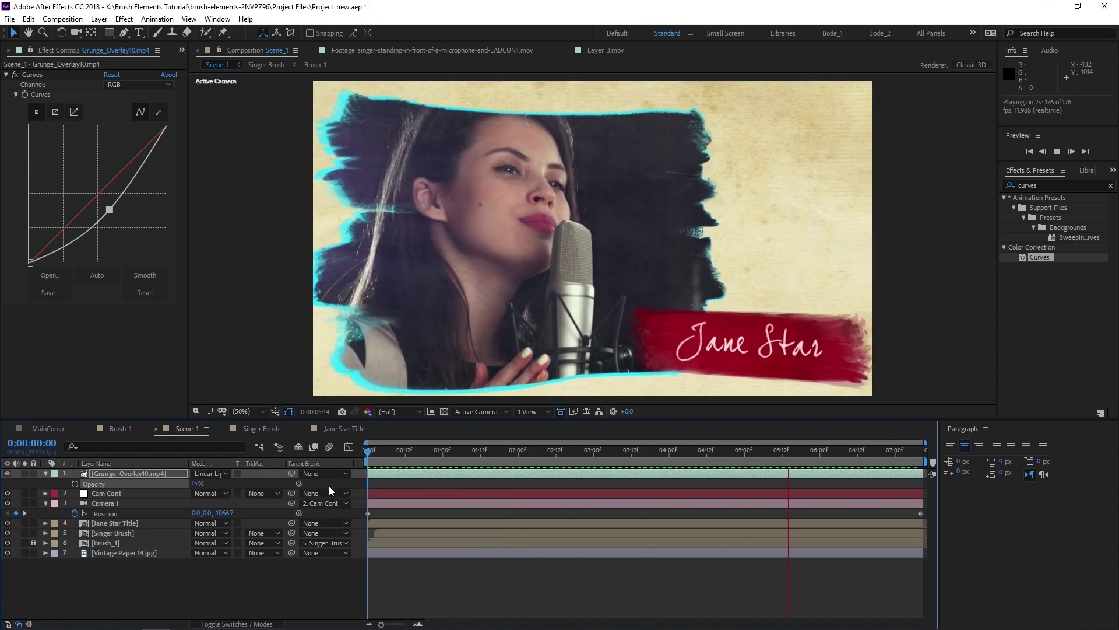
key(space)
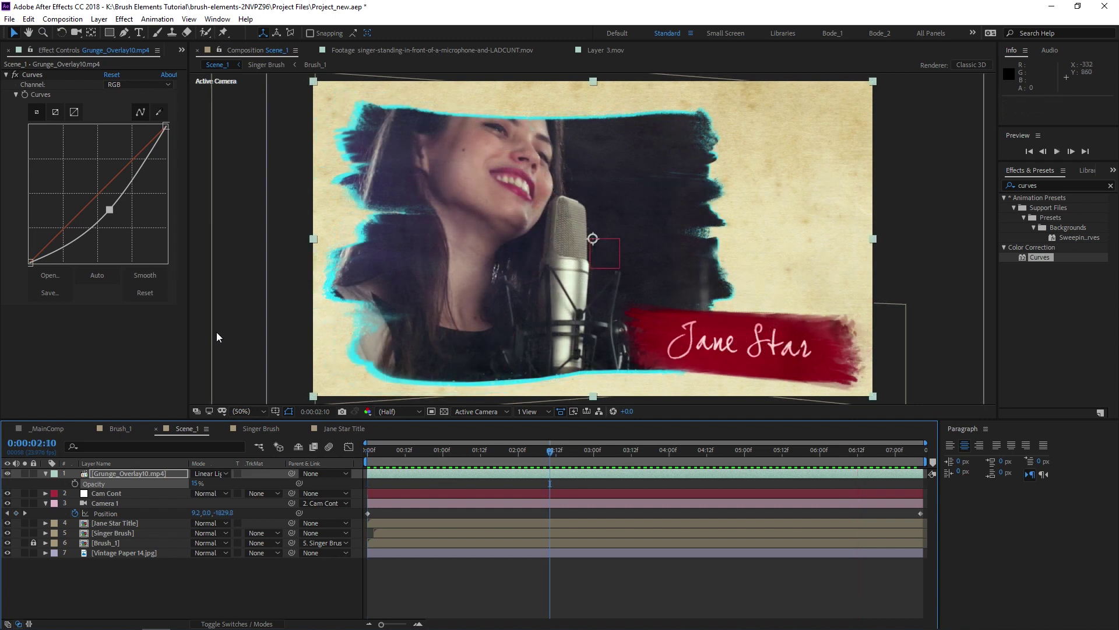